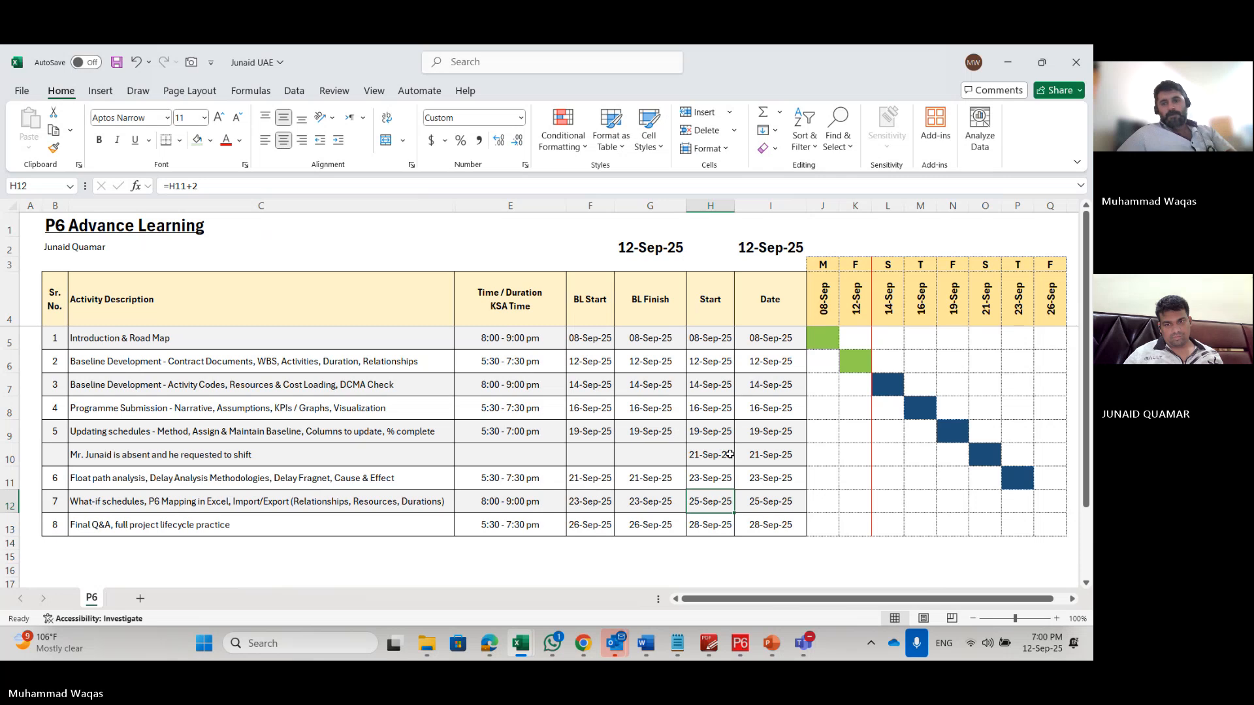
Step: Insert a blank column between the Date column and the 08-Sep timeline column and select its header cell
left_click_drag(766, 603, 795, 601)
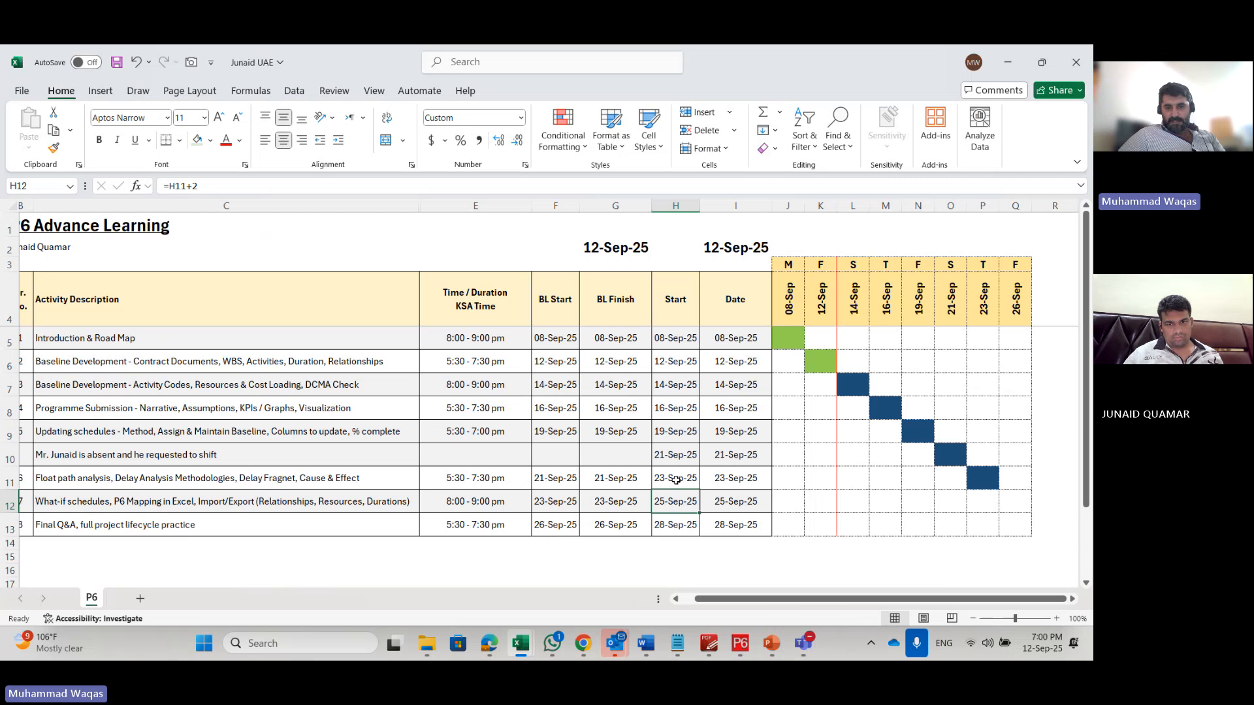
left_click(787, 206)
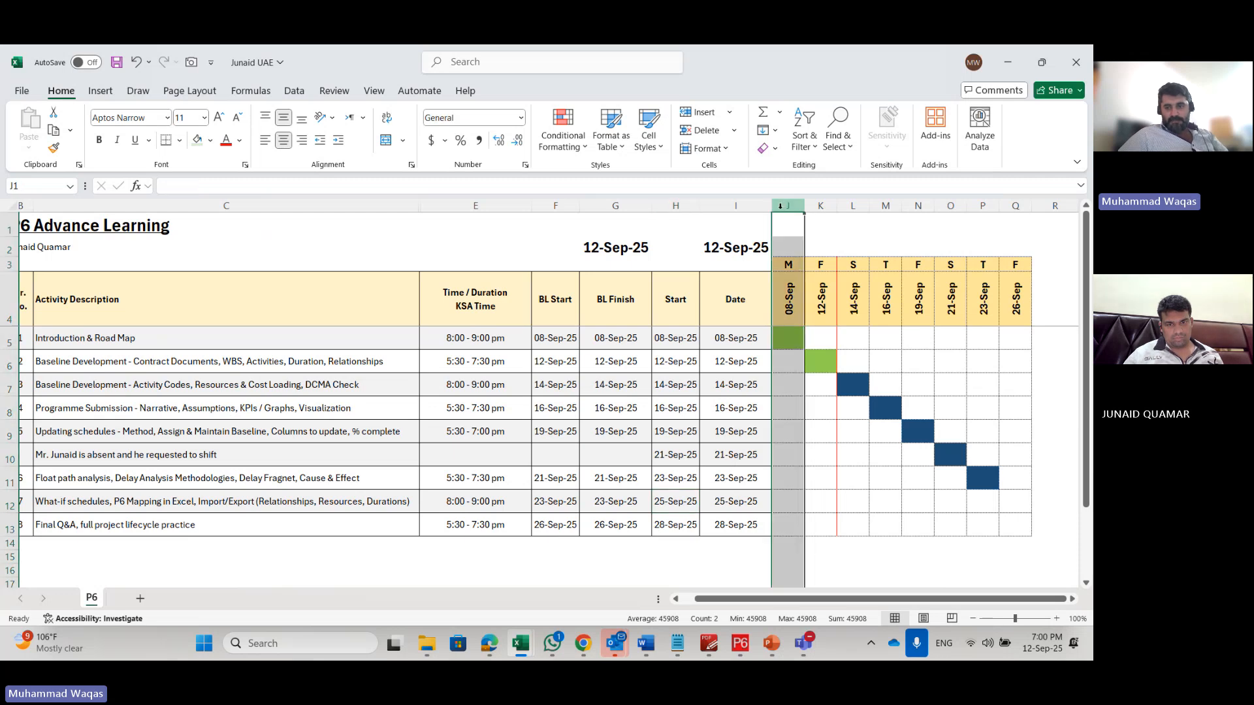
key("ctrl+shift+plus")
left_click(796, 300)
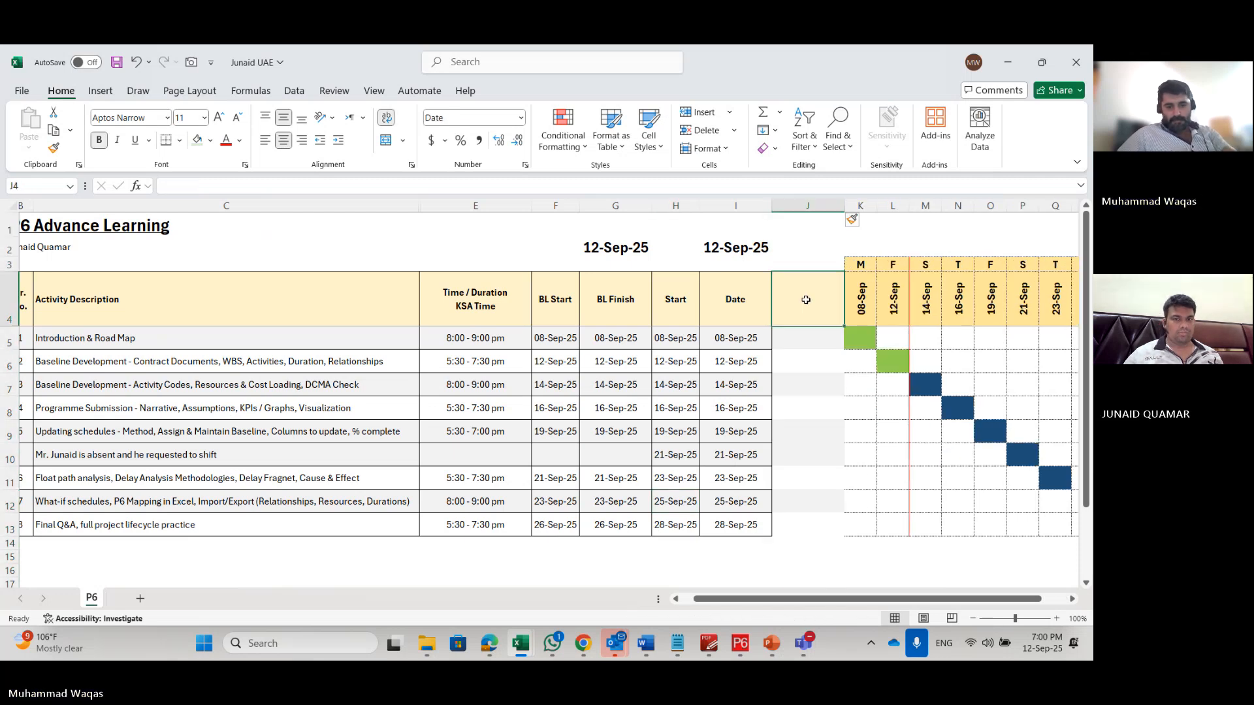
type("Delay")
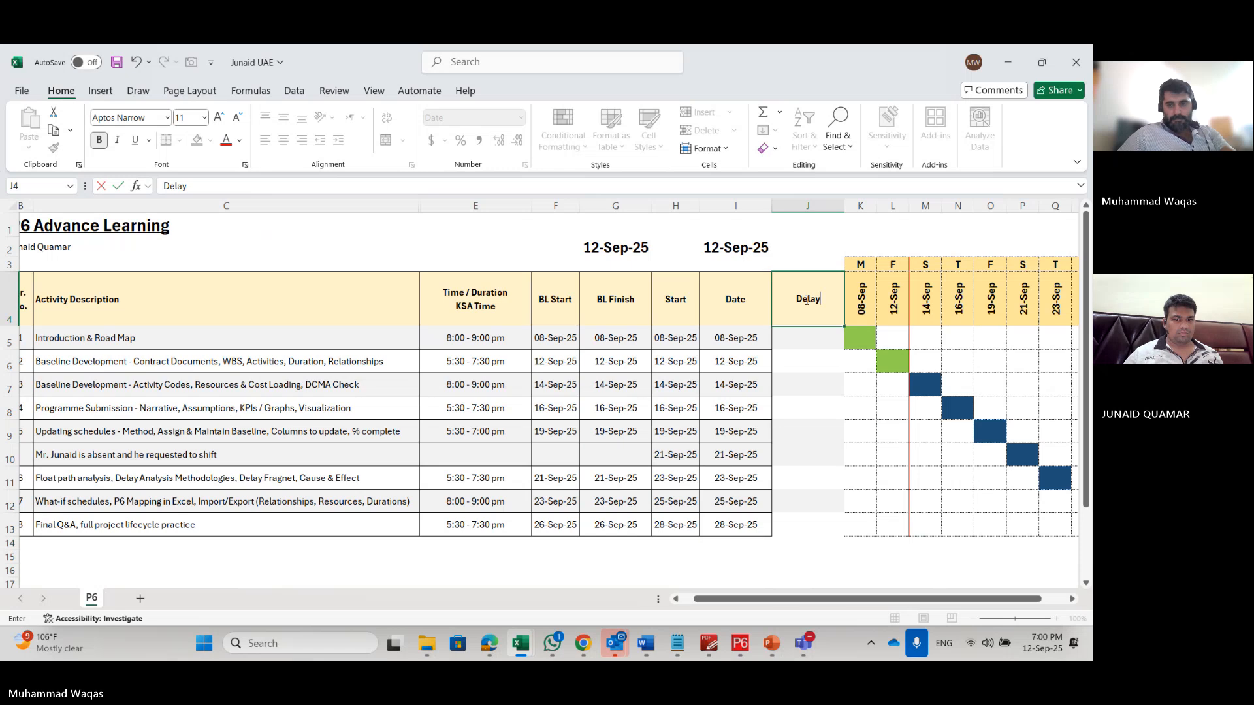
key("BackSpace")
key("BackSpace")
key("BackSpace")
key("BackSpace")
key("BackSpace")
Step: Name the new column Var in its header cell
type("Var")
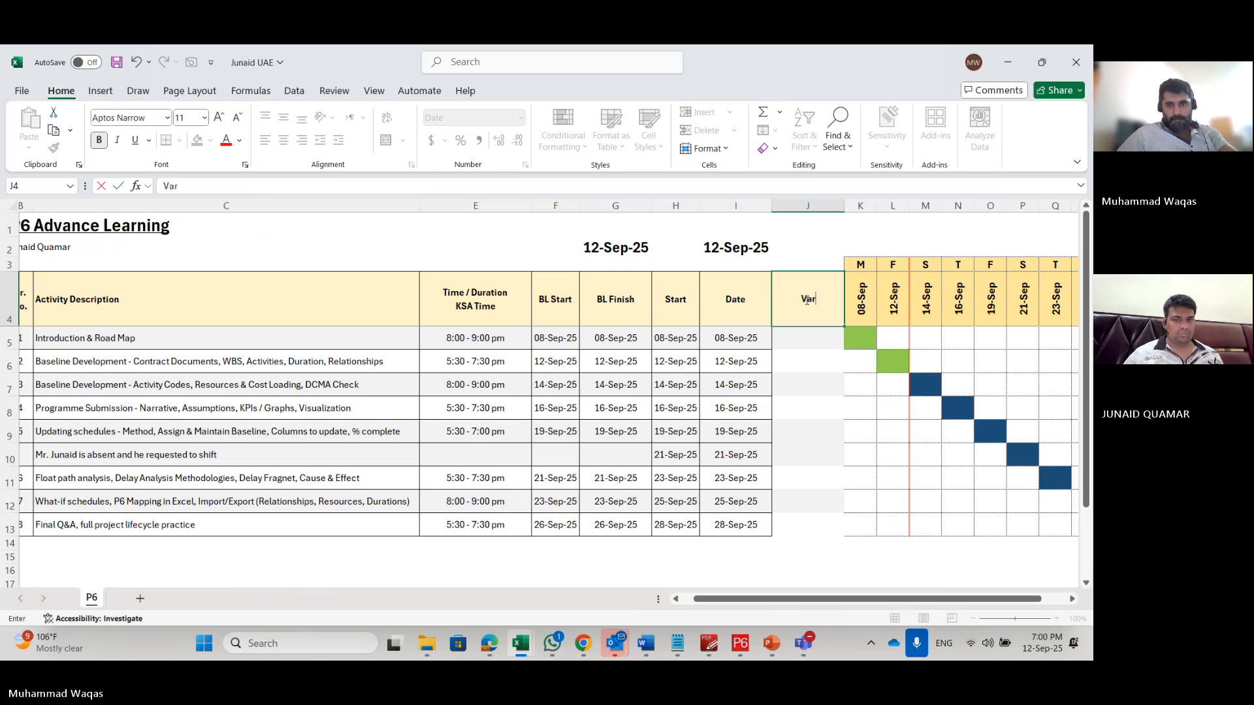
key("Return")
Step: Try calculating the Introduction & Road Map variance as Date minus BL Finish
type("=")
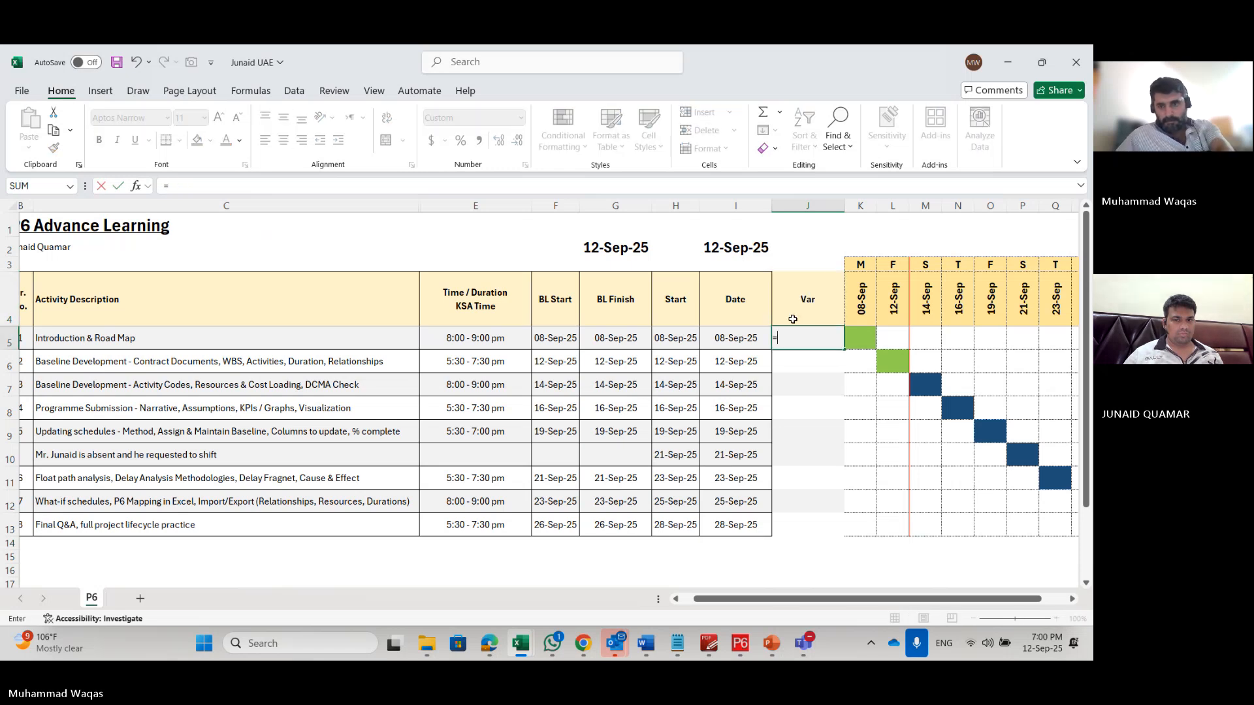
left_click(738, 338)
type("-")
left_click(630, 339)
key("Return")
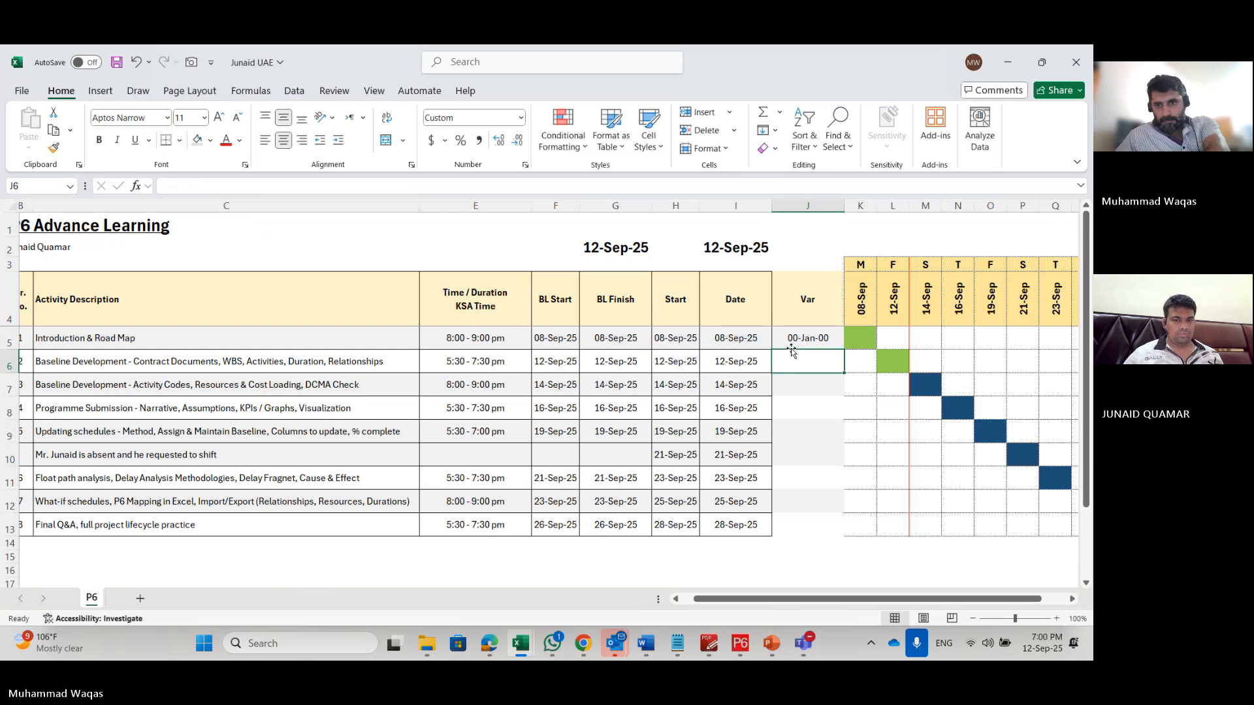
Step: Calculate the Introduction & Road Map variance in J5 as =G5-I5 and apply the comma number style to the whole Var column
left_click(802, 338)
type("=")
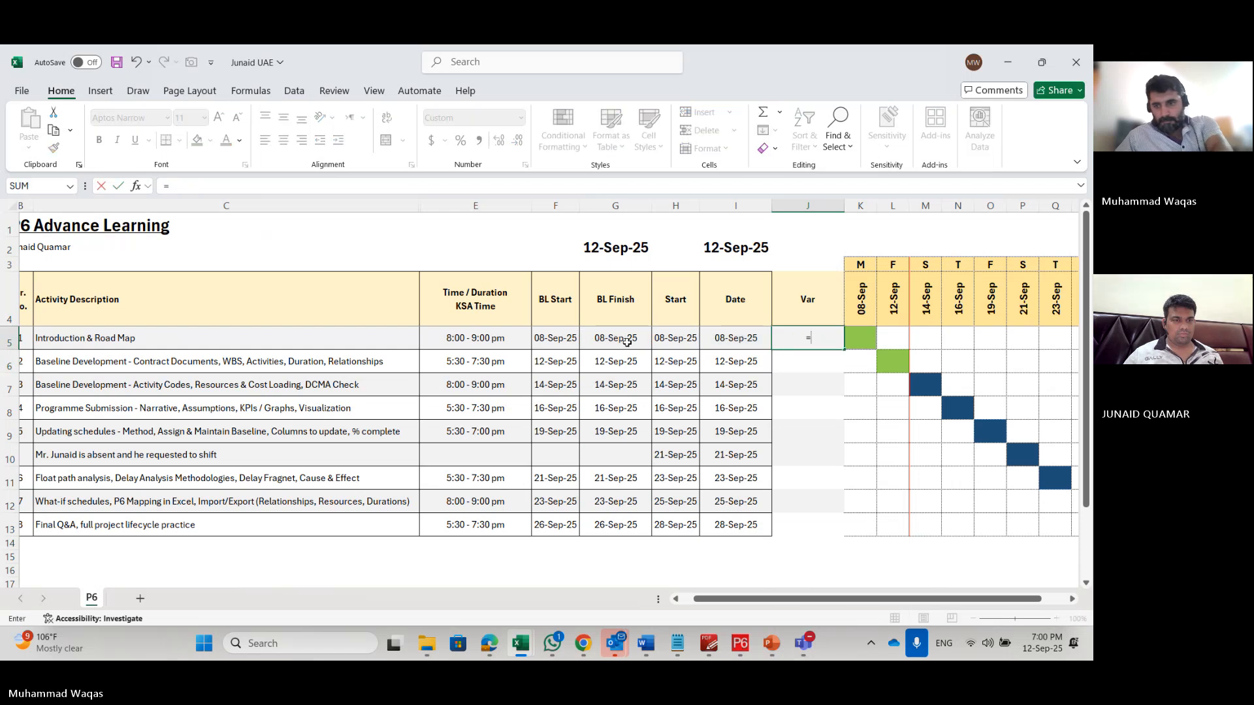
left_click(626, 340)
type("-")
left_click(753, 337)
key("Return")
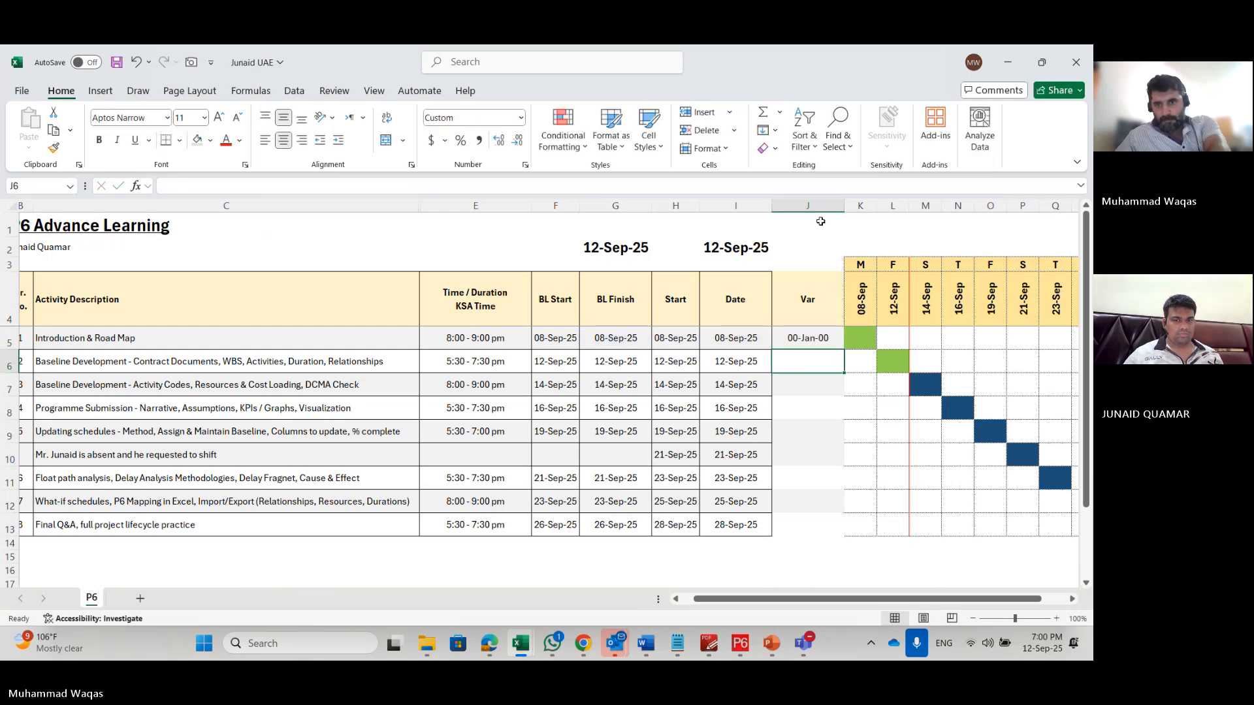
left_click(813, 206)
left_click(480, 140)
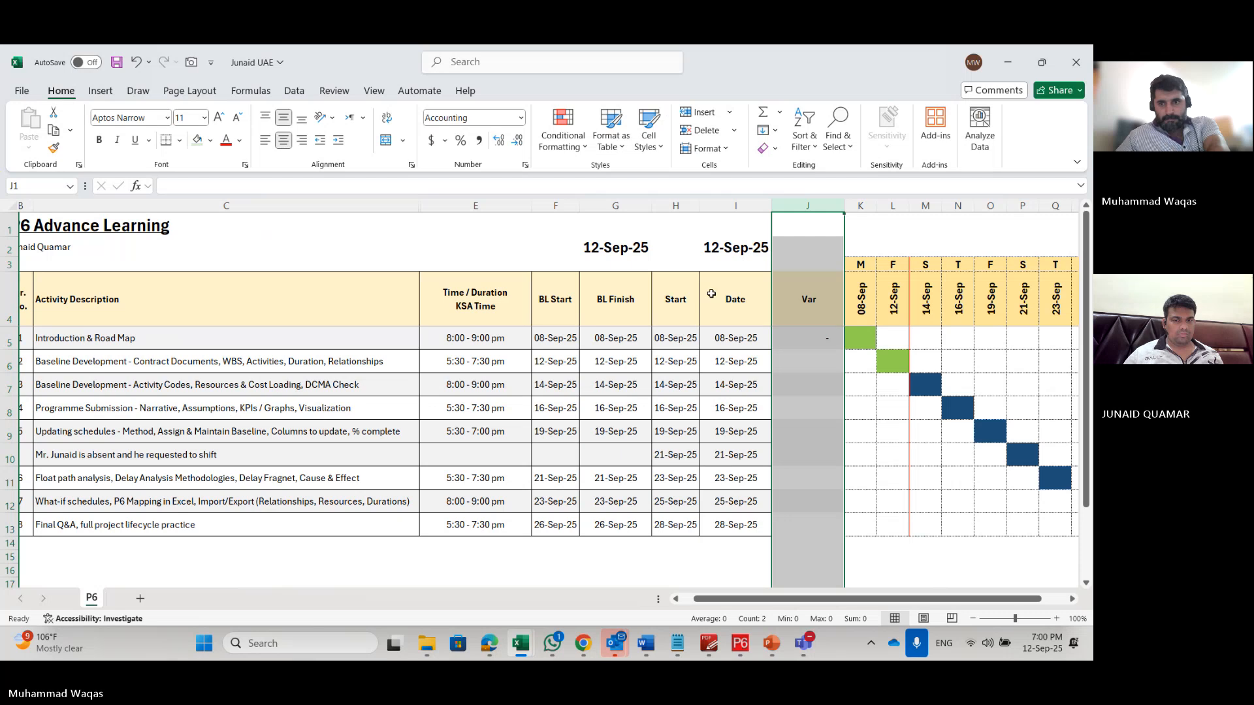
Step: Fill the J5 variance formula down through row 13 and clear the result in the absence row, J10
left_click(808, 338)
double_click(847, 349)
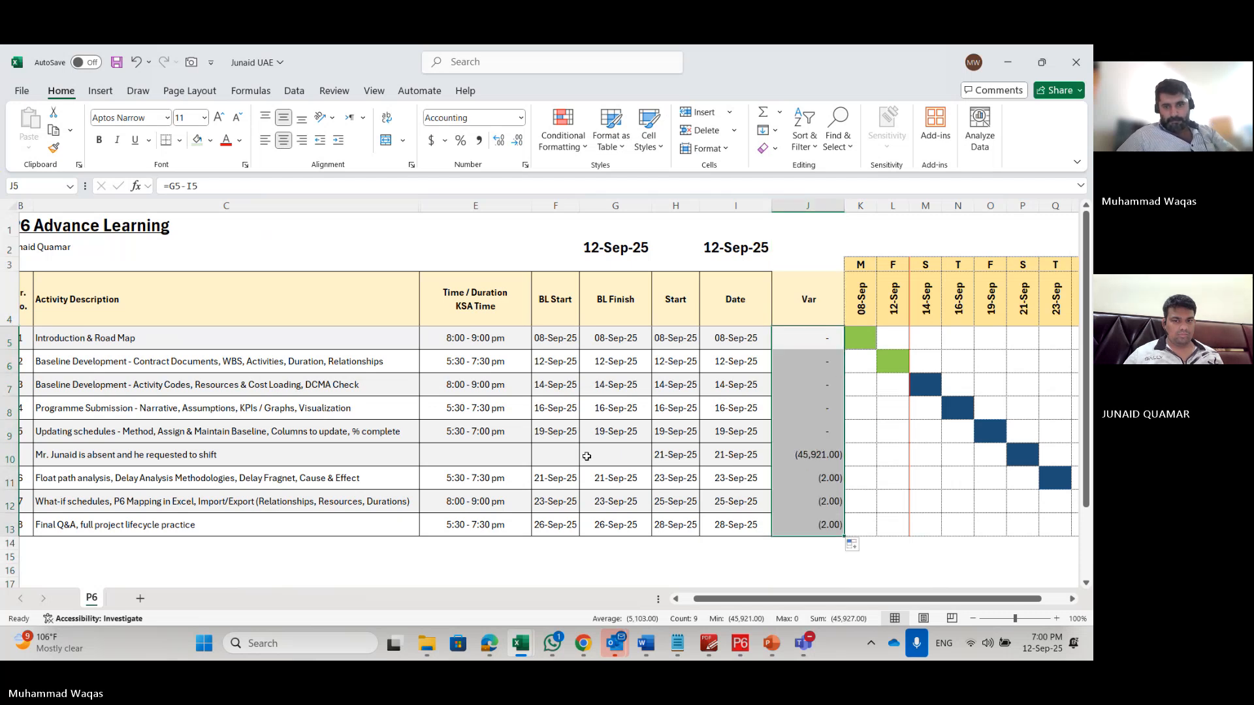
left_click(791, 458)
key("Delete")
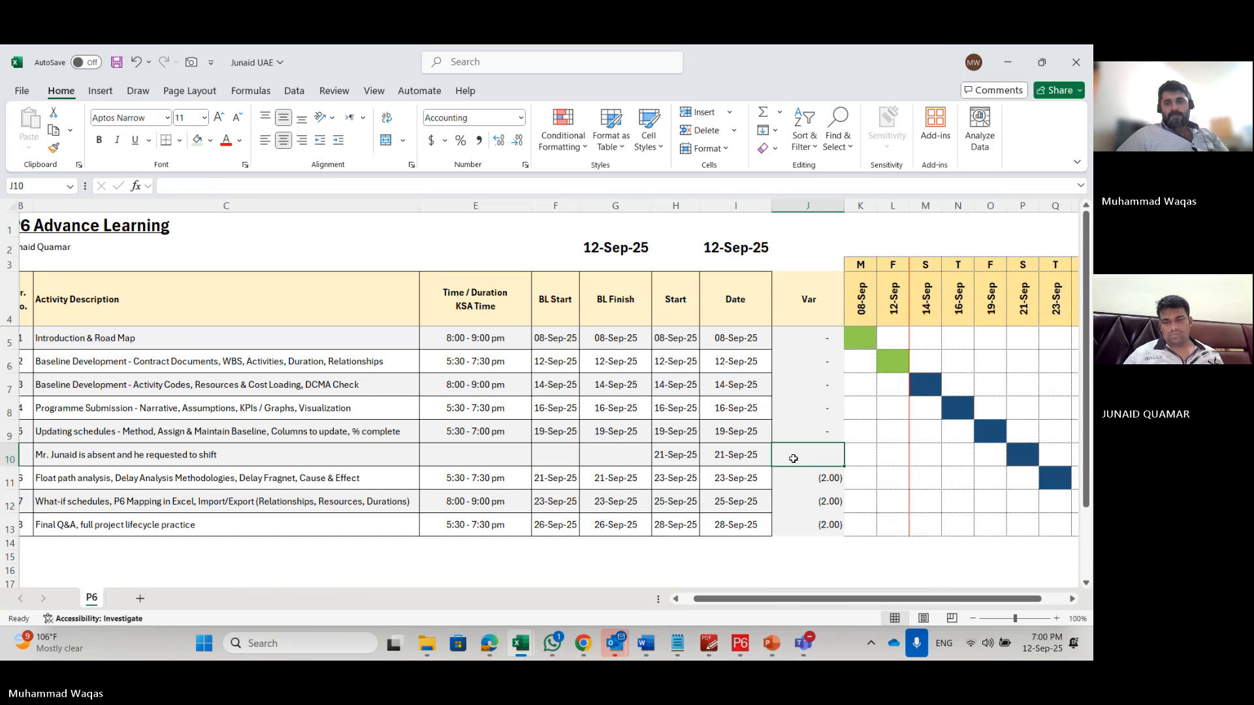
Step: Narrow the Activity Description column so more of the timeline fits beside the table
left_click(815, 484)
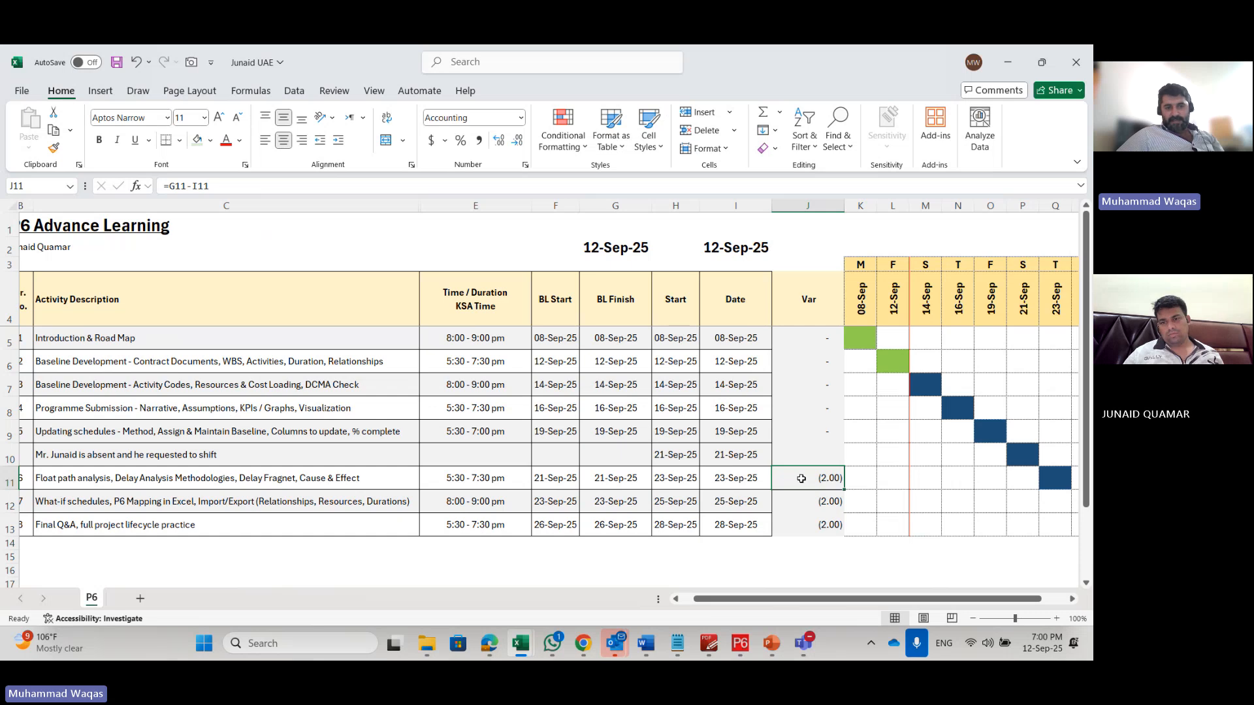
left_click(208, 456)
left_click_drag(697, 599, 688, 598)
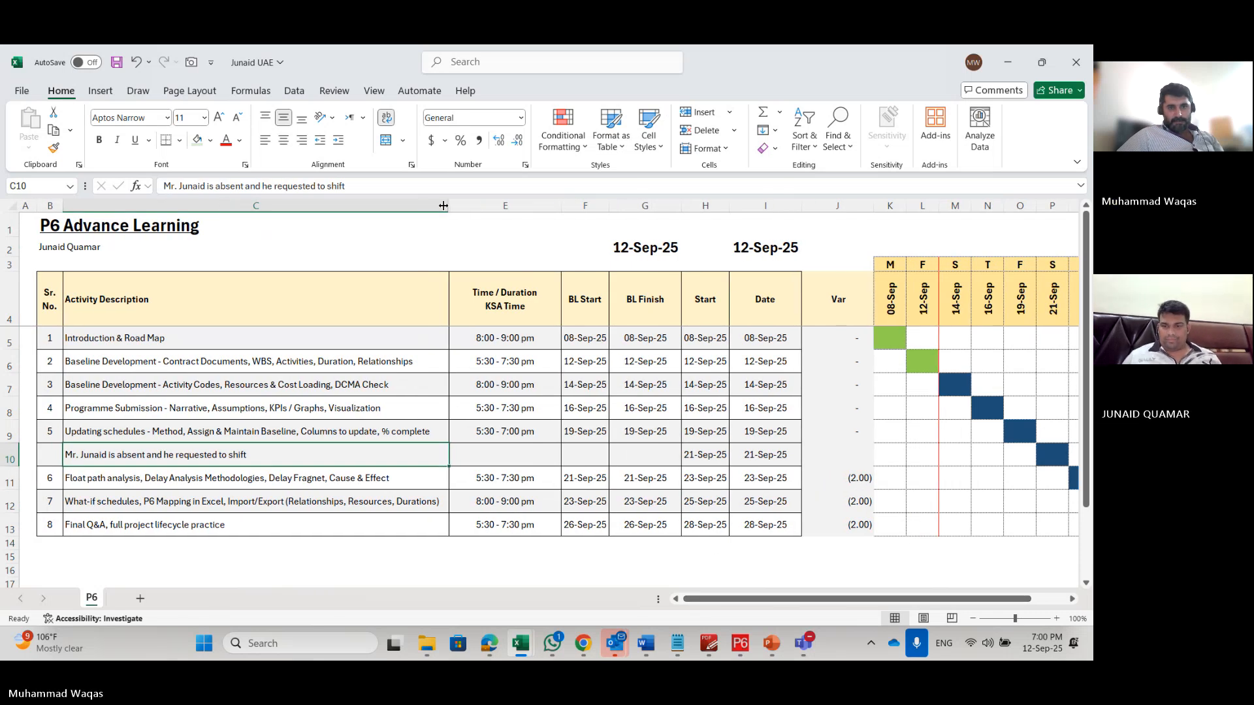
left_click_drag(446, 207, 396, 207)
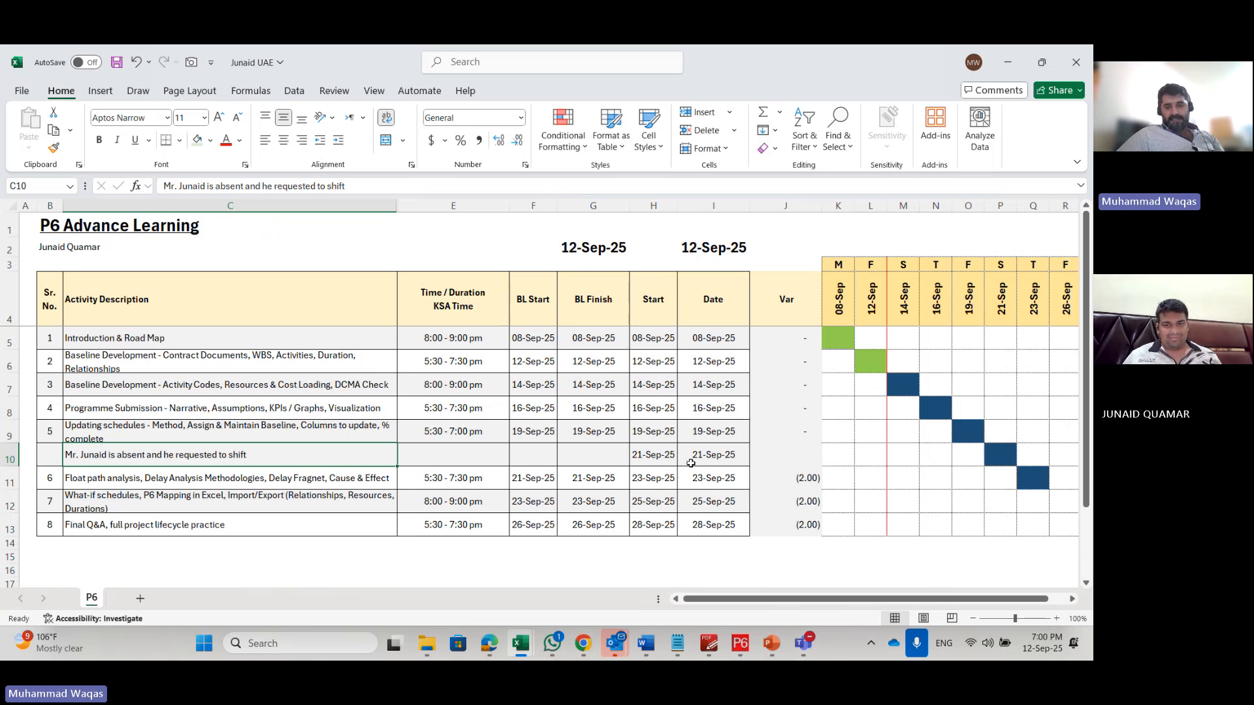
Step: Examine the Final Q&A activity's baseline finish and variance against the dates in the absence row, row 10
left_click(591, 528)
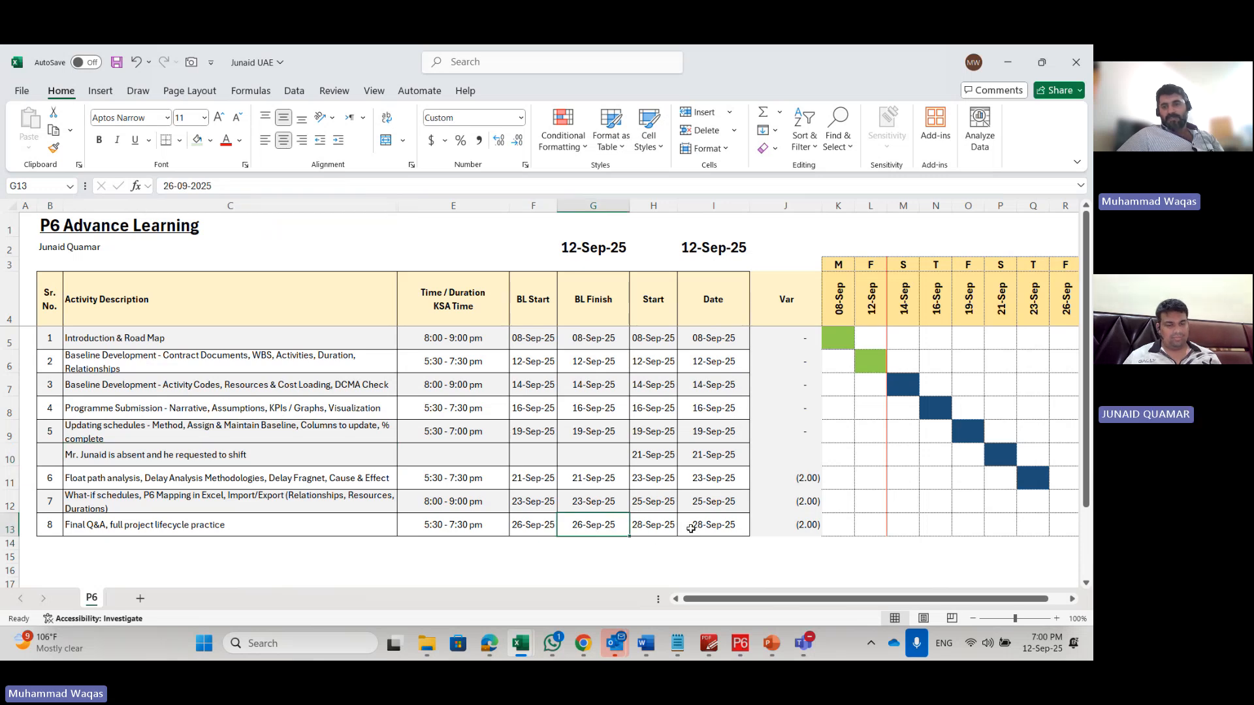
left_click(781, 524)
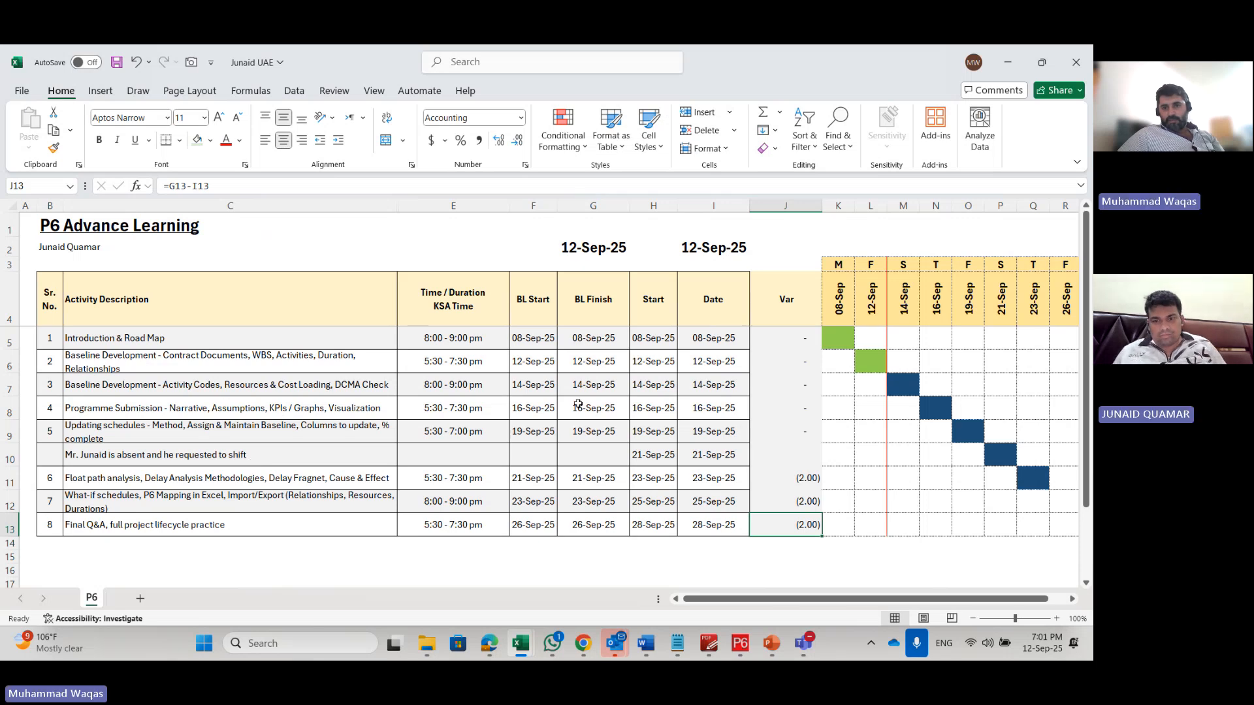
left_click(3, 458)
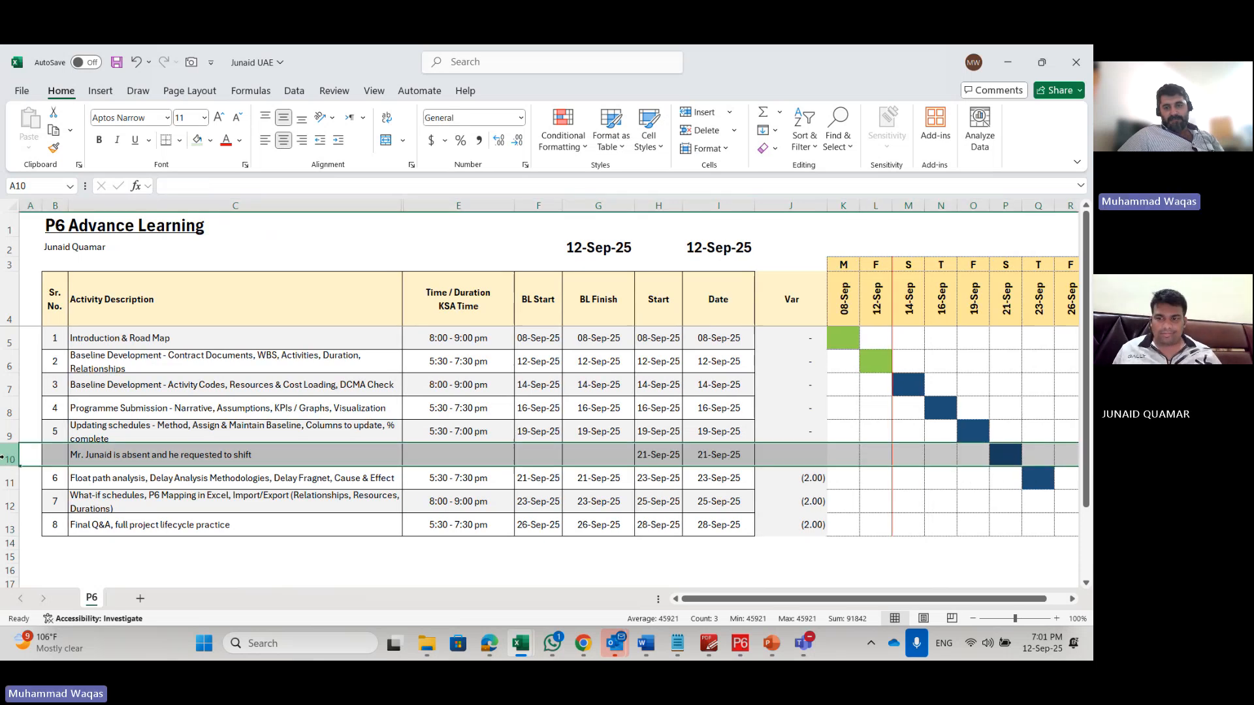
left_click(793, 524)
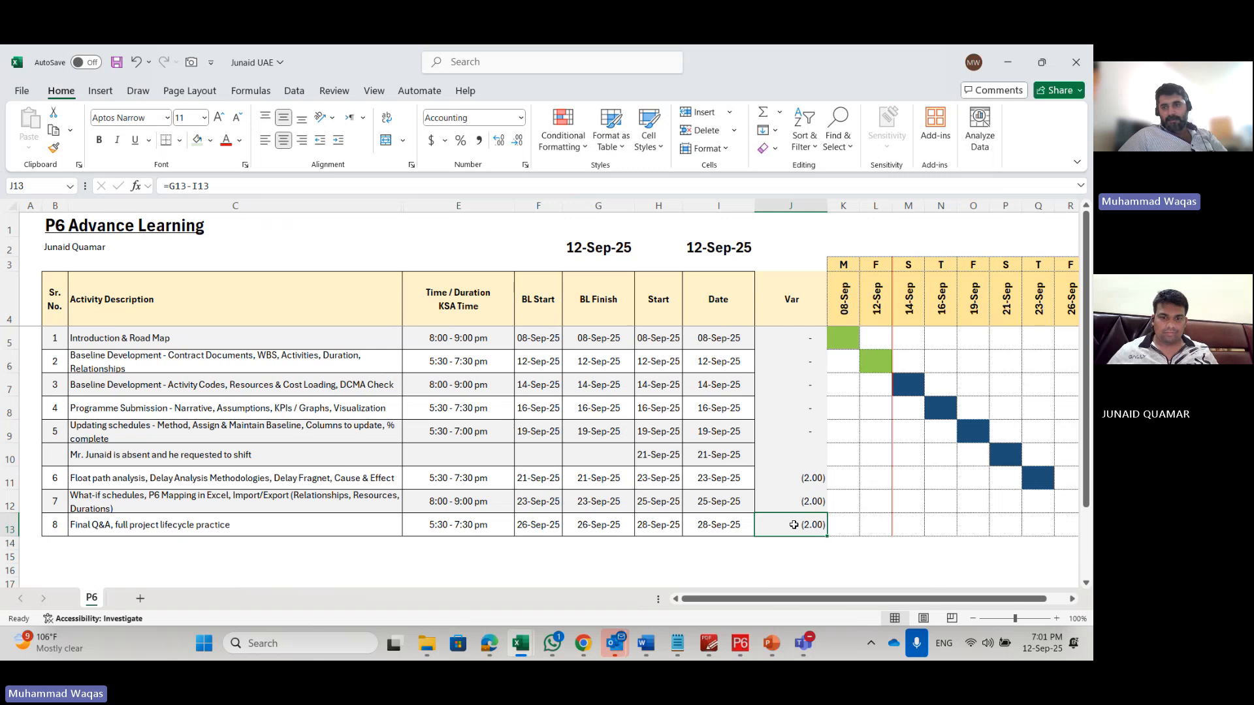
left_click(725, 456, "ctrl")
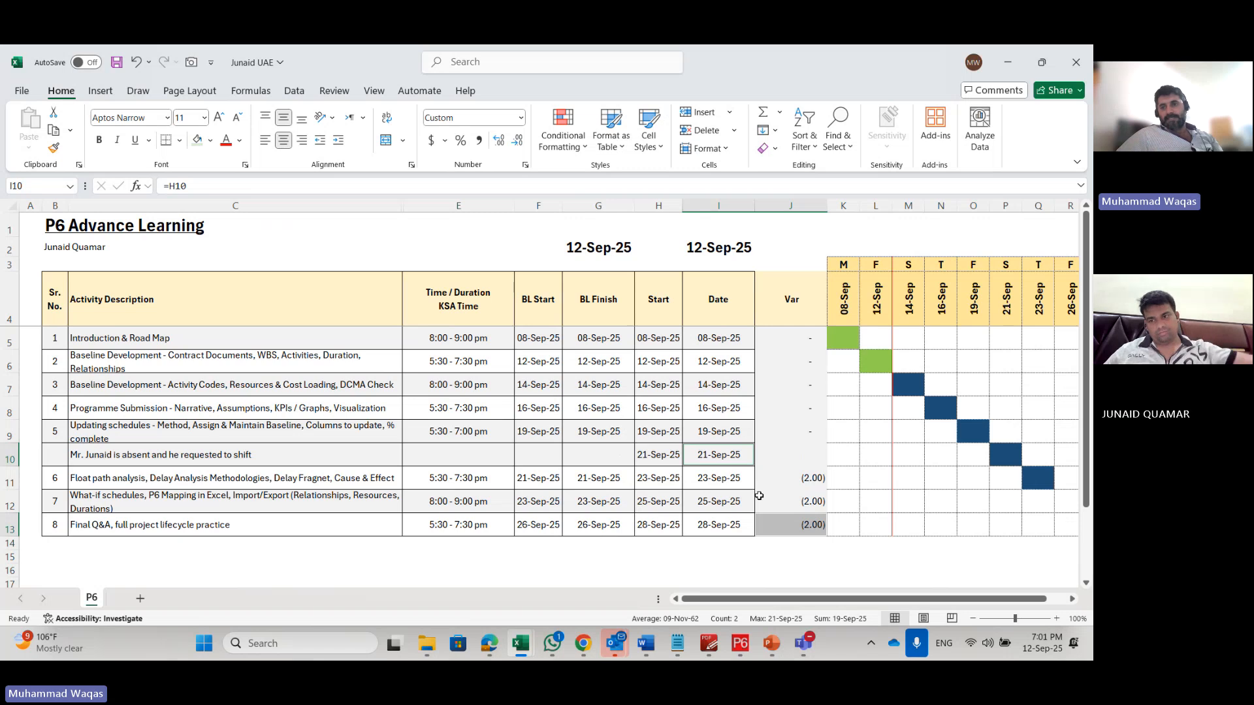
left_click(10, 458)
left_click(770, 456)
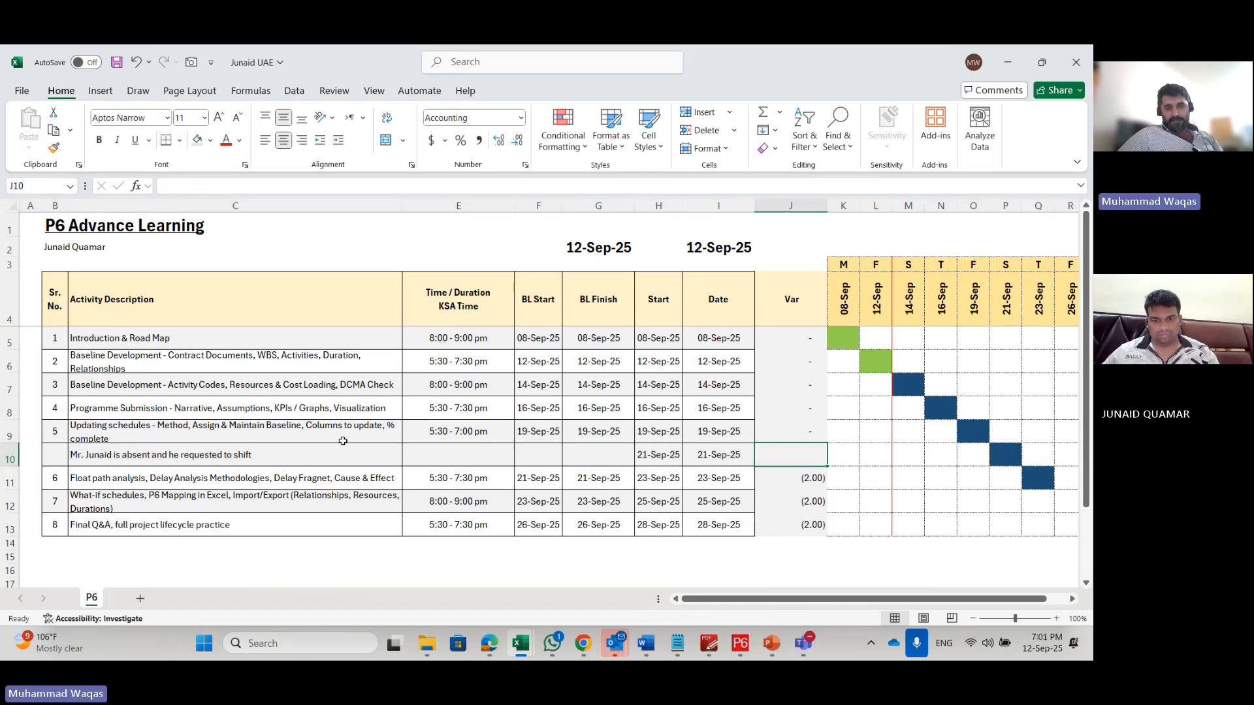
left_click(475, 456)
type("Gra")
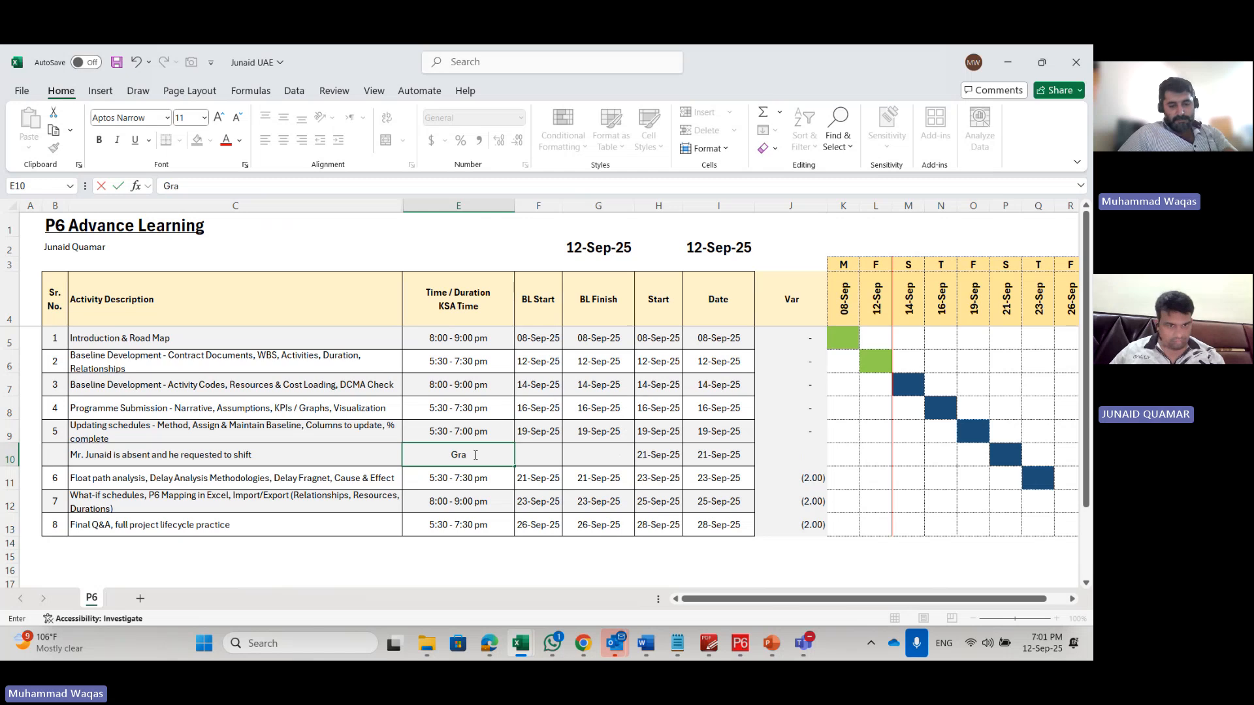
type("h")
type("net")
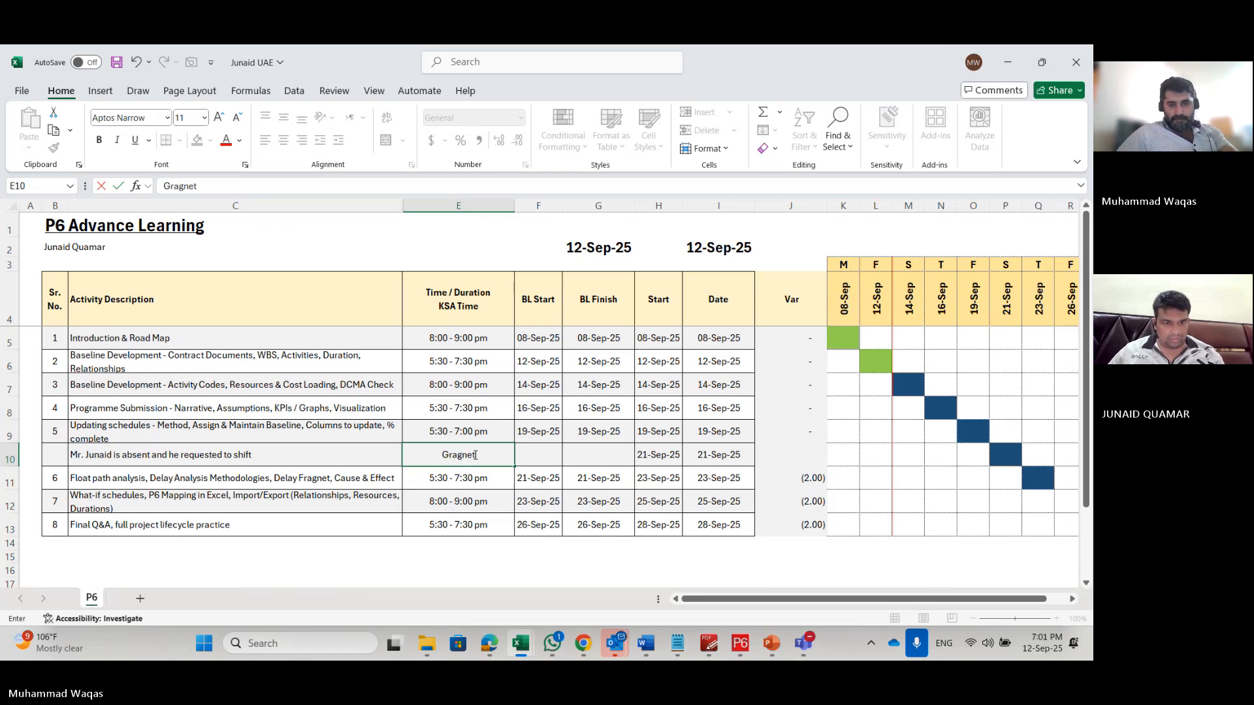
key("BackSpace")
key("BackSpace")
key("BackSpace")
key("BackSpace")
key("BackSpace")
key("BackSpace")
key("BackSpace")
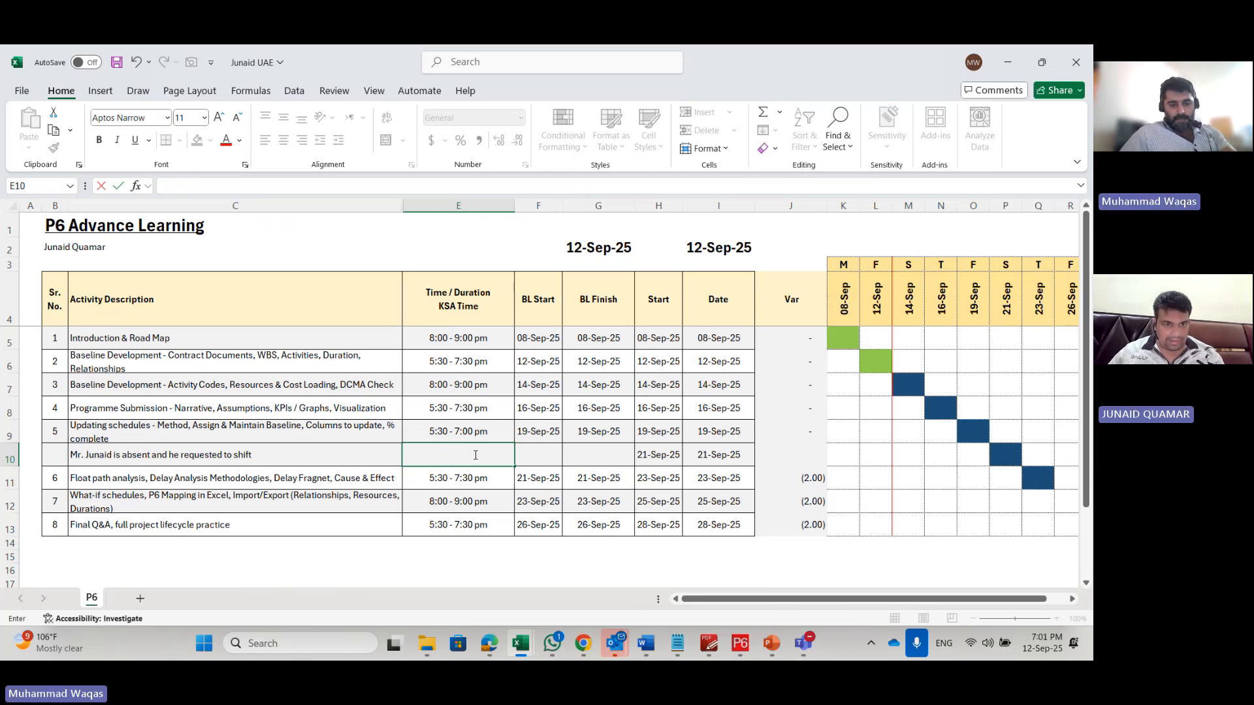
Step: Enter Fragnet in the absence row's Time / Duration cell, E10, and format it in bold red
type("Frag")
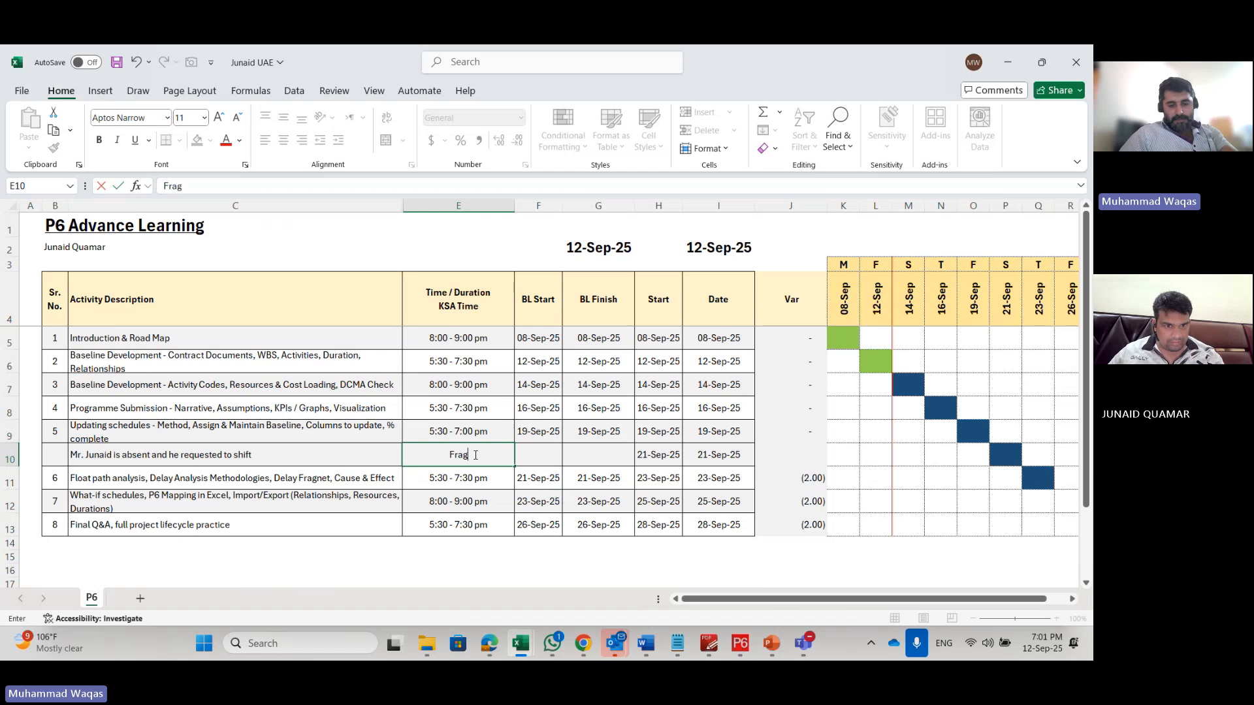
type("net")
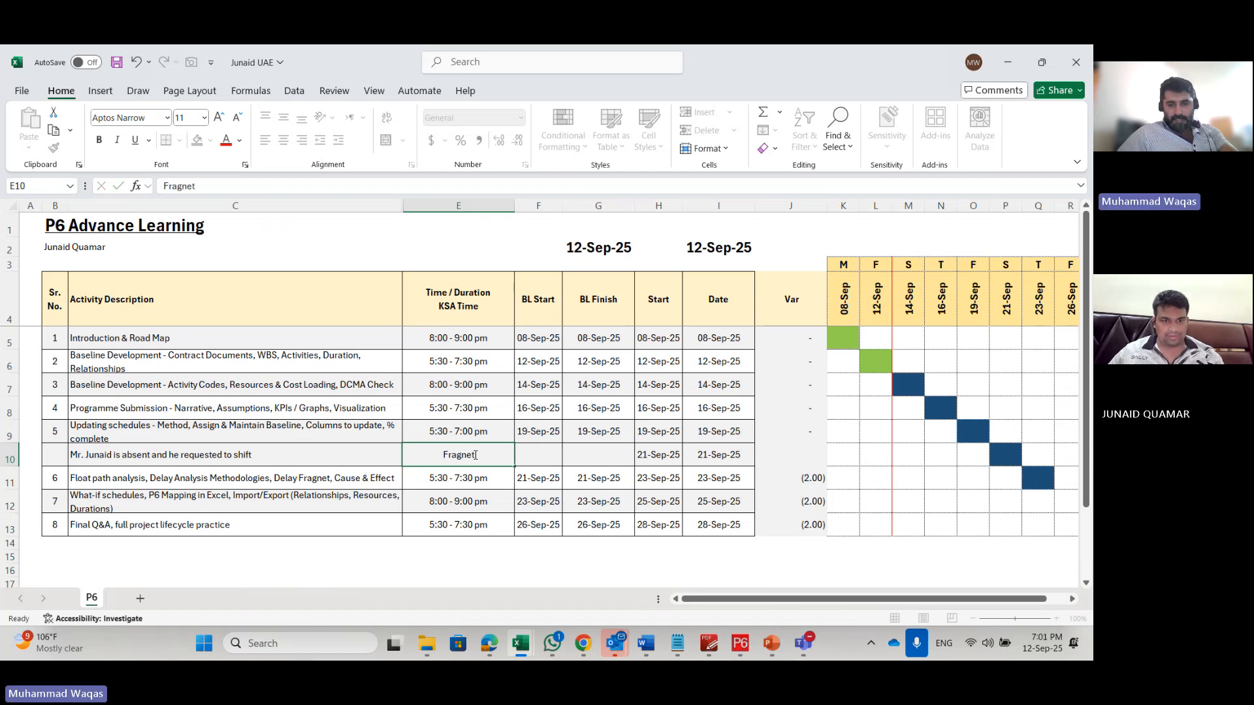
key("Return")
left_click(475, 454)
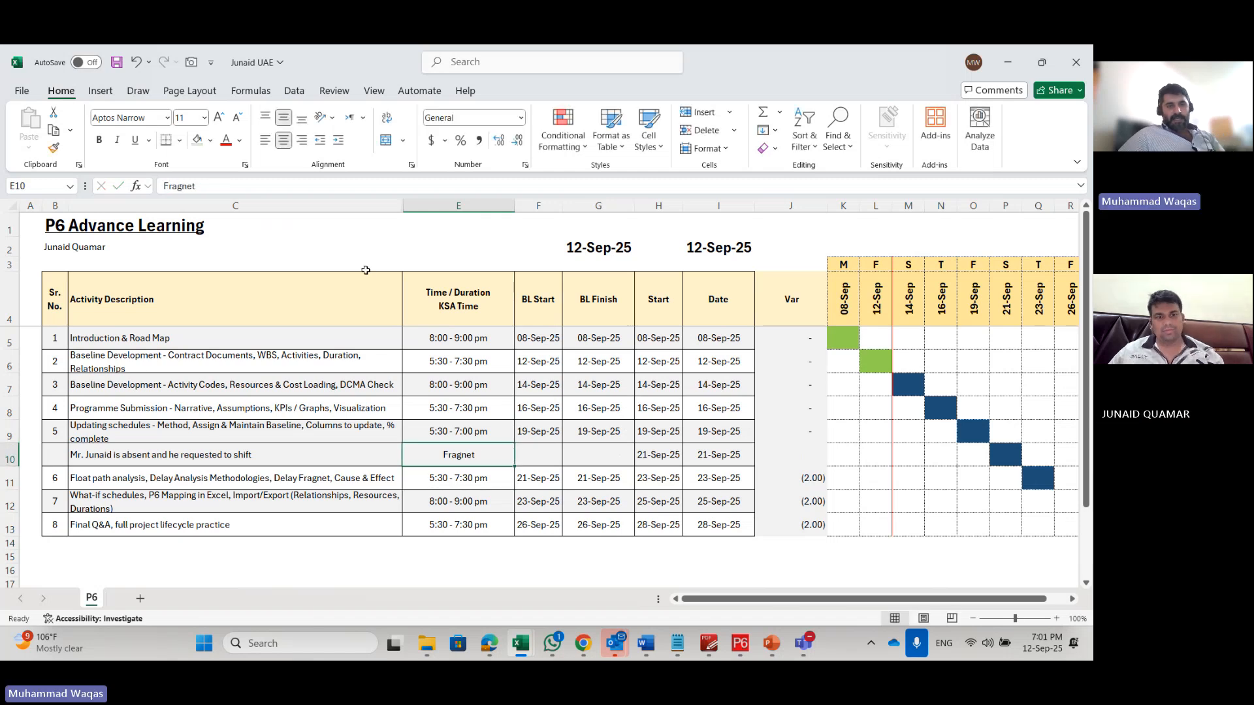
left_click(226, 140)
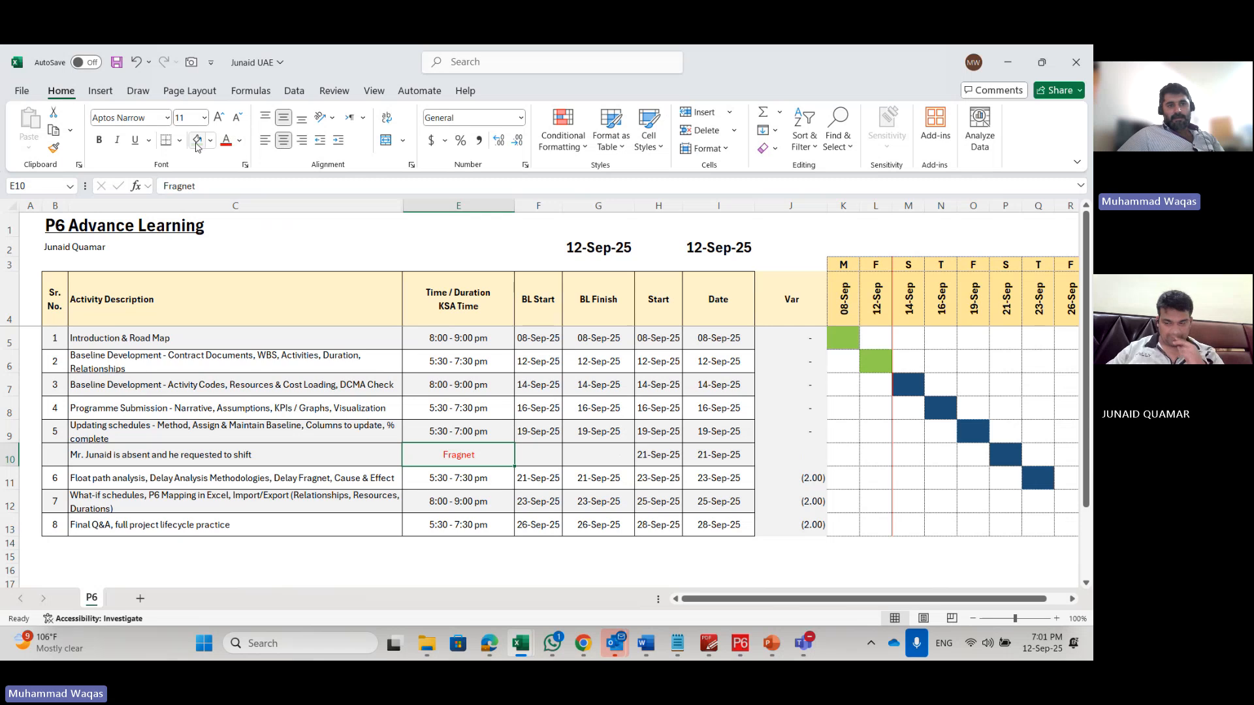
left_click(99, 140)
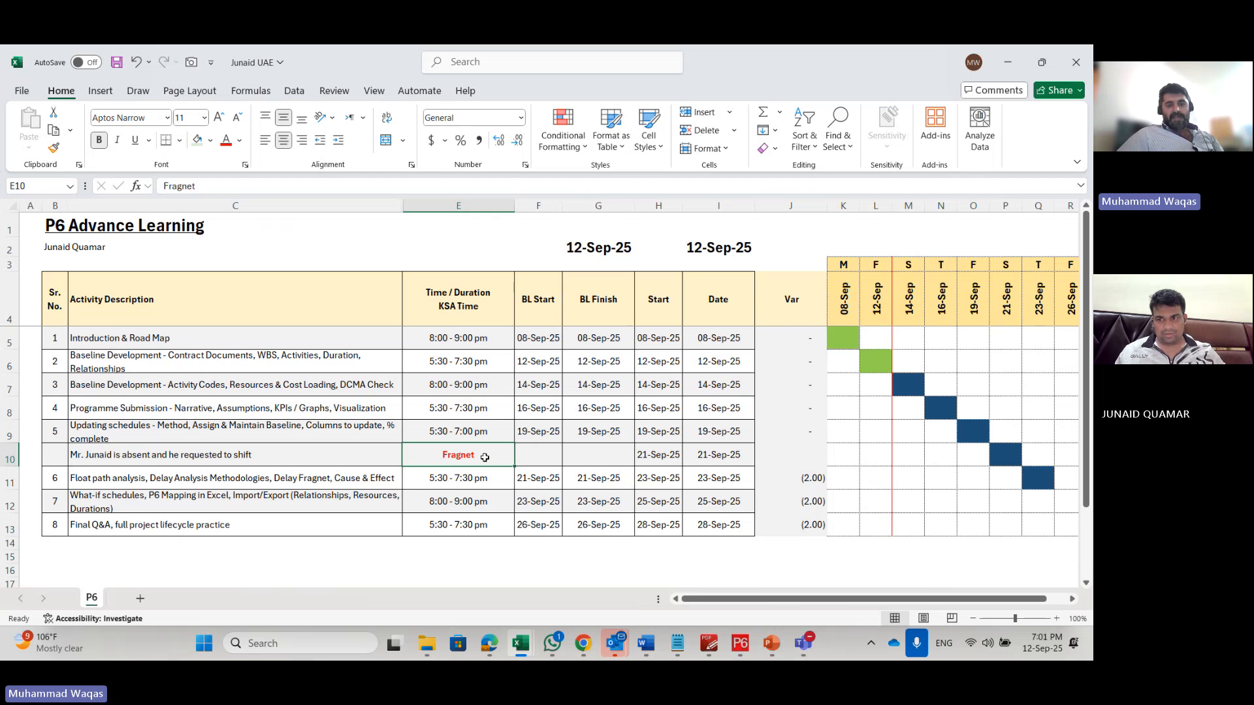
Step: Colour the absence description in C10 and the Final Q&A variance in J13 red
left_click(341, 456)
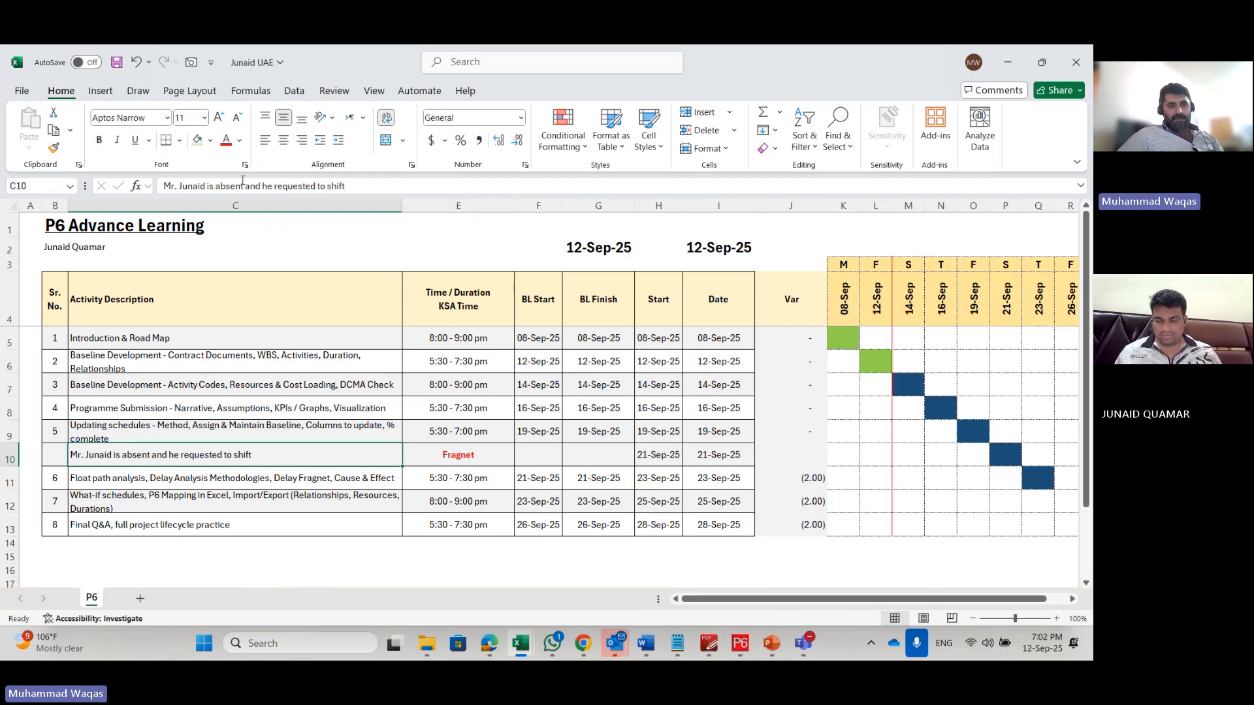
left_click(226, 140)
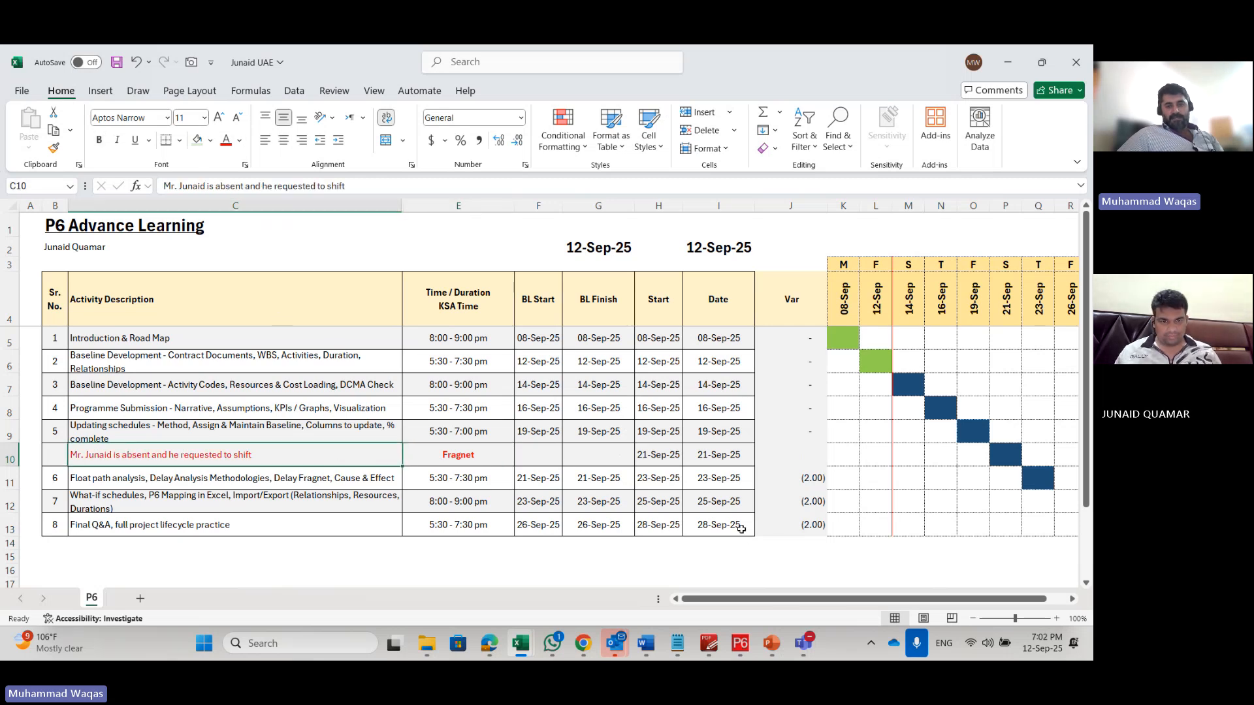
left_click(774, 526)
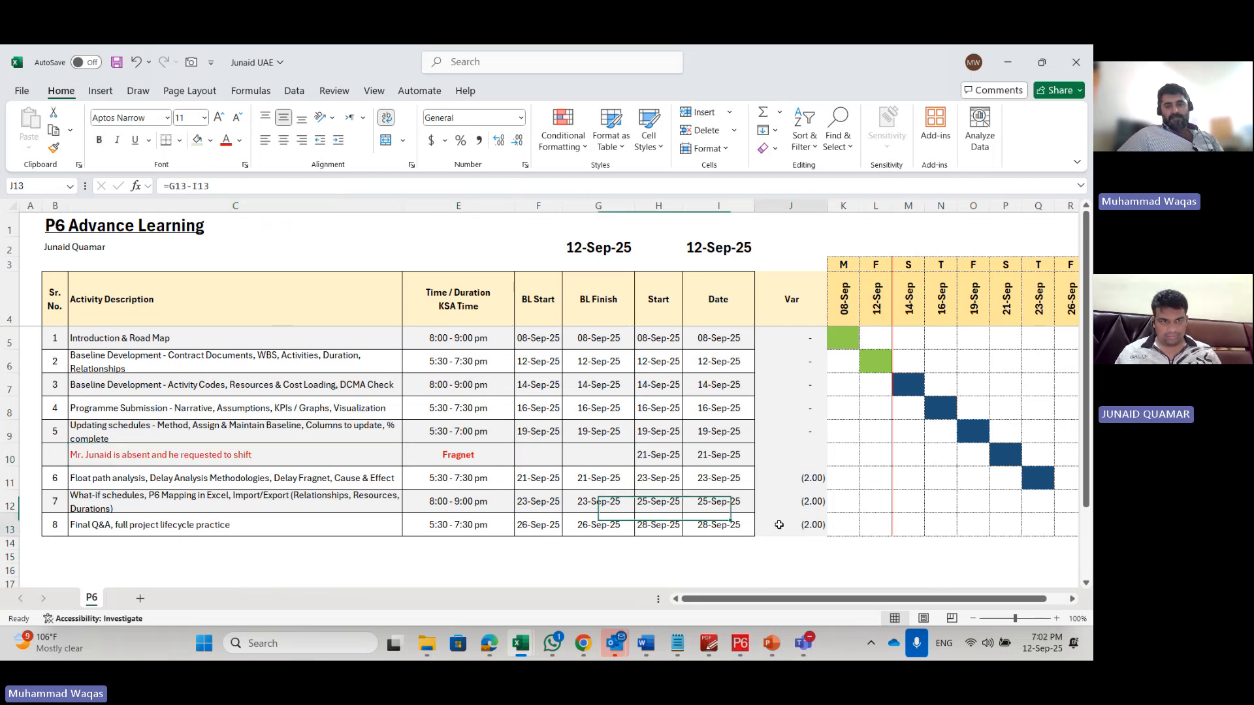
left_click(226, 146)
left_click(655, 570)
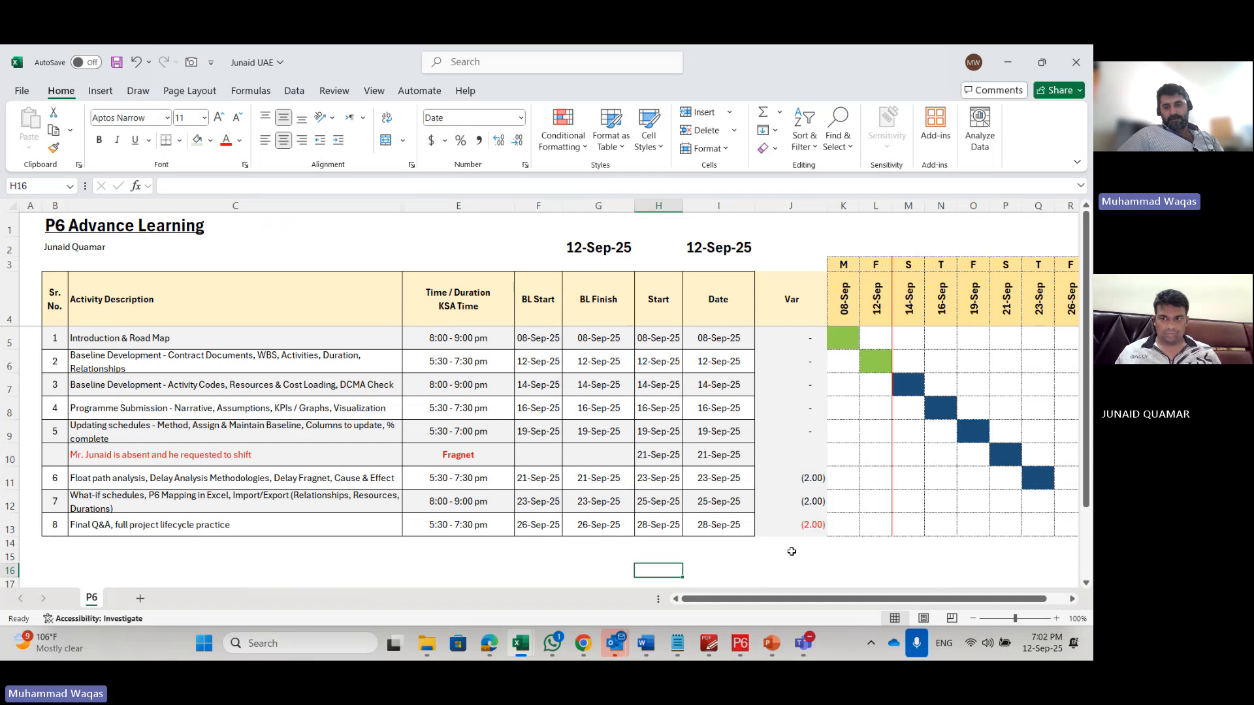
Step: Hide the absence row, row 10, in the schedule
right_click(25, 456)
left_click(46, 422)
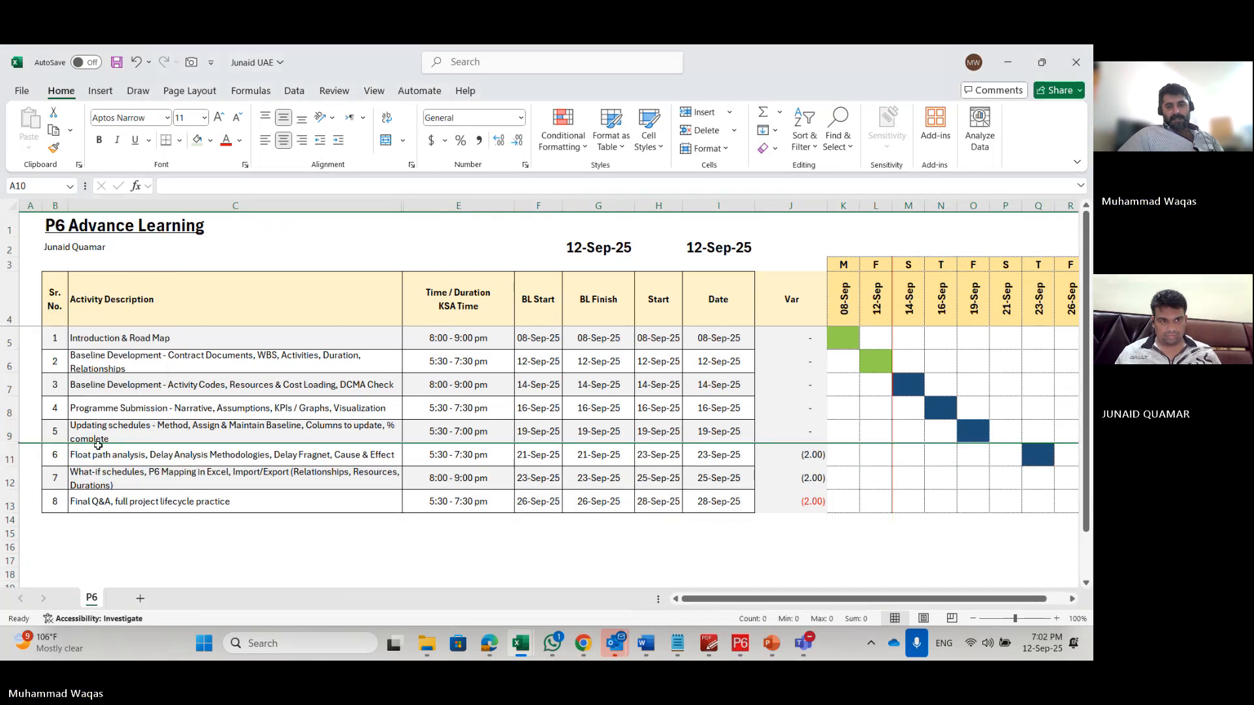
left_click(389, 560)
left_click(339, 386)
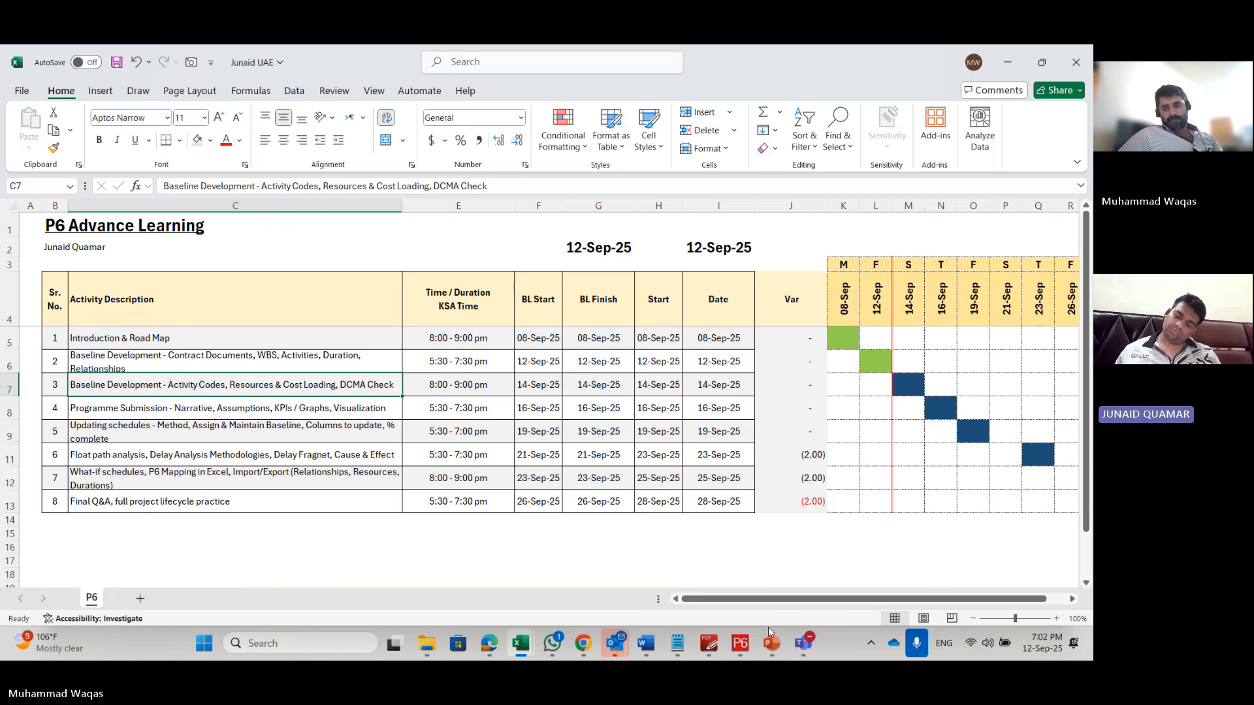
Step: Switch to the Lecture 1 presentation in PowerPoint and show slide 7 on time impact analysis full screen
left_click(747, 645)
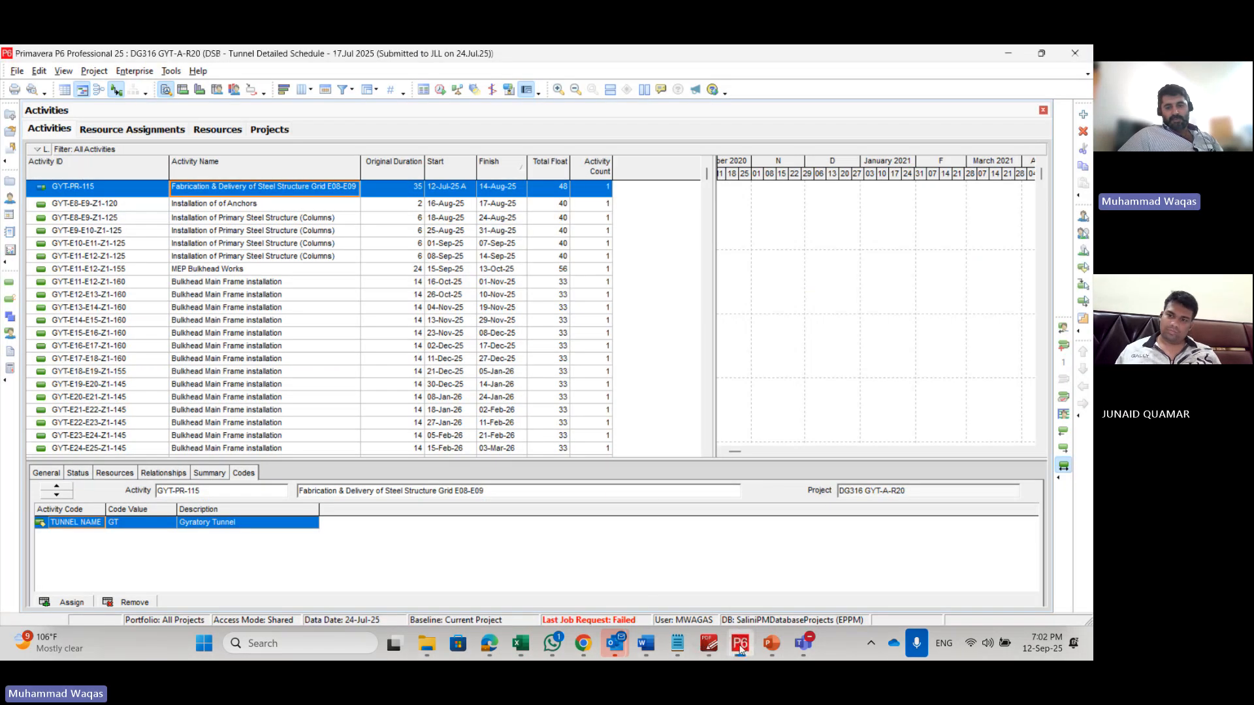
mouse_move(770, 646)
left_click(768, 583)
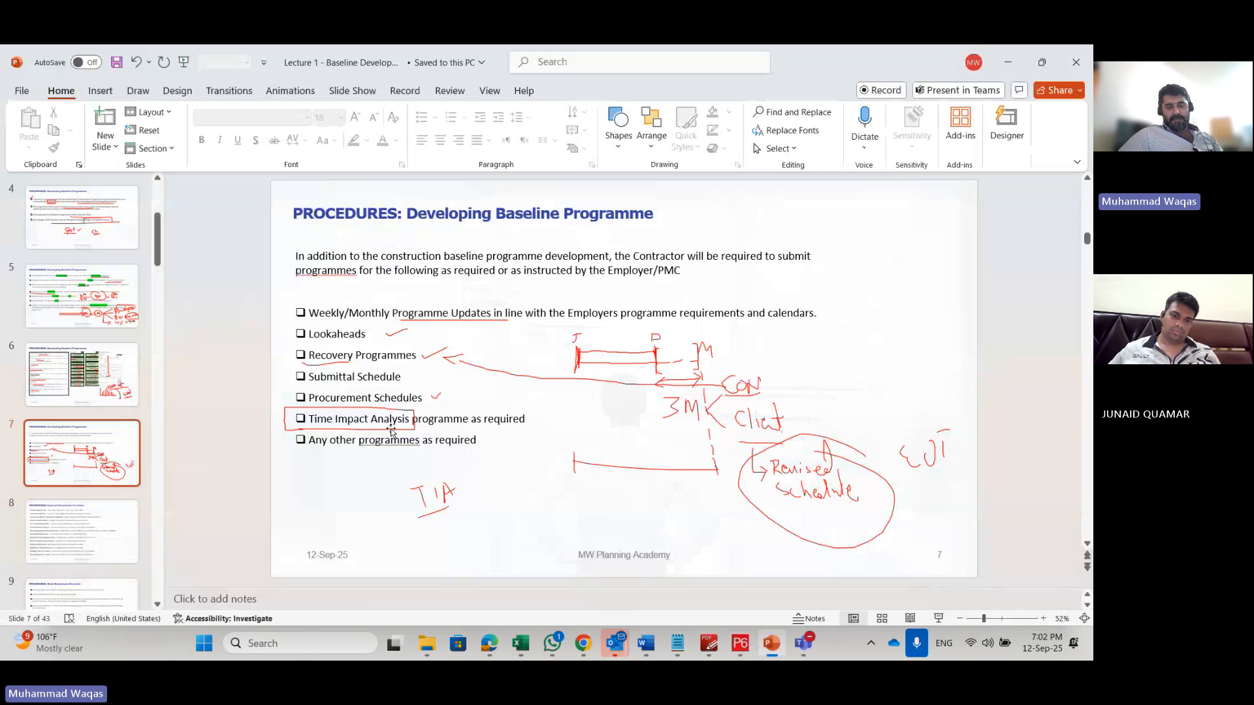
left_click(938, 620)
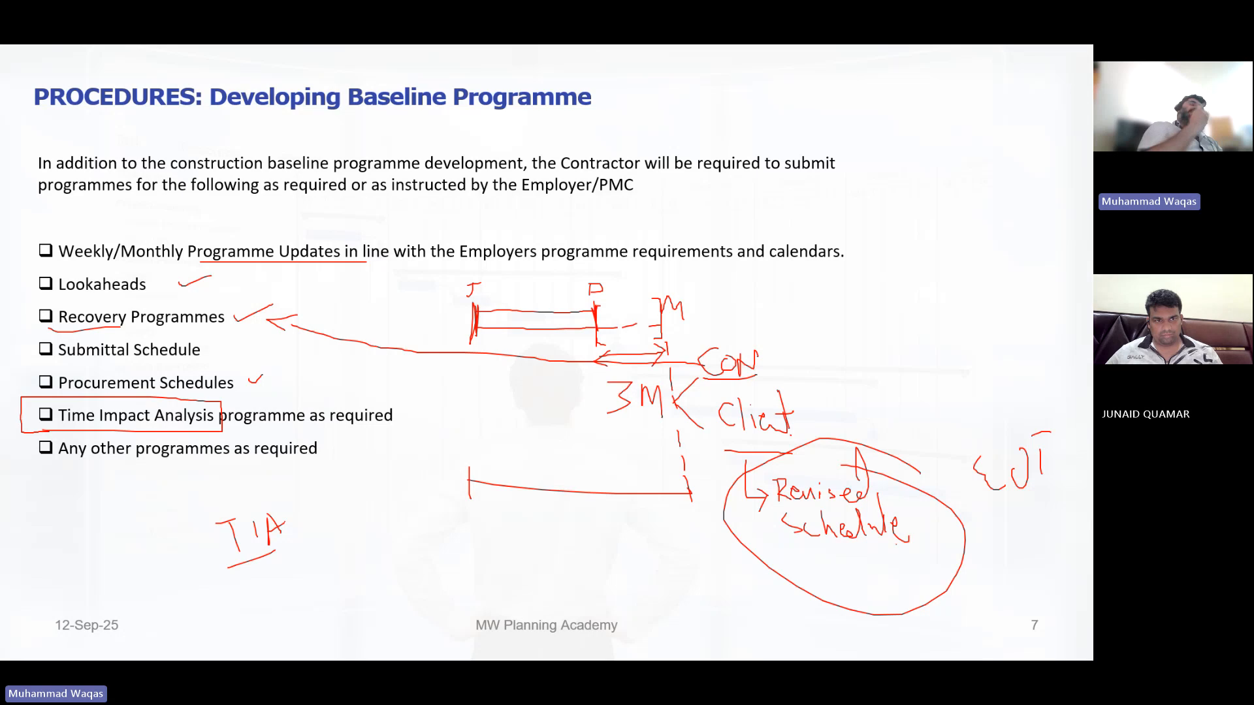
key("Escape")
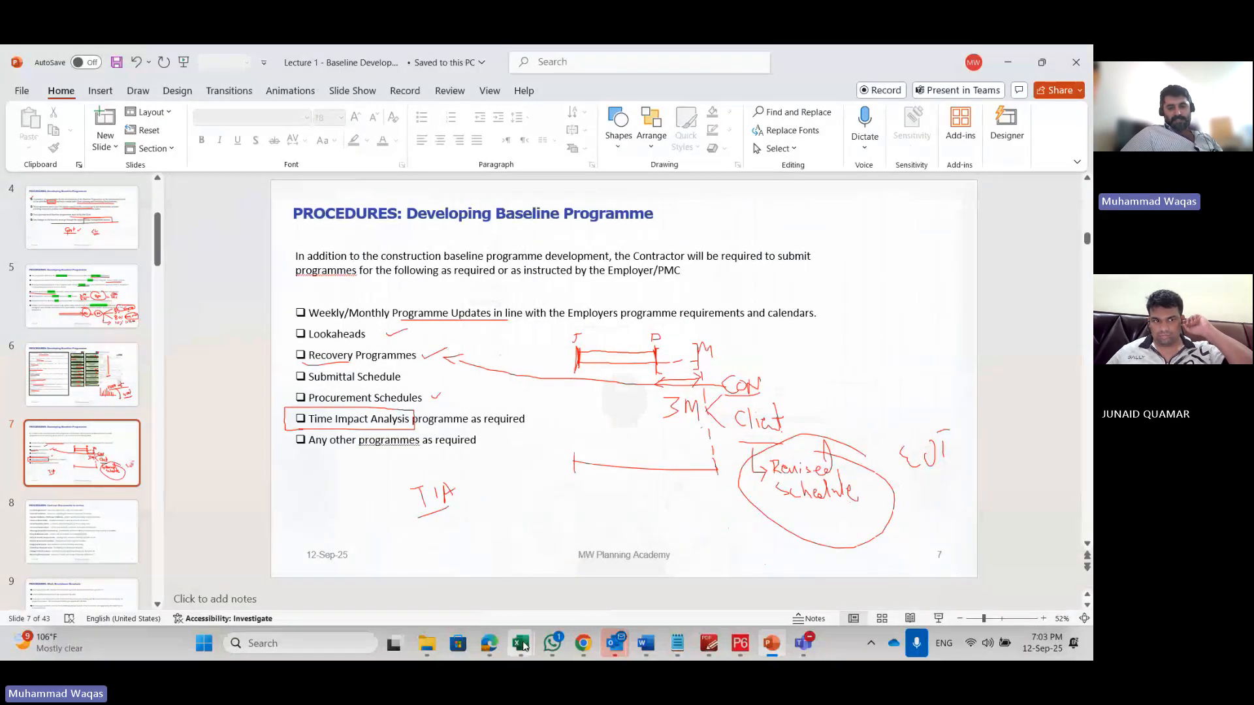
Step: Switch back to the training schedule workbook in Excel and unhide the absence row, row 10
mouse_move(521, 643)
left_click(612, 580)
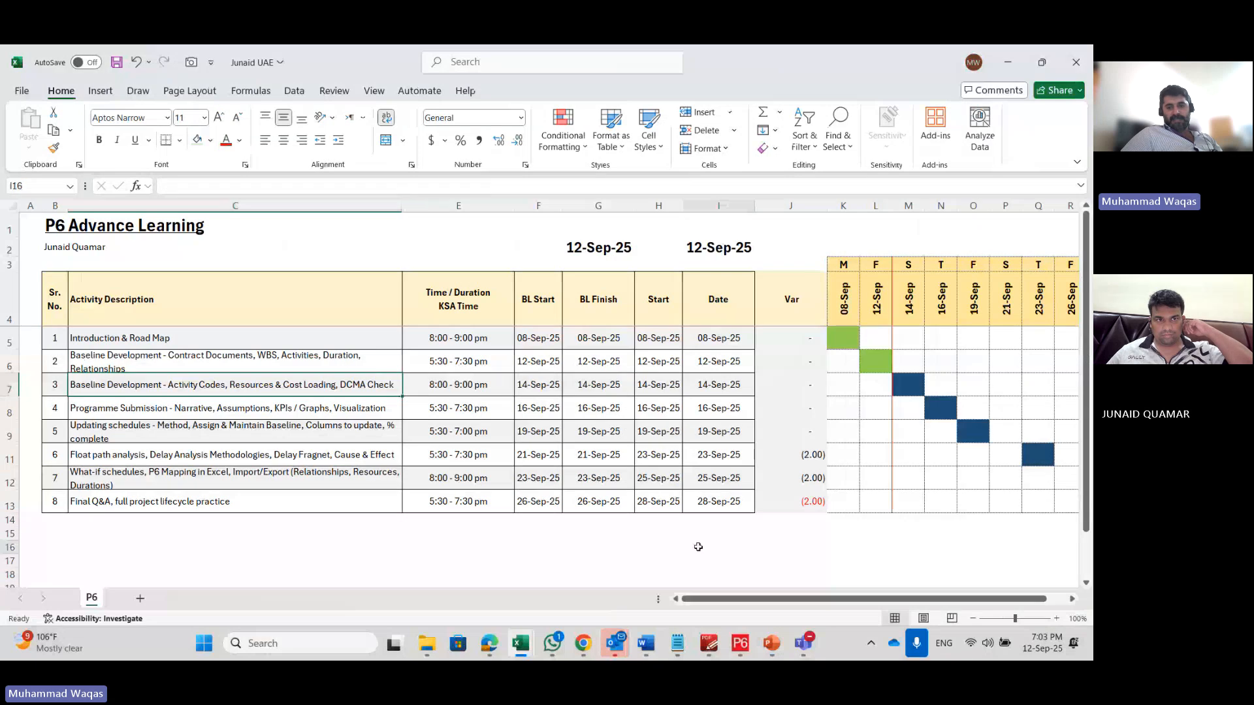
left_click_drag(2, 431, 9, 457)
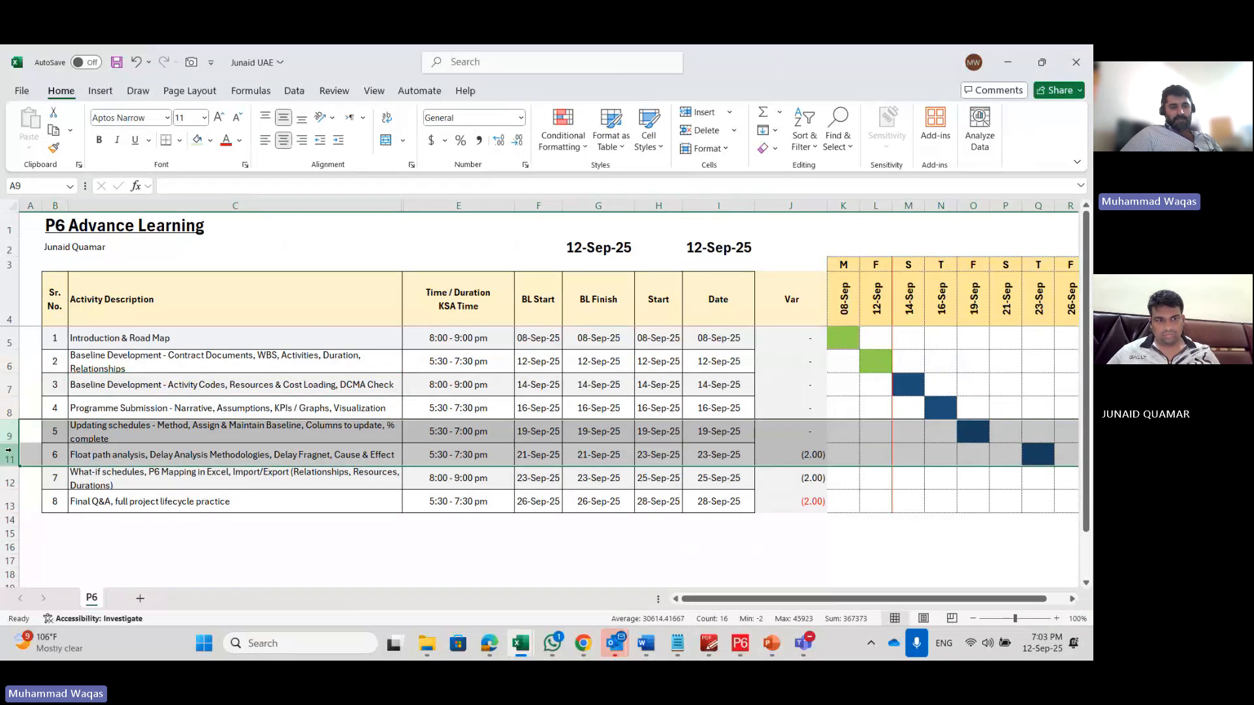
right_click(10, 457)
left_click(51, 440)
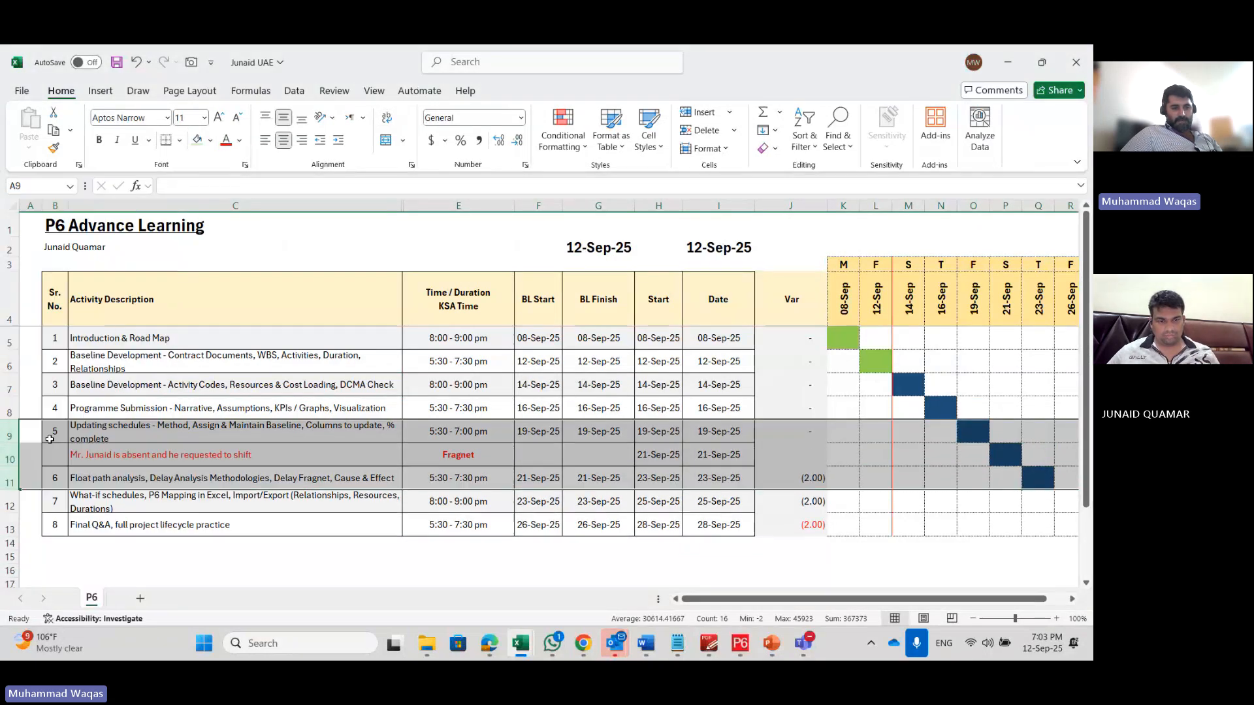
Step: Examine the Fragnet entry in the absence row, row 10, against the Final Q&A variance in J13
left_click(124, 457)
left_click(411, 455)
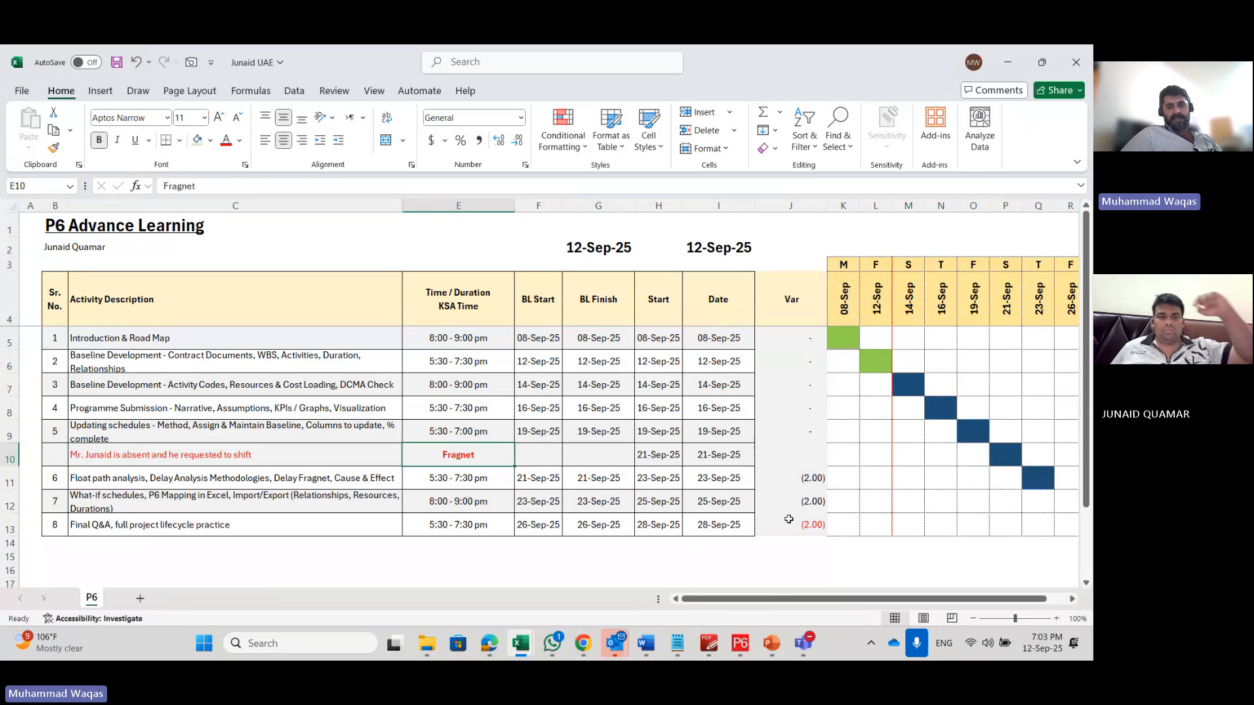
left_click(788, 531)
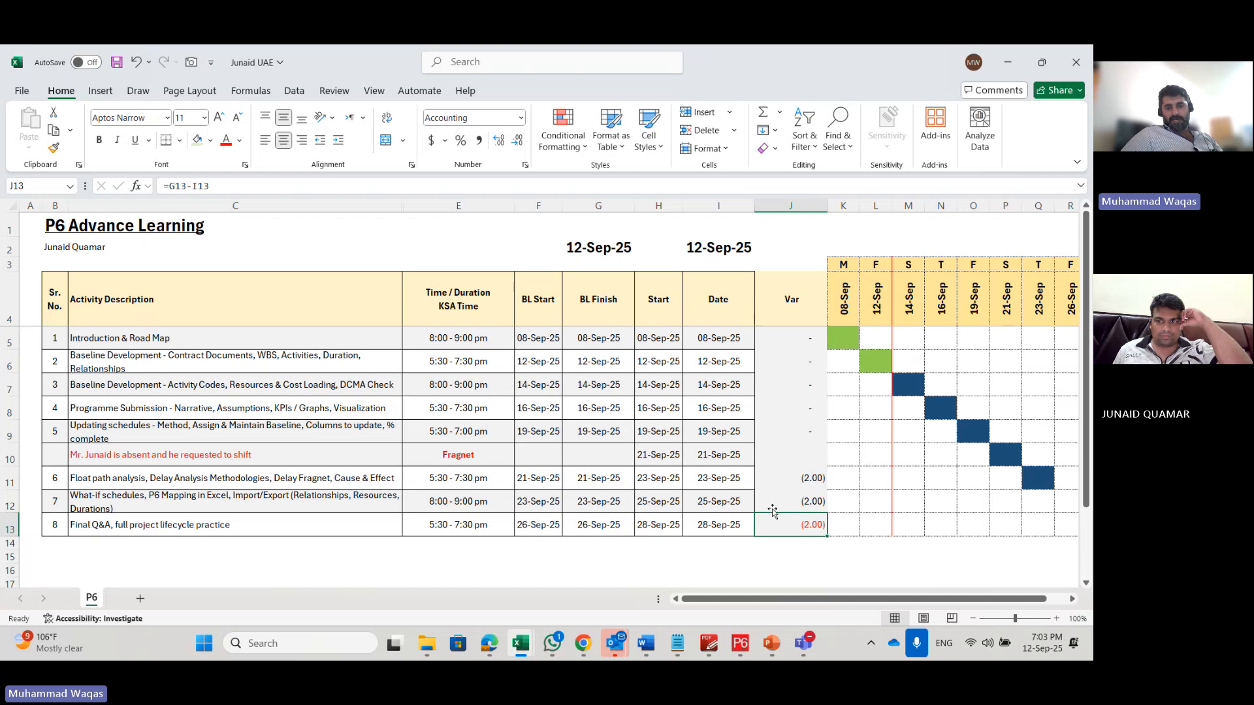
left_click(3, 459)
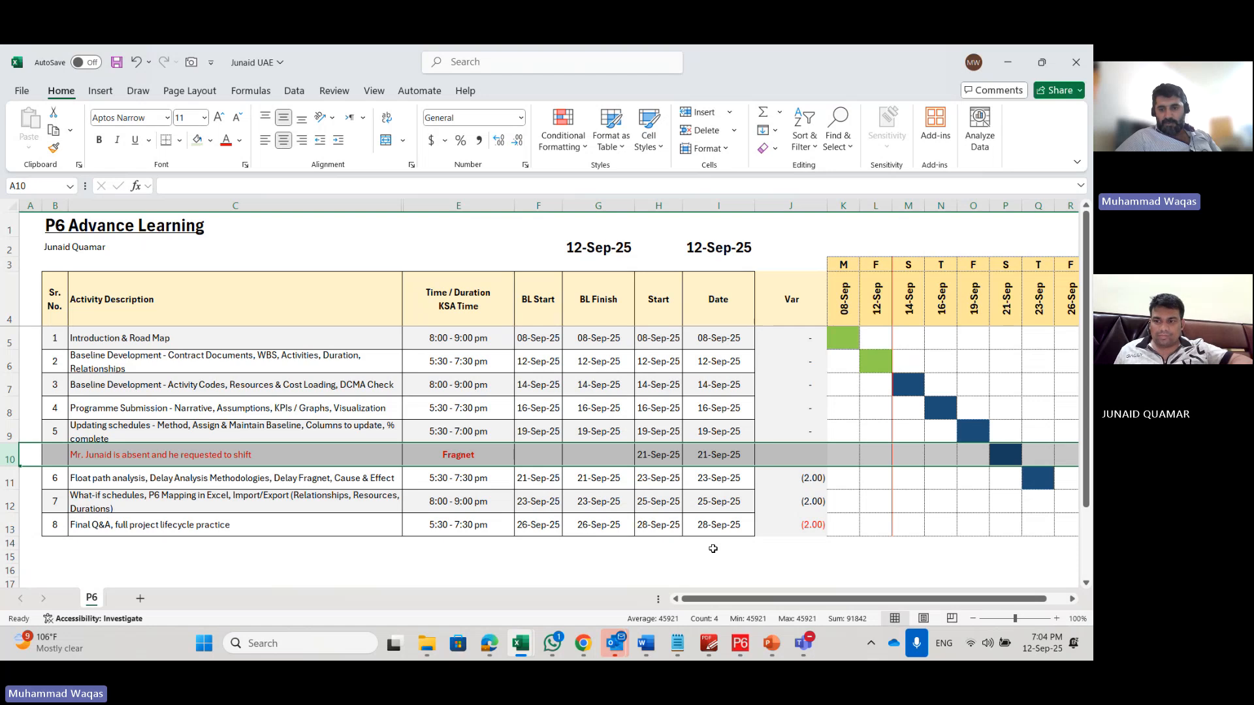
Step: Return to the PowerPoint lecture and present slide 7, Developing Baseline Programme, full screen again
left_click(735, 580)
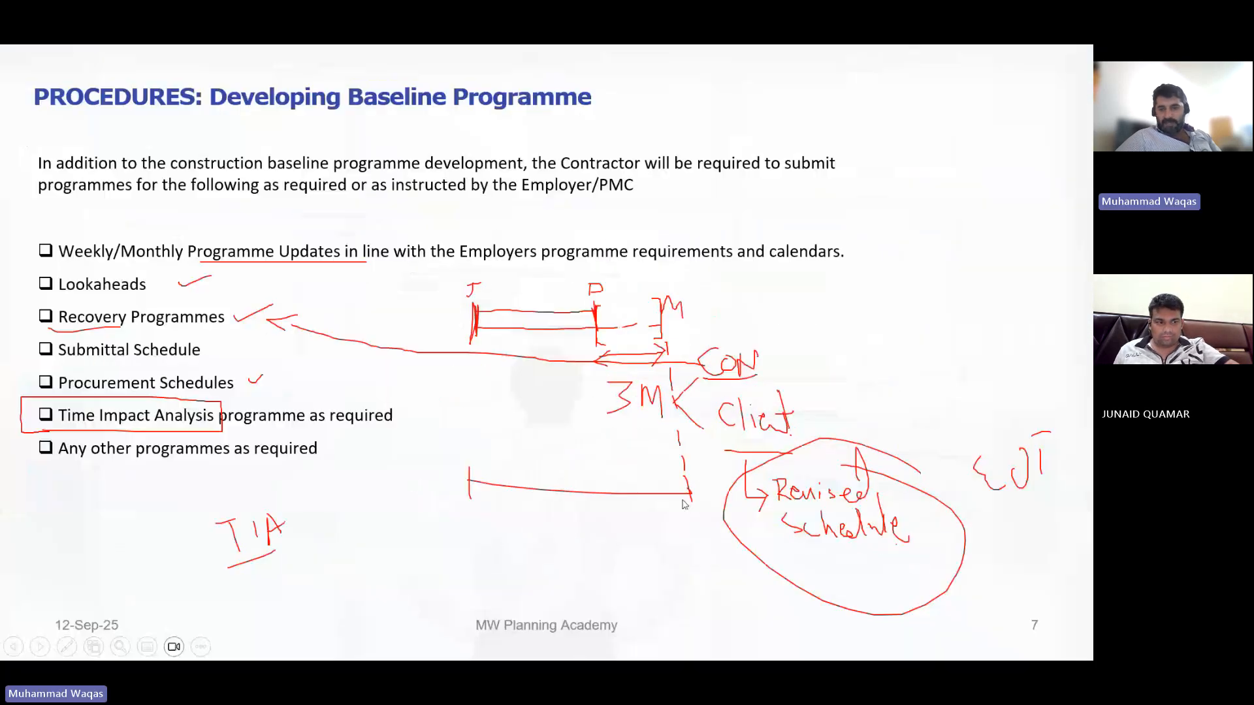
left_click(939, 619)
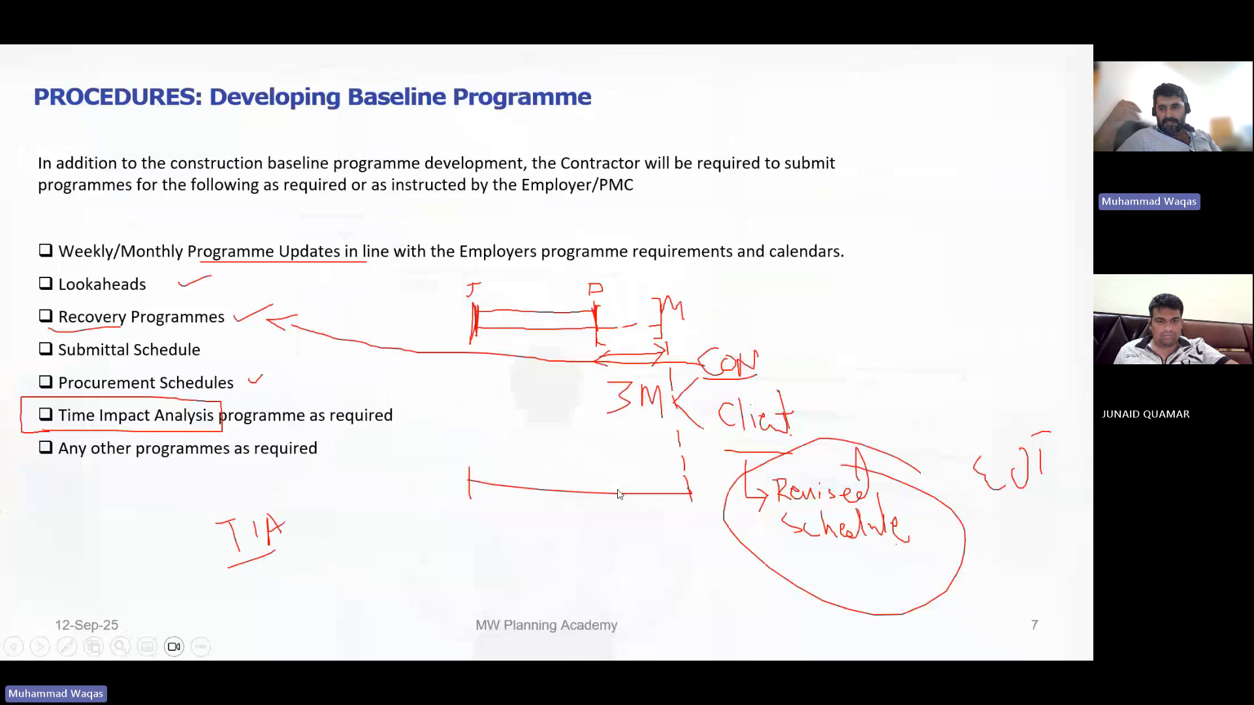
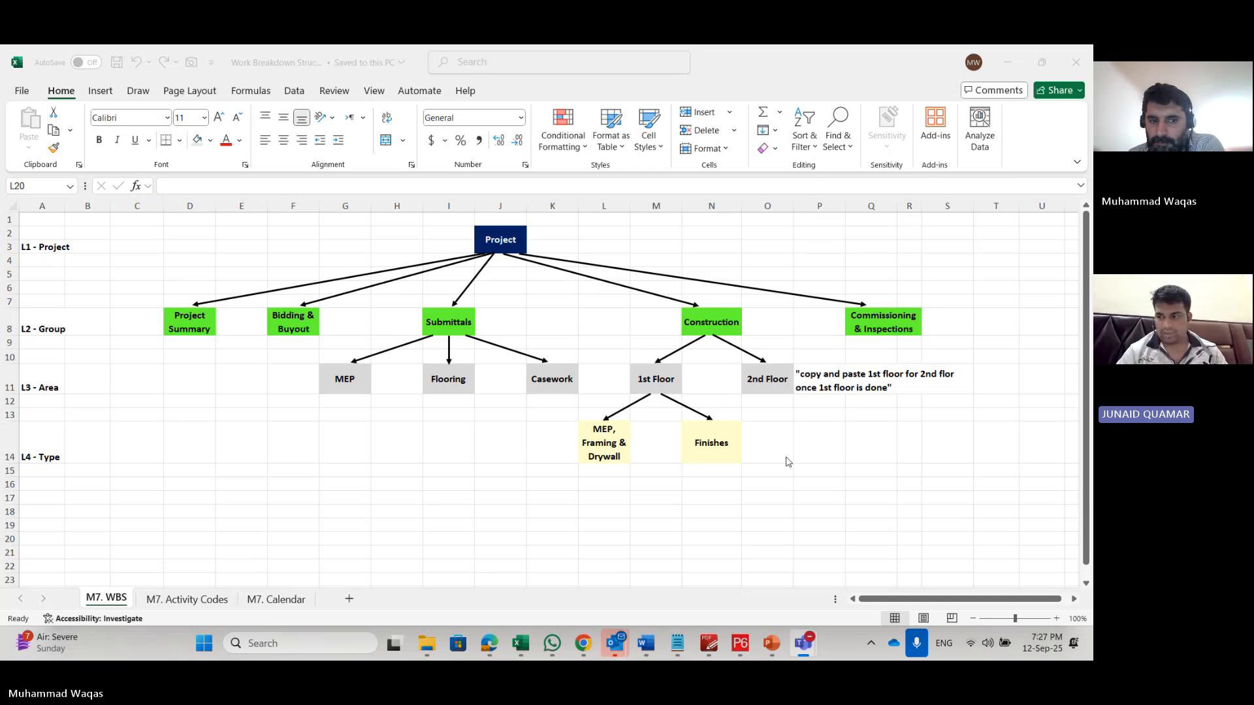
Step: Open the Baseline workbook from File Explorer and review the activity list on its Add Activities sheet
left_click(427, 644)
double_click(324, 190)
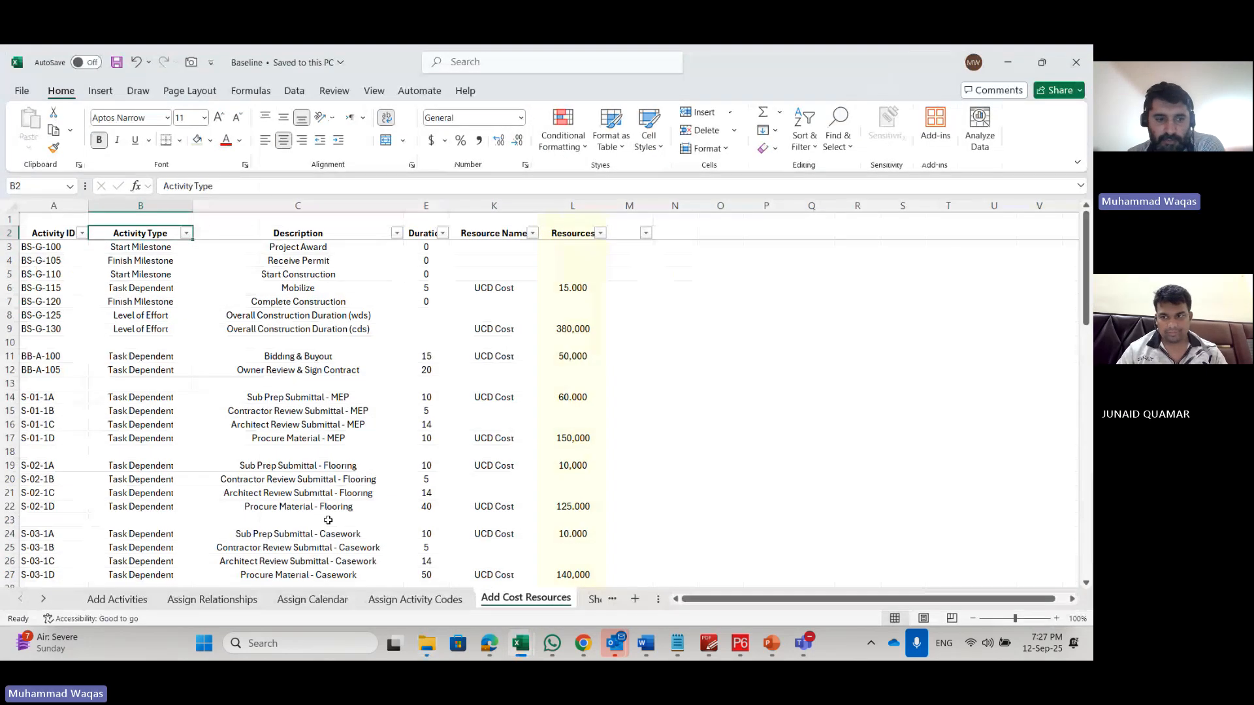
left_click(109, 599)
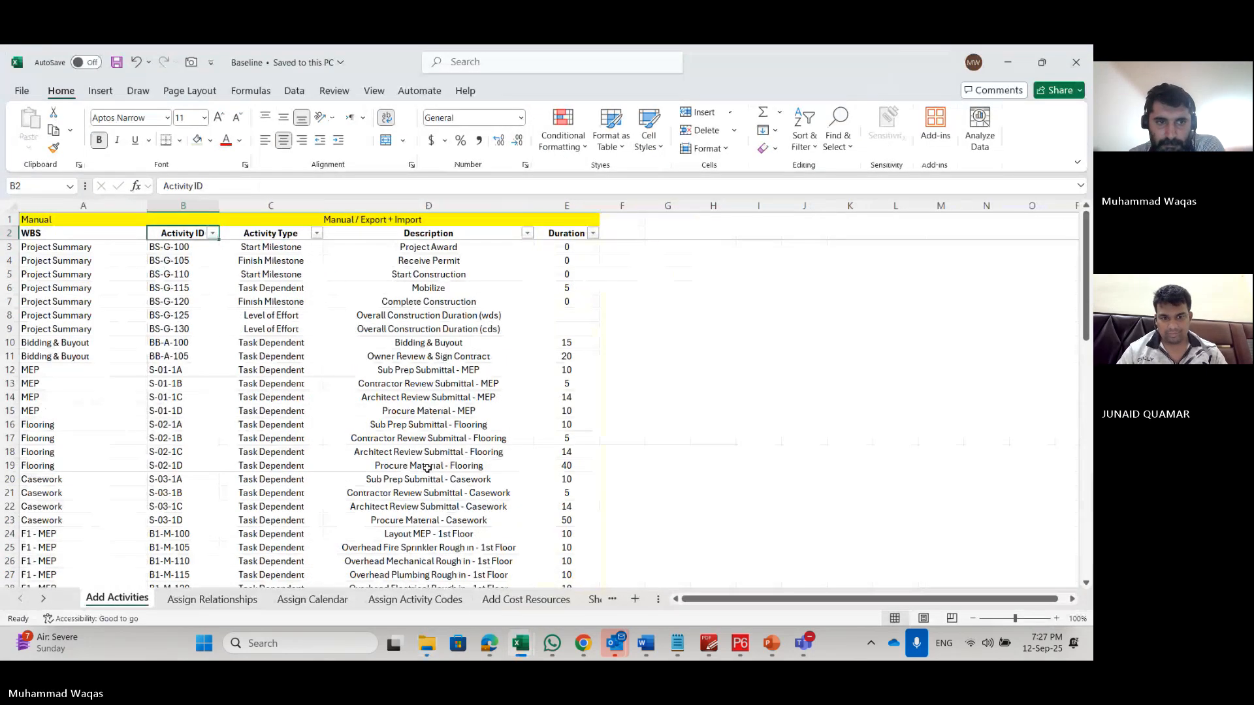
scroll(427, 468, "down", 4)
scroll(427, 468, "up", 4)
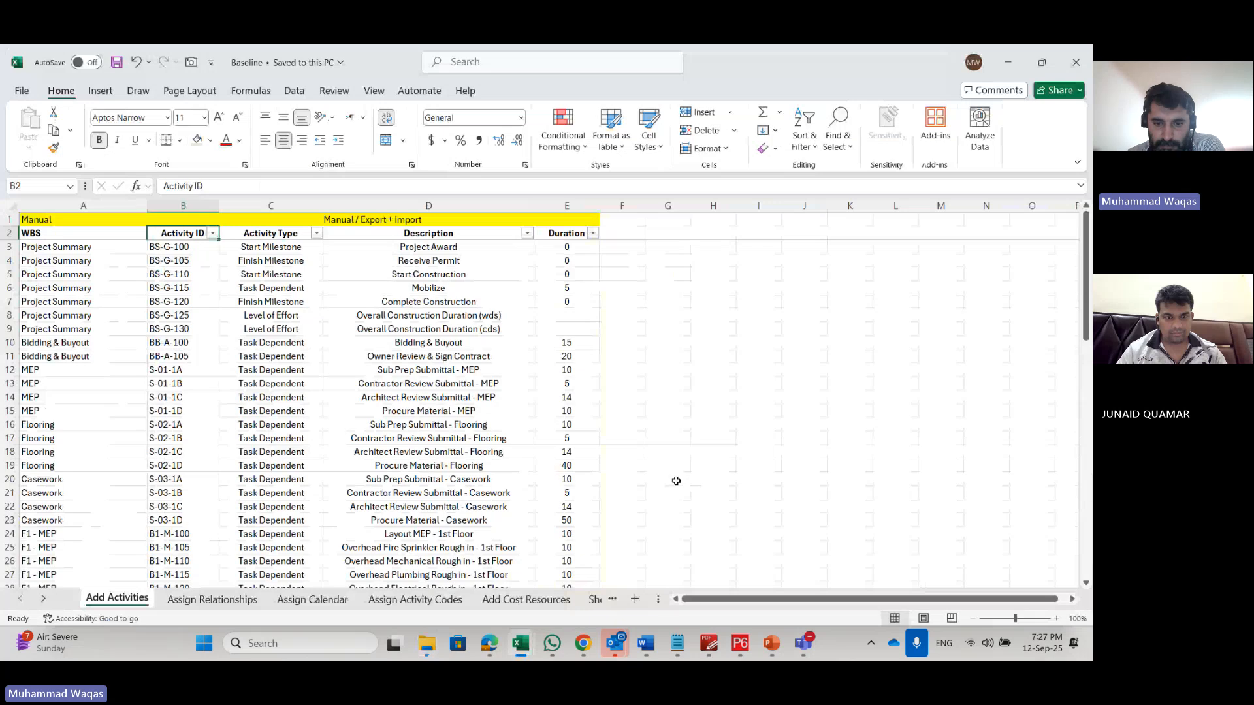
left_click(653, 371)
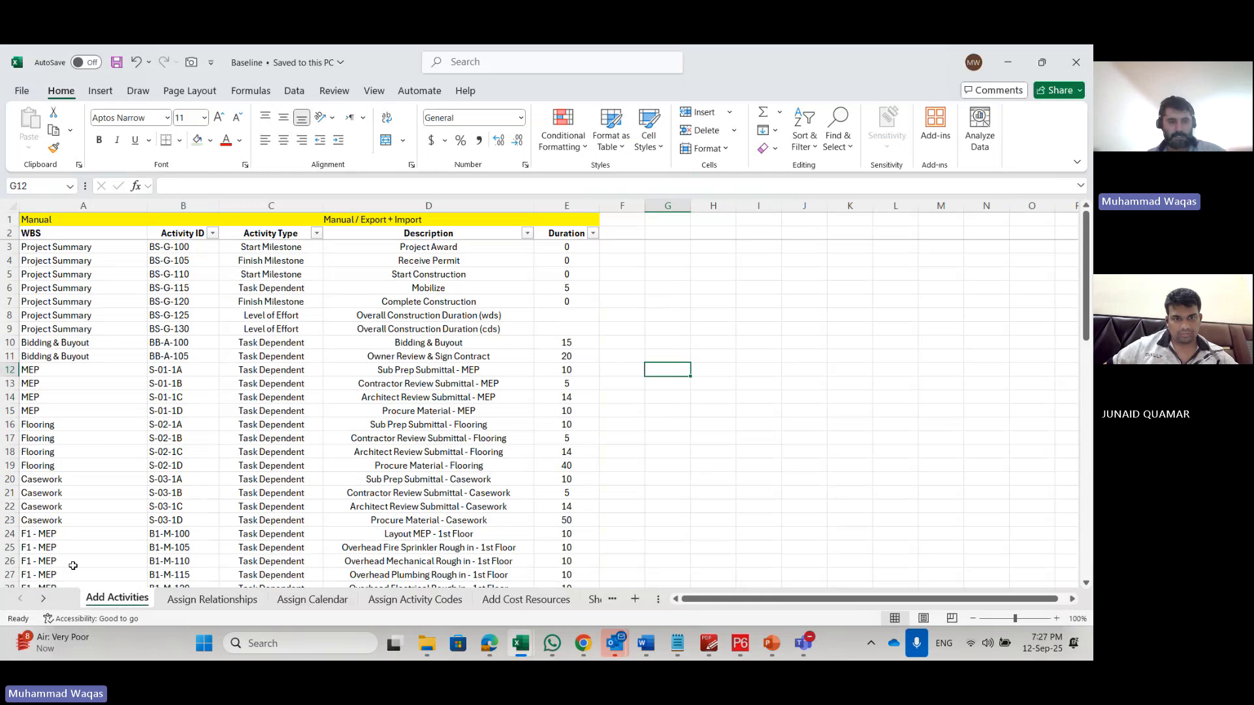
Step: Rename the blank Sheet1 at the end of the Baseline workbook as RoadMap, without a space
left_click(43, 599)
left_click(516, 599)
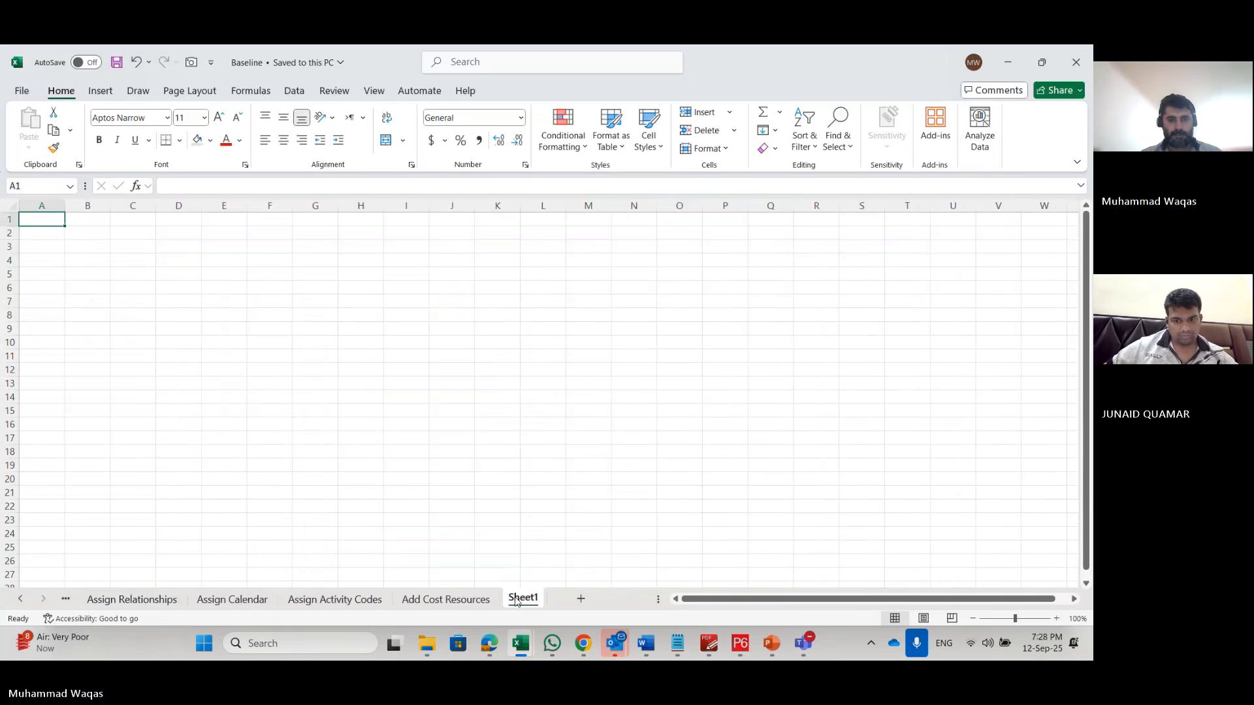
double_click(524, 599)
mouse_move(588, 659)
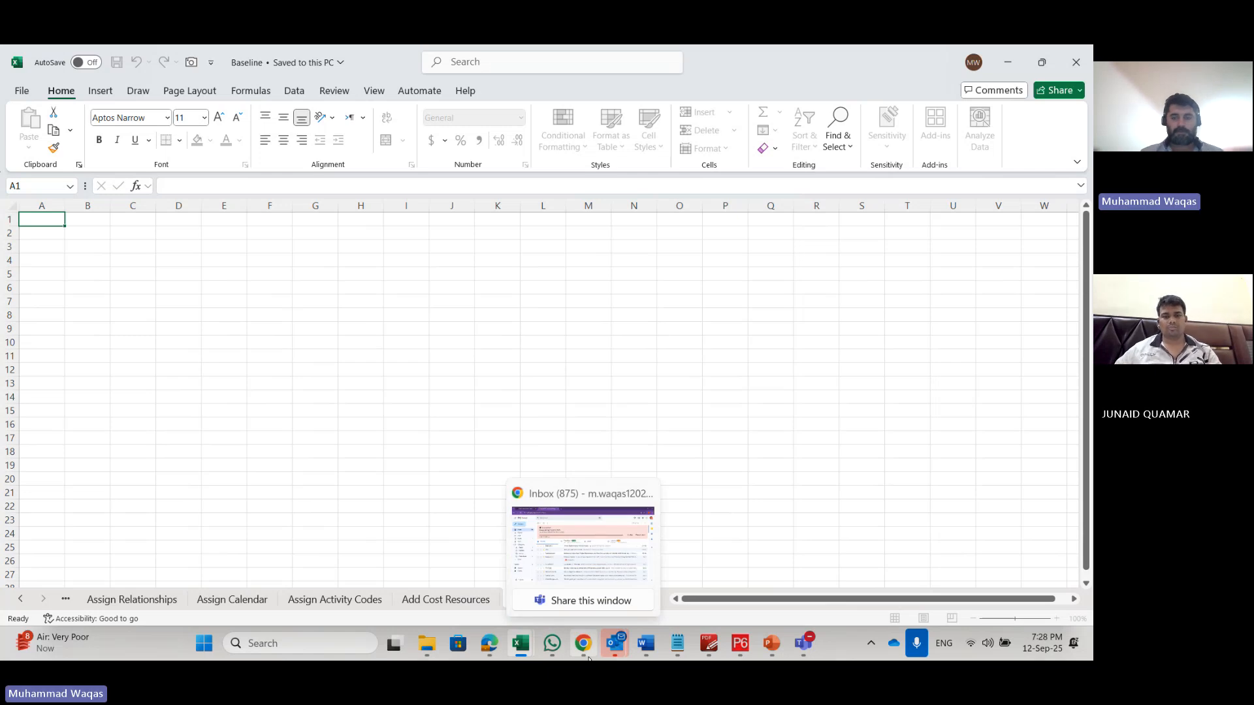
type("Road Map")
key("Return")
left_click(435, 300)
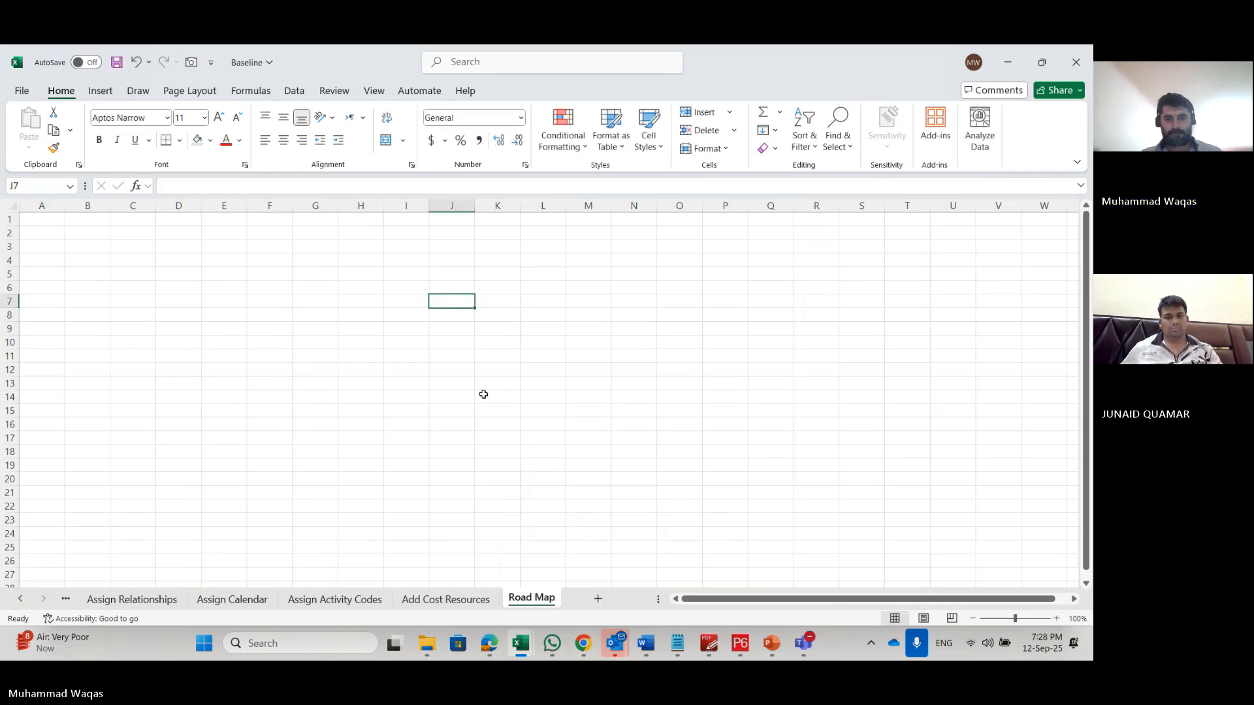
double_click(536, 599)
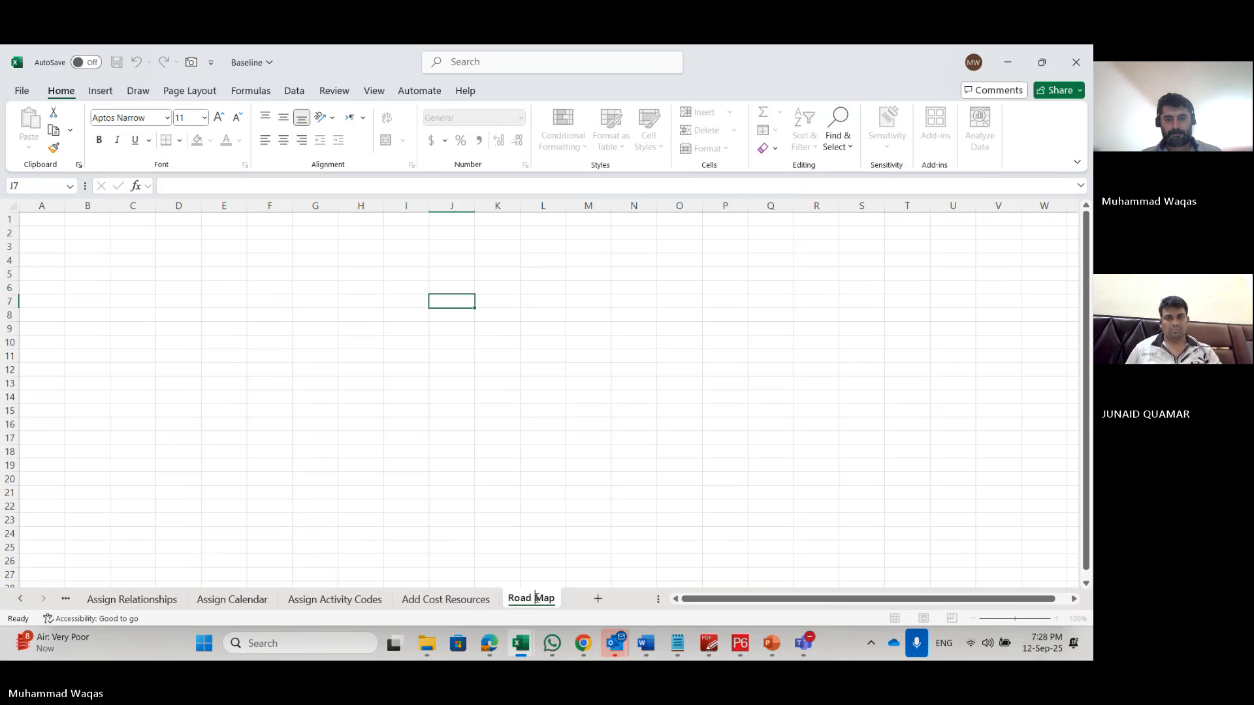
key("BackSpace")
key("Return")
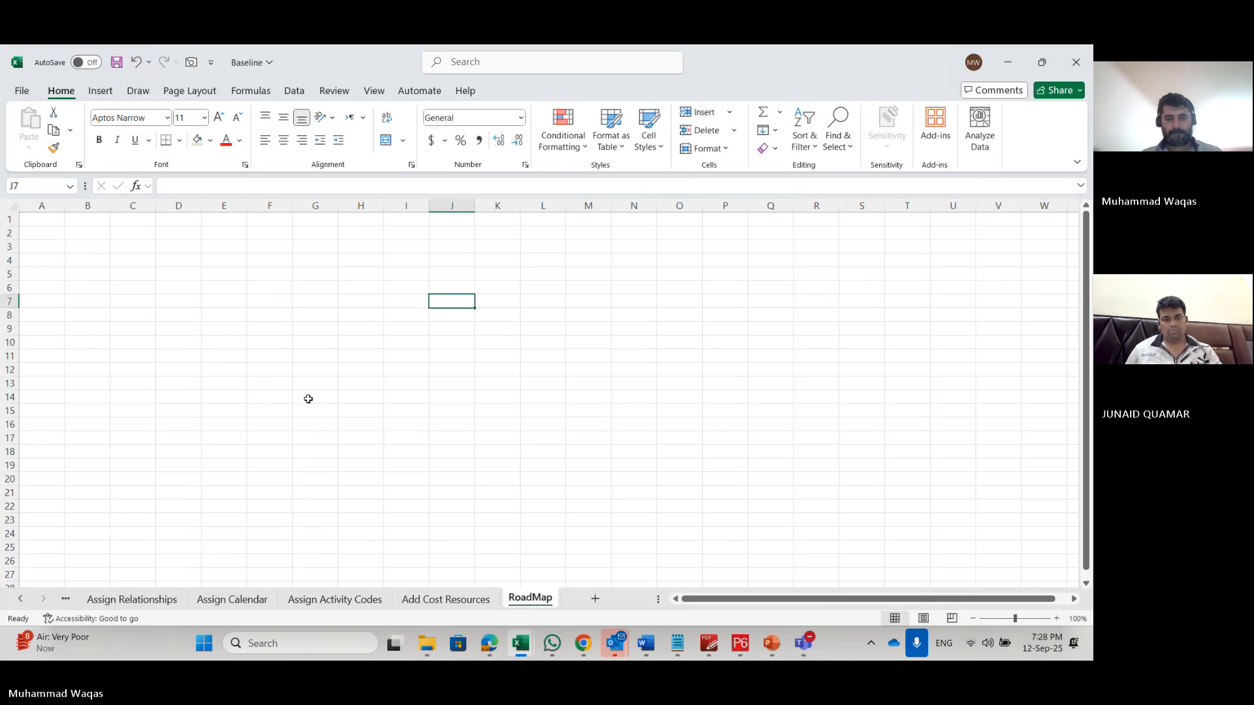
Step: Enter Work Breakdown in cell A1 of the RoadMap sheet as the first road map item
left_click(36, 217)
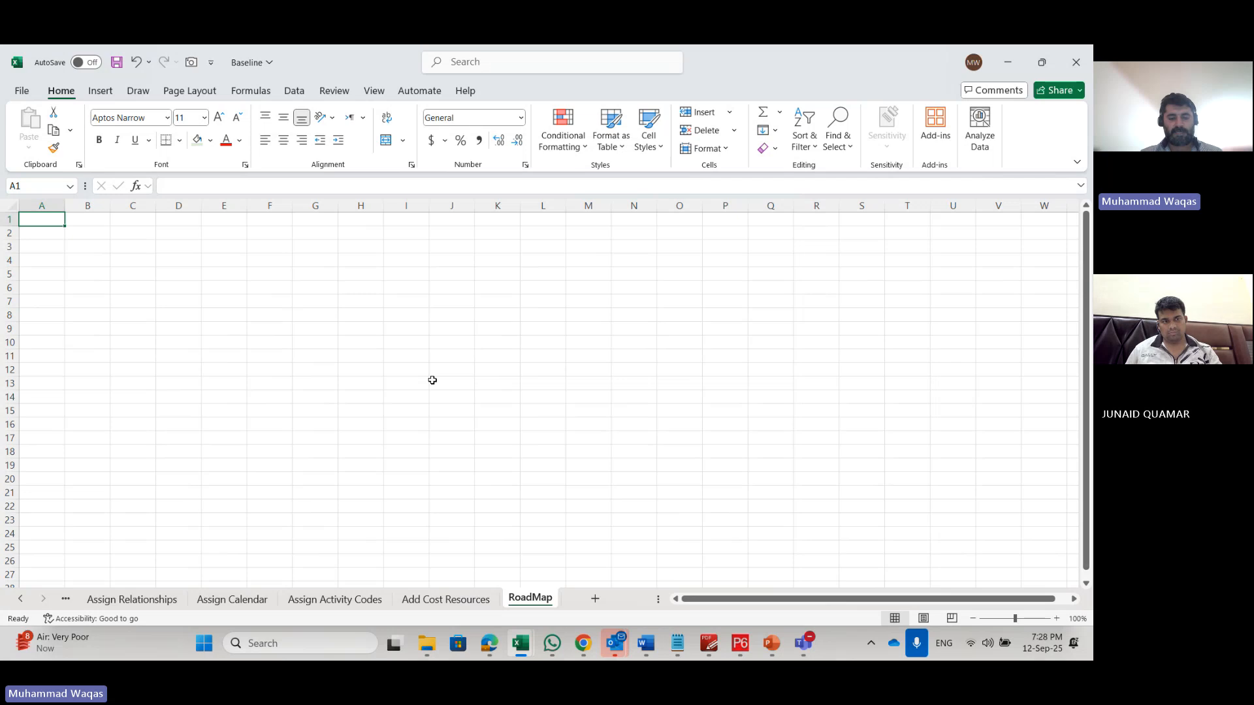
type("WOrk ")
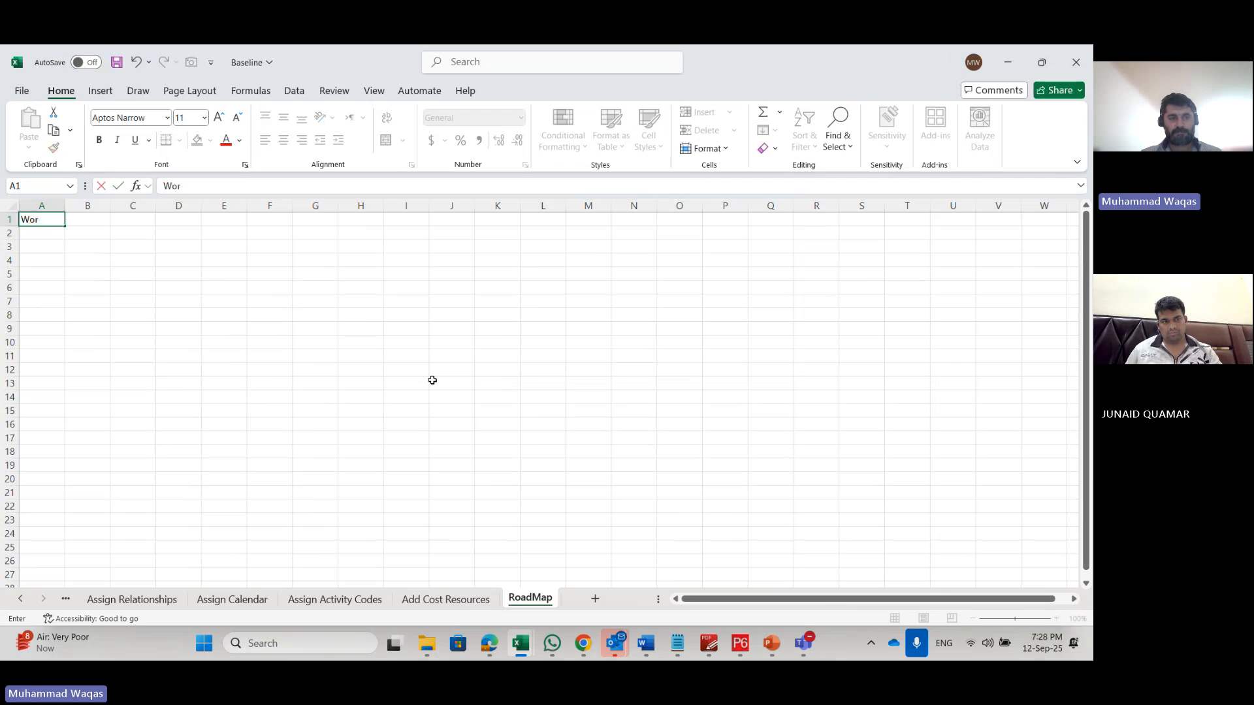
type("B")
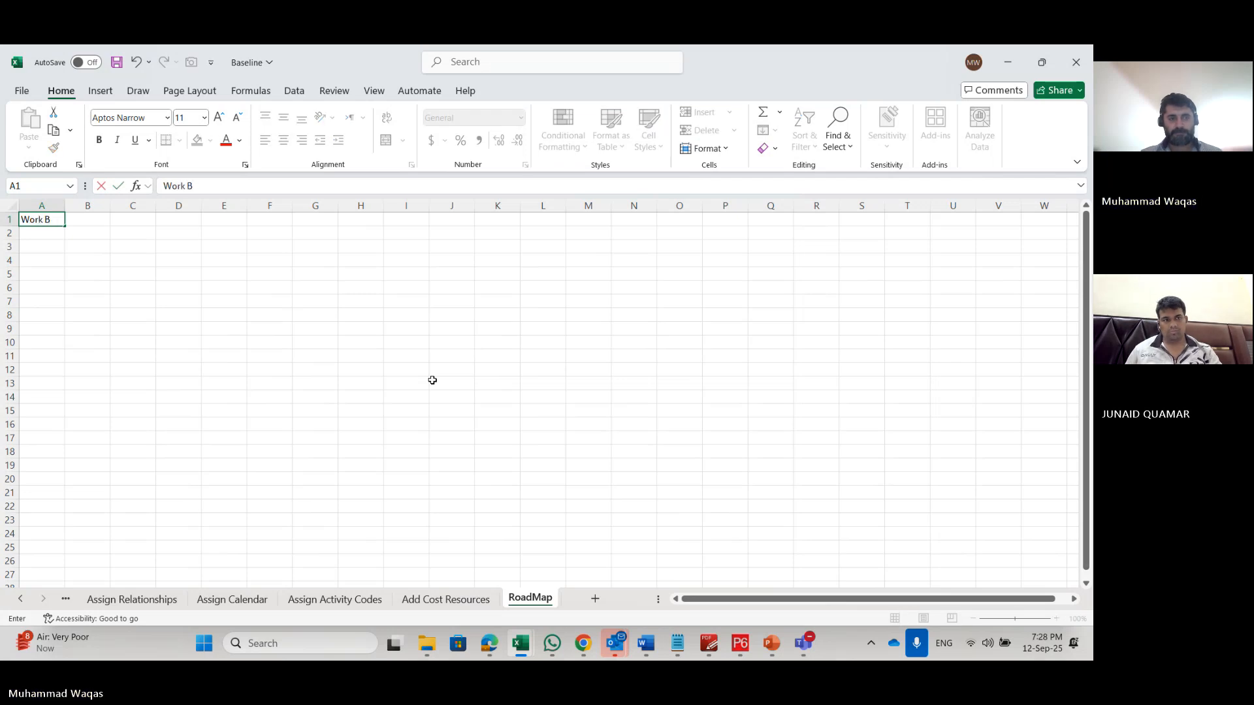
type("reakdown")
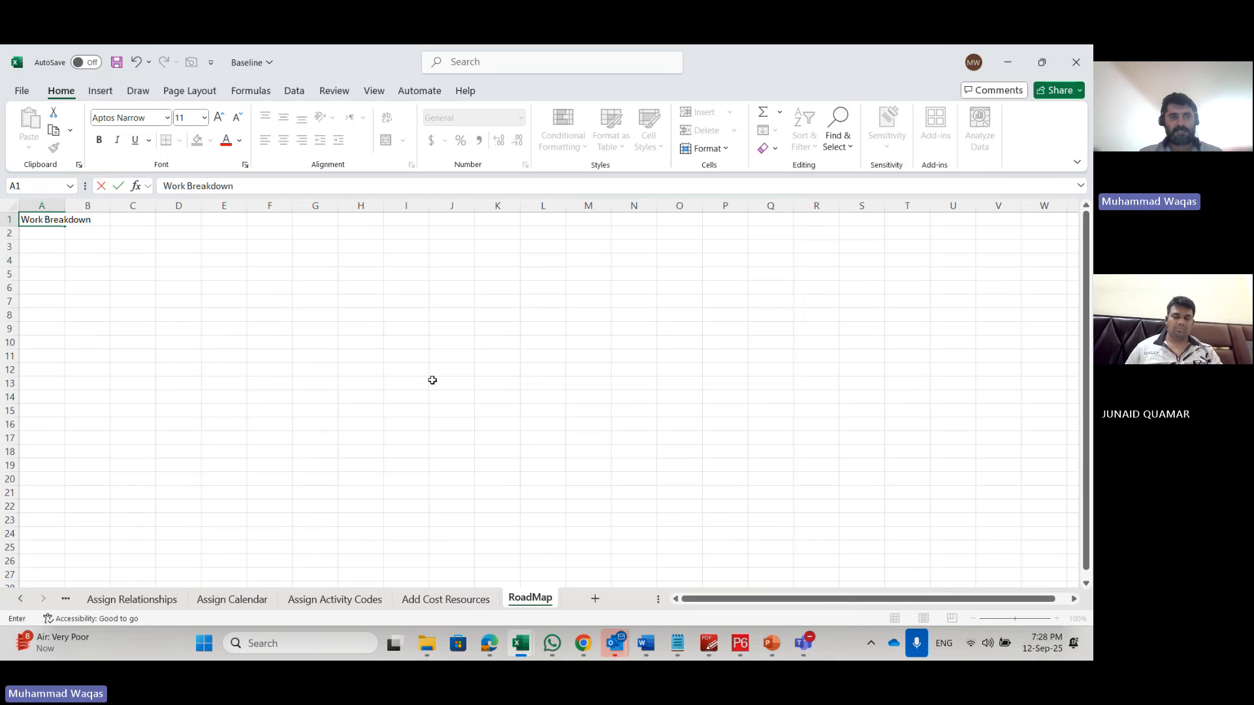
key("Return")
Step: View the work breakdown structure chart and the other open workbooks, returning to the Baseline workbook's RoadMap sheet
key("alt+Tab")
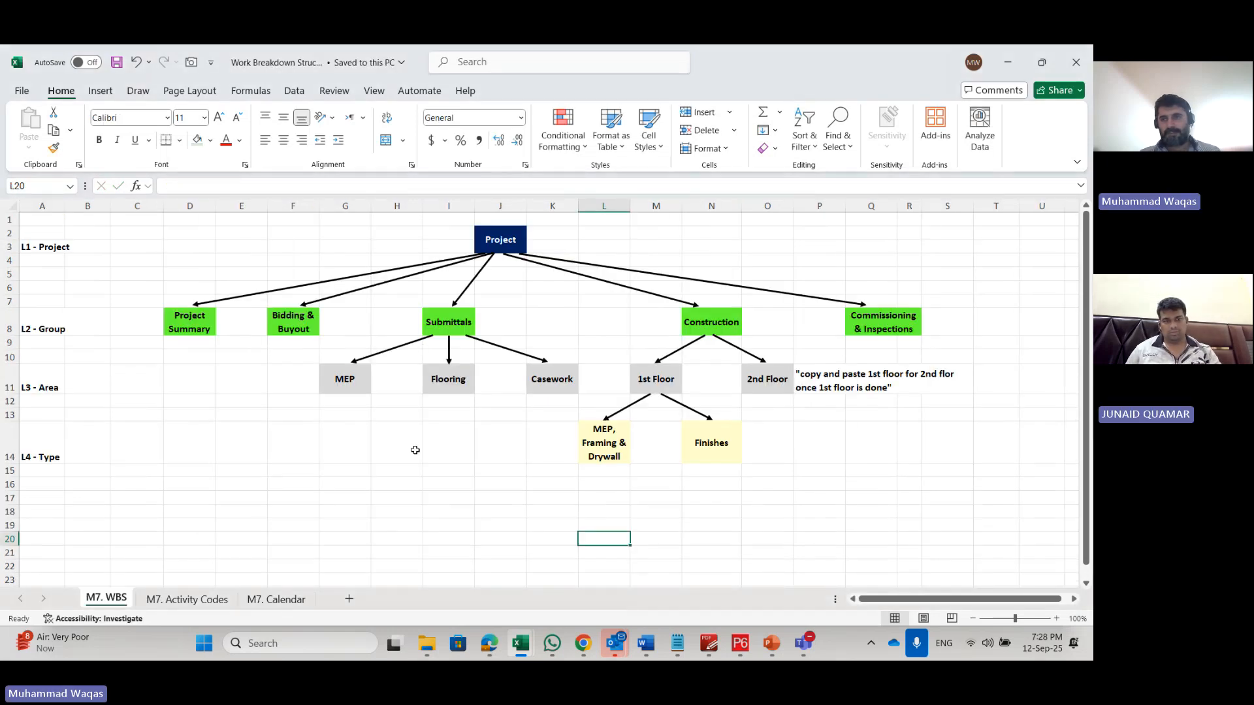
key("alt+Tab")
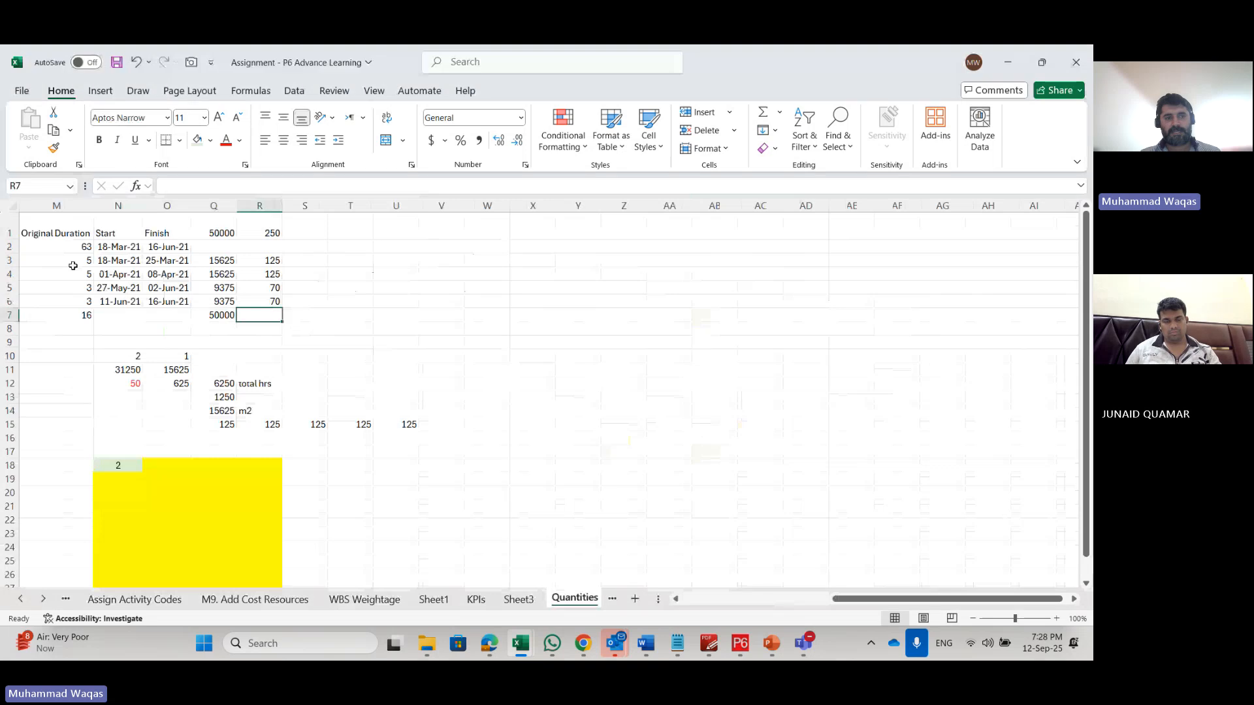
key("alt+Tab")
key("alt+Tab")
key("alt+Tab")
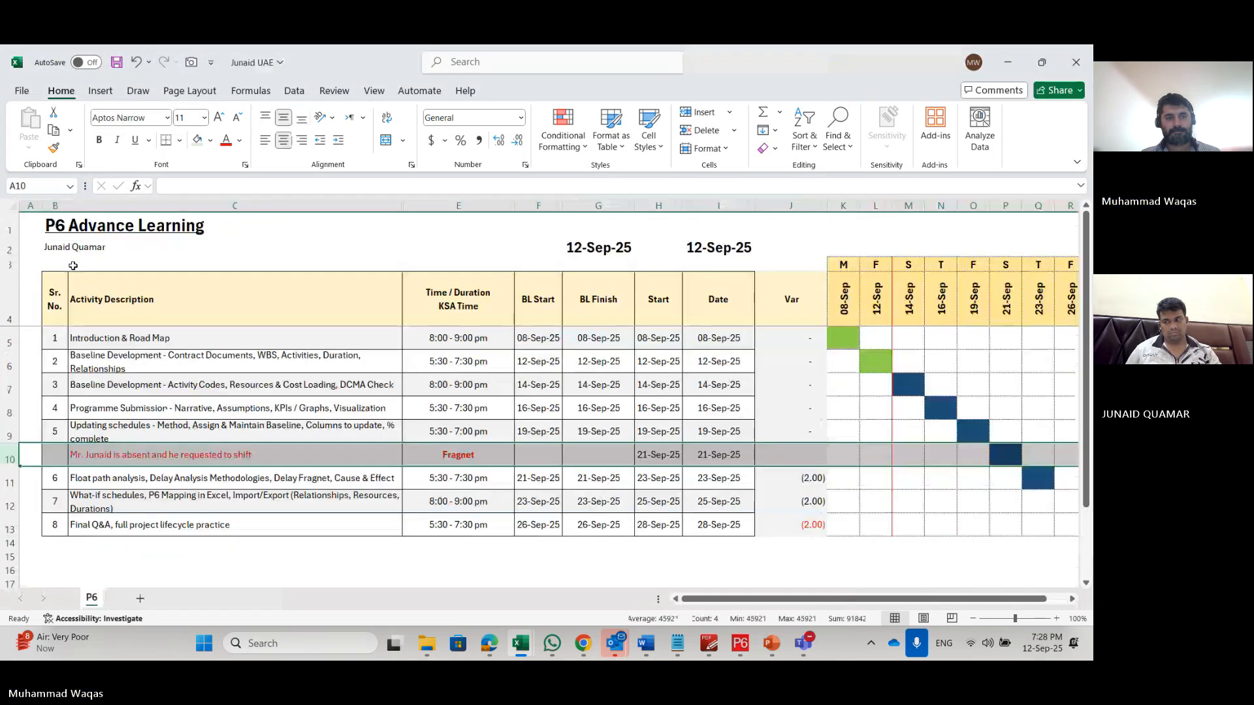
key("alt+Tab")
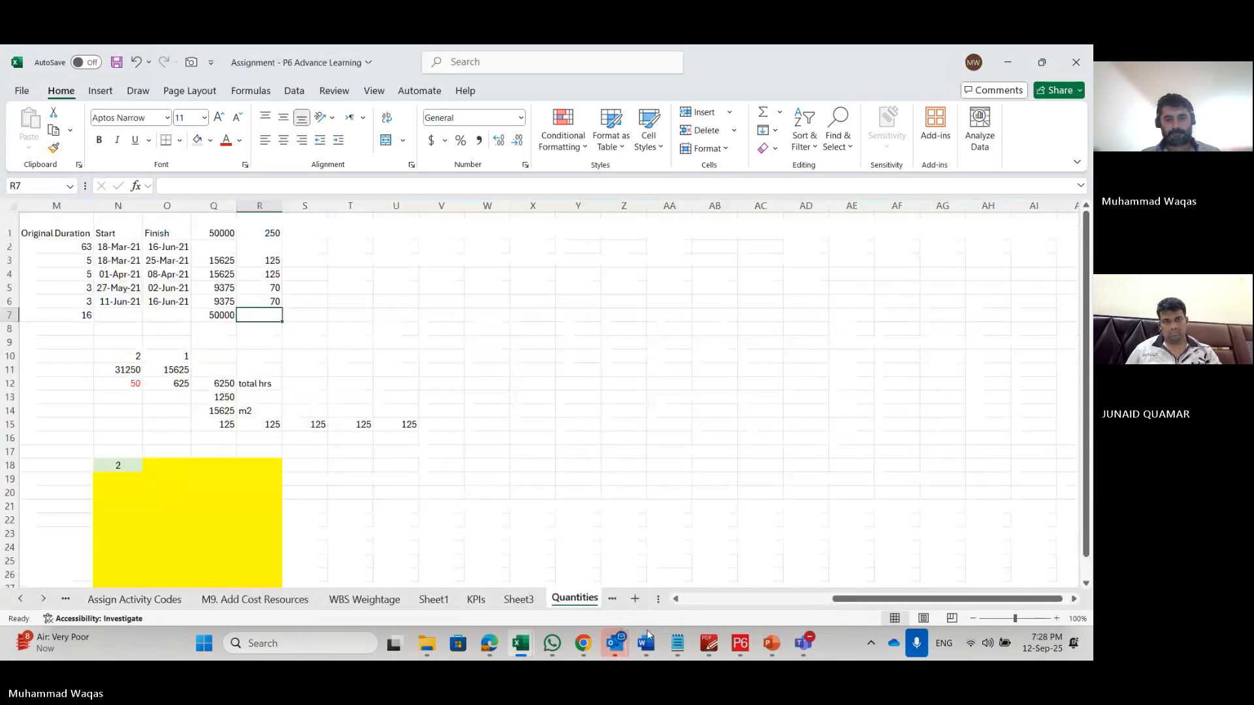
mouse_move(540, 650)
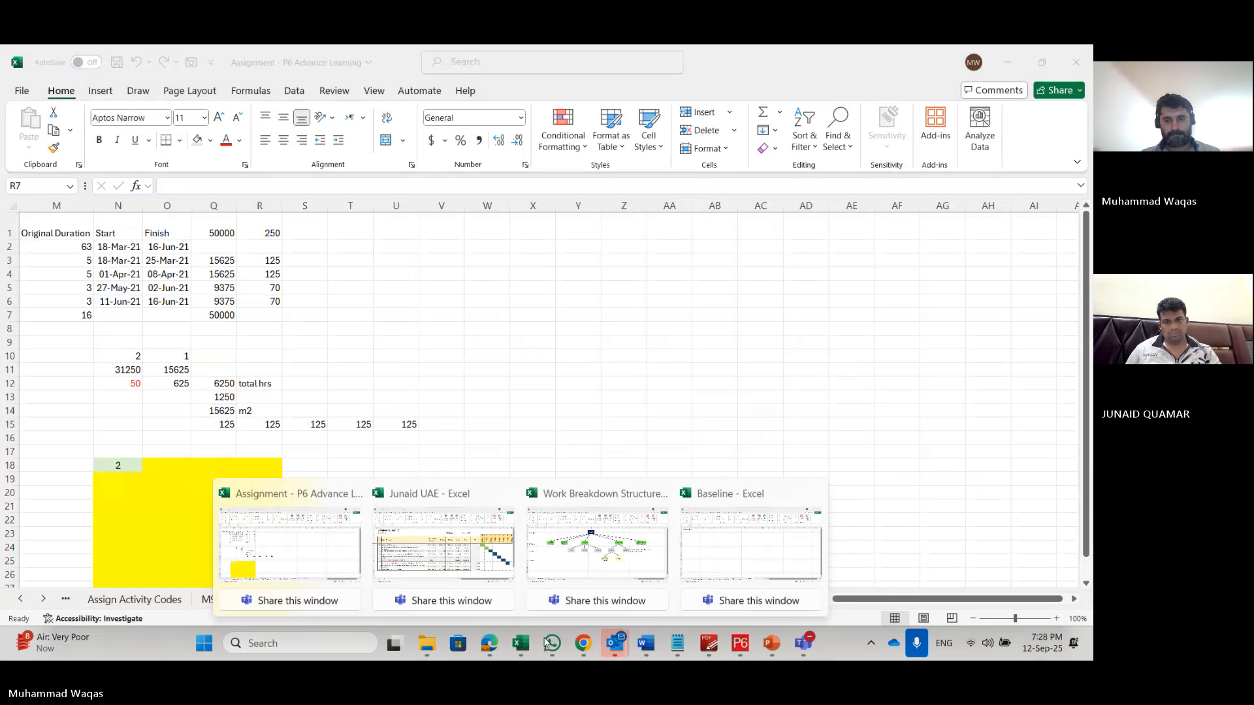
left_click(758, 562)
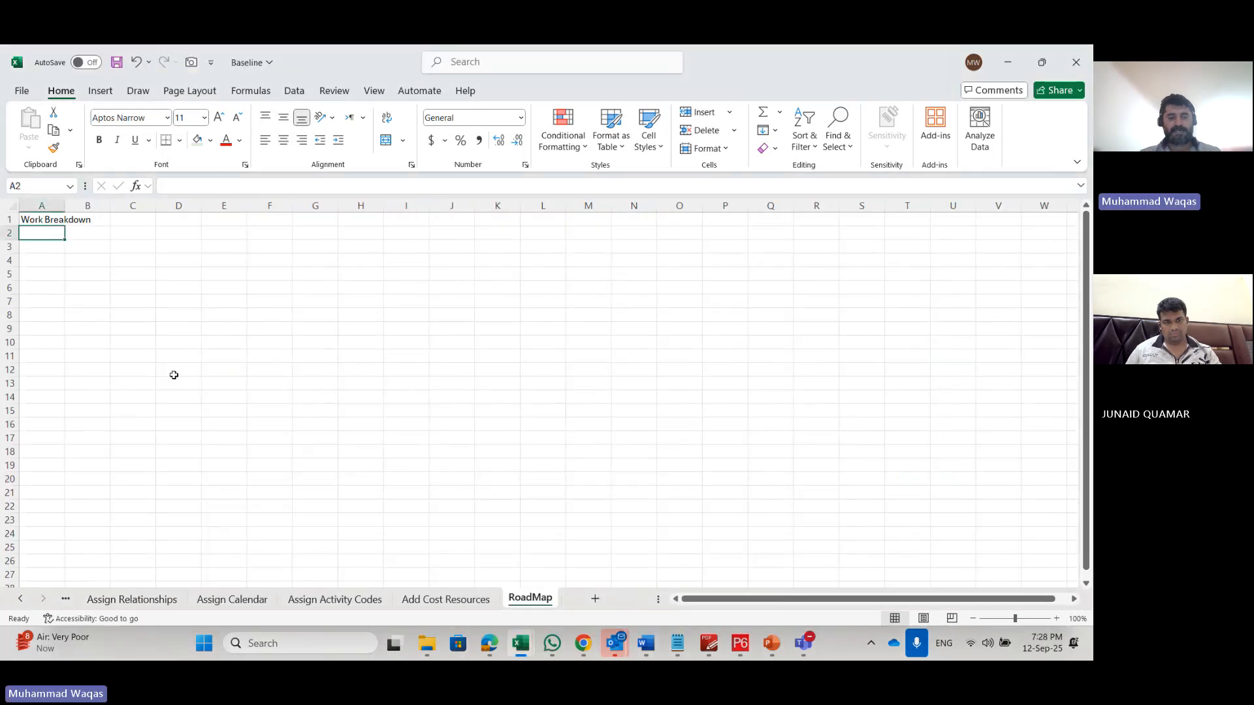
Step: Add Activities in A2 and Durations in A3 of the RoadMap sheet
type("Activities")
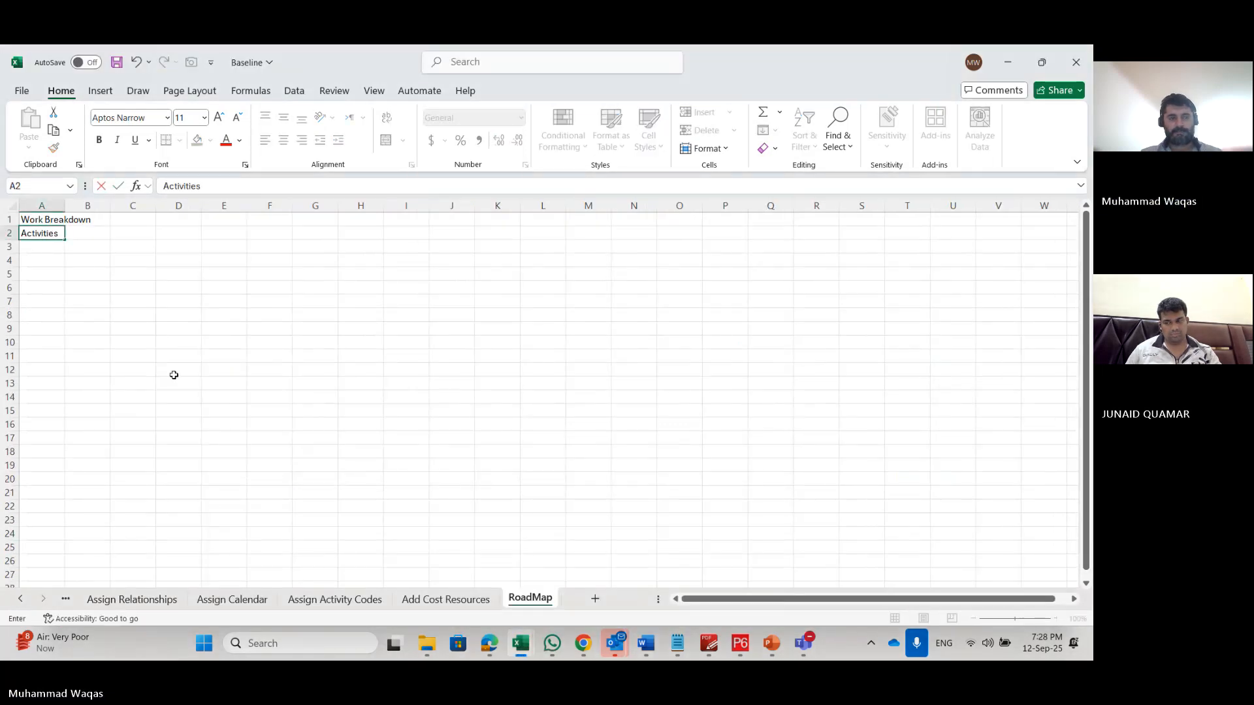
key("Return")
type("Duratio")
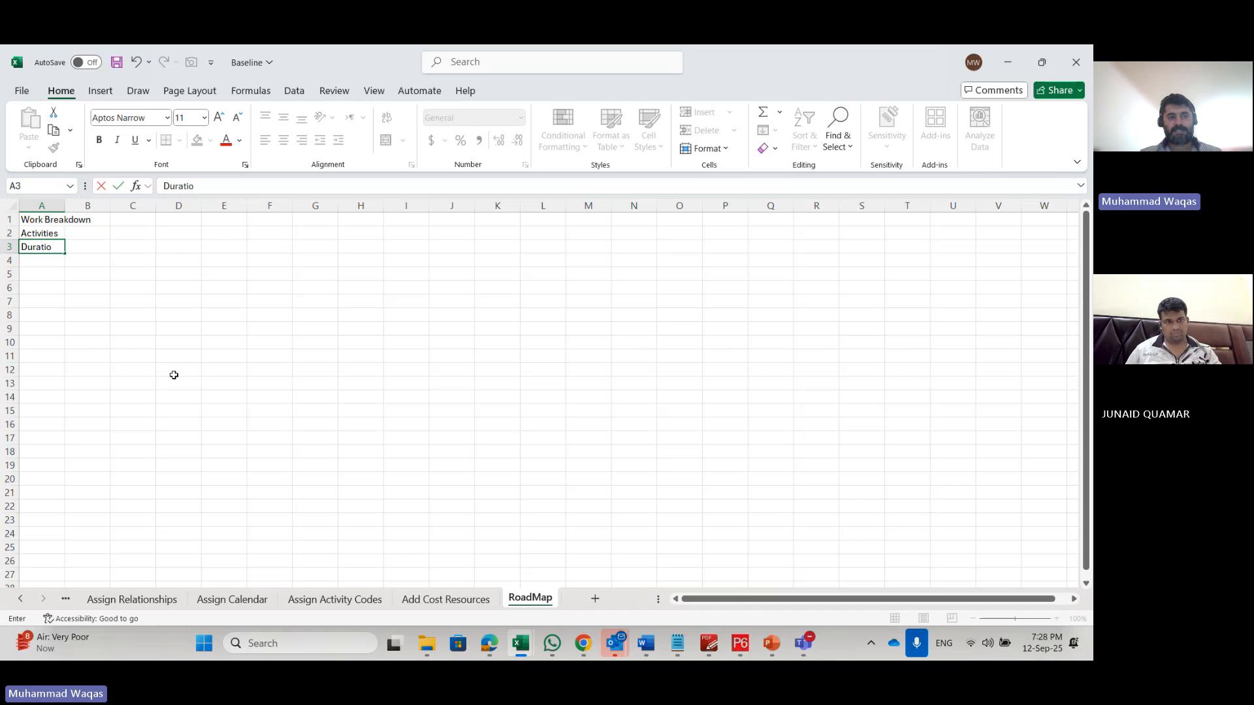
type("ns")
key("Return")
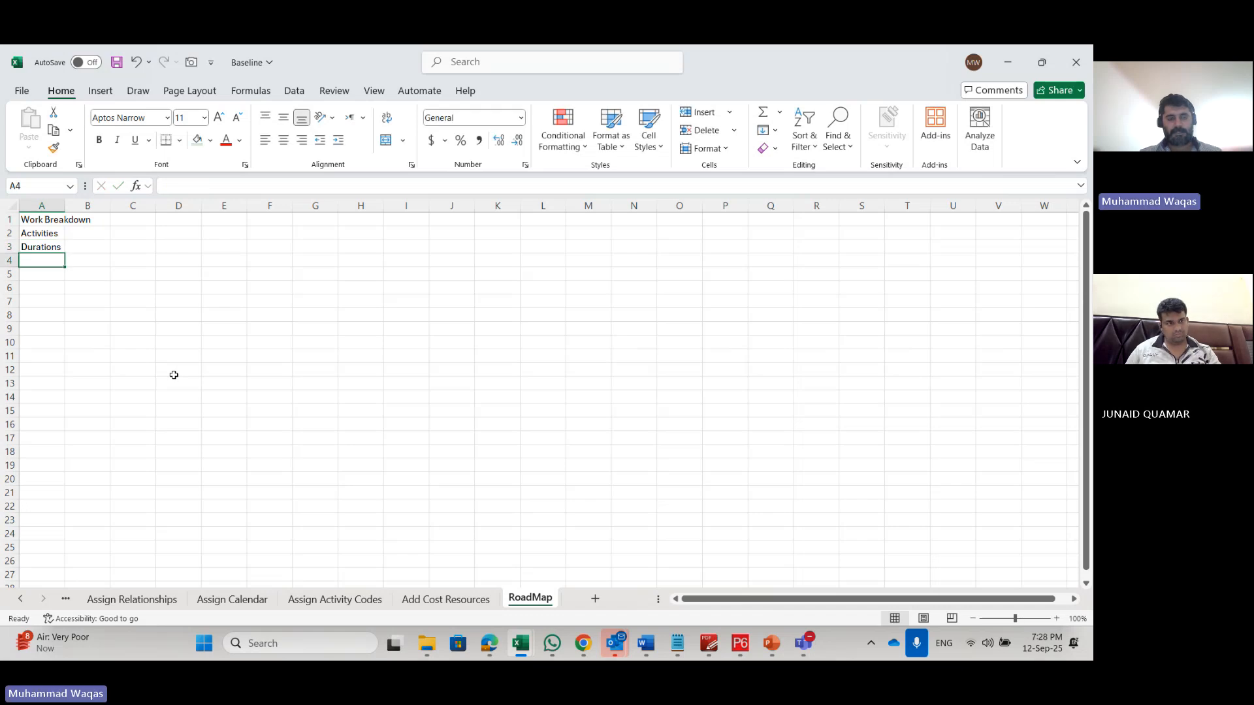
Step: Enter Relationships in A4 and Resources in A5 of the RoadMap sheet
type("Relationsh")
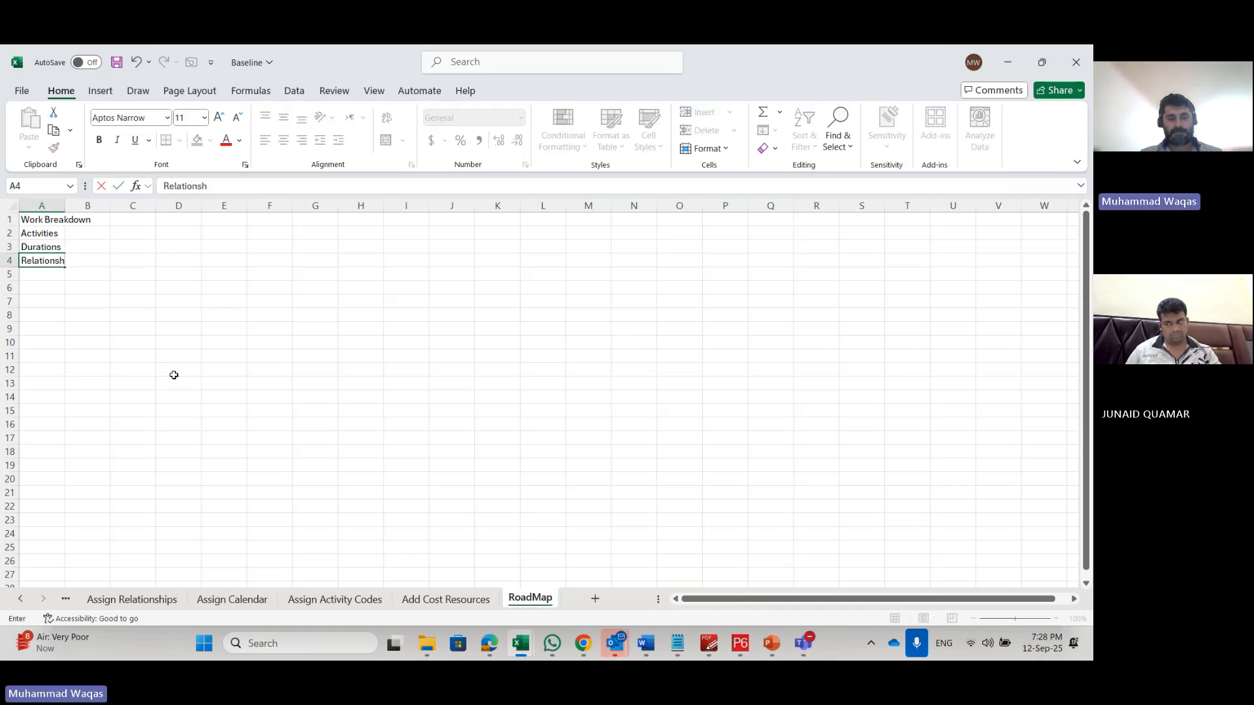
type("ips")
key("Return")
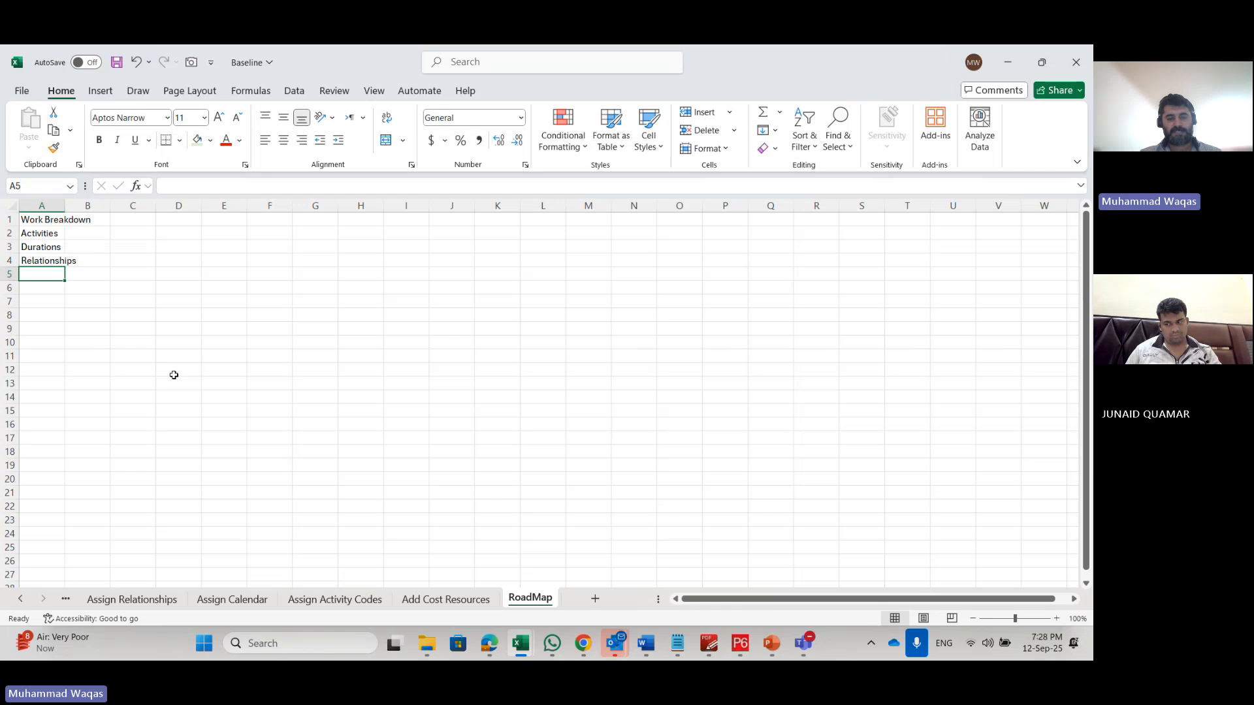
type("Resou")
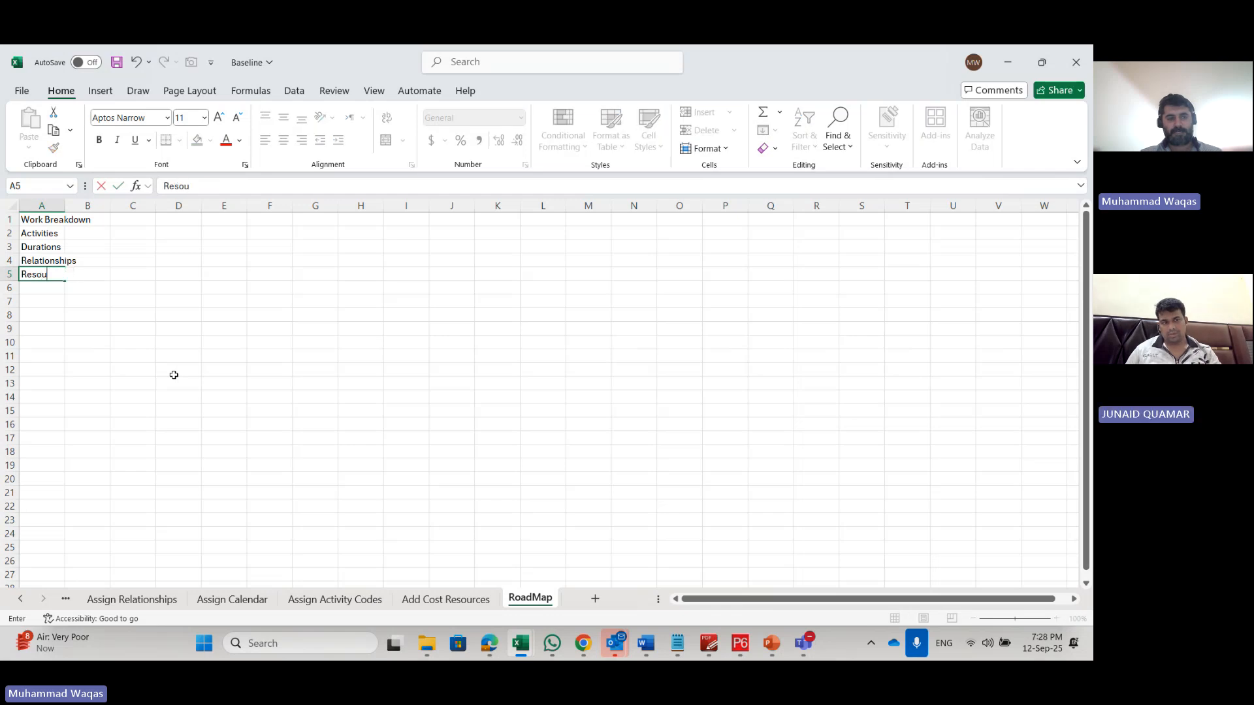
type("rces")
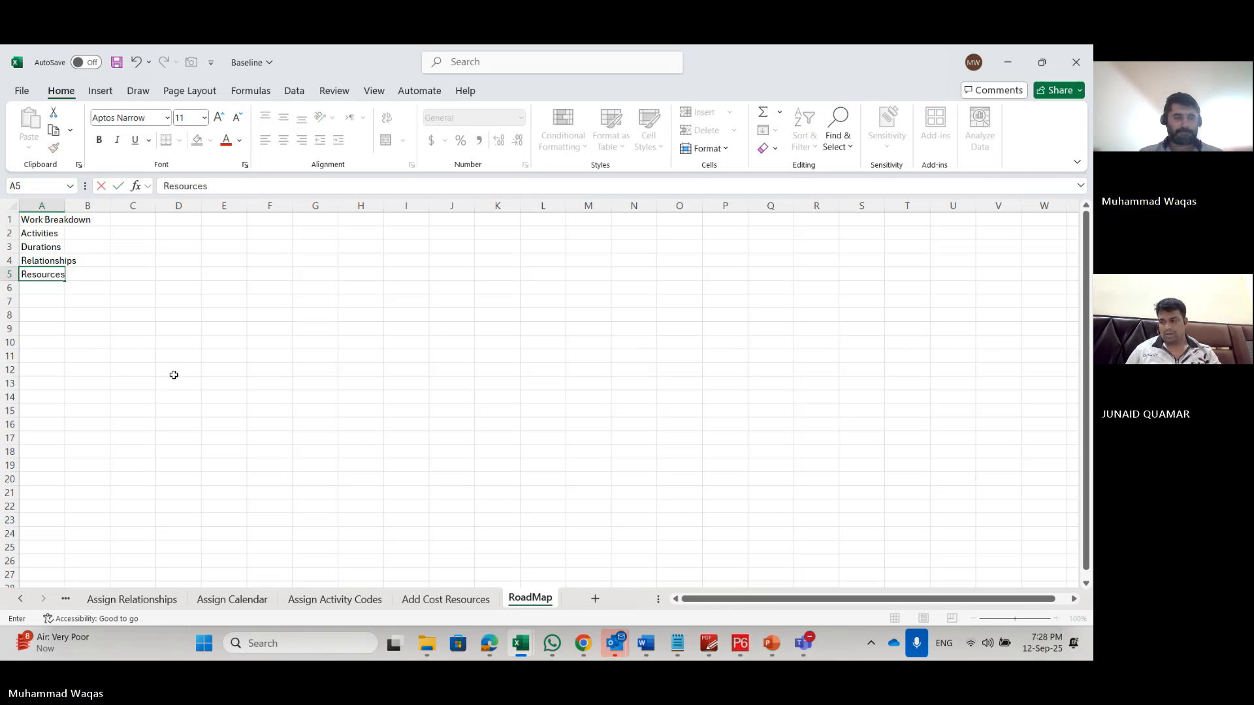
key("Return")
Step: Insert a new row above Durations with Calendars in A3, and fit column A's width to its text
left_click(6, 246)
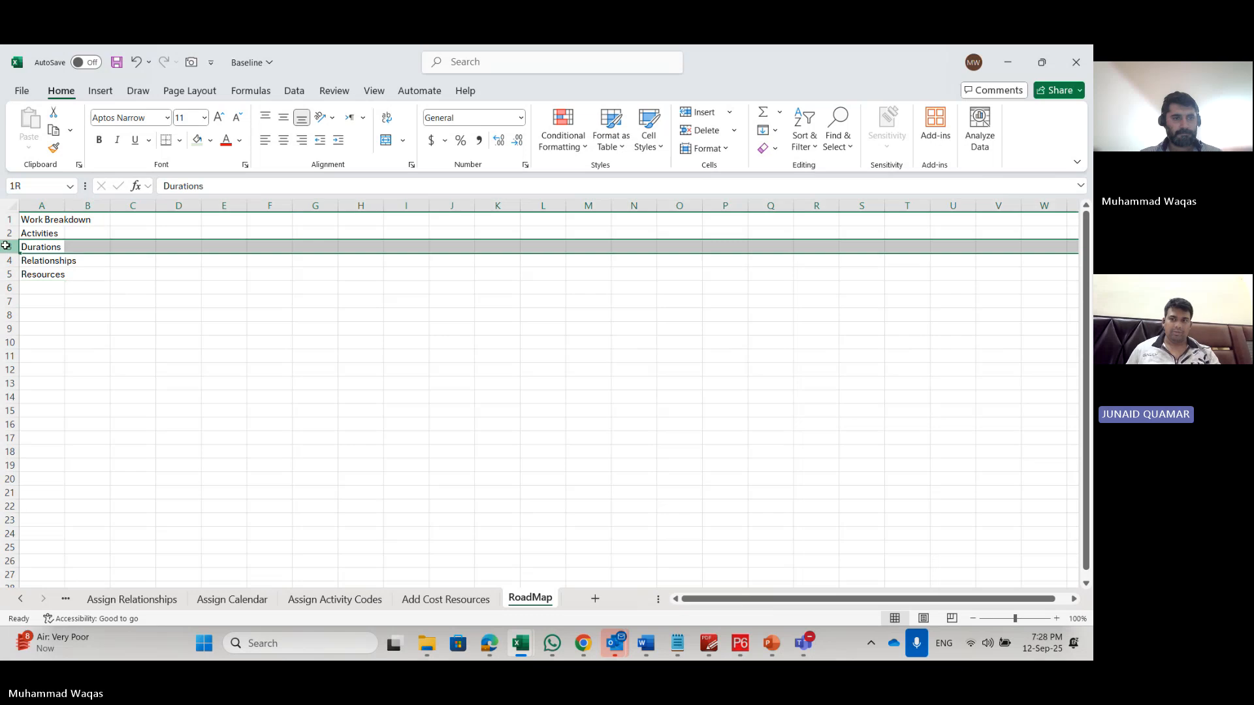
left_click(6, 234)
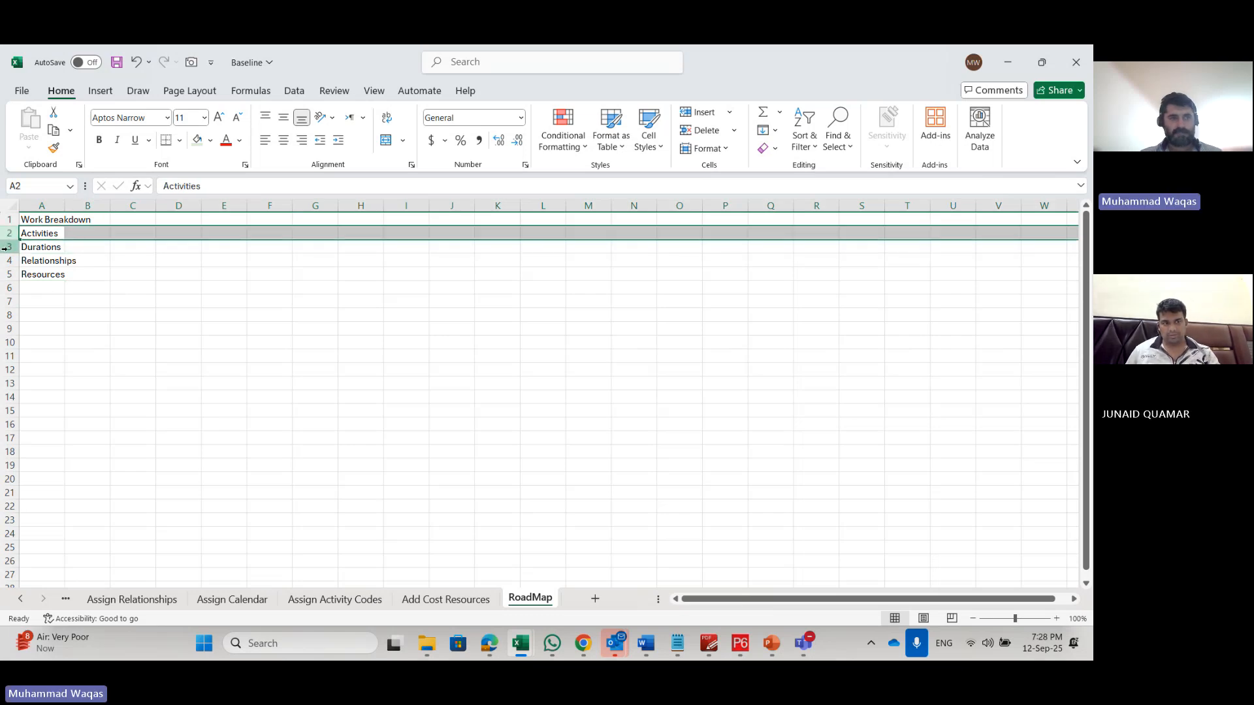
left_click(6, 247)
key("ctrl+shift+plus")
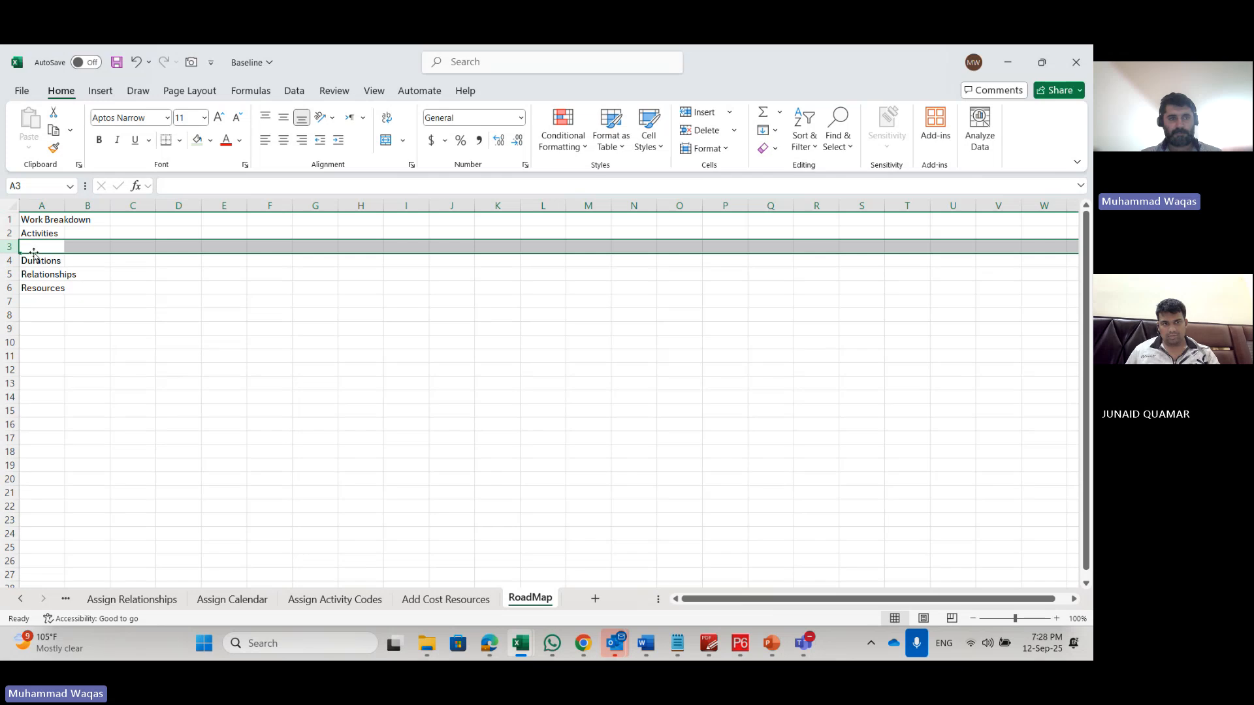
left_click(36, 247)
type("Ca")
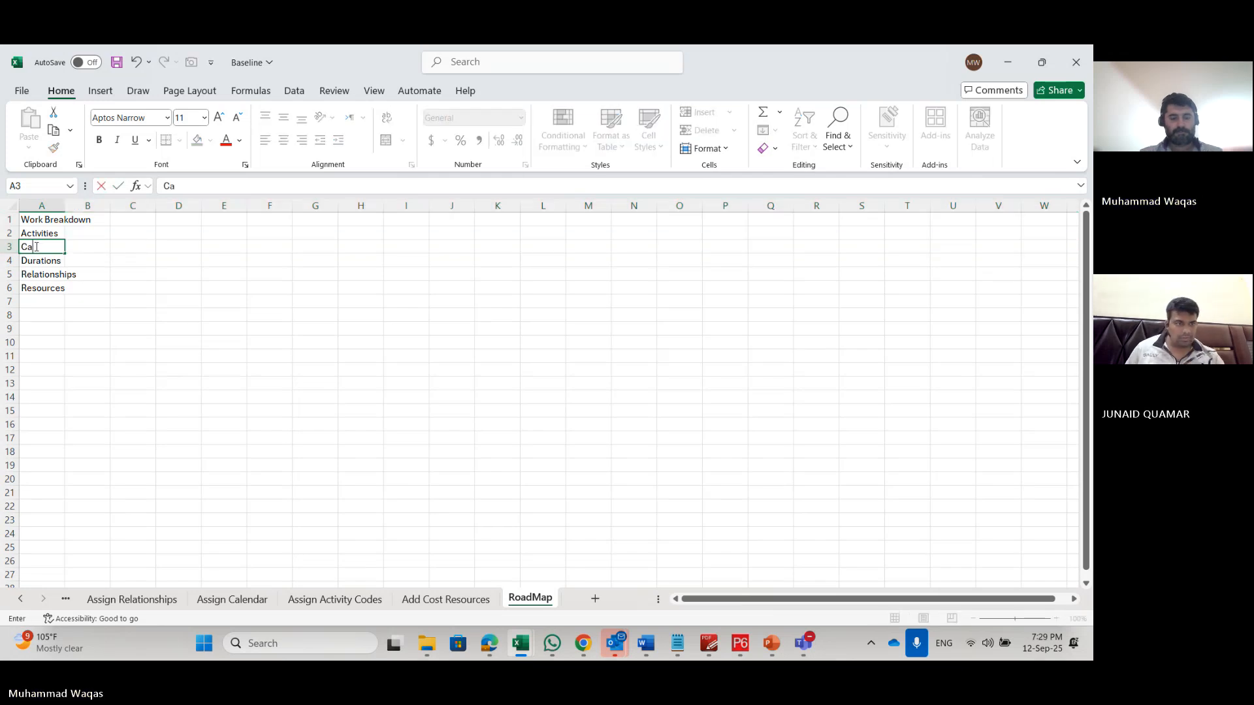
type("lendars")
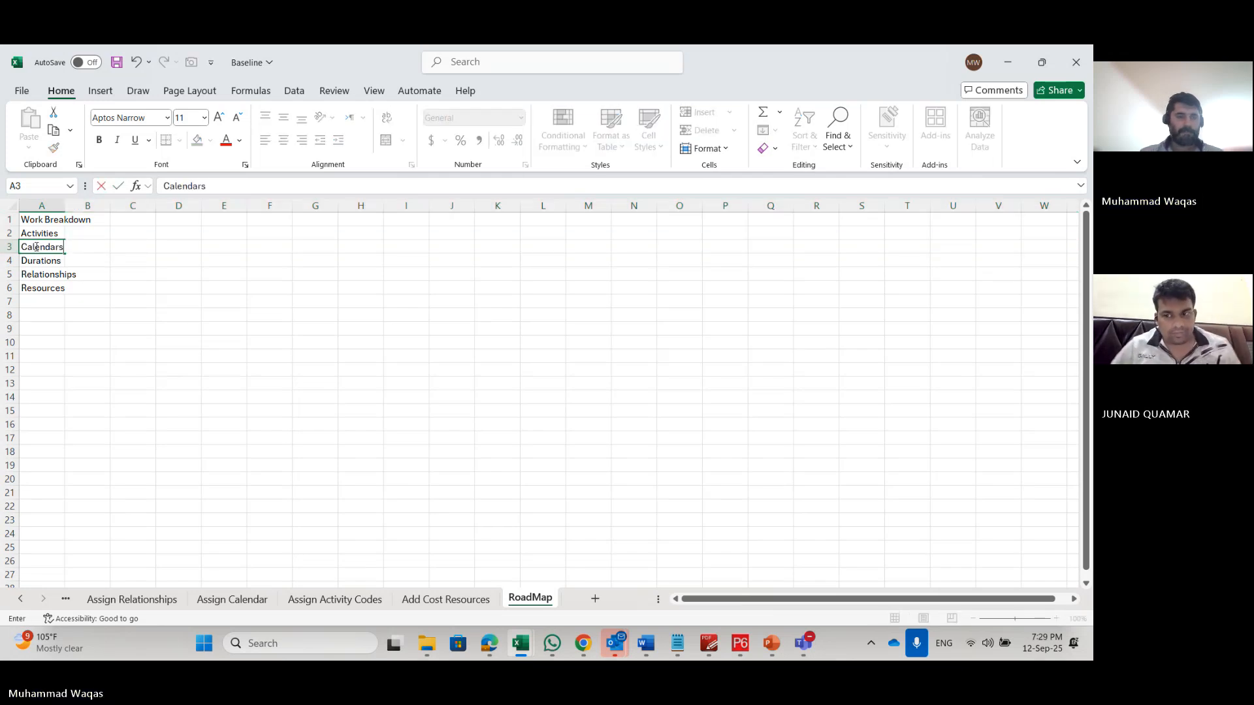
key("Return")
double_click(65, 206)
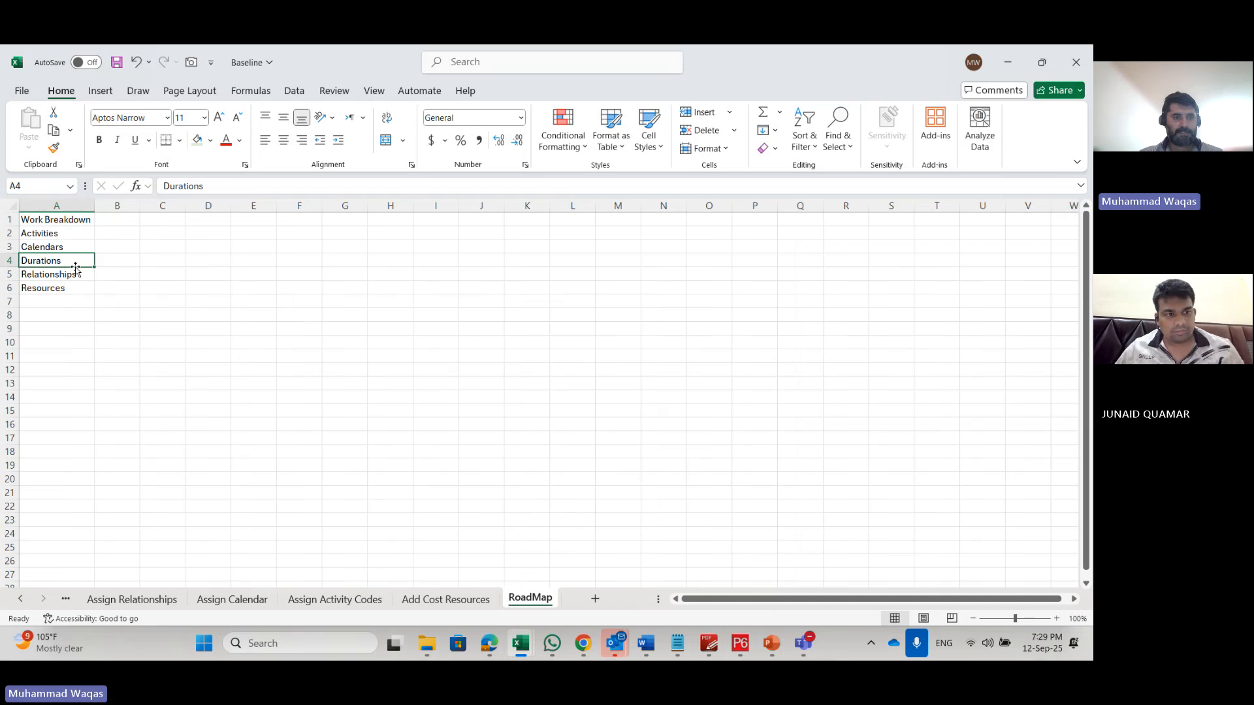
Step: Add Activity codes in A7, below Resources in the road map list
left_click(66, 277)
left_click(66, 289)
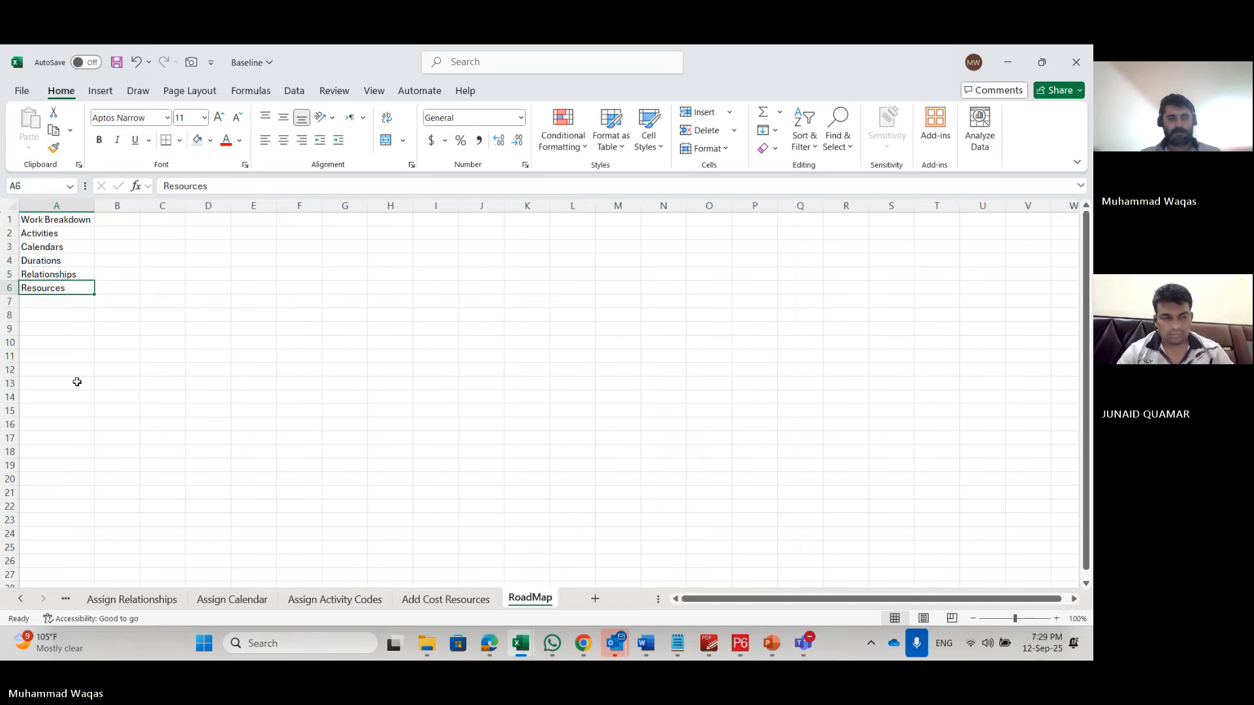
key("Return")
type("Ac")
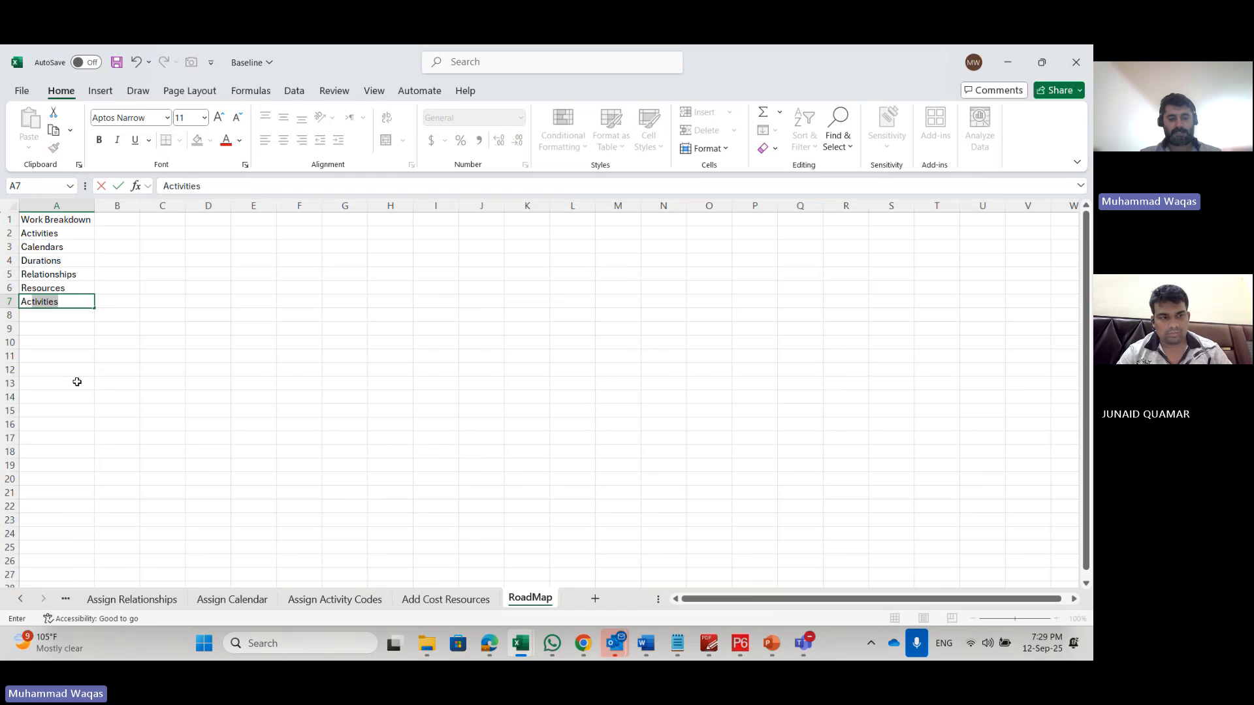
type("tivitt")
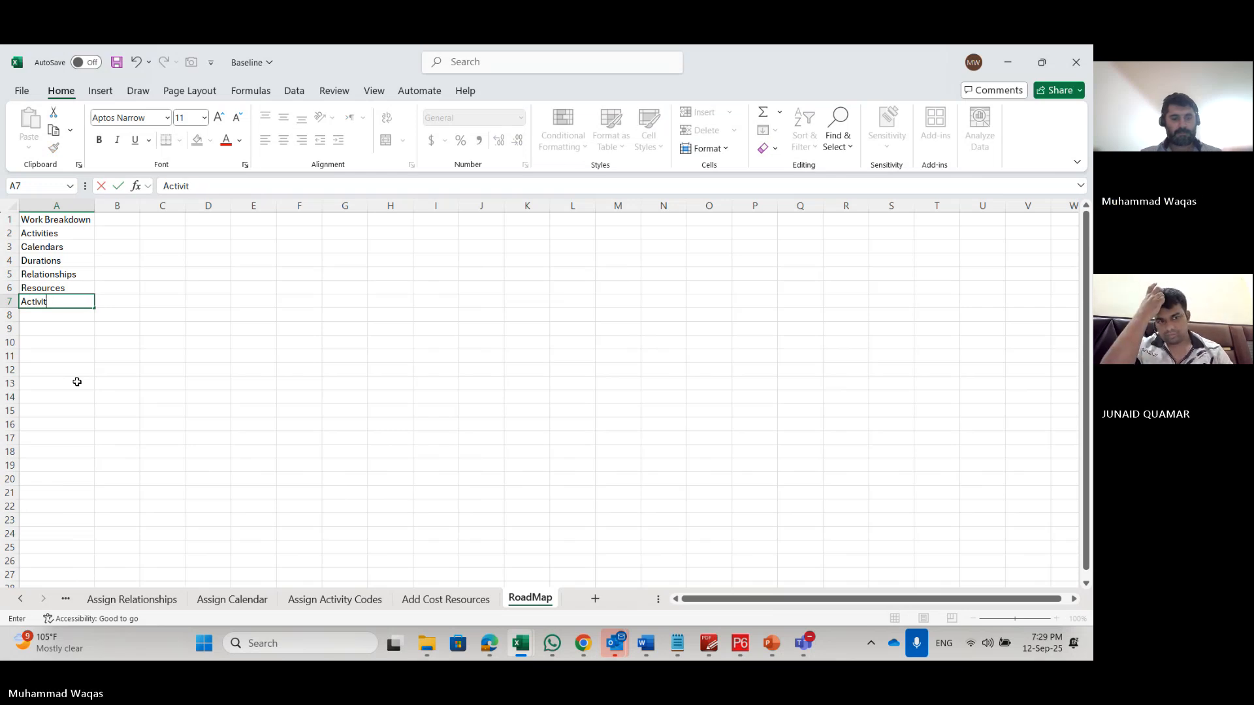
key("Return")
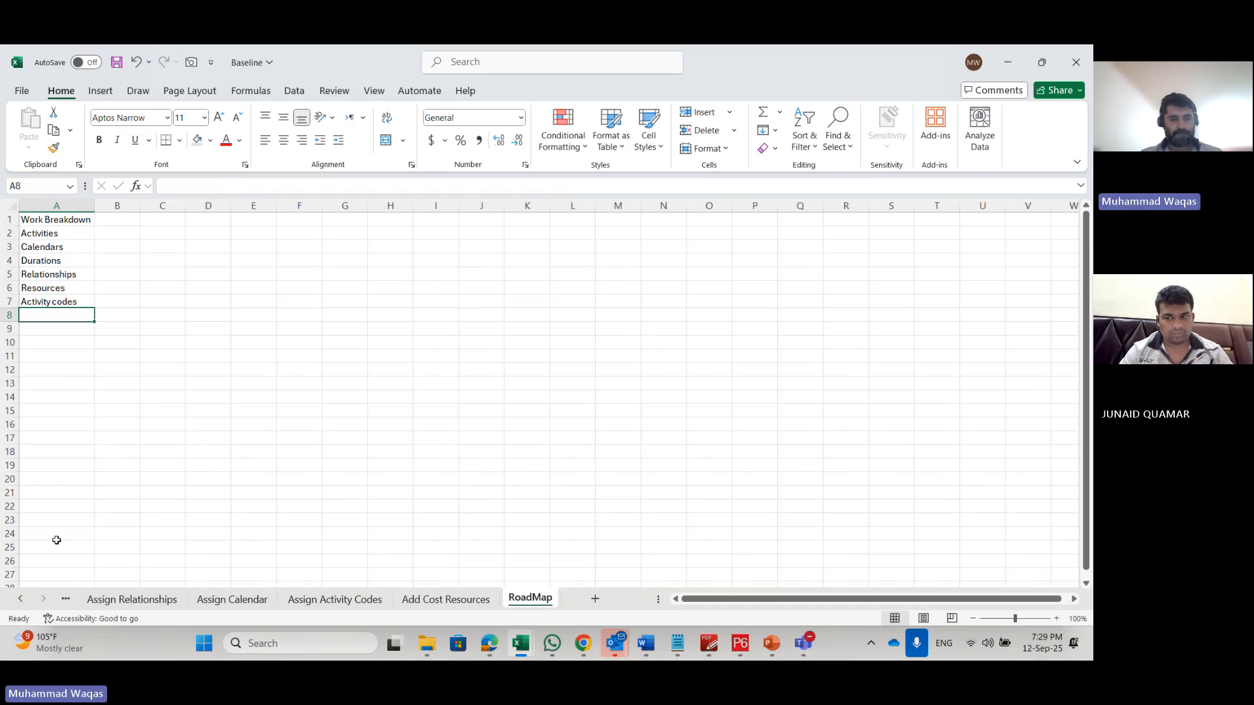
Step: View the M7. Calendar sheet of the Work Breakdown Structure workbook and return to the Baseline workbook's RoadMap sheet
left_click(20, 599)
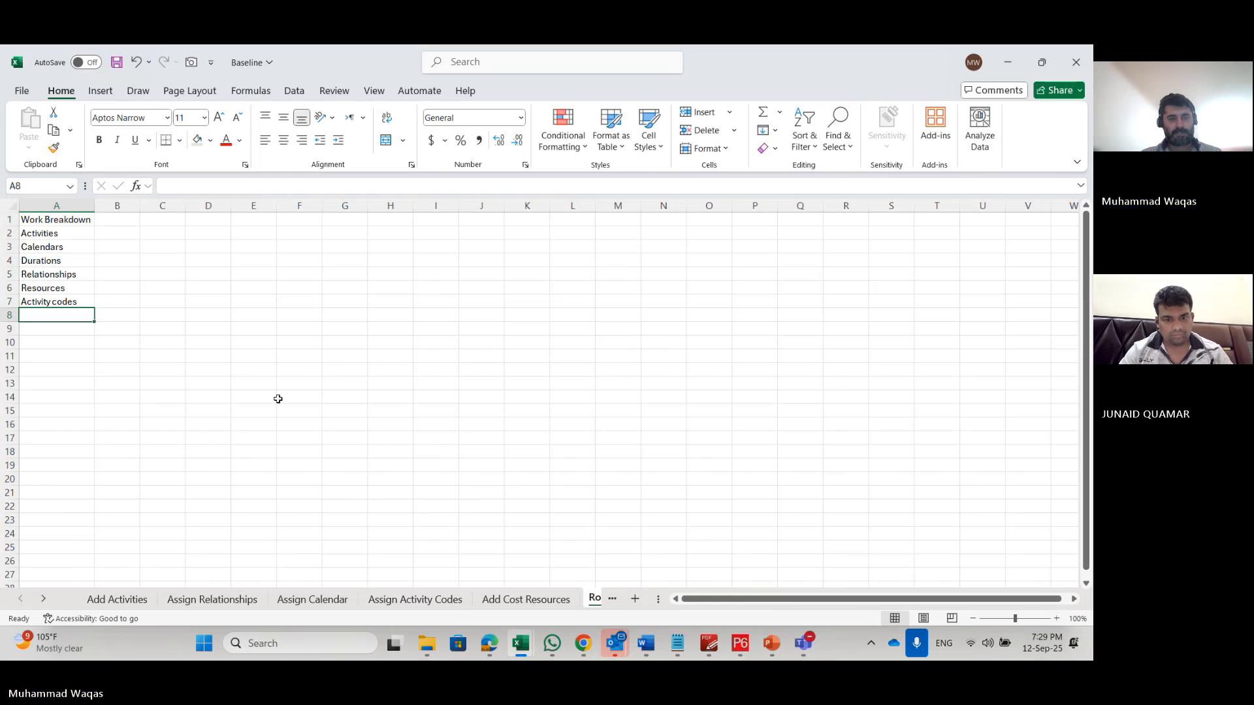
key("alt+Tab")
key("alt+Tab")
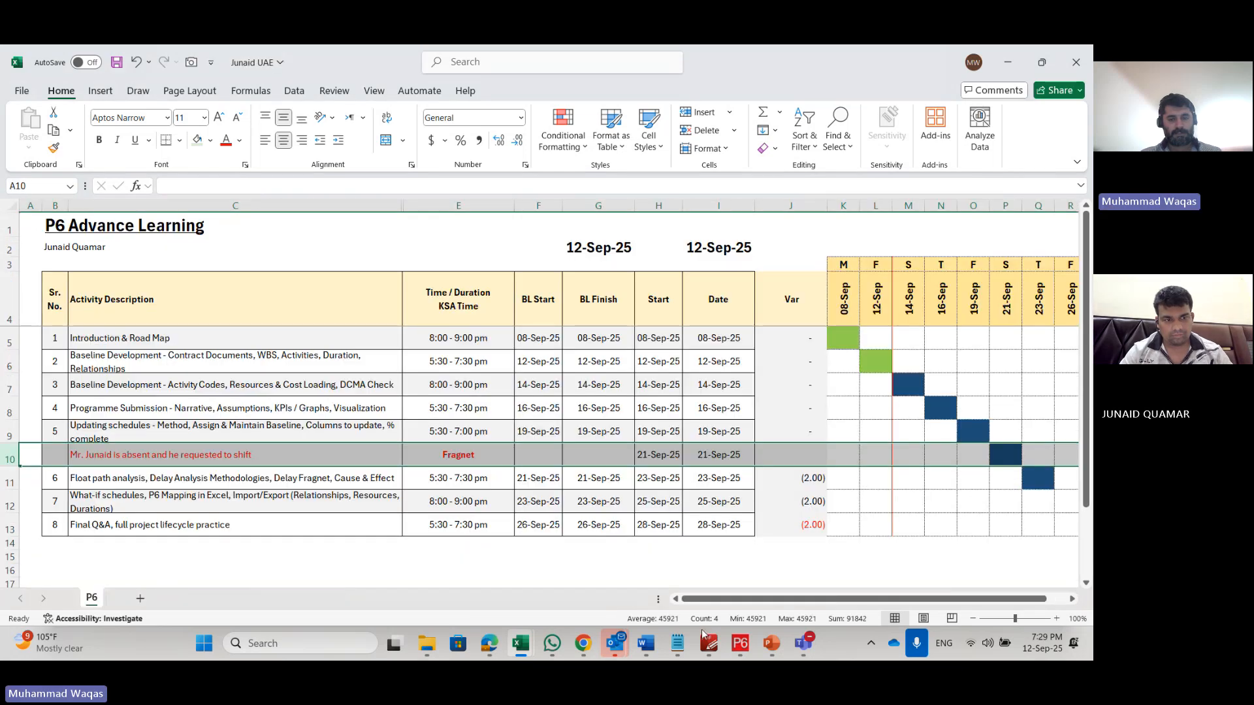
mouse_move(523, 643)
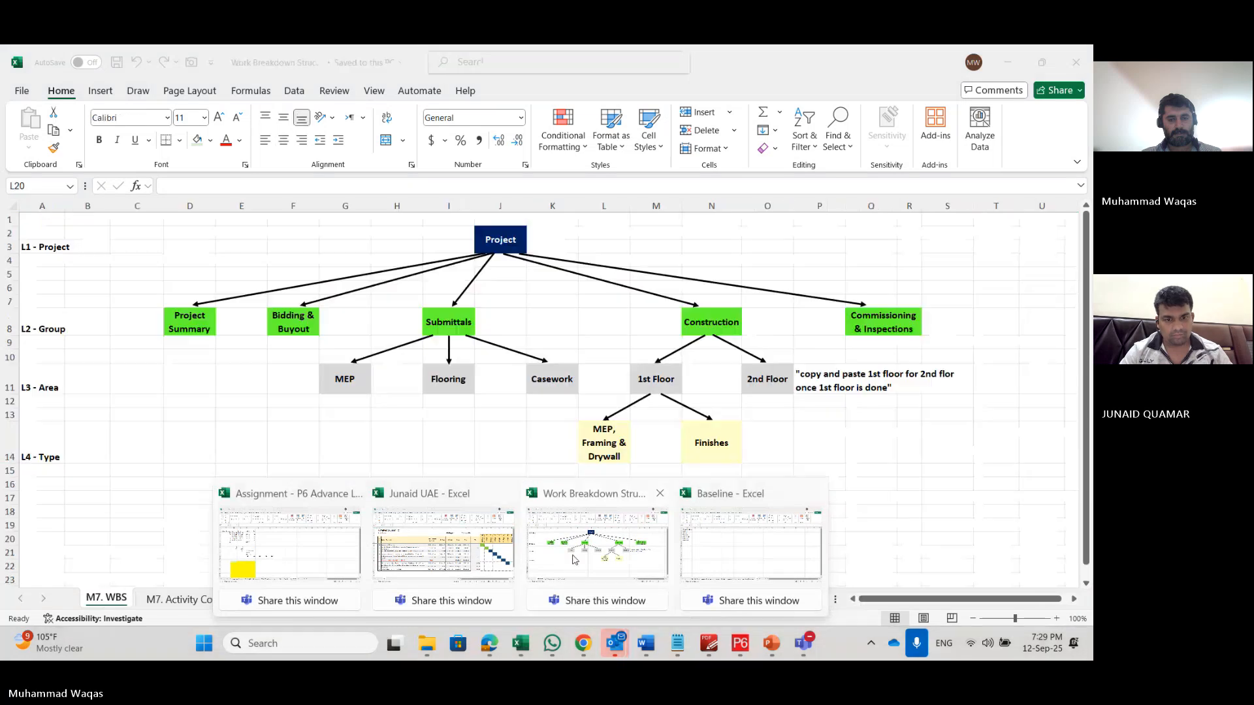
left_click(535, 568)
left_click(281, 599)
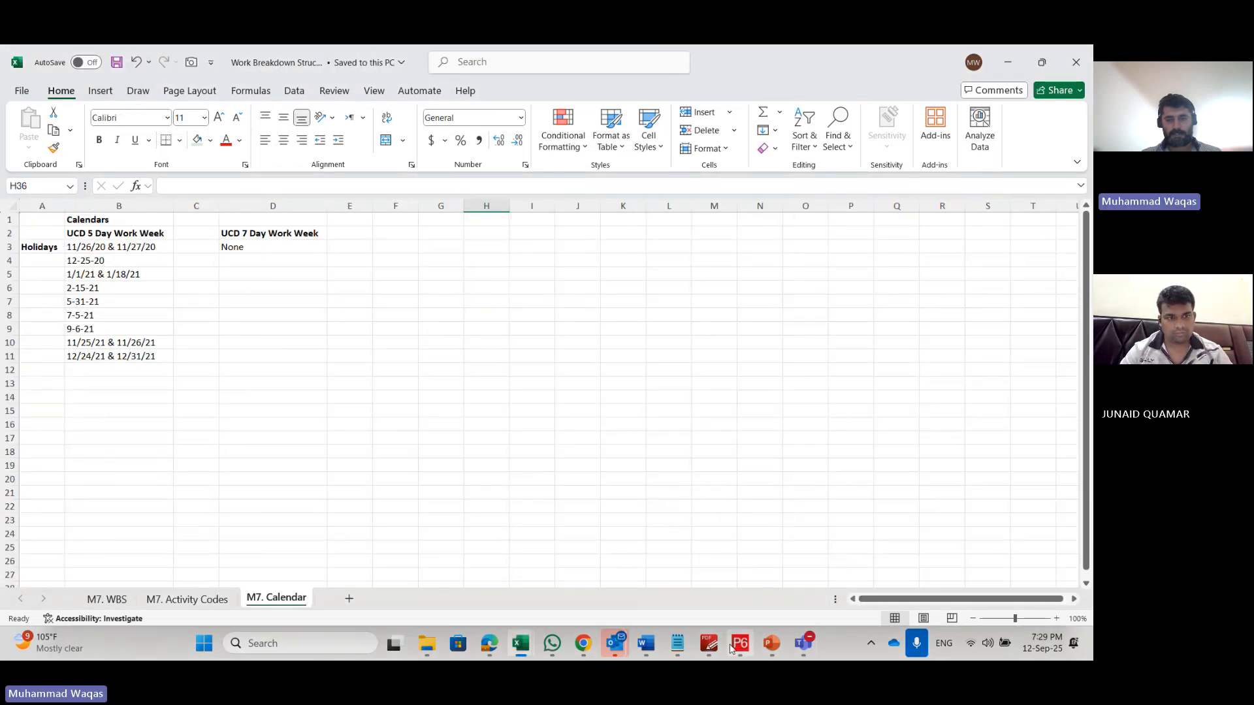
mouse_move(527, 648)
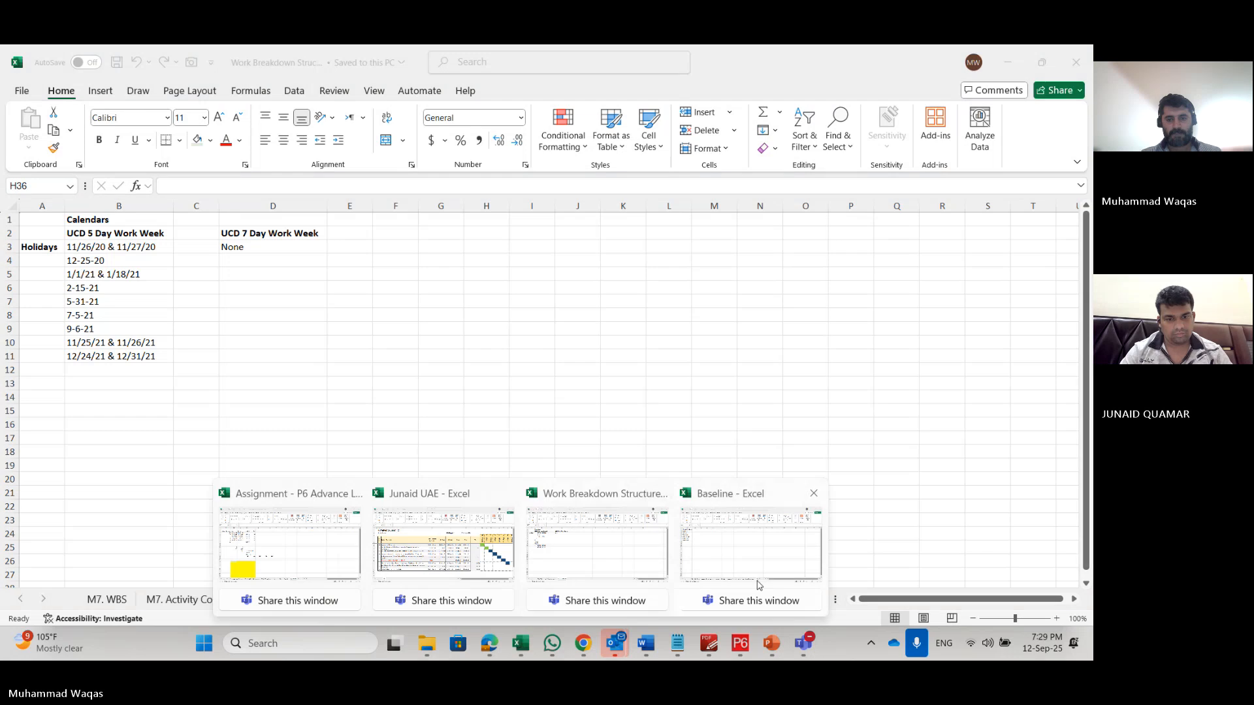
left_click(755, 545)
left_click(219, 358)
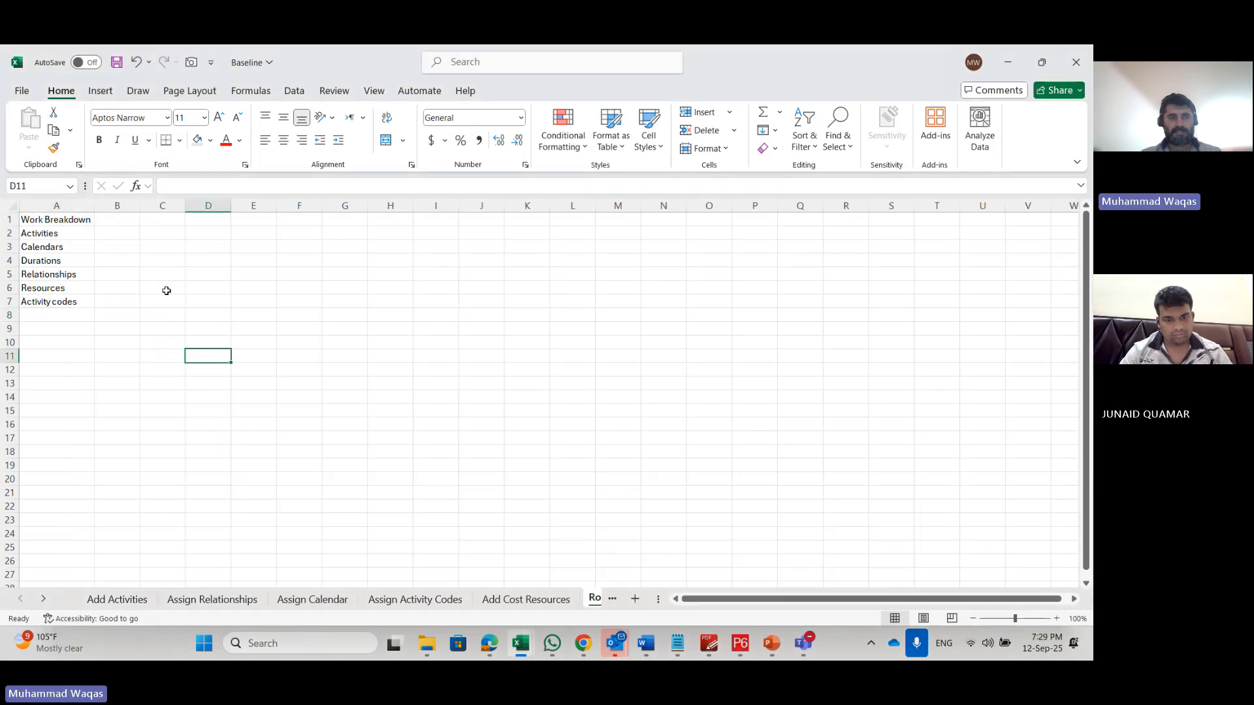
Step: Enter Manual in C2, beside Activities, as the first data entry method
left_click(167, 232)
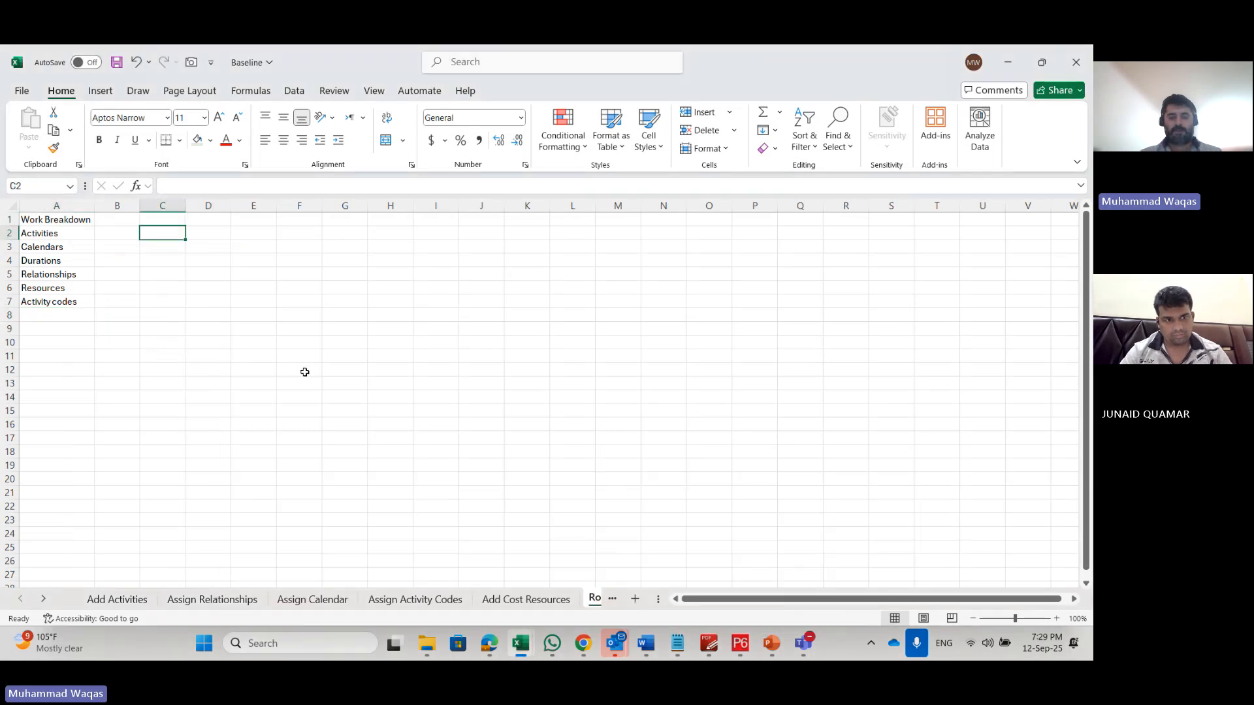
type("Maua")
key("BackSpace")
key("BackSpace")
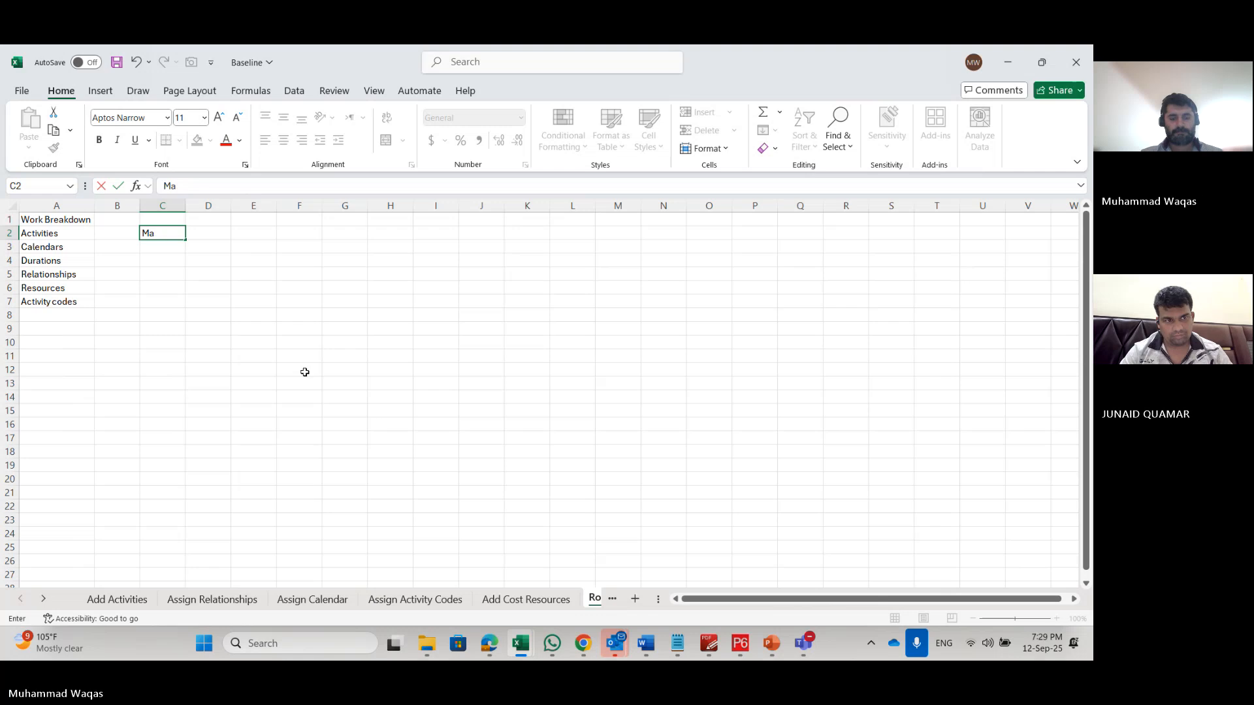
type("nual")
key("Return")
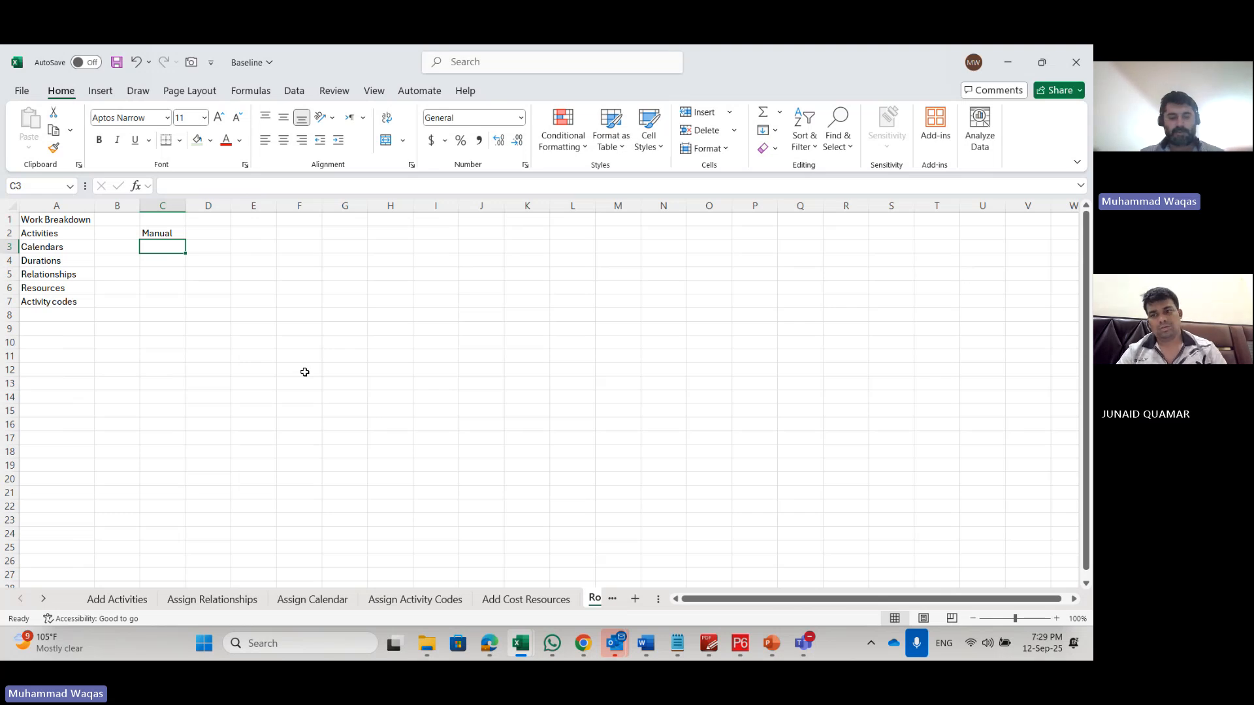
Step: Enter Export / Import in C3 as the second method and fit column C's width to its text
type("Epo")
key("BackSpace")
key("BackSpace")
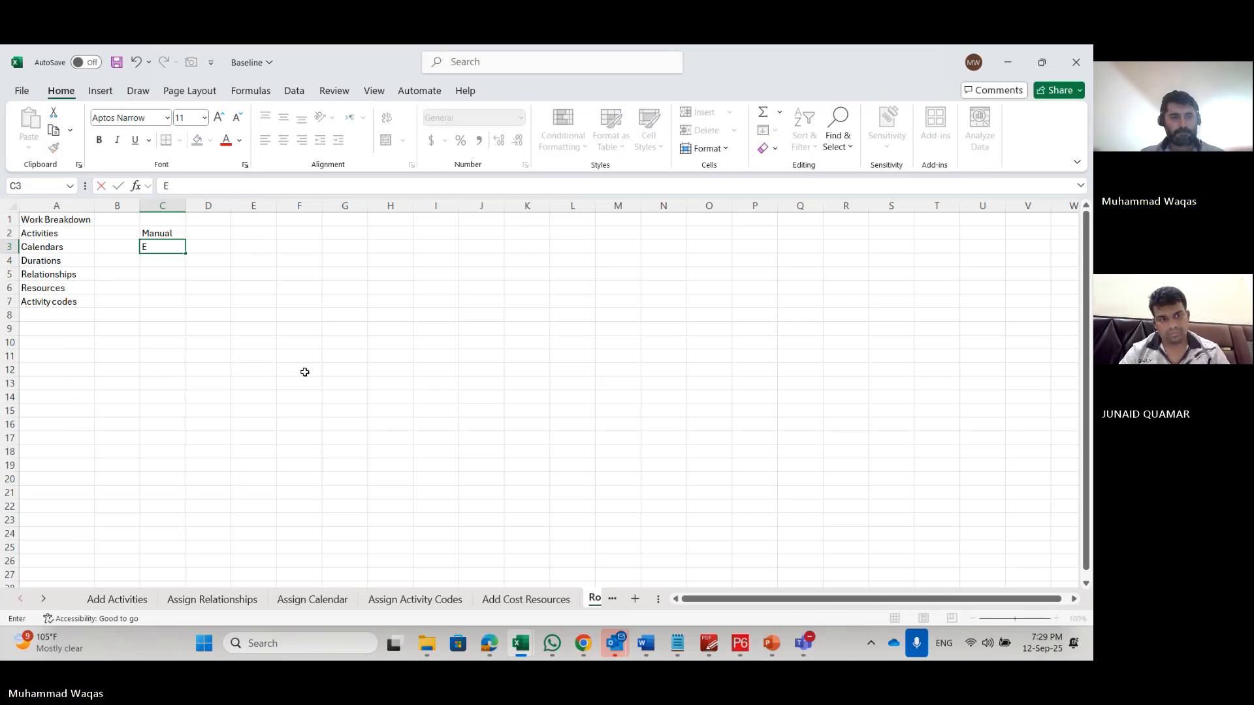
type("xport")
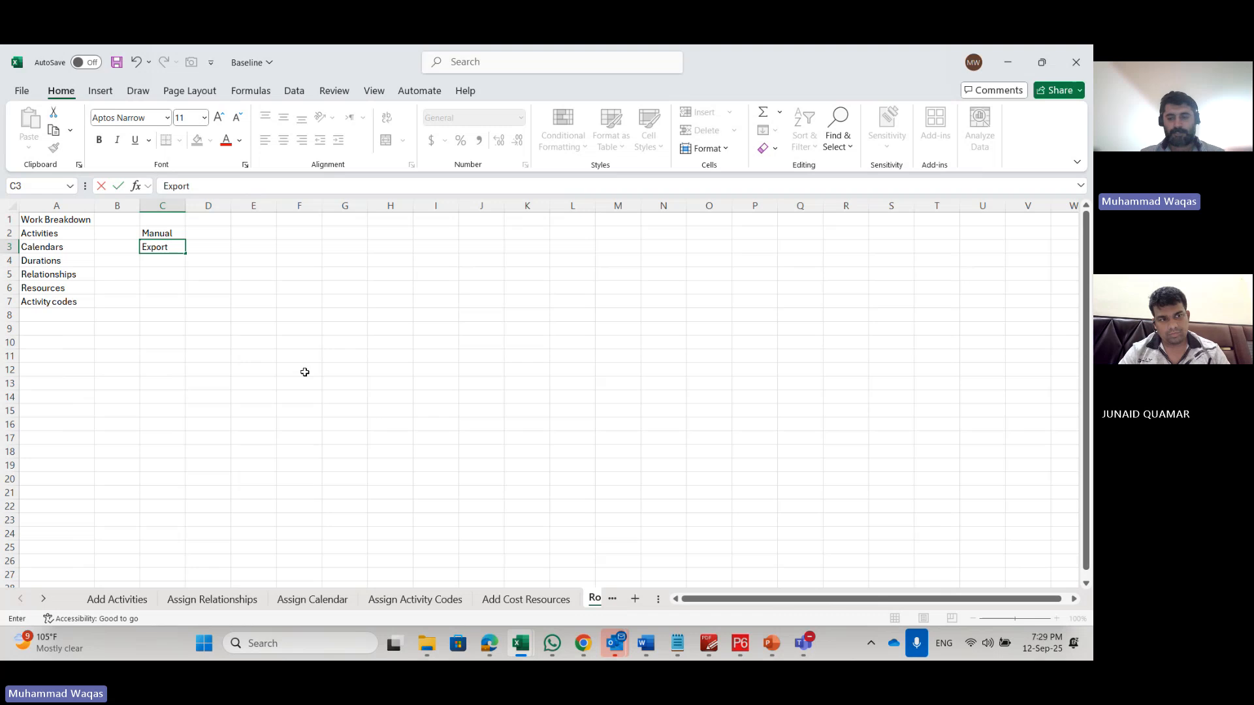
type(" / impo")
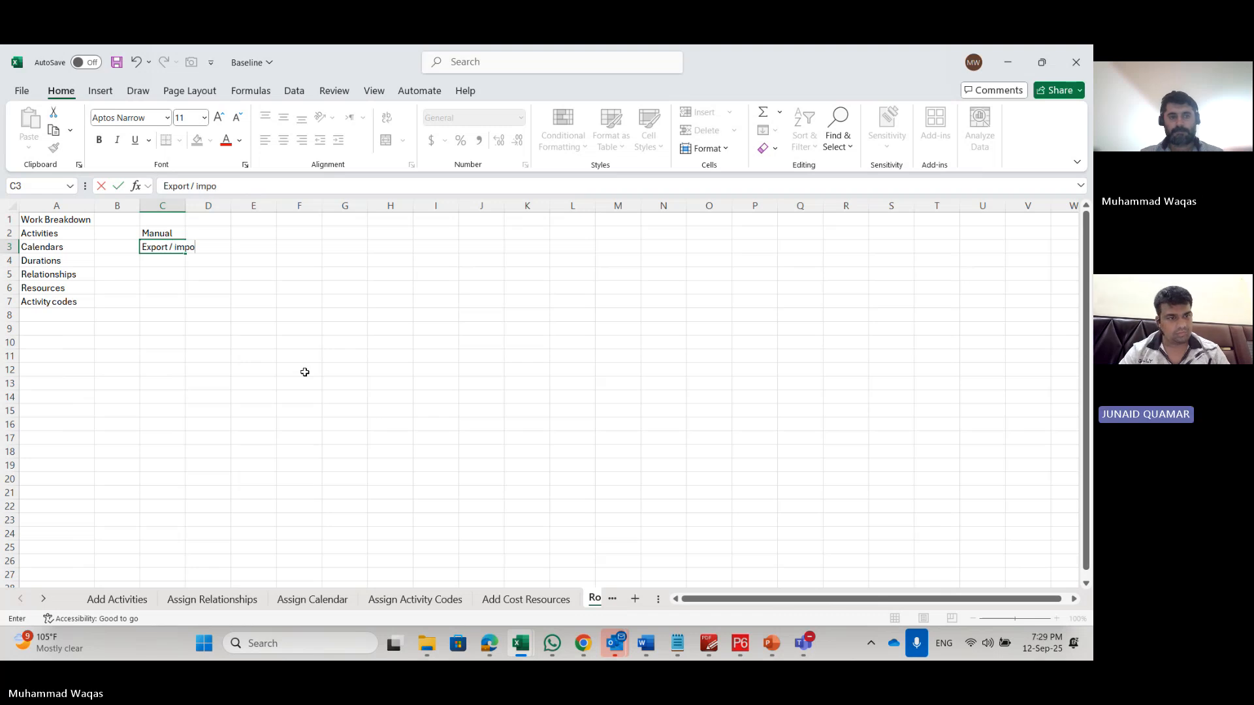
key("BackSpace")
key("BackSpace")
key("BackSpace")
key("BackSpace")
type("Impo")
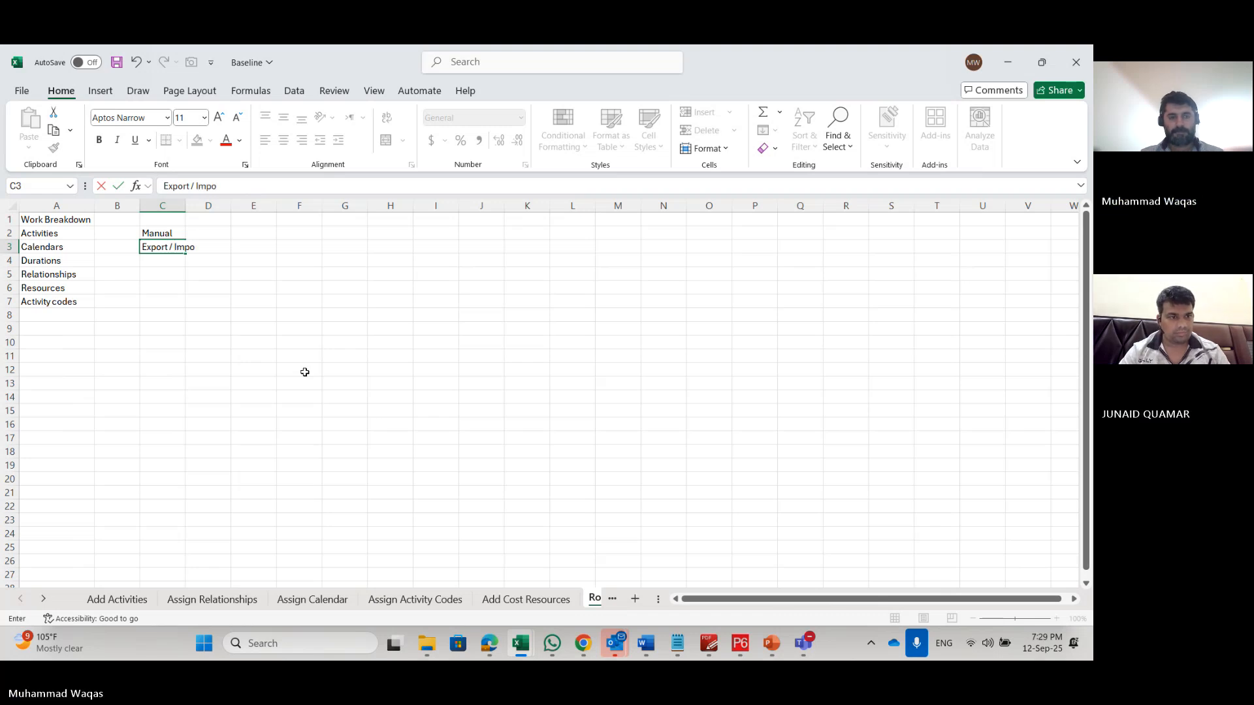
key("Return")
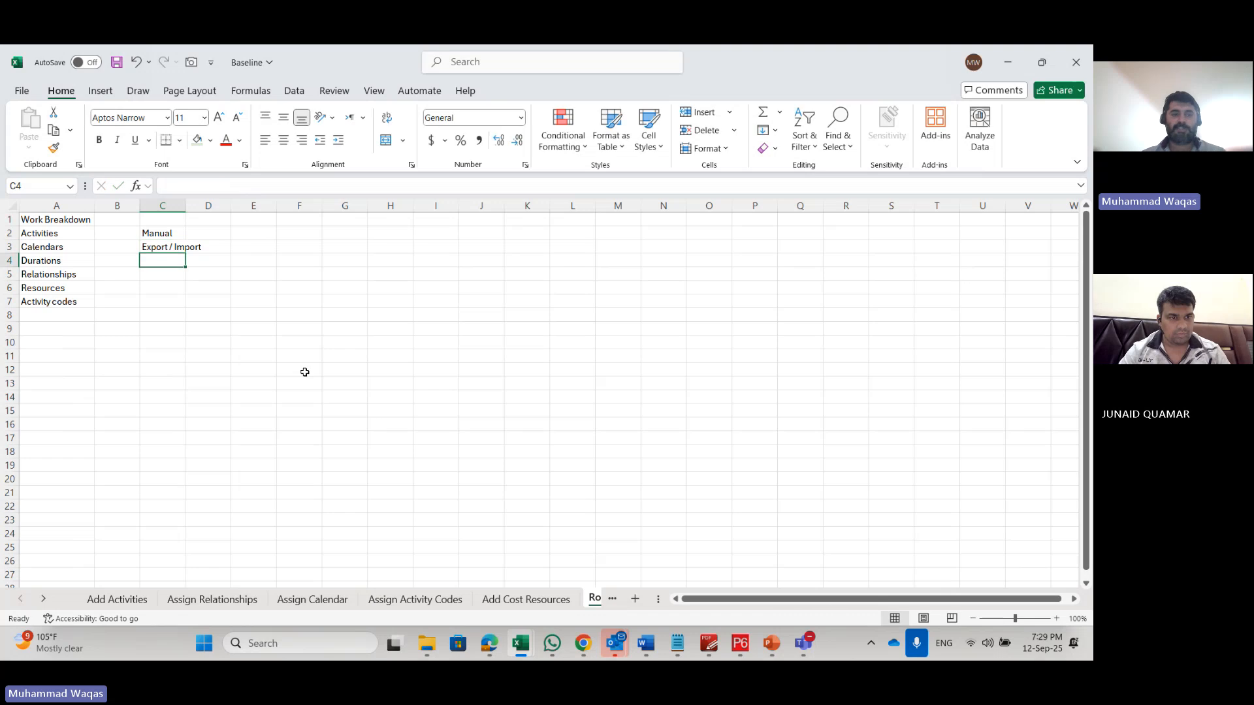
double_click(190, 206)
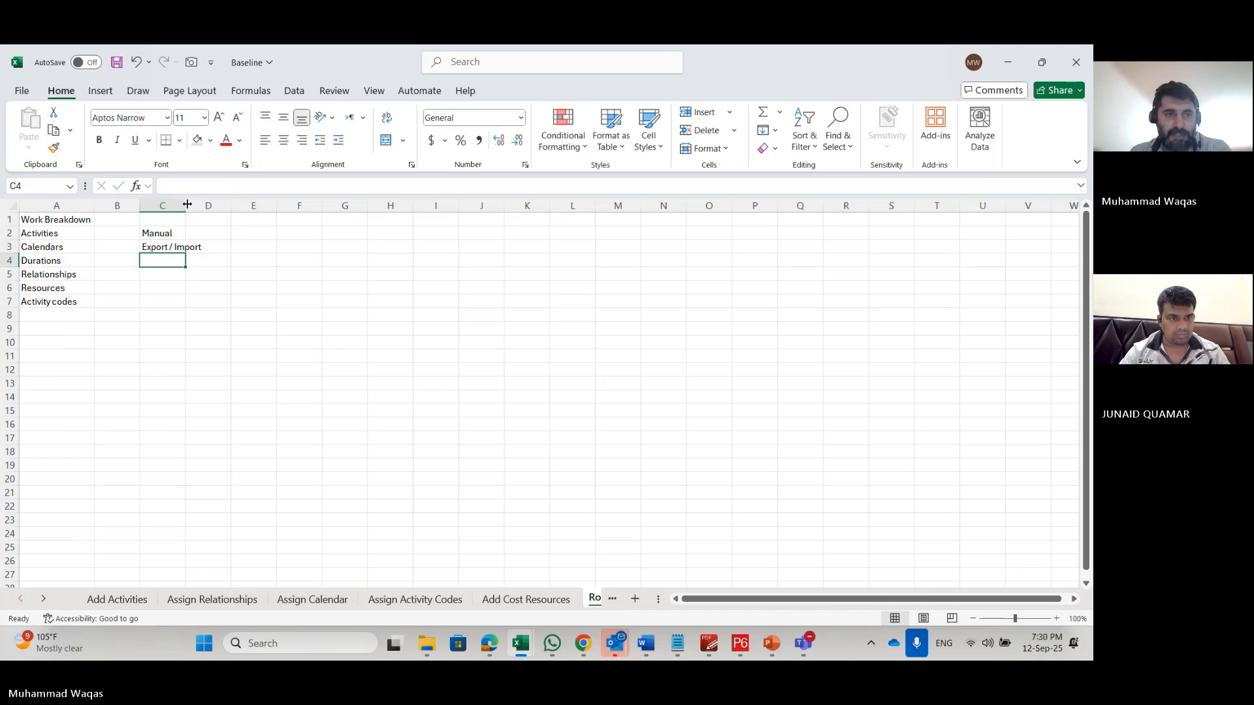
Step: Review the entry methods marked on the Add Activities and Assign Relationships sheets, then return to the RoadMap sheet
left_click(246, 340)
left_click(117, 598)
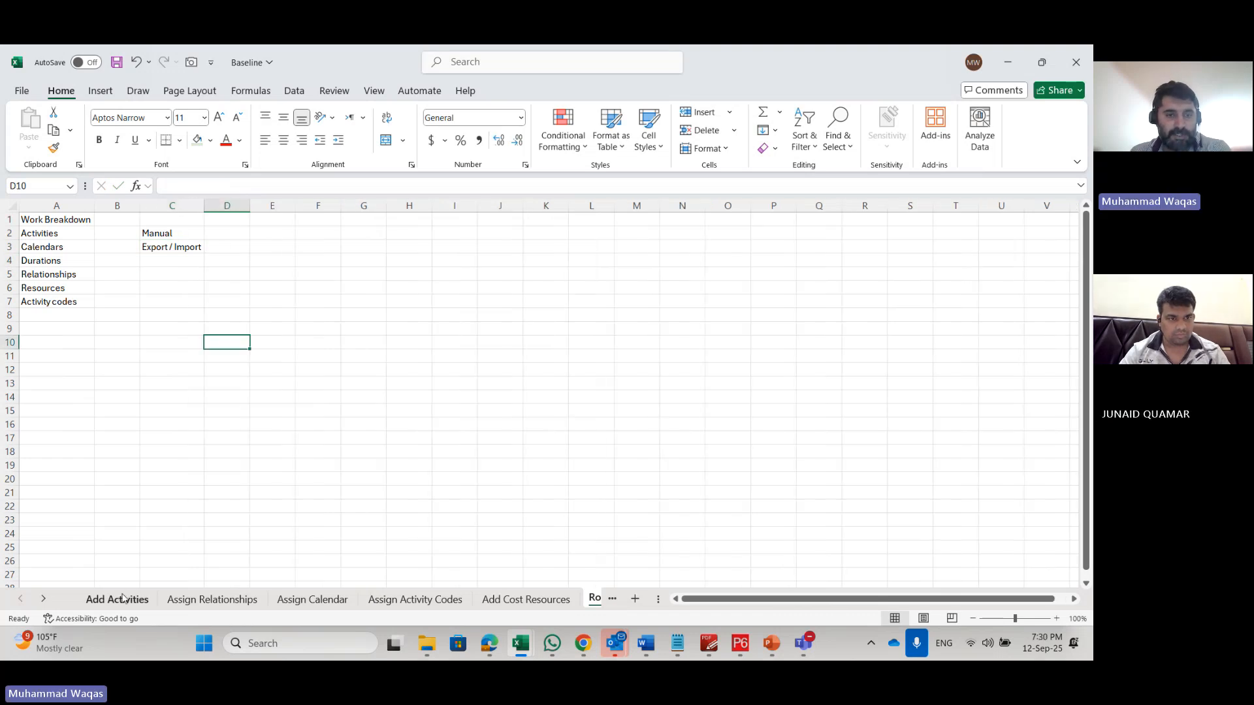
left_click(427, 205)
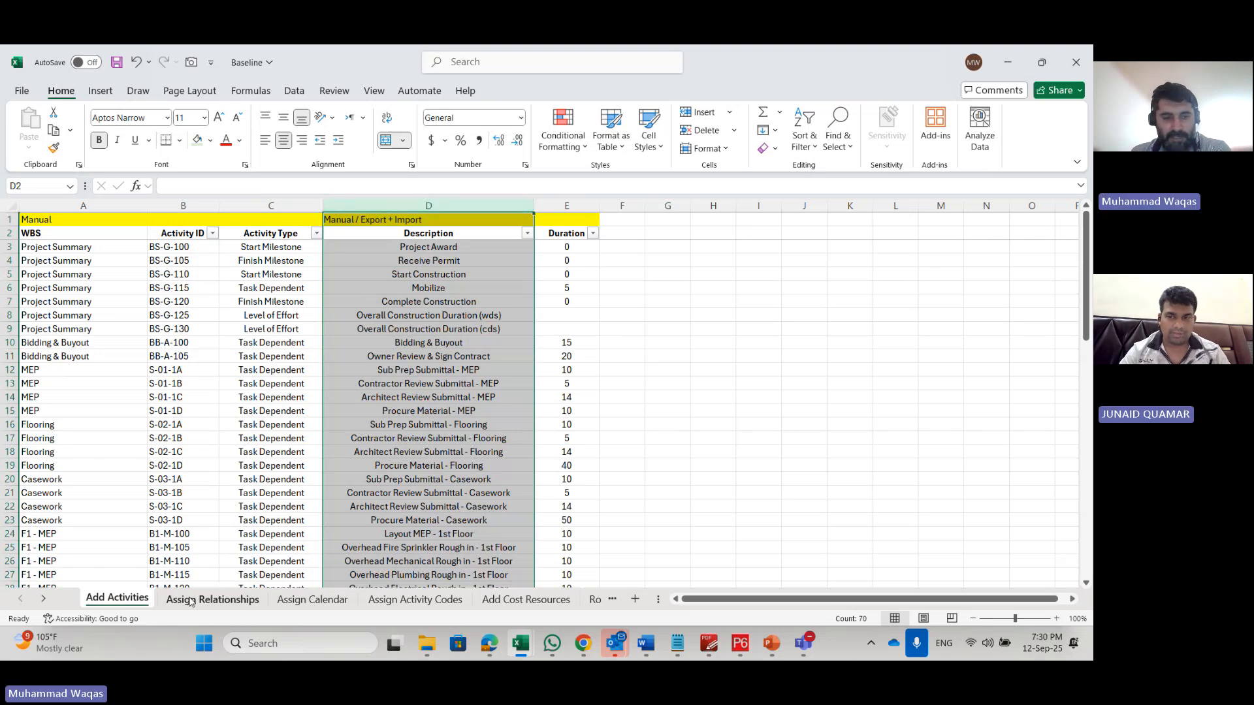
left_click(212, 599)
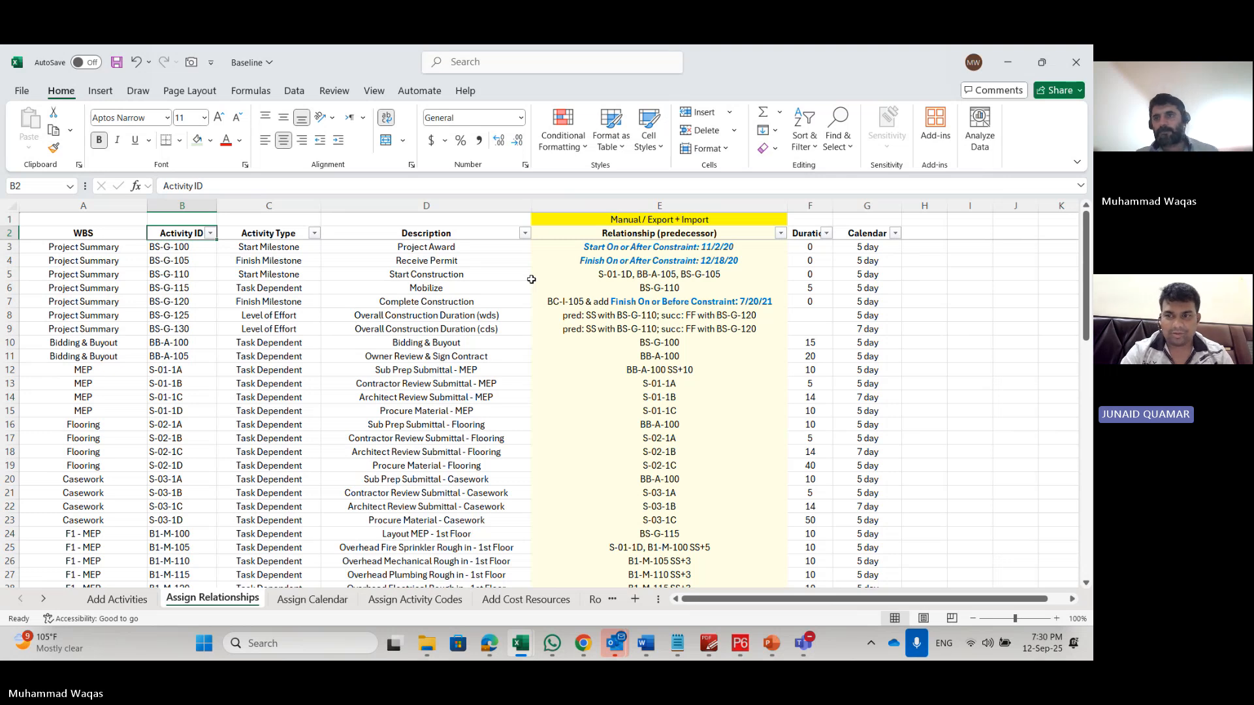
left_click(136, 604)
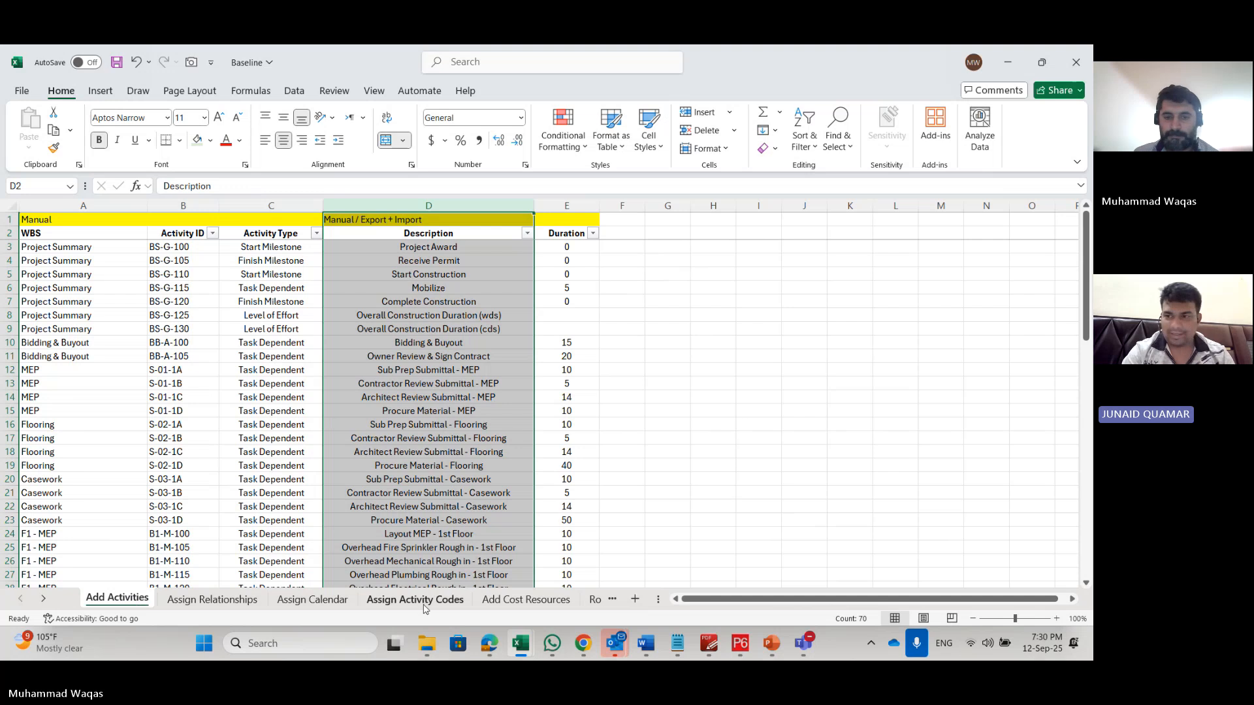
left_click(44, 600)
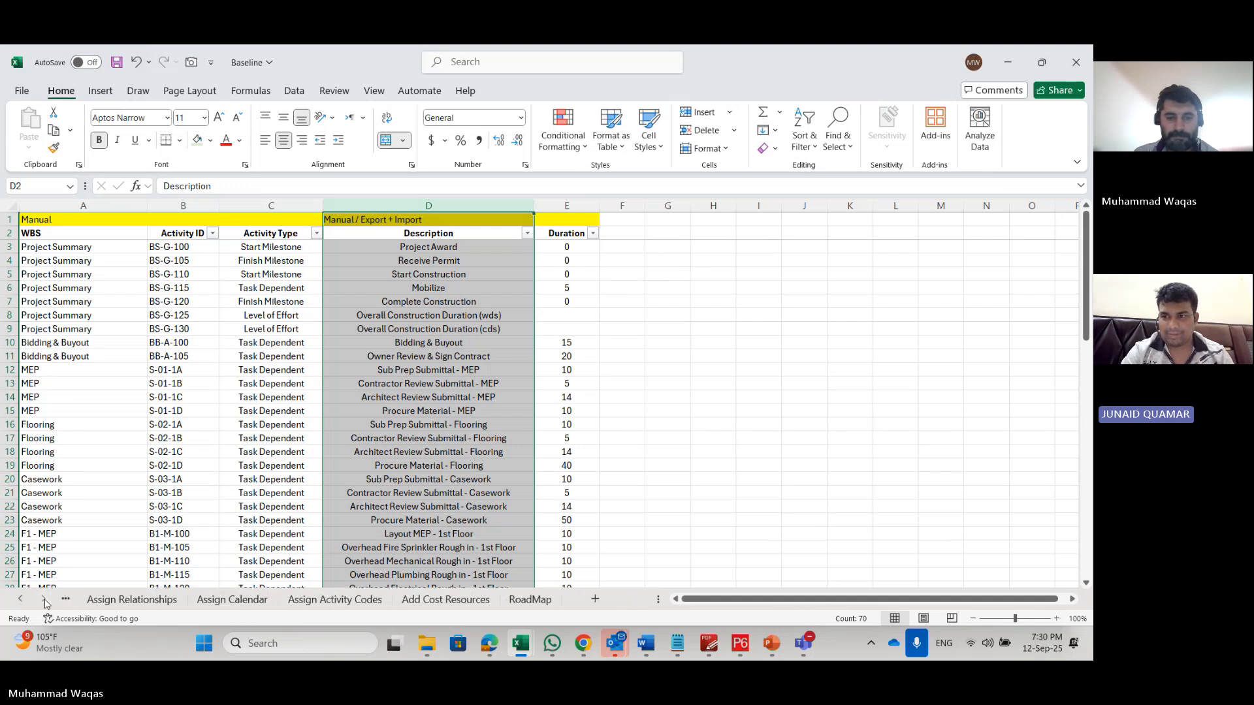
left_click(533, 601)
left_click(362, 390)
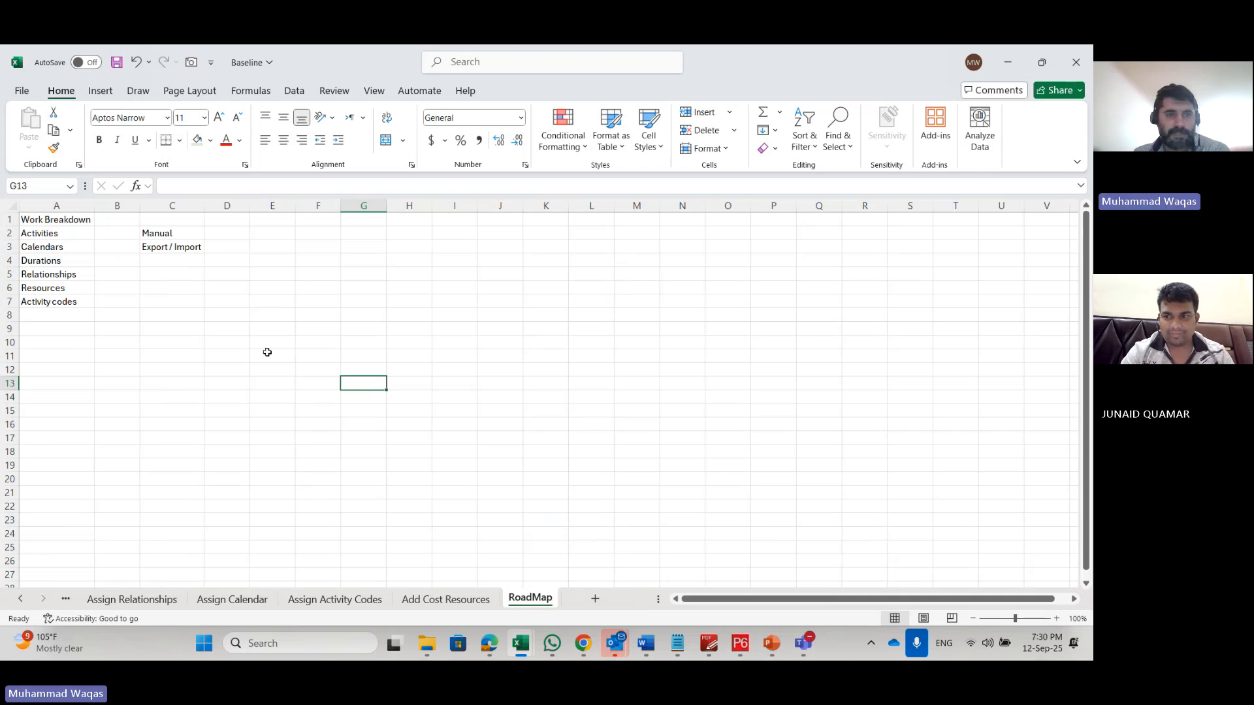
Step: Review the full activity list on the Add Activities sheet down to Final Inspections, then return to the RoadMap sheet
left_click(175, 233)
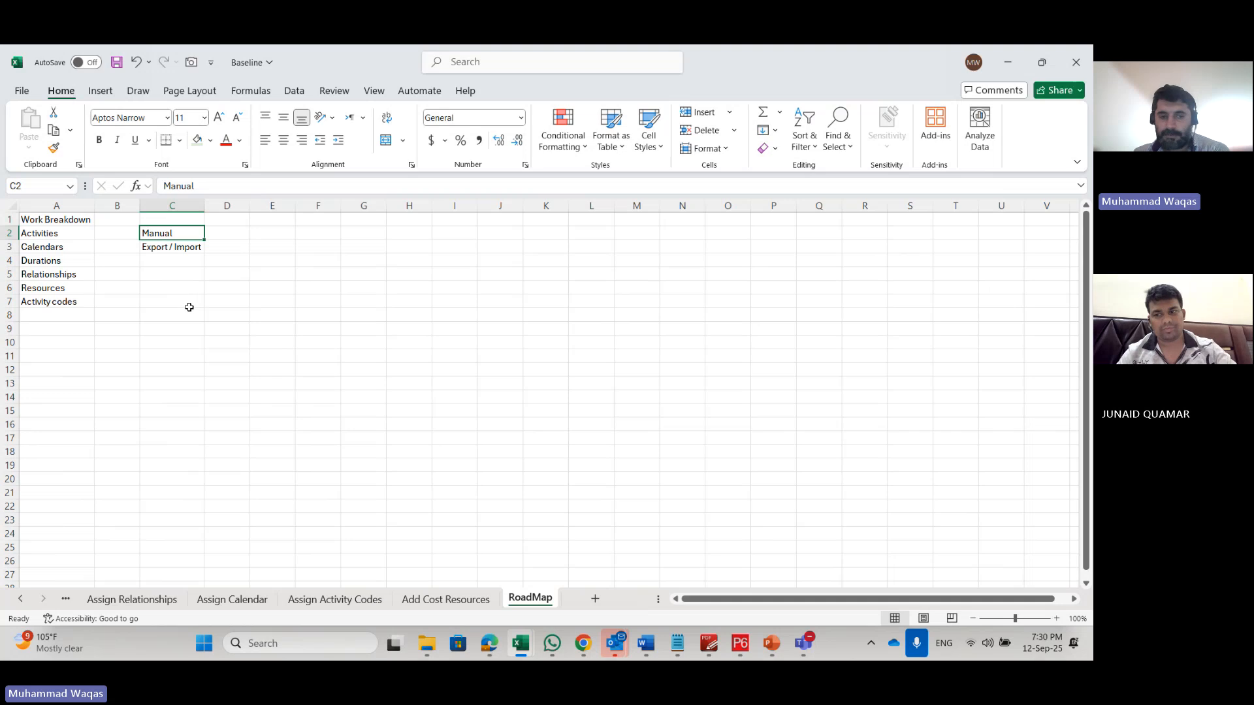
left_click(21, 599)
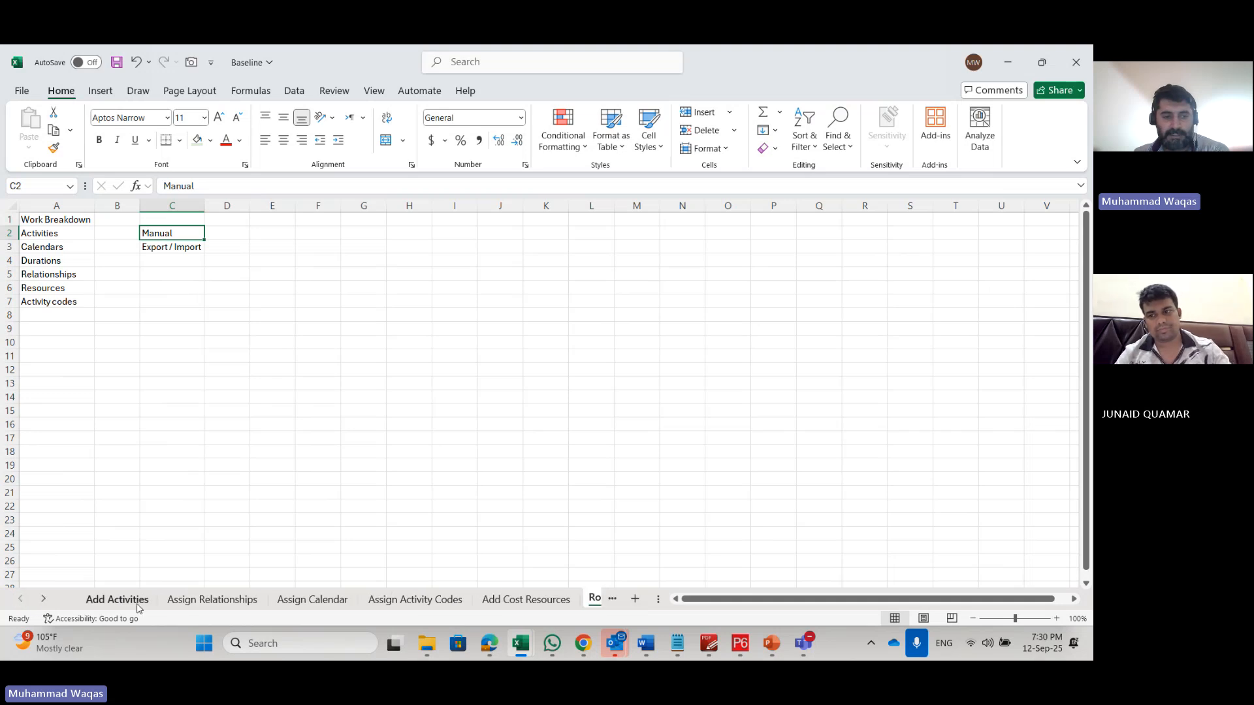
left_click(118, 599)
scroll(445, 356, "down", 9)
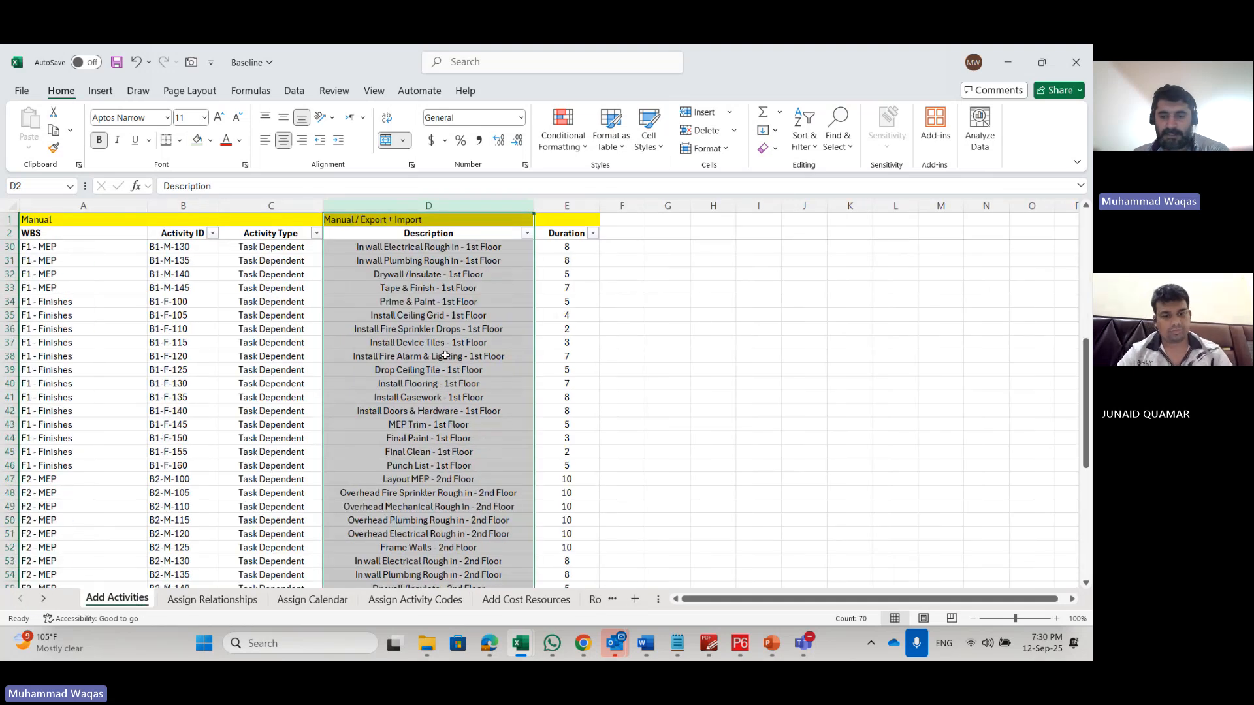
scroll(444, 356, "down", 5)
scroll(432, 454, "down", 4)
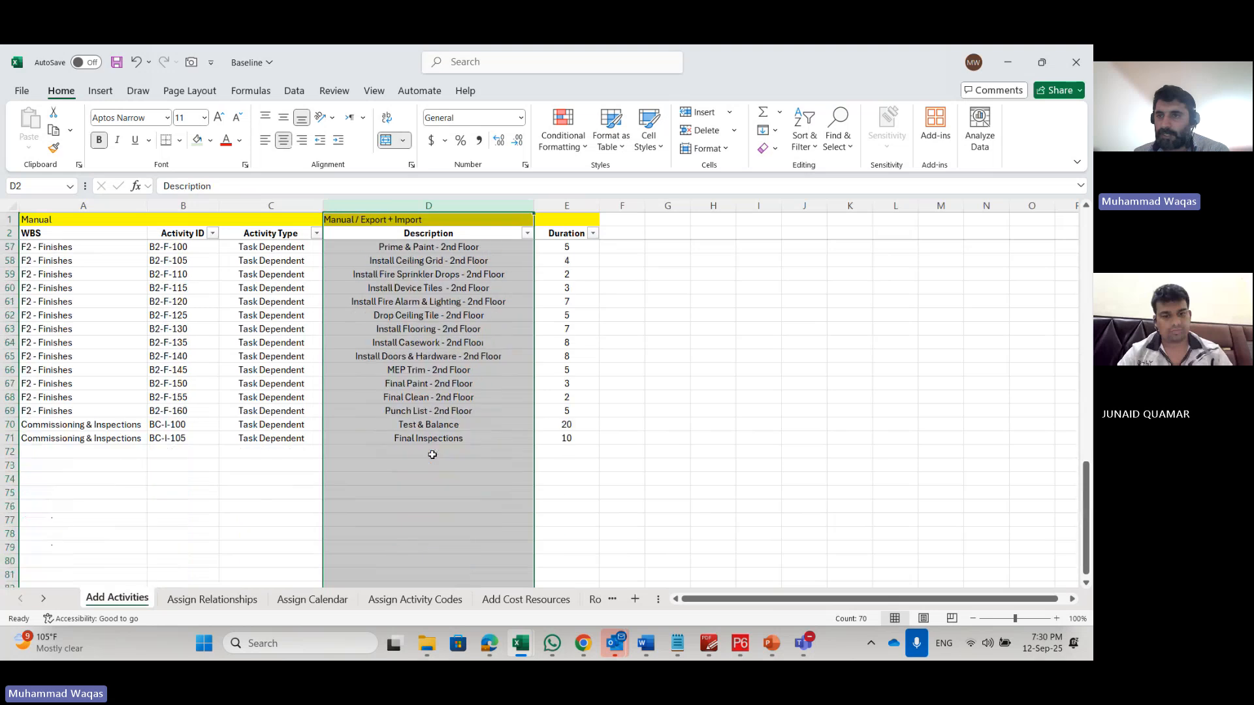
scroll(431, 454, "up", 18)
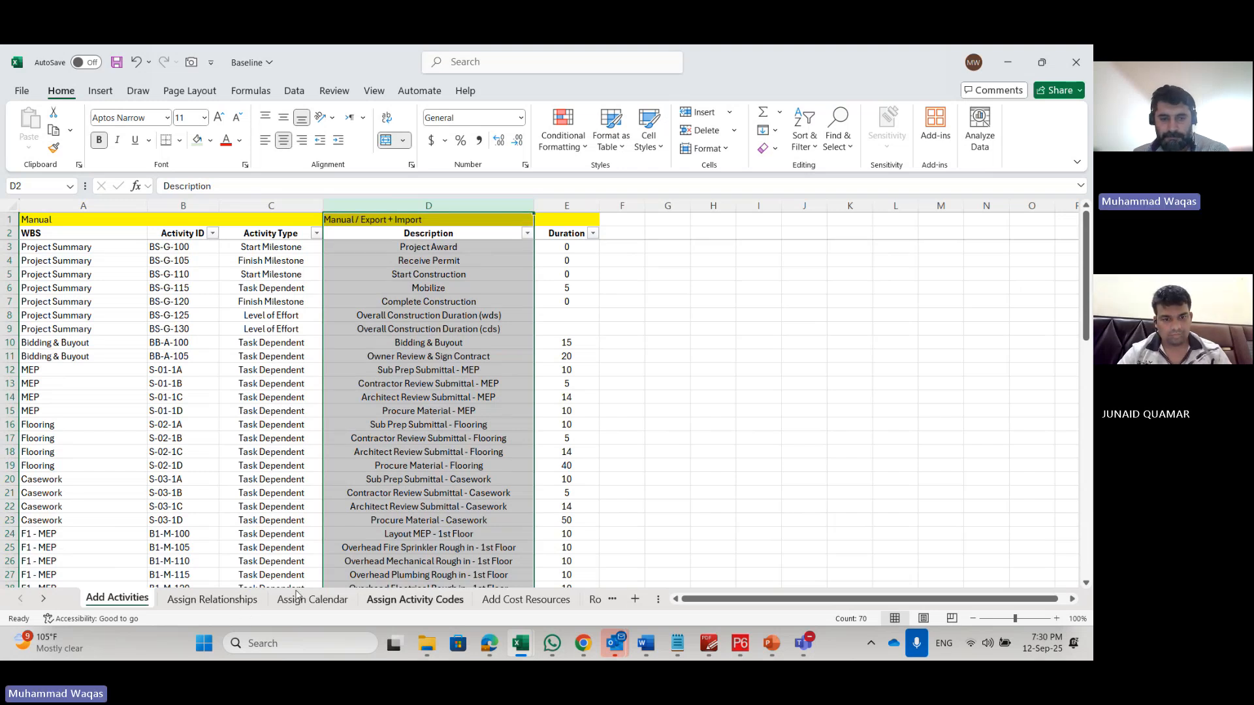
left_click(44, 599)
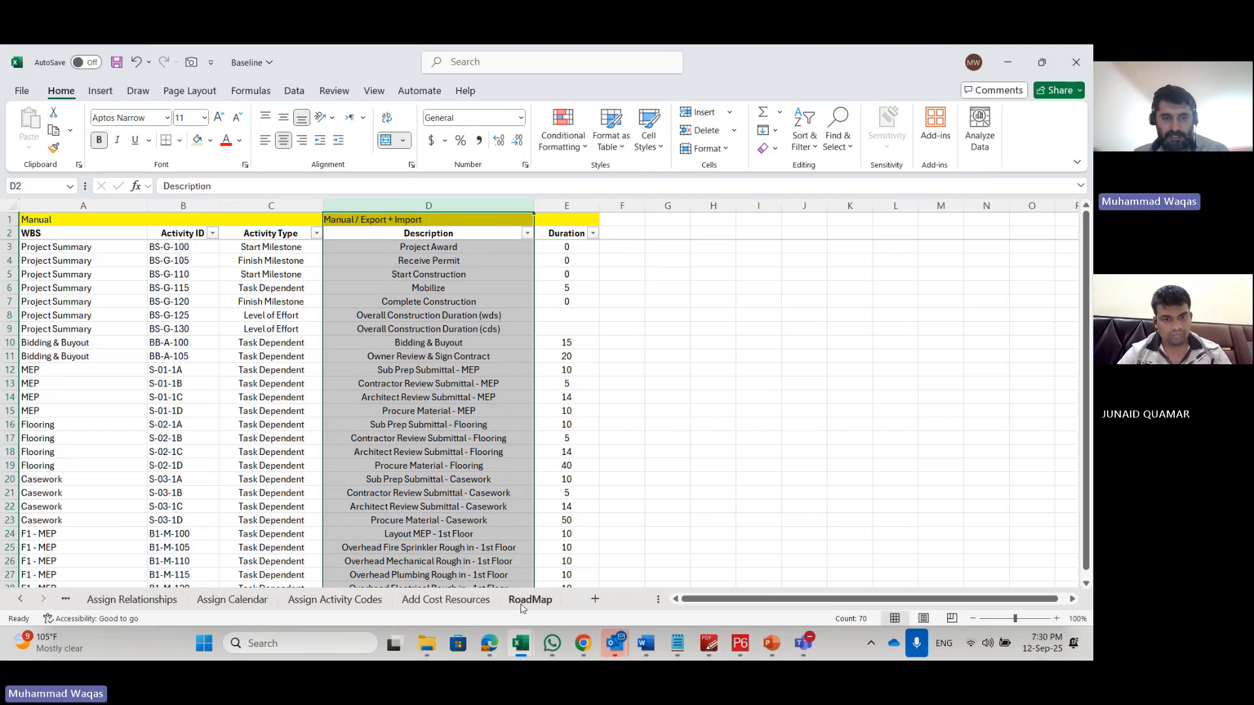
left_click(530, 598)
Step: Shade the Activities, Durations, Relationships, Resources and Activity codes cells in column A light green
left_click(51, 234)
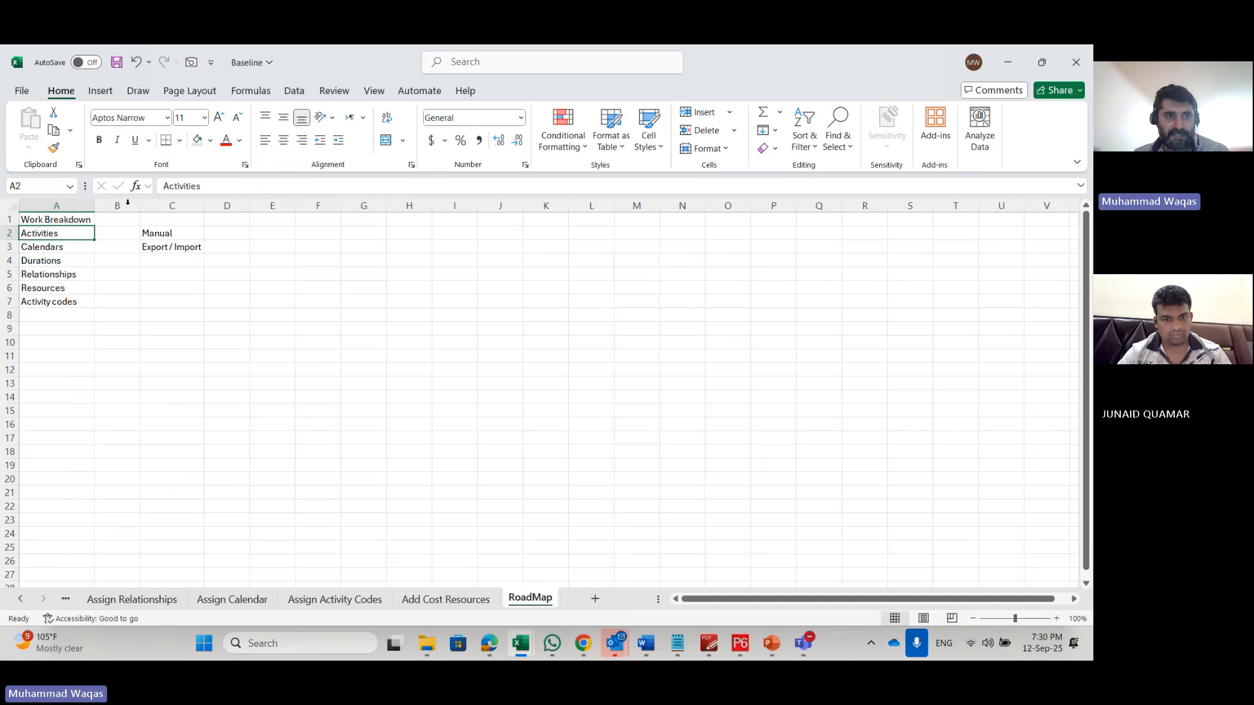
left_click(73, 264, "ctrl")
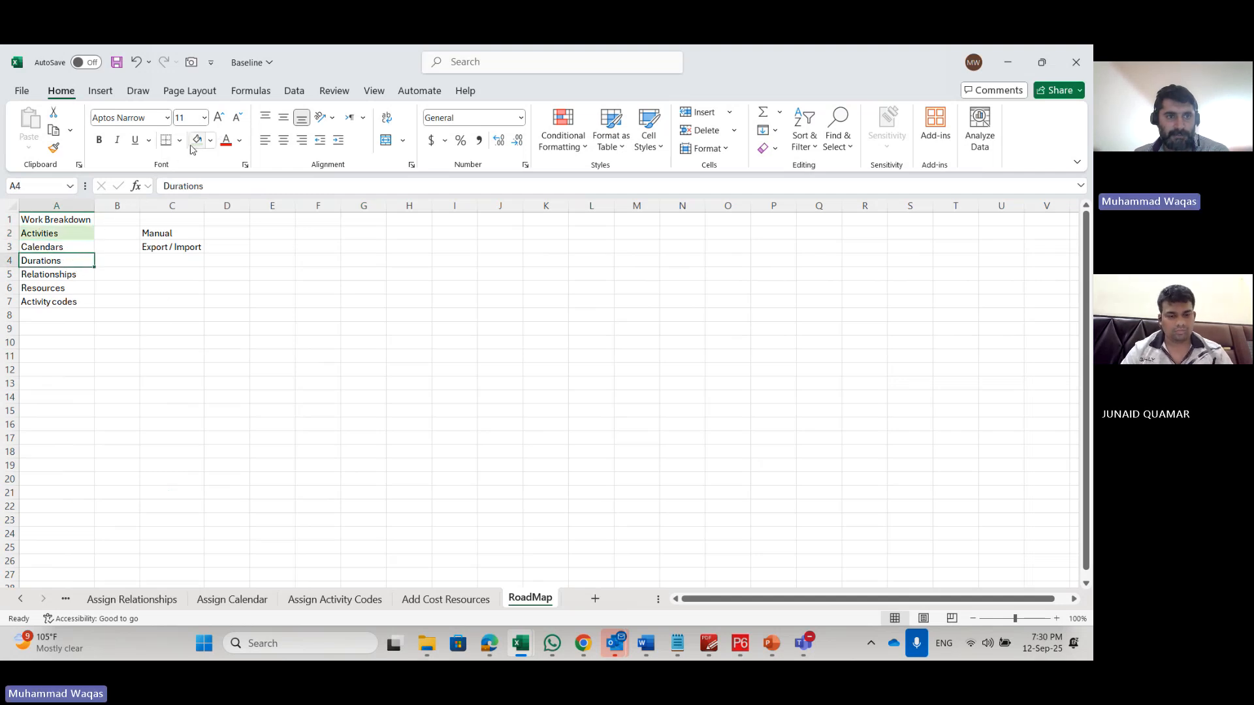
left_click(74, 276, "ctrl")
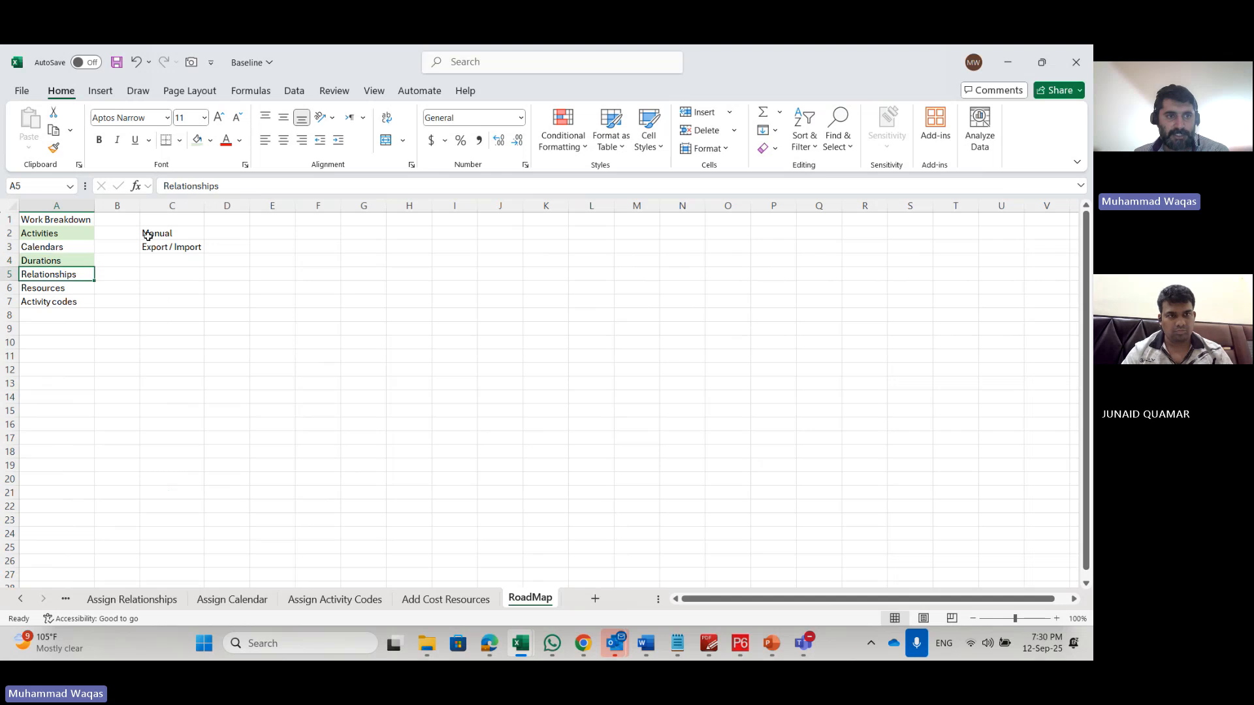
left_click(199, 145)
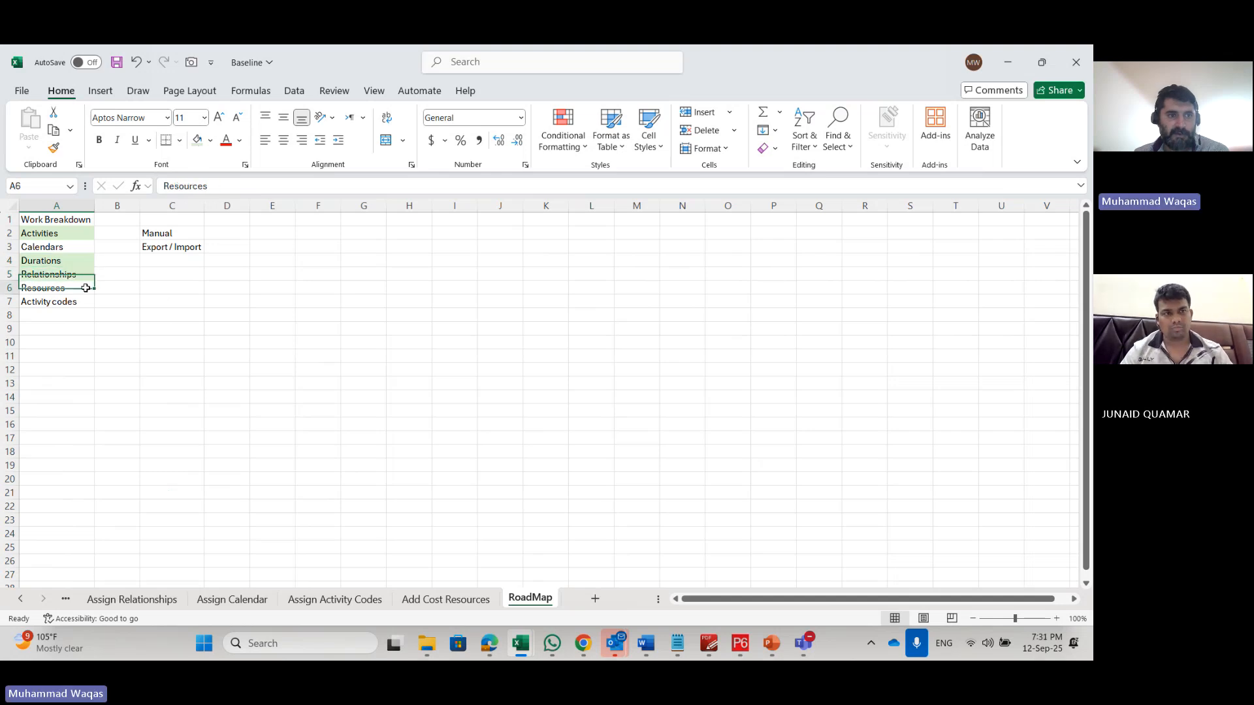
left_click(84, 286)
left_click(193, 144)
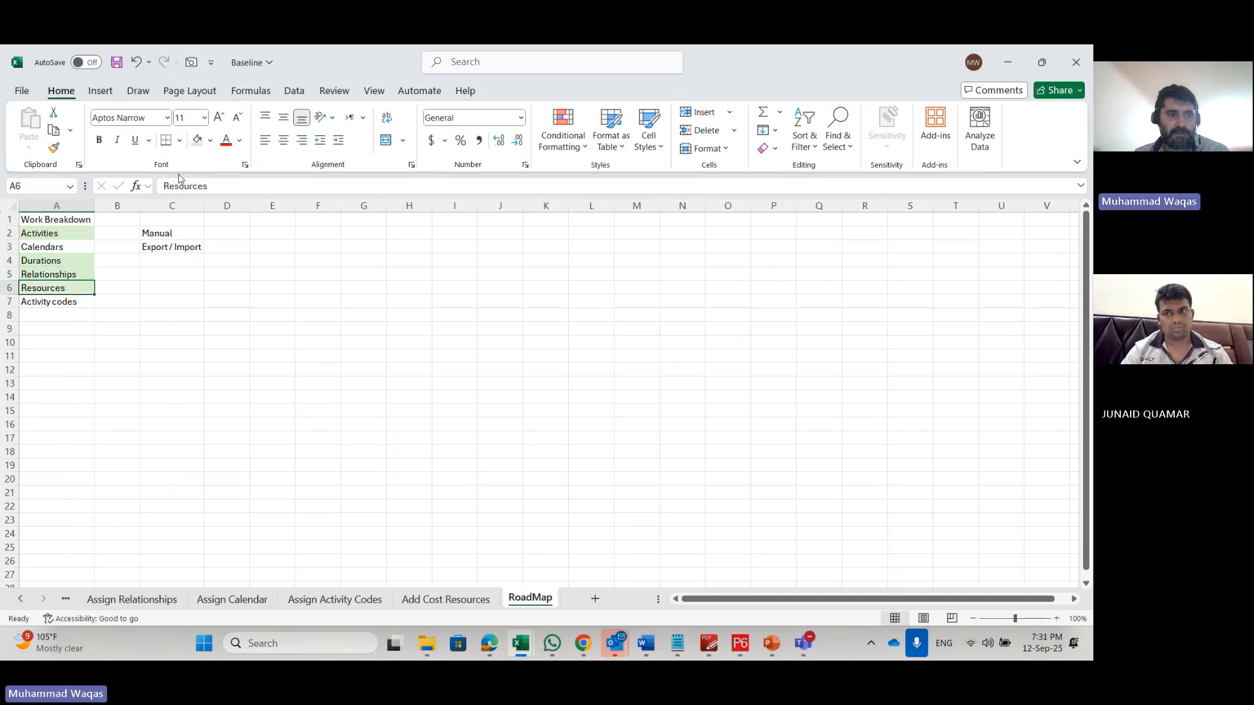
left_click(65, 302)
left_click(197, 140)
left_click(124, 342)
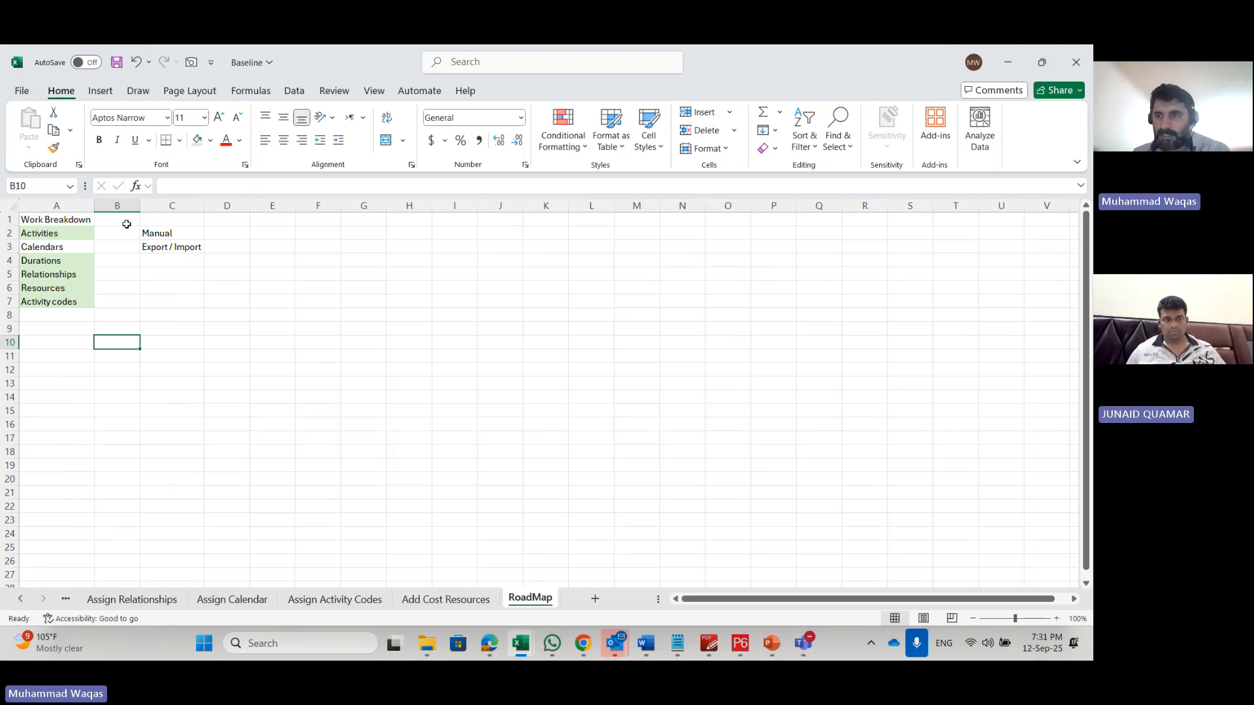
Step: Enter the heading Analysis in A9 and list Longest Path under it in B10
left_click(85, 330)
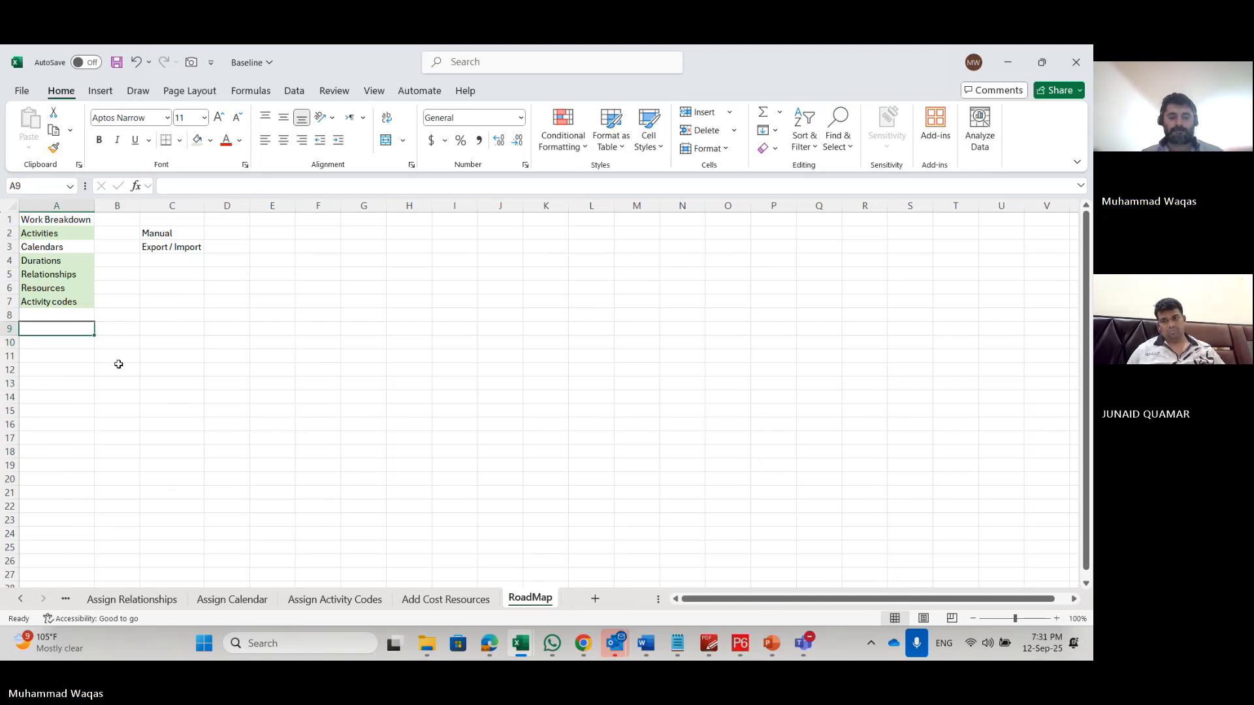
type("Analysis")
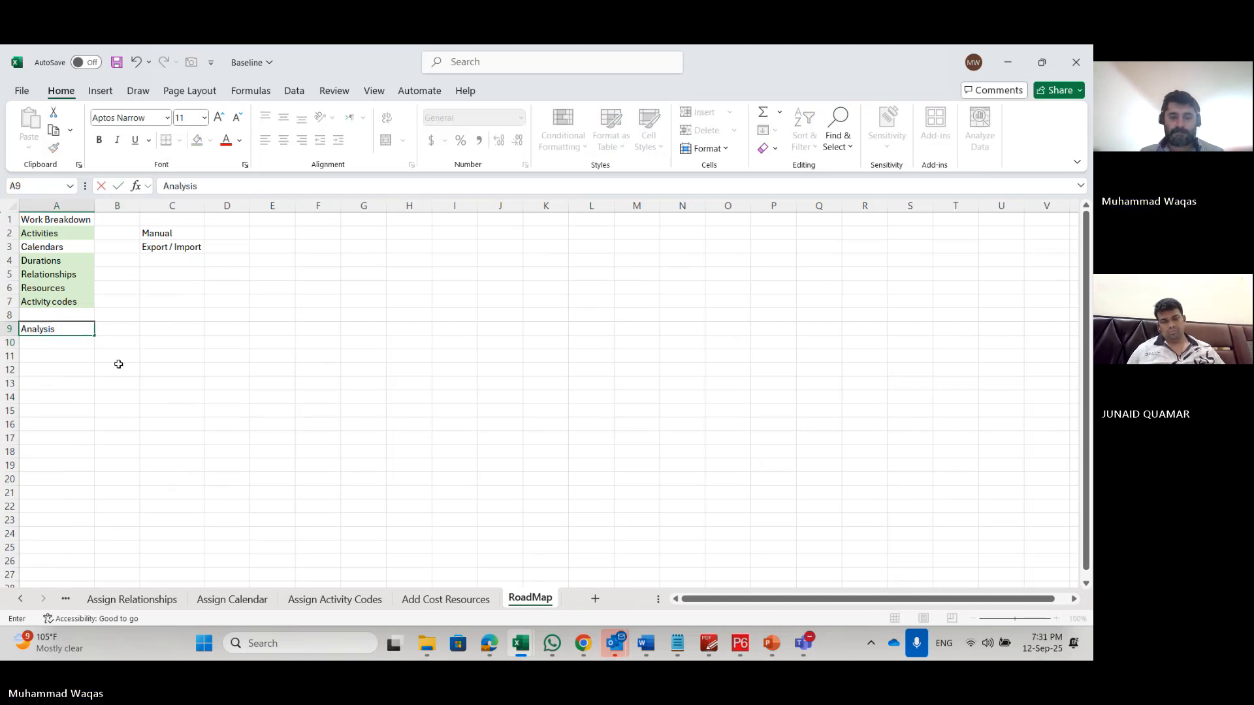
key("Tab")
key("Down")
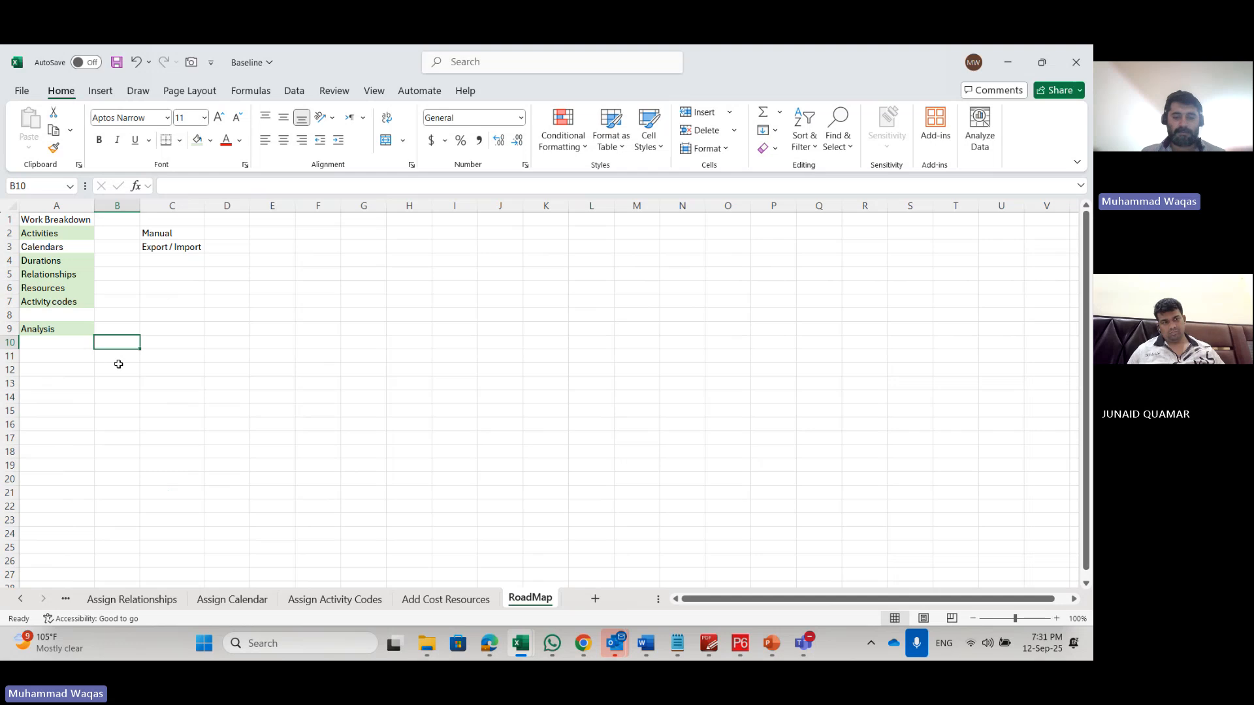
type("Longest")
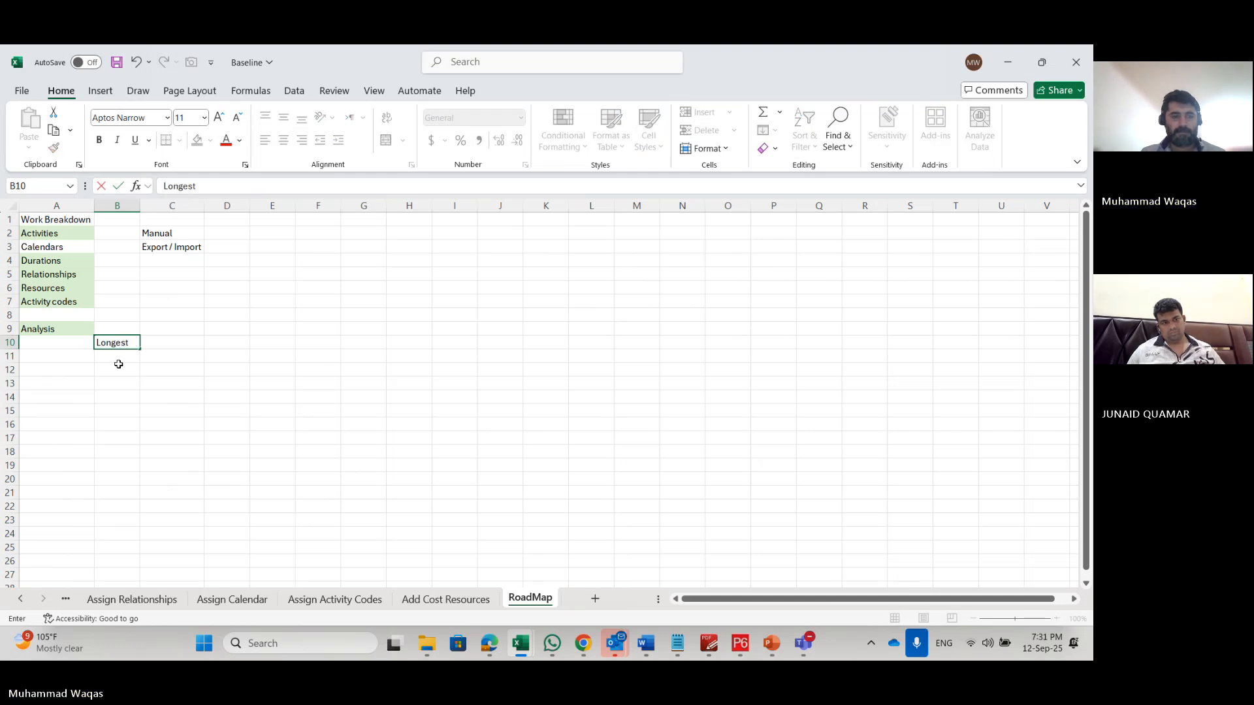
type(" Path")
key("Return")
Step: Enter Critical Path in B11 and Multiple Float Path in B12 as further analysis items
type("Critical P")
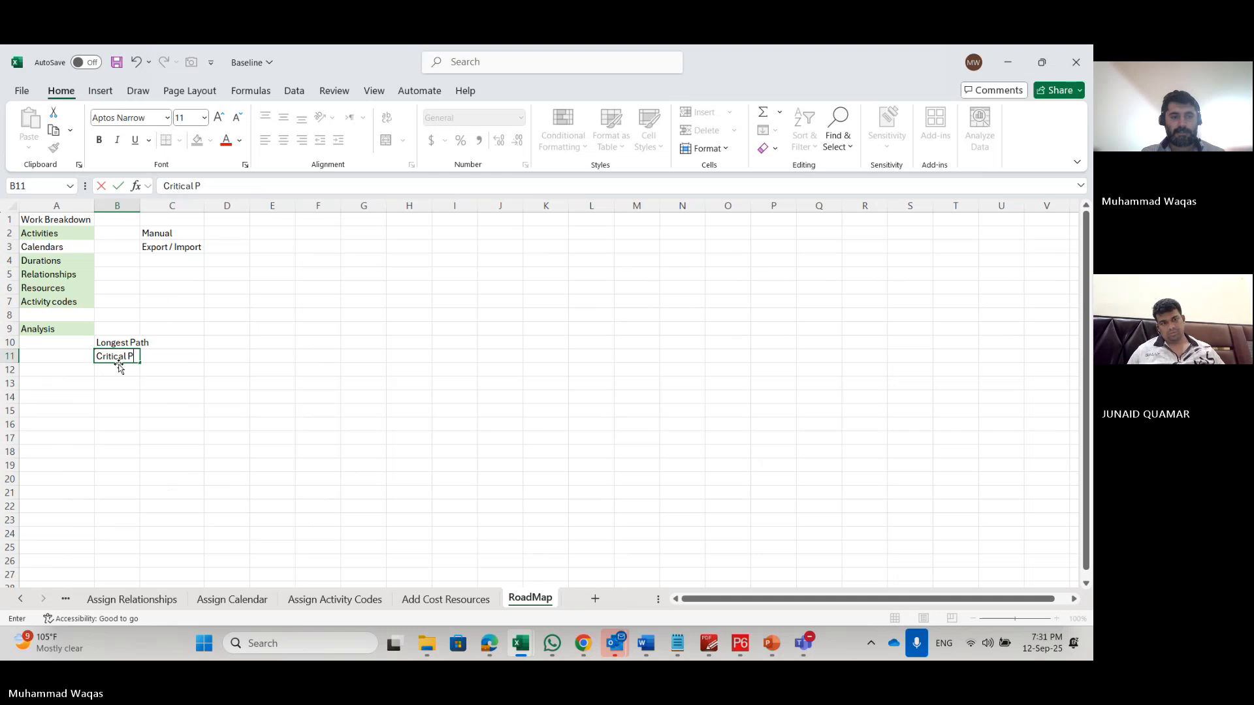
type("ath")
key("Return")
type("Mu")
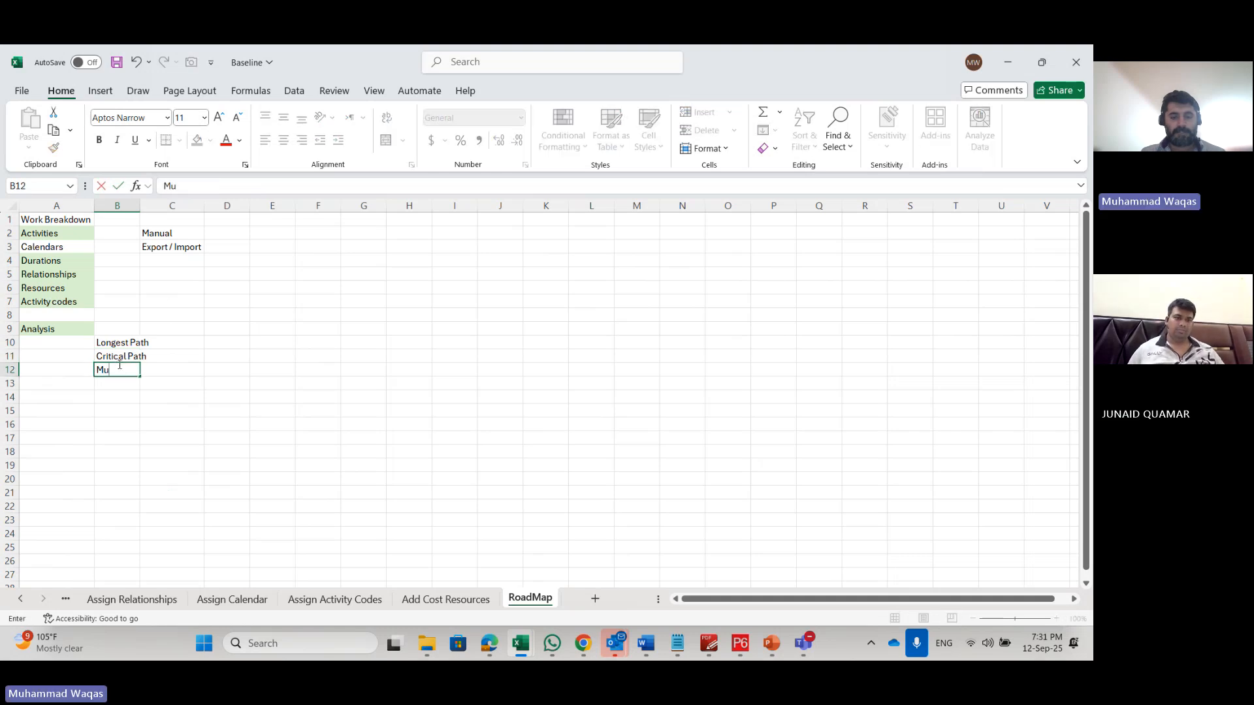
type(";tiple")
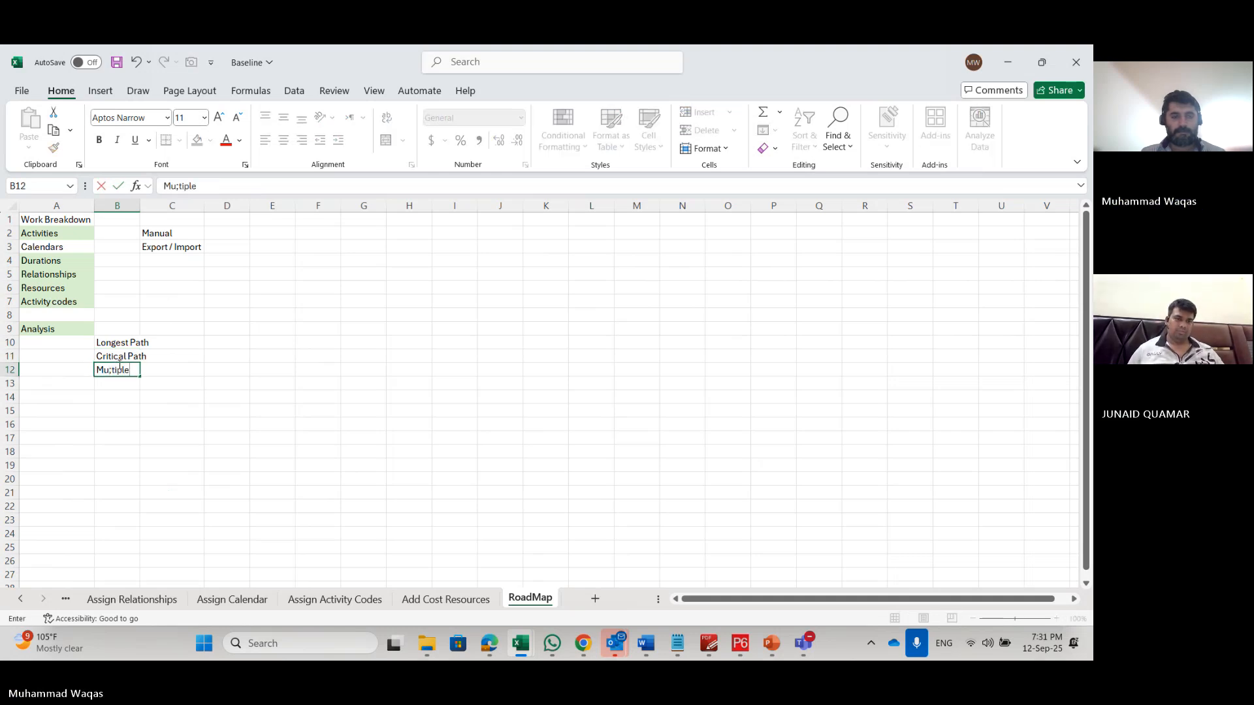
key("BackSpace")
key("BackSpace")
key("BackSpace")
key("BackSpace")
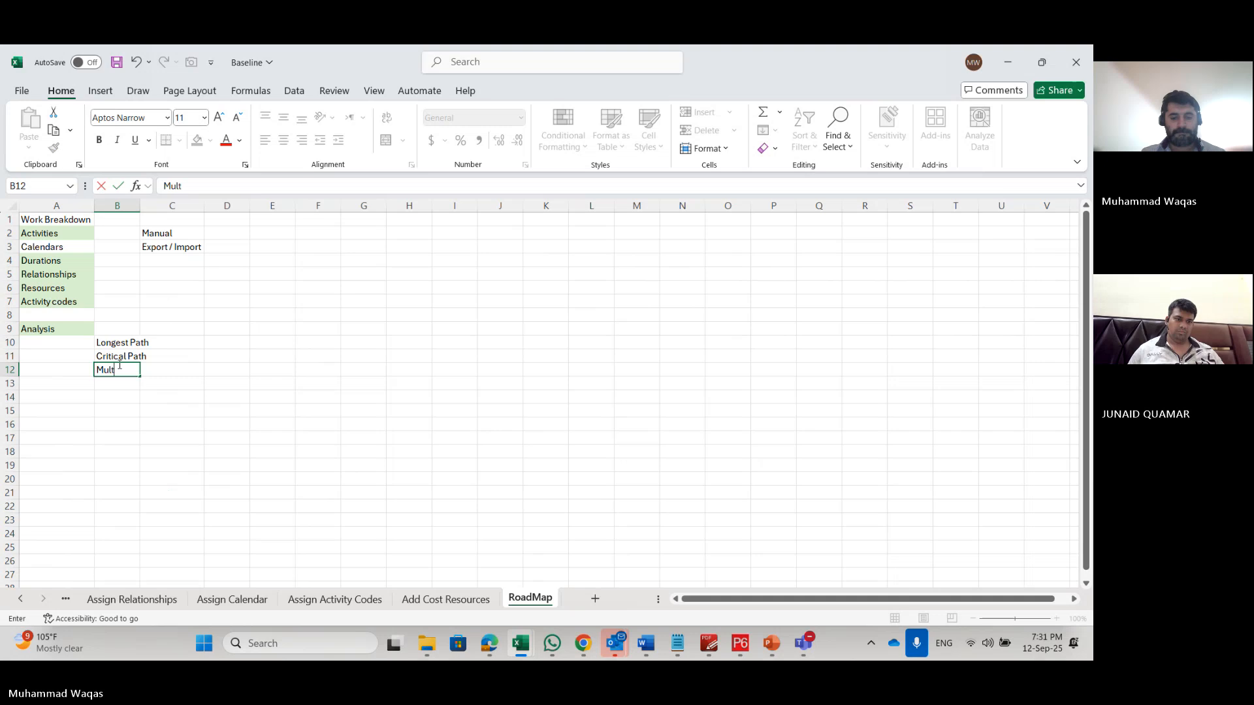
type("iple Float")
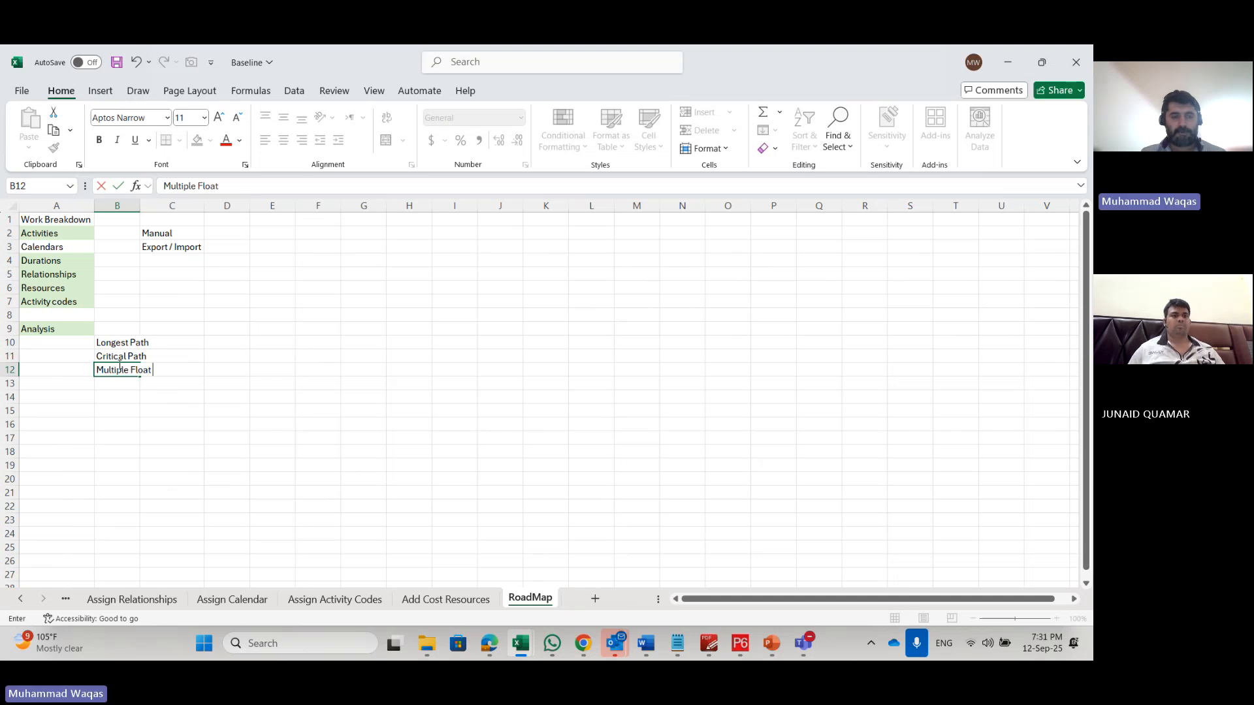
type(" Path")
key("Return")
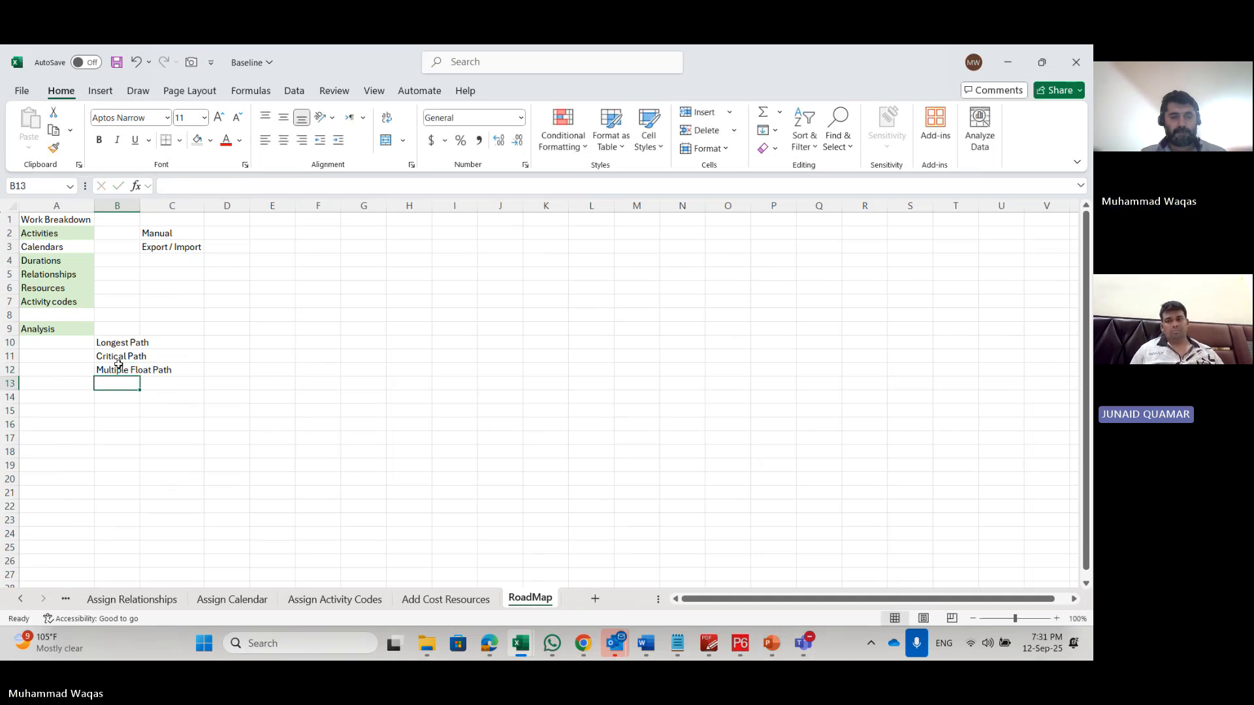
Step: Enter DCMA Checks in B13 and fit column B's width to its text
type("DCMA C")
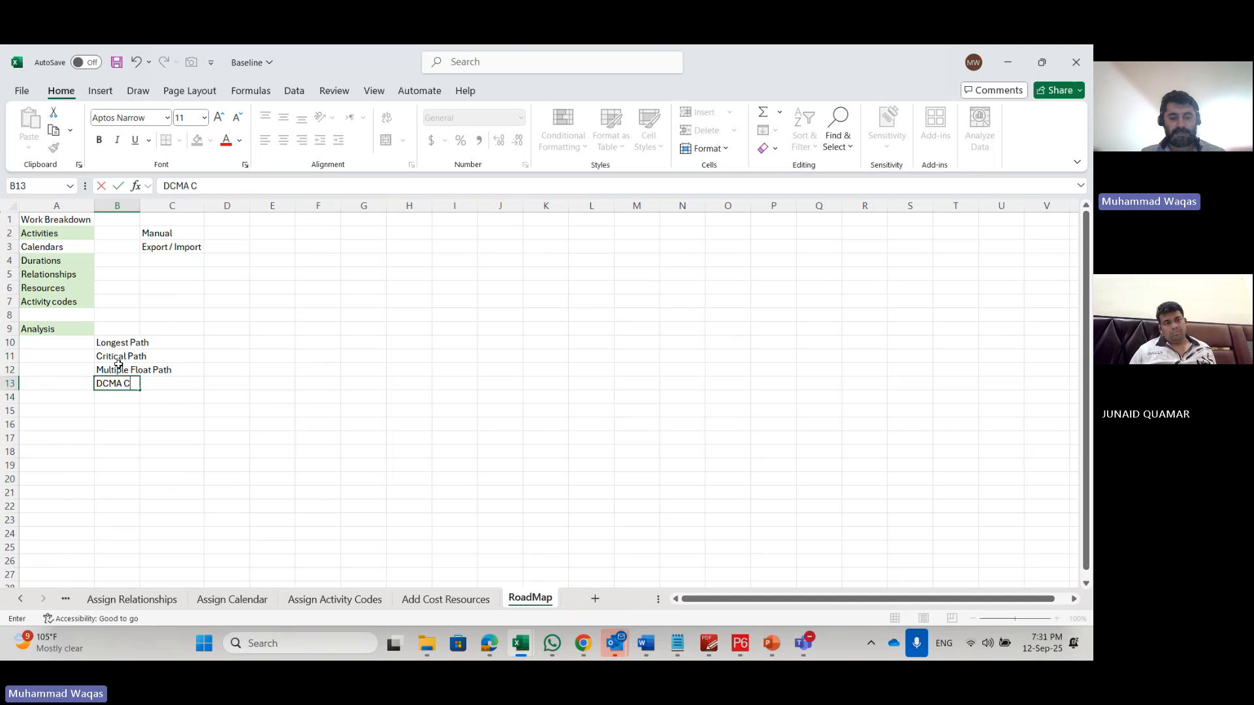
type("hecks")
key("Return")
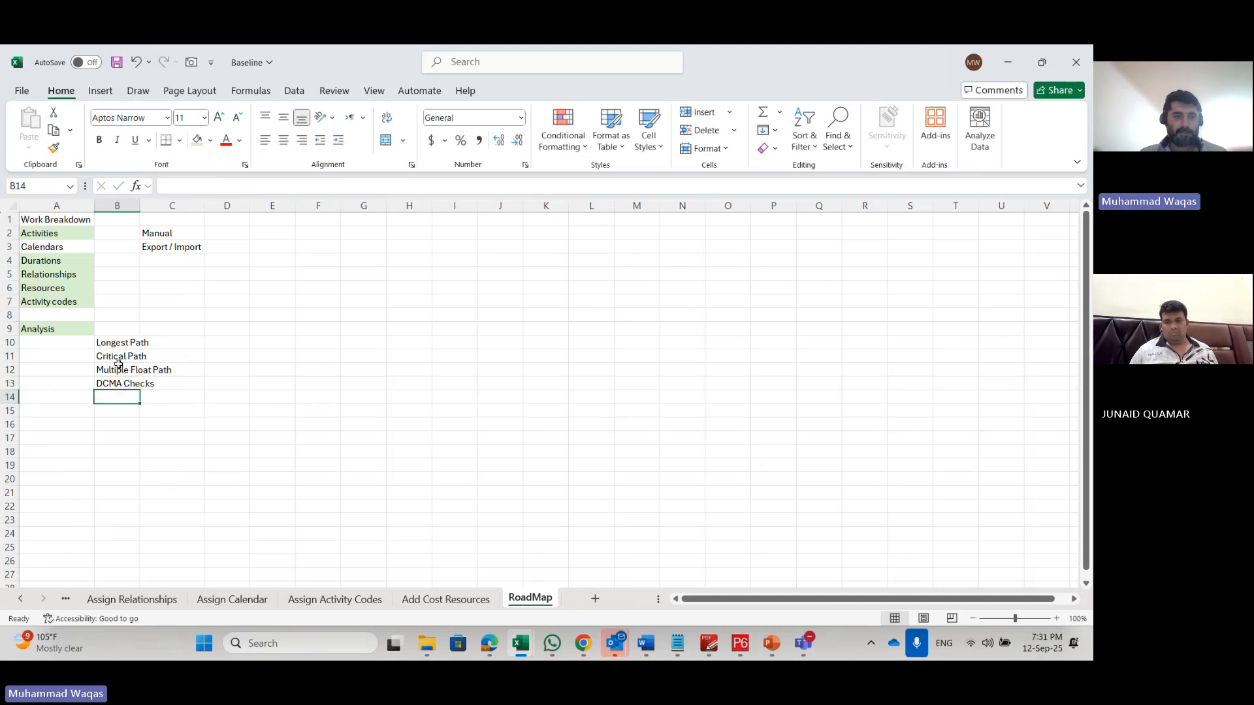
double_click(140, 202)
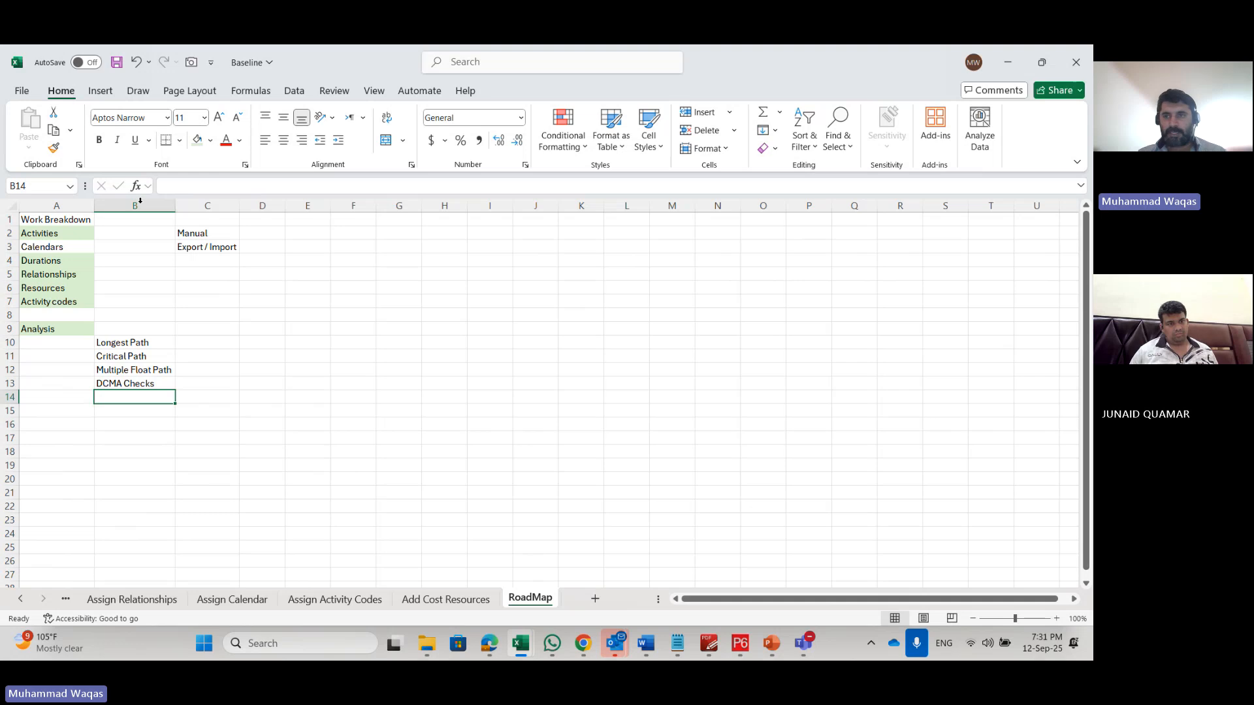
Step: Enter Narrative / Presentation in B14 below DCMA Checks
type("Nar")
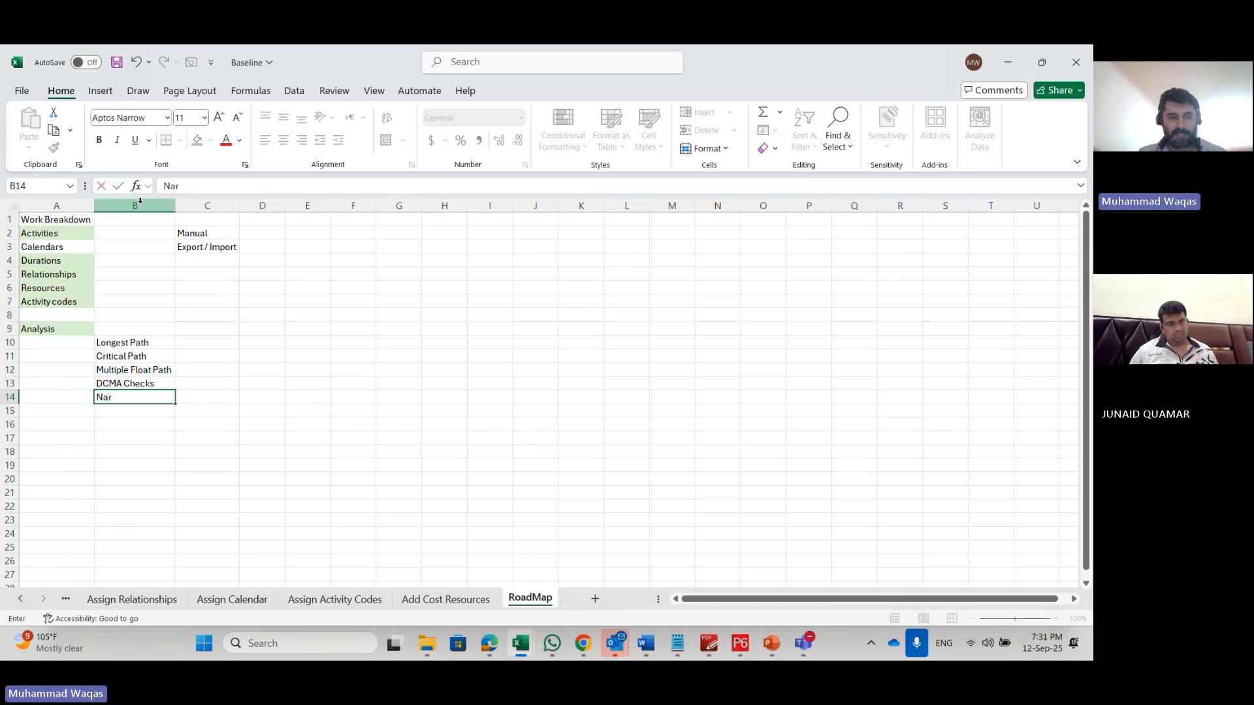
type("rative")
key("Return")
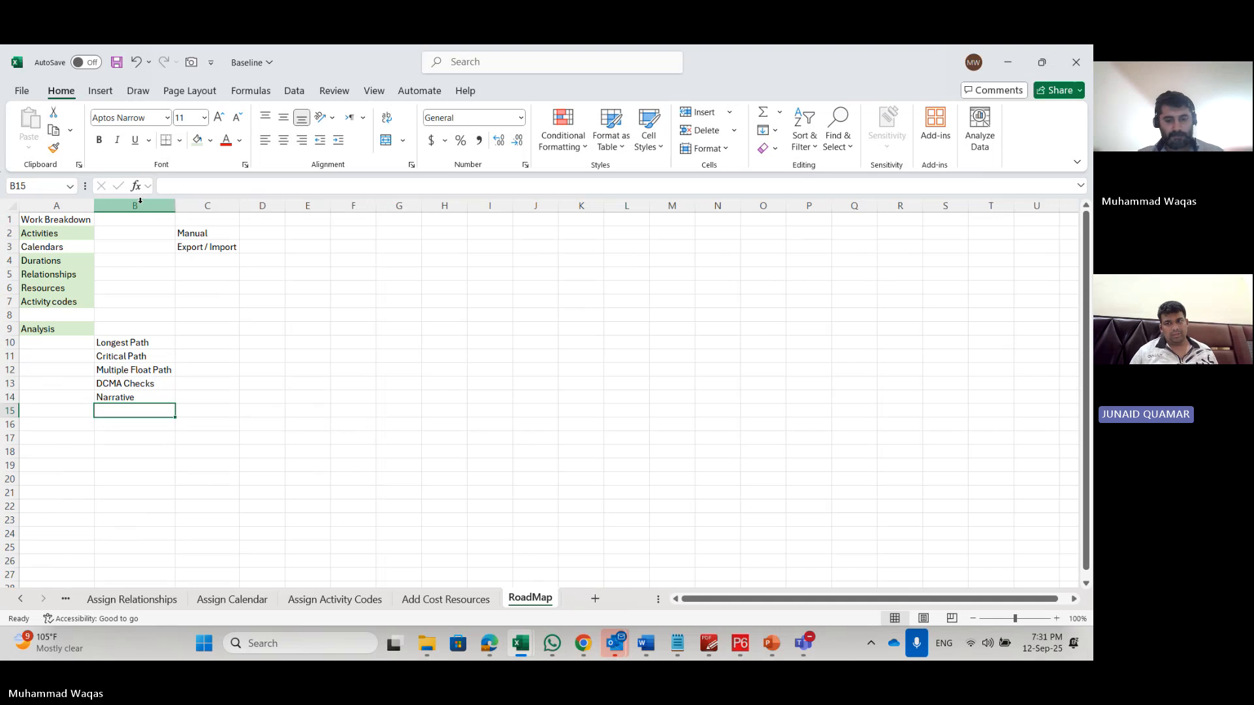
double_click(165, 397)
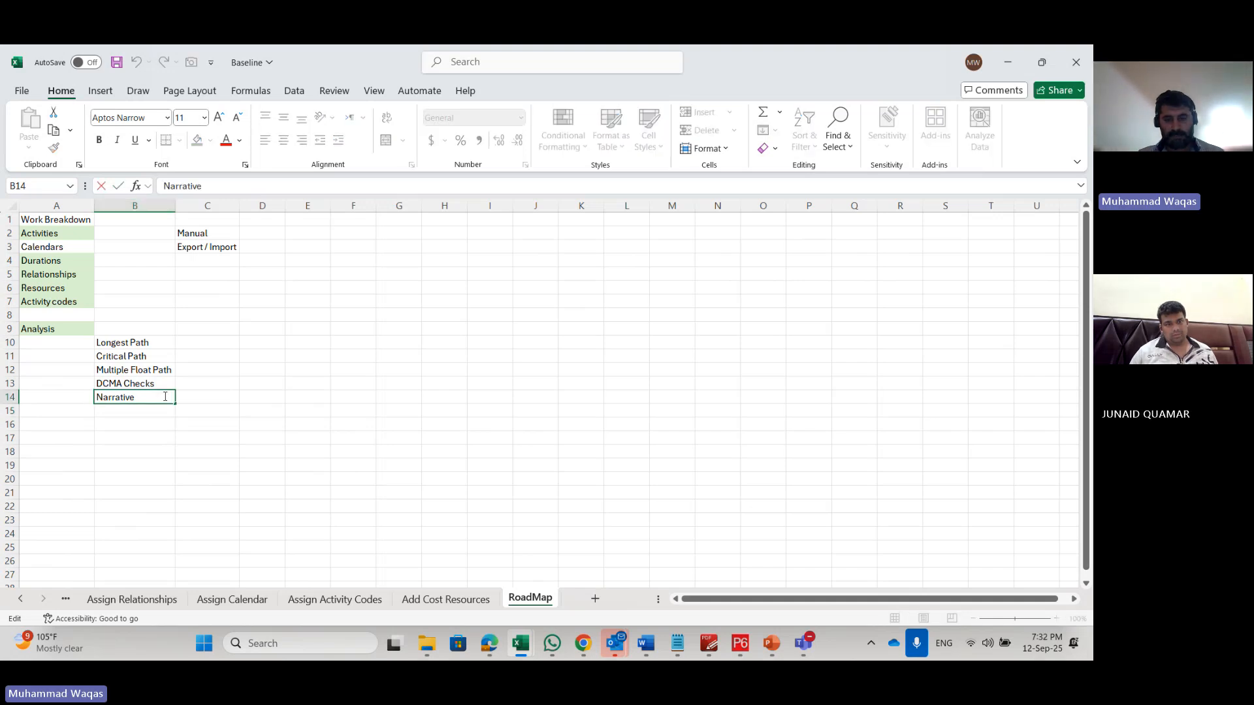
type("/ Presentation")
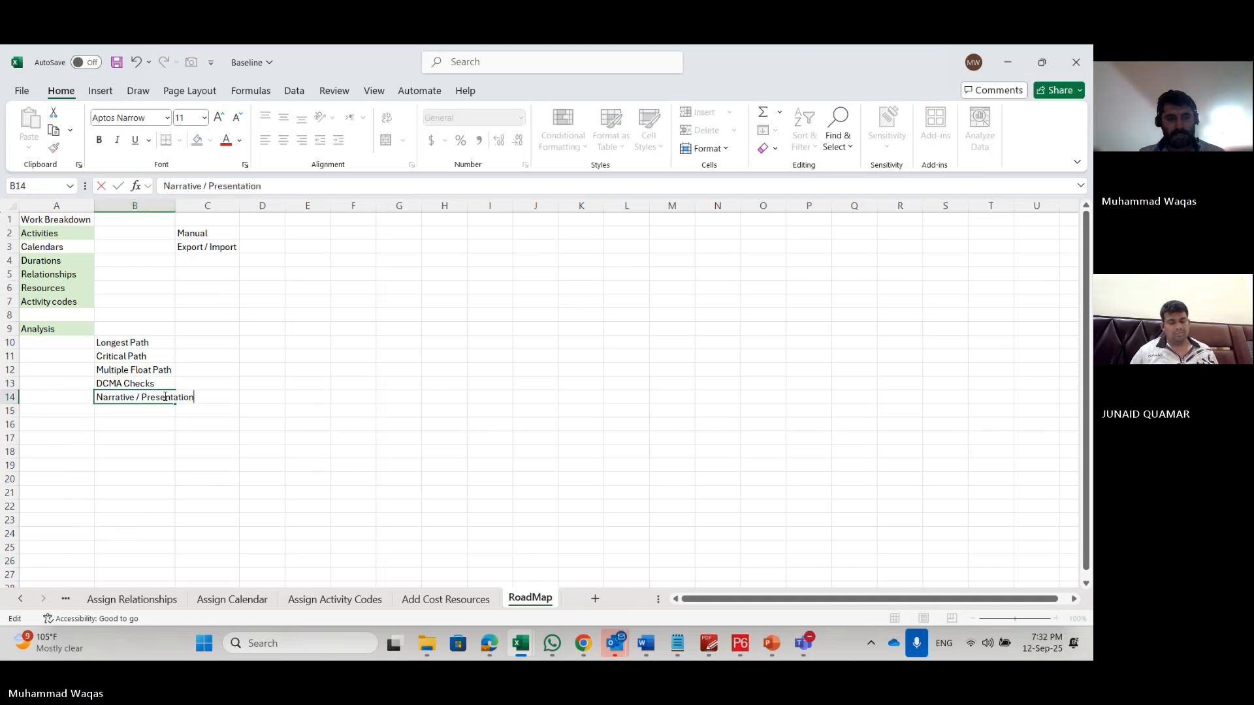
key("Return")
Step: Enter Histograms / S Curves in B15 as the next item of the analysis list
type("Hg")
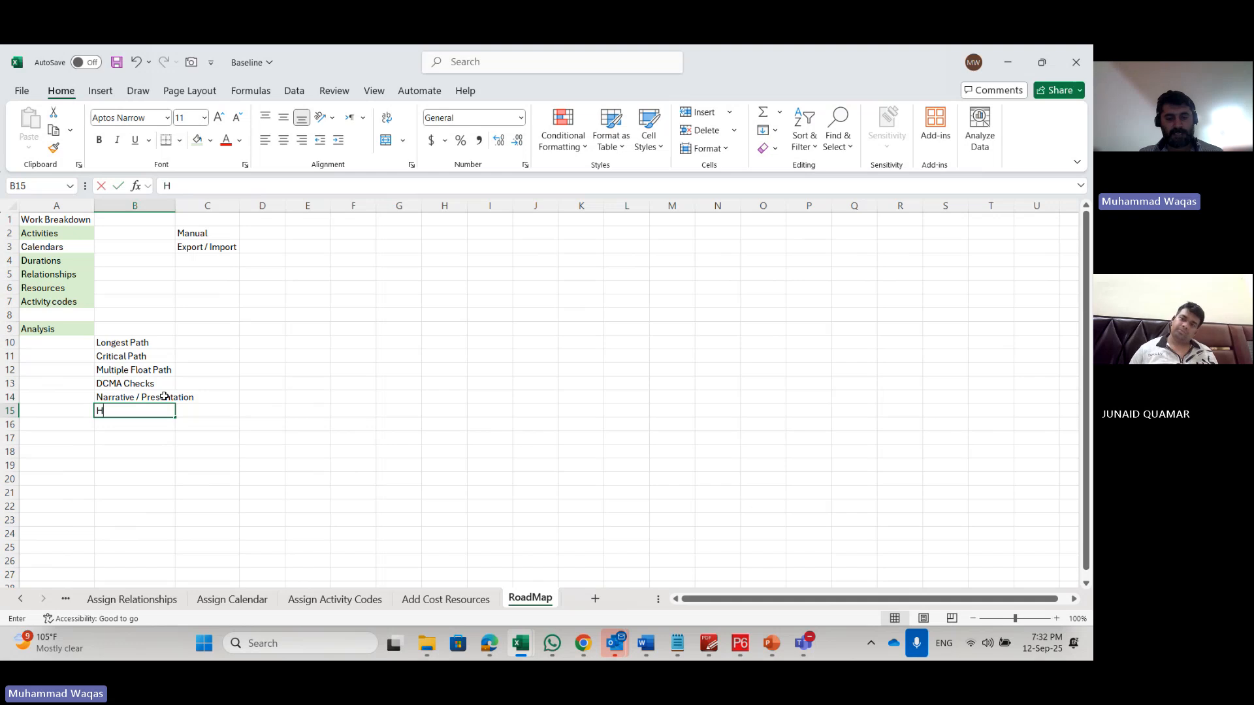
key("BackSpace")
type("ist")
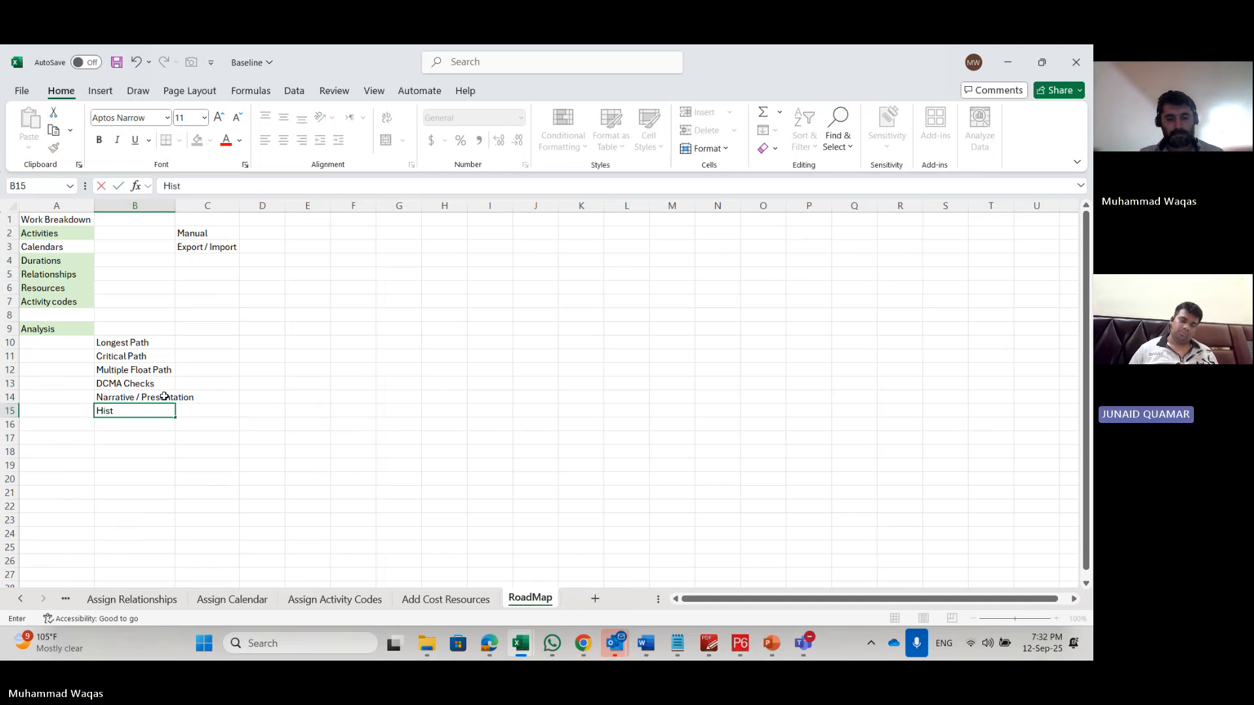
key("BackSpace")
type("togram")
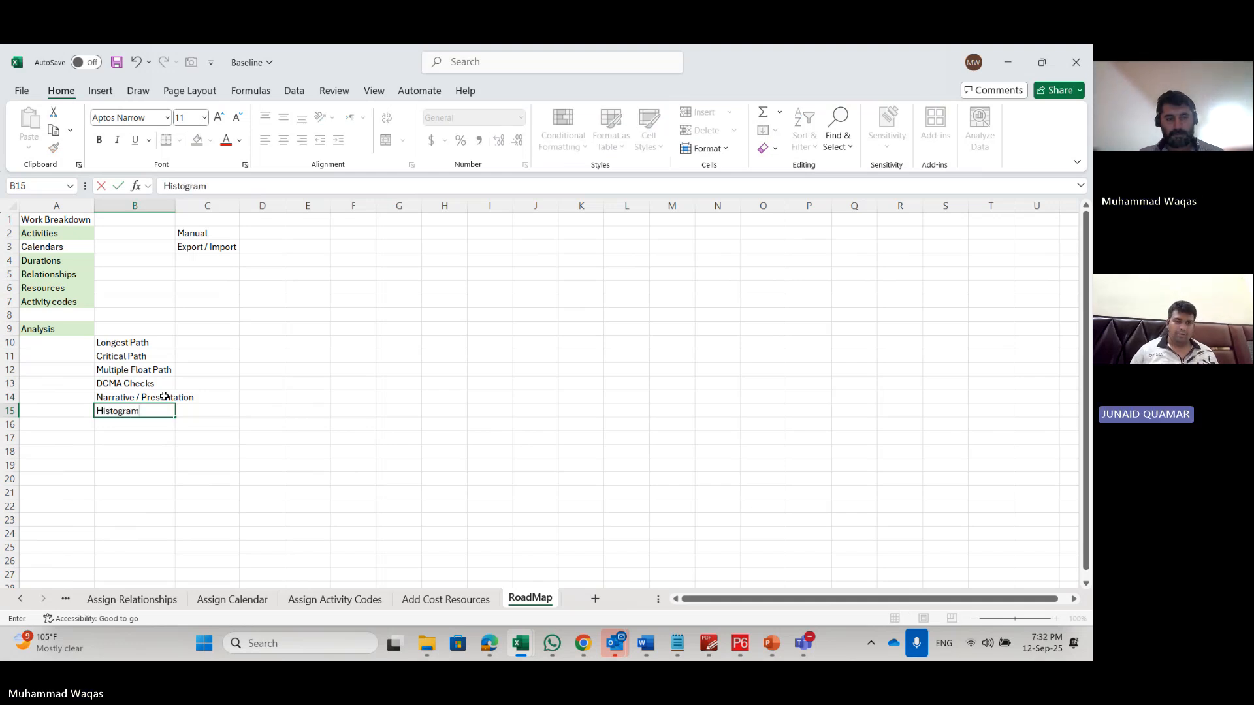
type("s /")
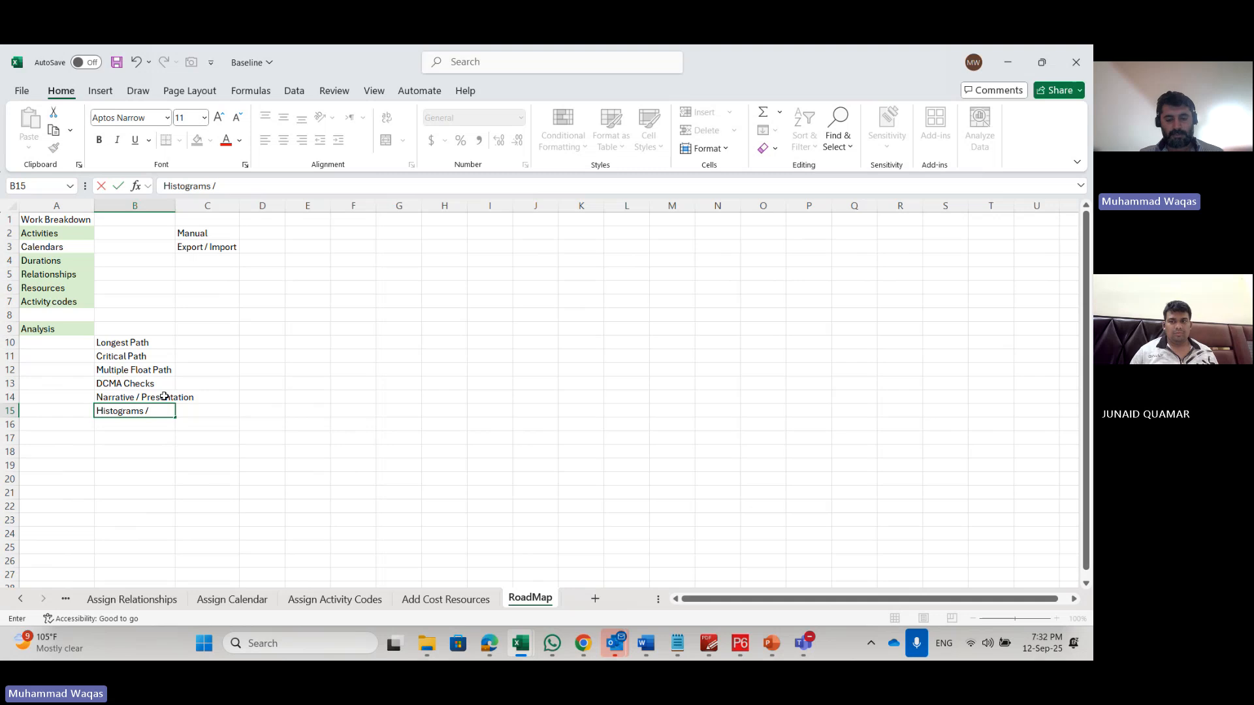
type(" S Curv")
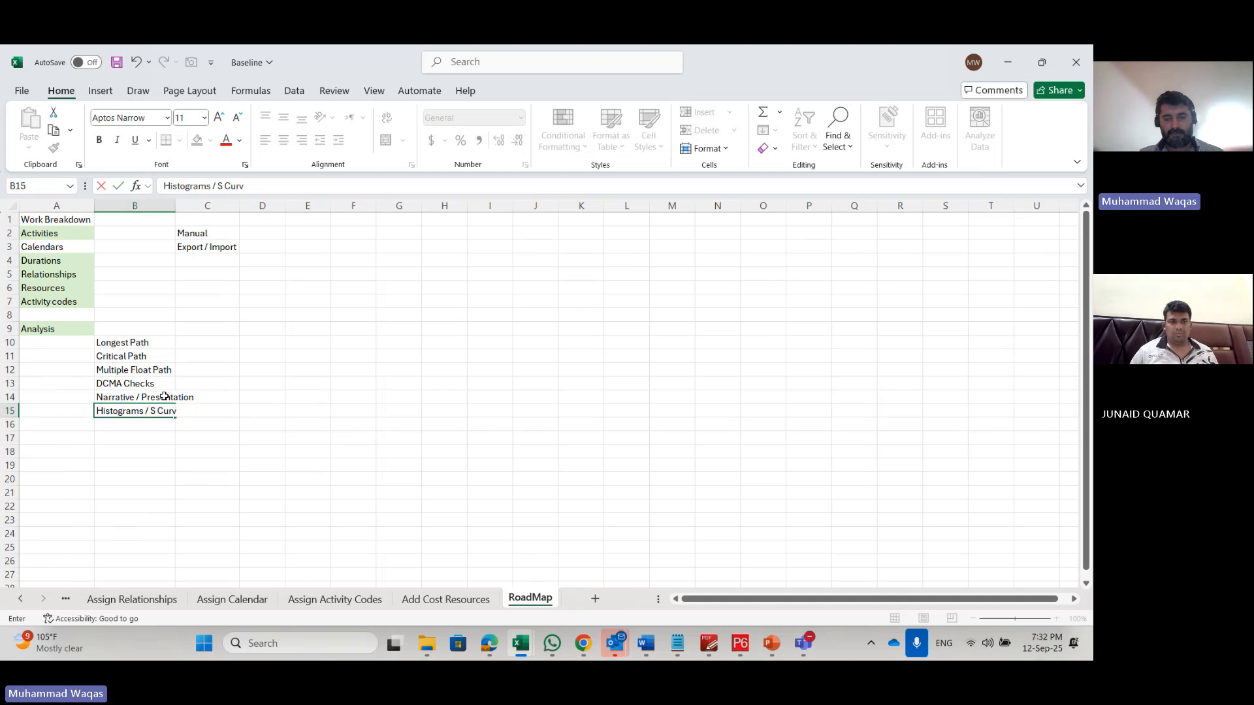
type("es")
key("Return")
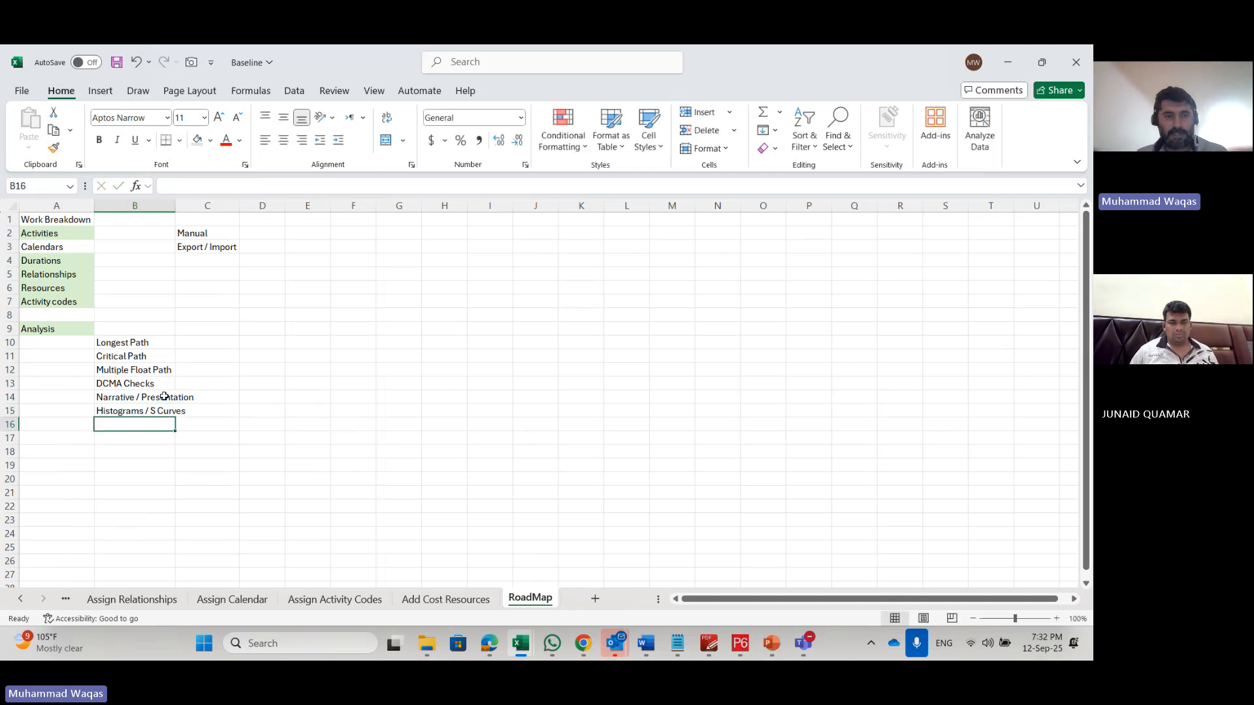
Step: Fit column B's width to its text and enter Excel / Primavera in C15 beside Histograms / S Curves
double_click(175, 205)
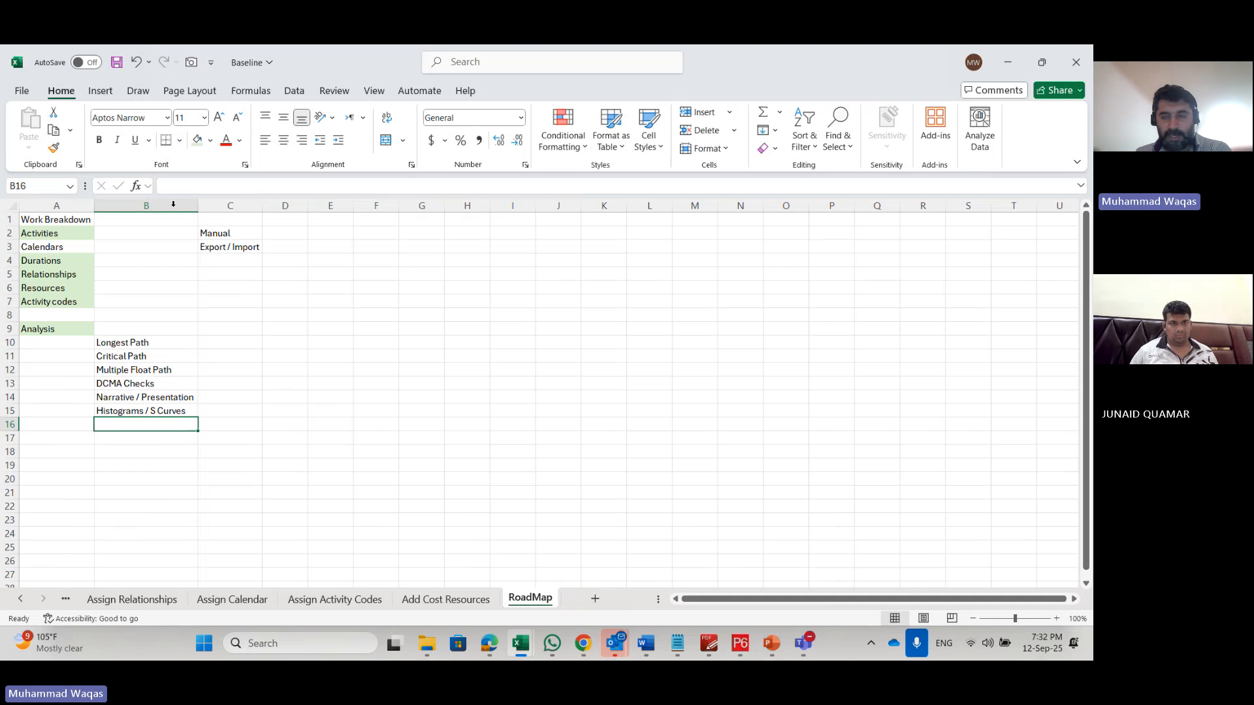
left_click(327, 343)
left_click(214, 411)
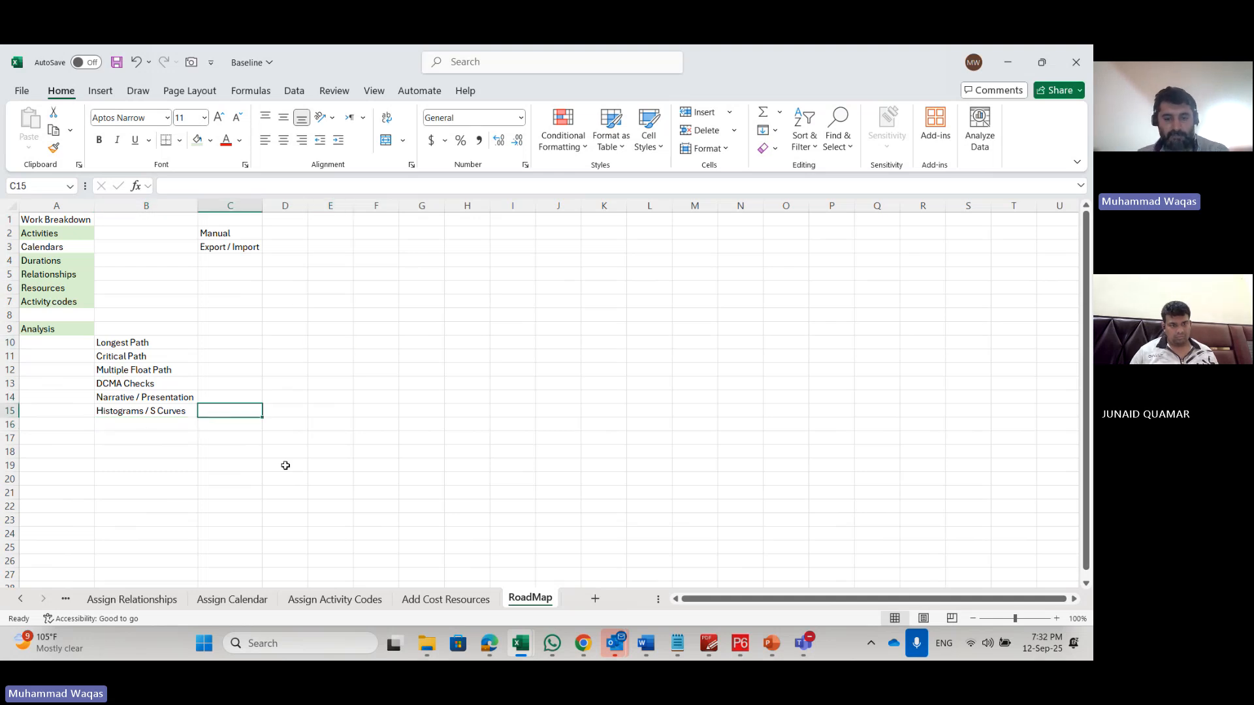
type("Exce")
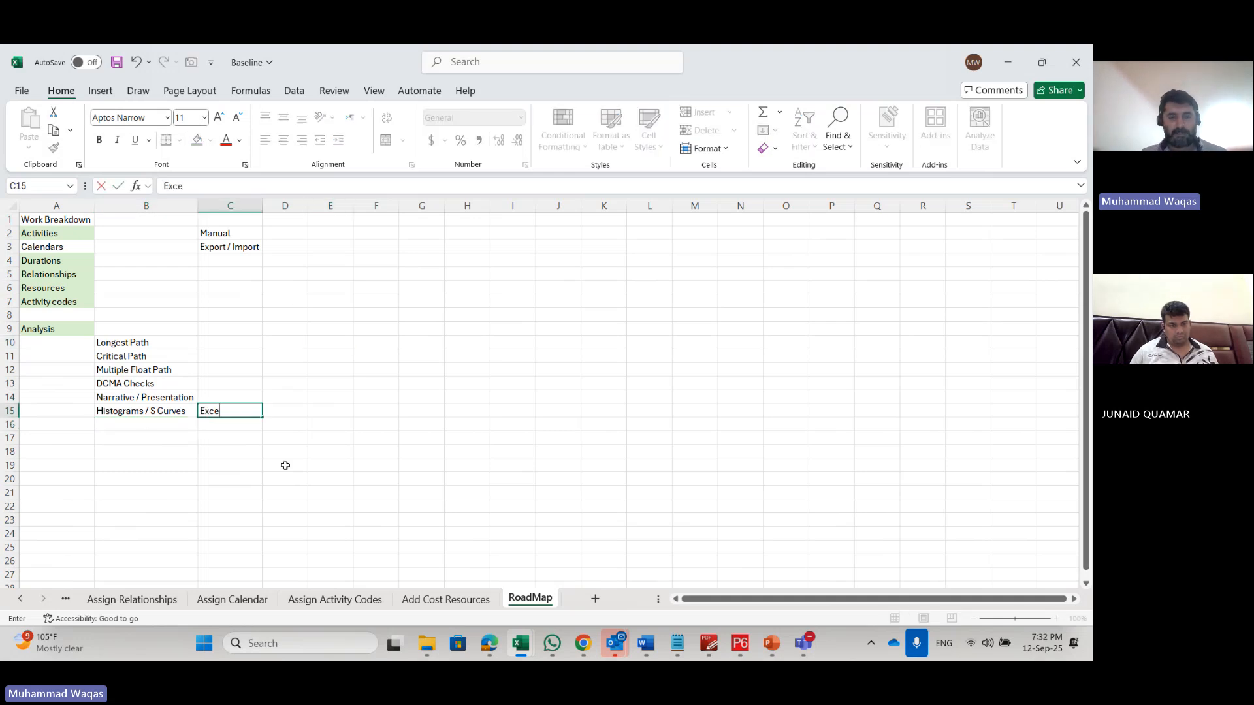
type("l")
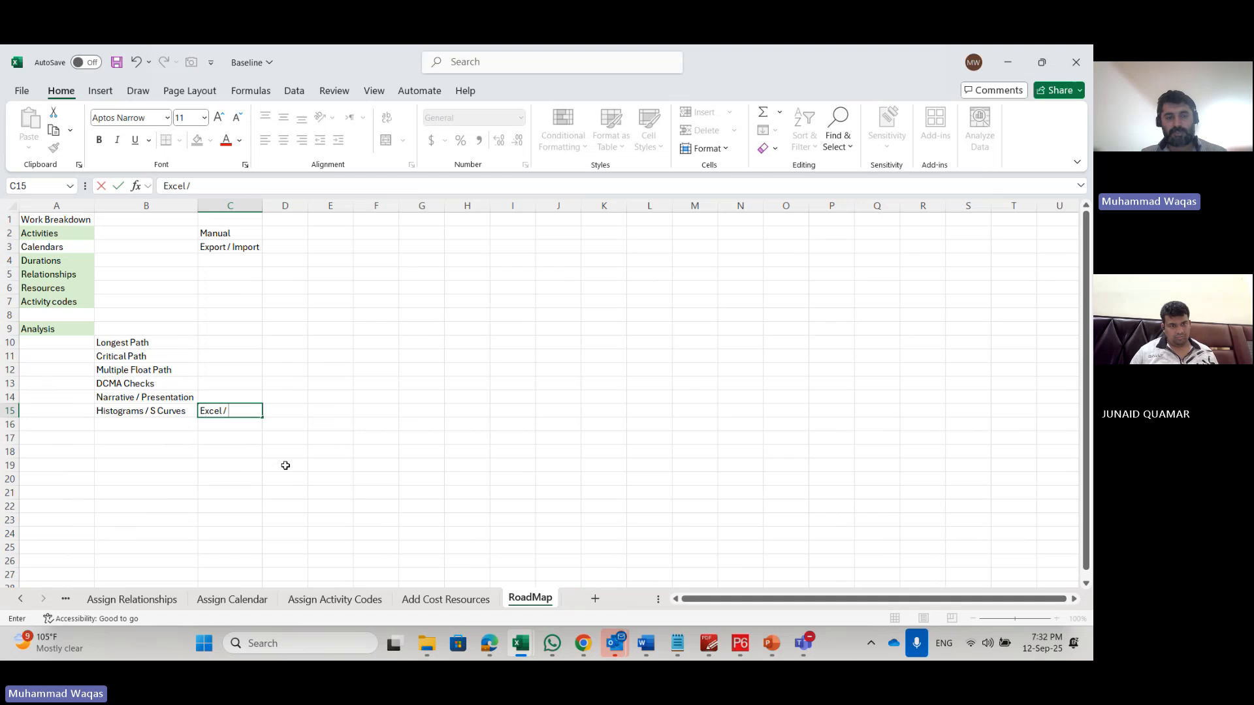
type(" / Primavera")
key("Return")
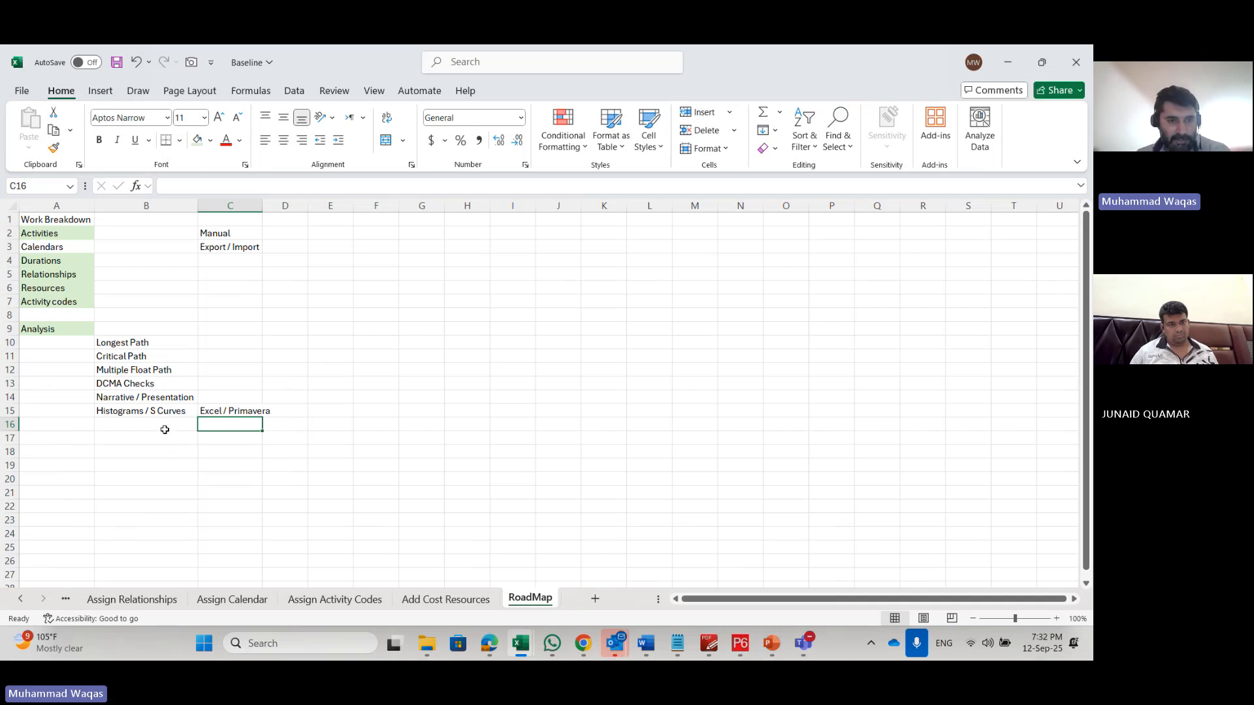
Step: Enter the heading Update Schedule in A17 and its first item, how to update, in B18
left_click(71, 437)
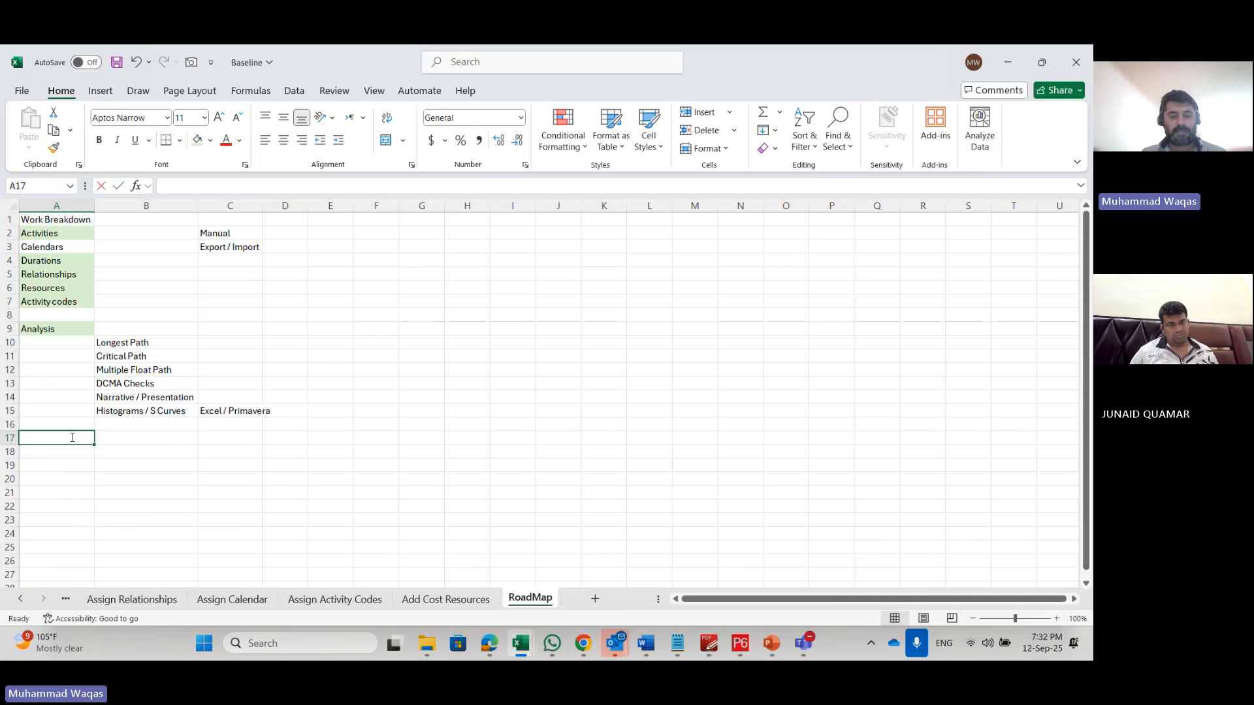
type("Update Schedule")
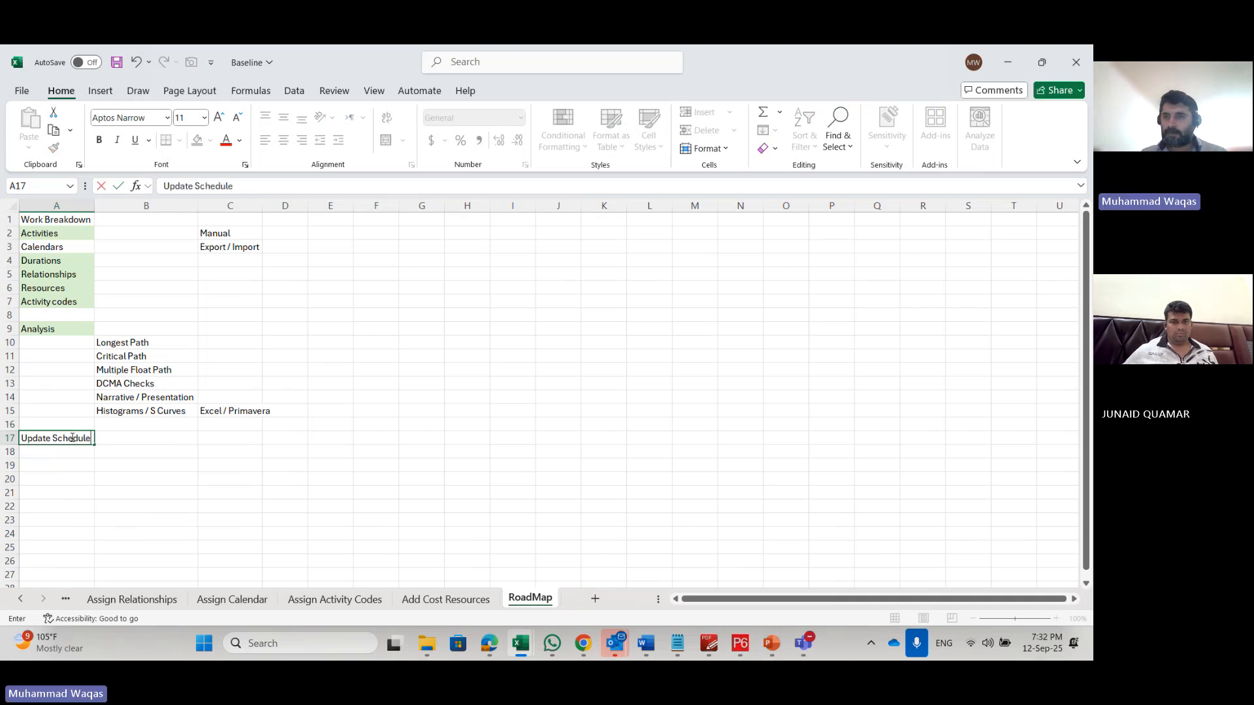
key("Return")
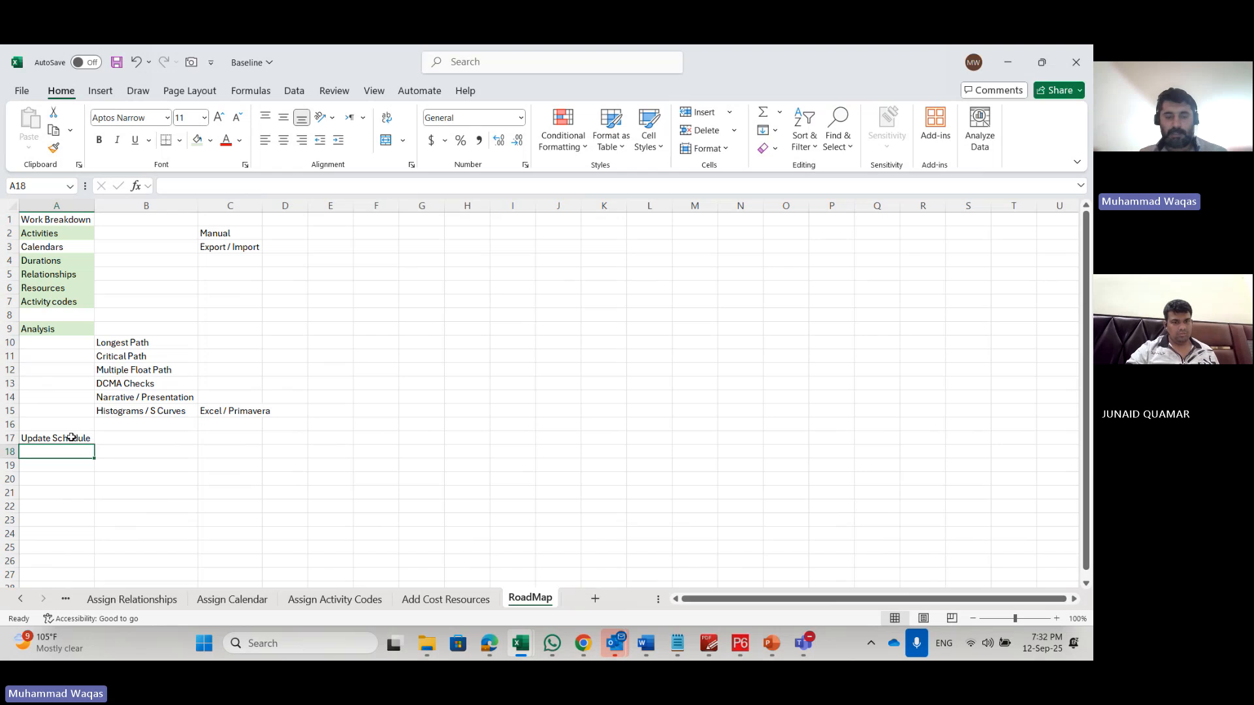
key("Tab")
type("h")
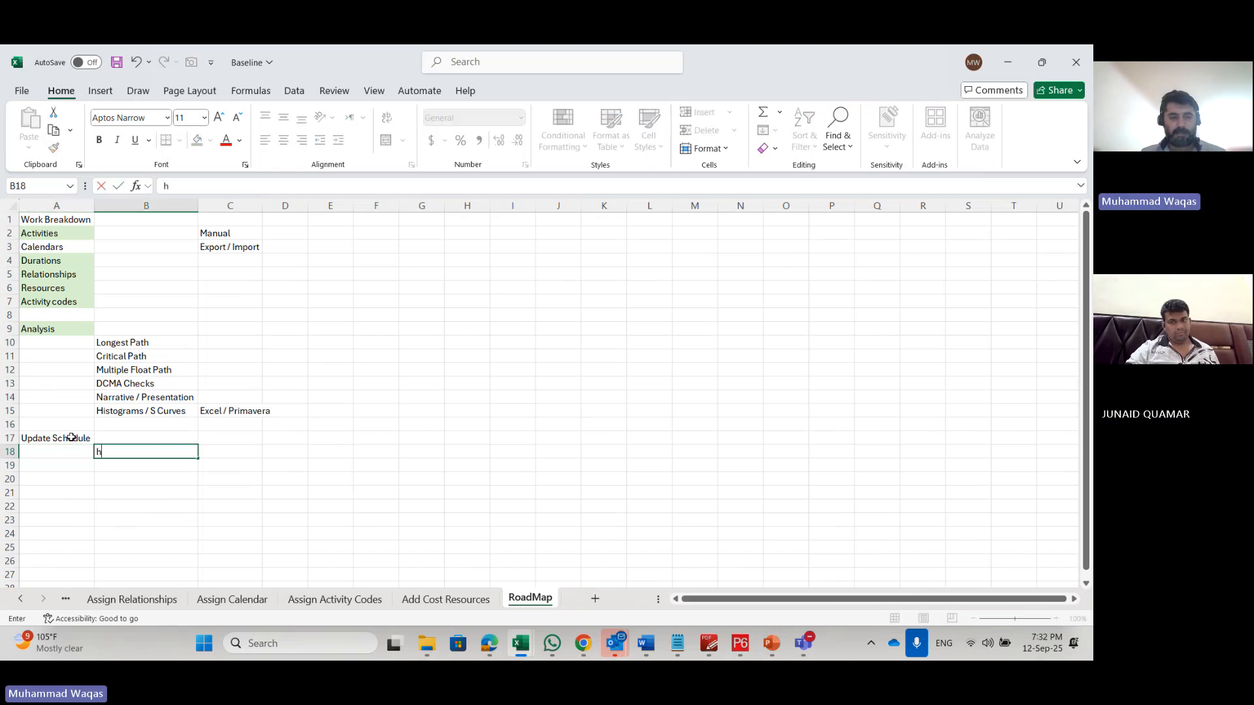
type("ow to up")
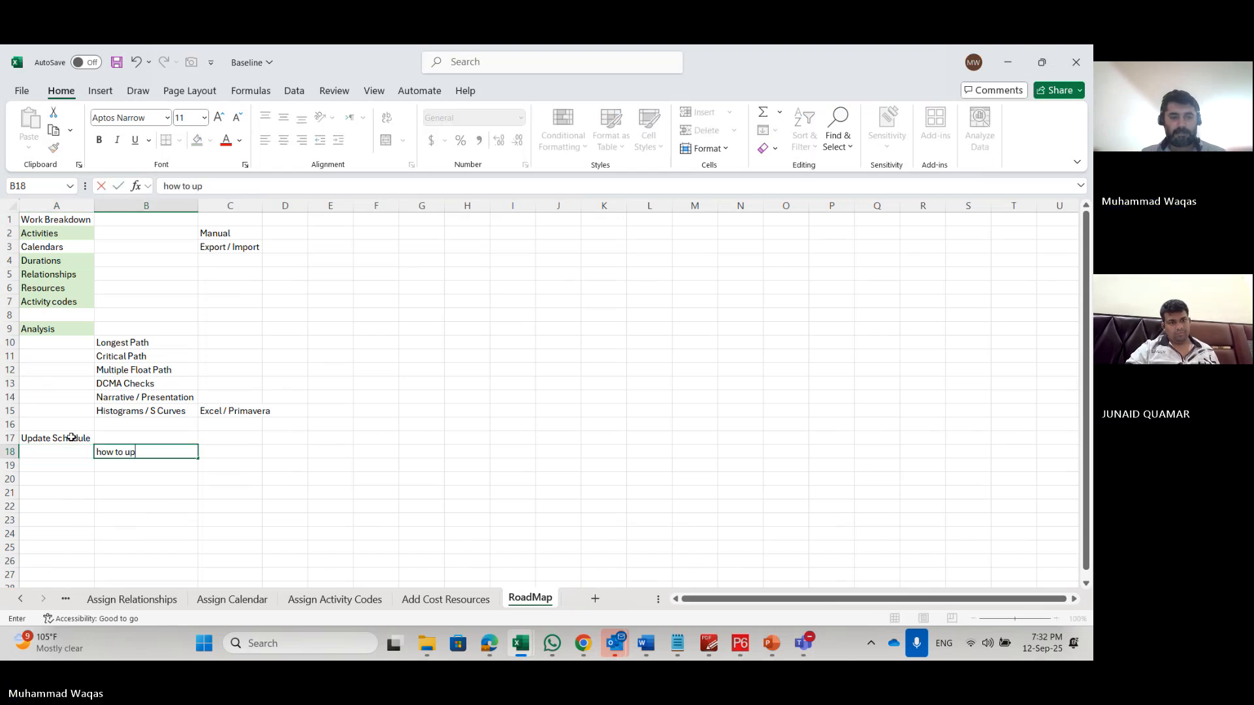
type("date")
key("Return")
Step: Enter maintain & assign baseline in B19 and Comparison in B20 as further Update Schedule items
type("main")
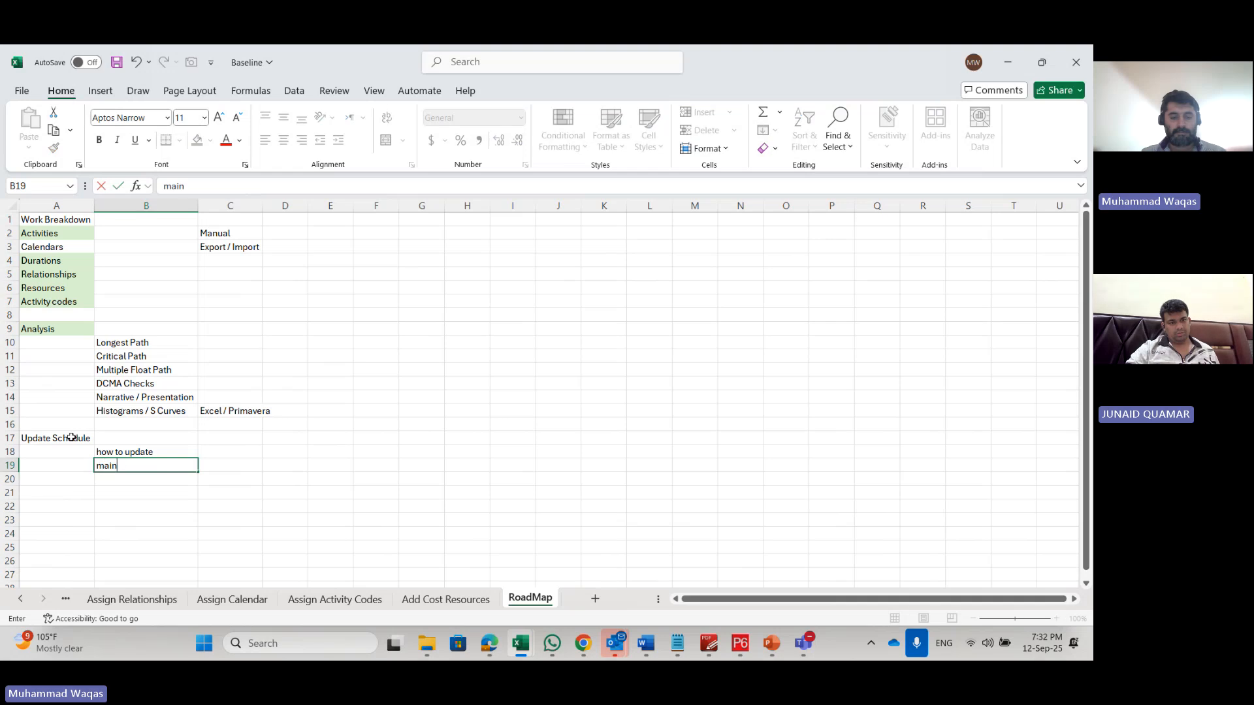
type("tain & ass")
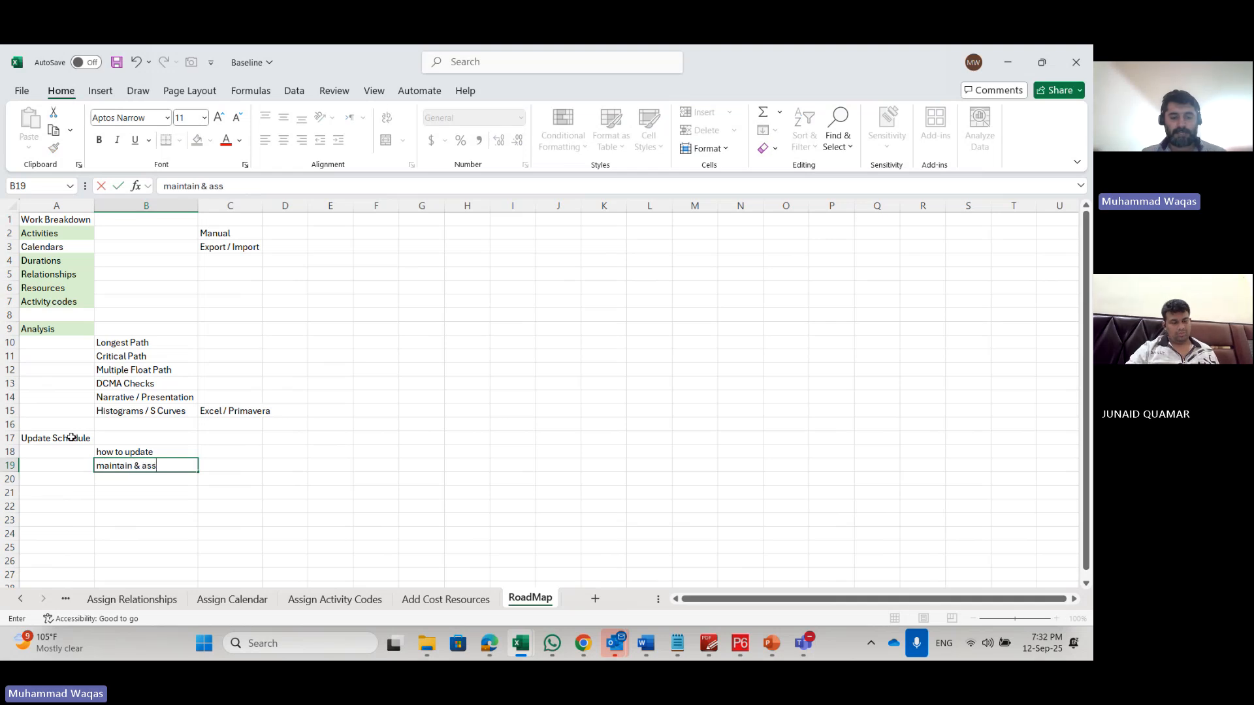
type("ign baseline")
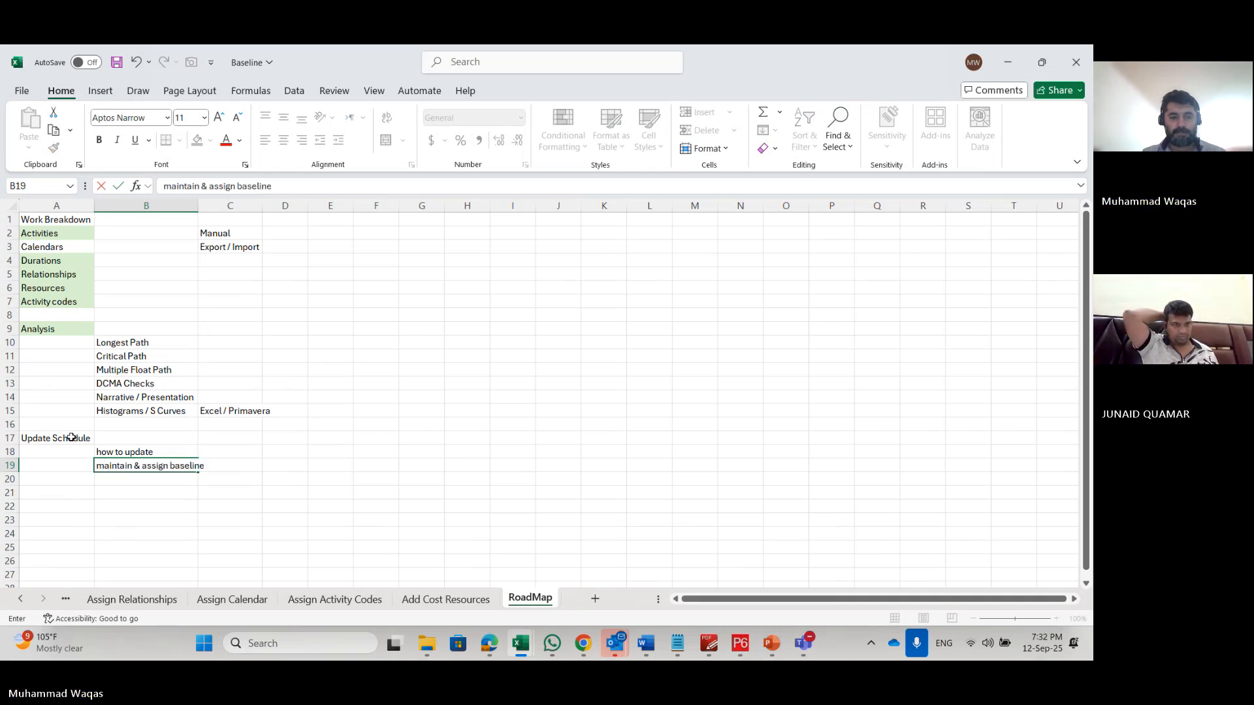
key("Return")
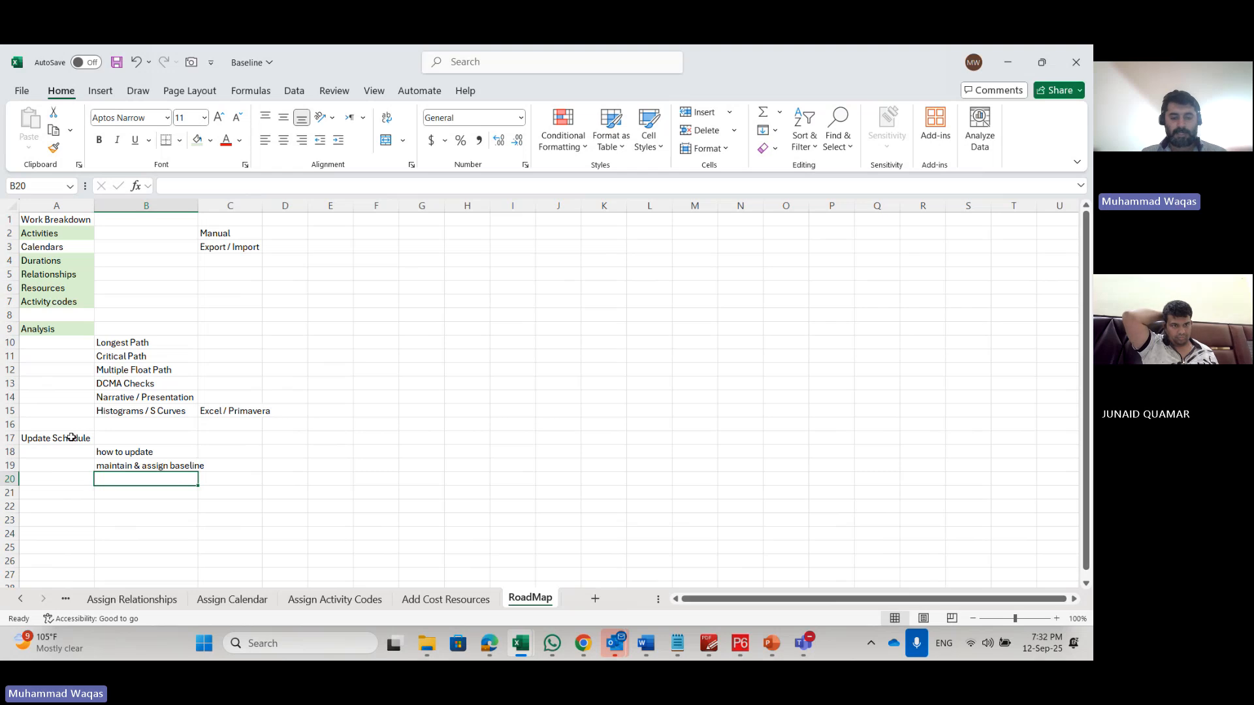
type("Comparison")
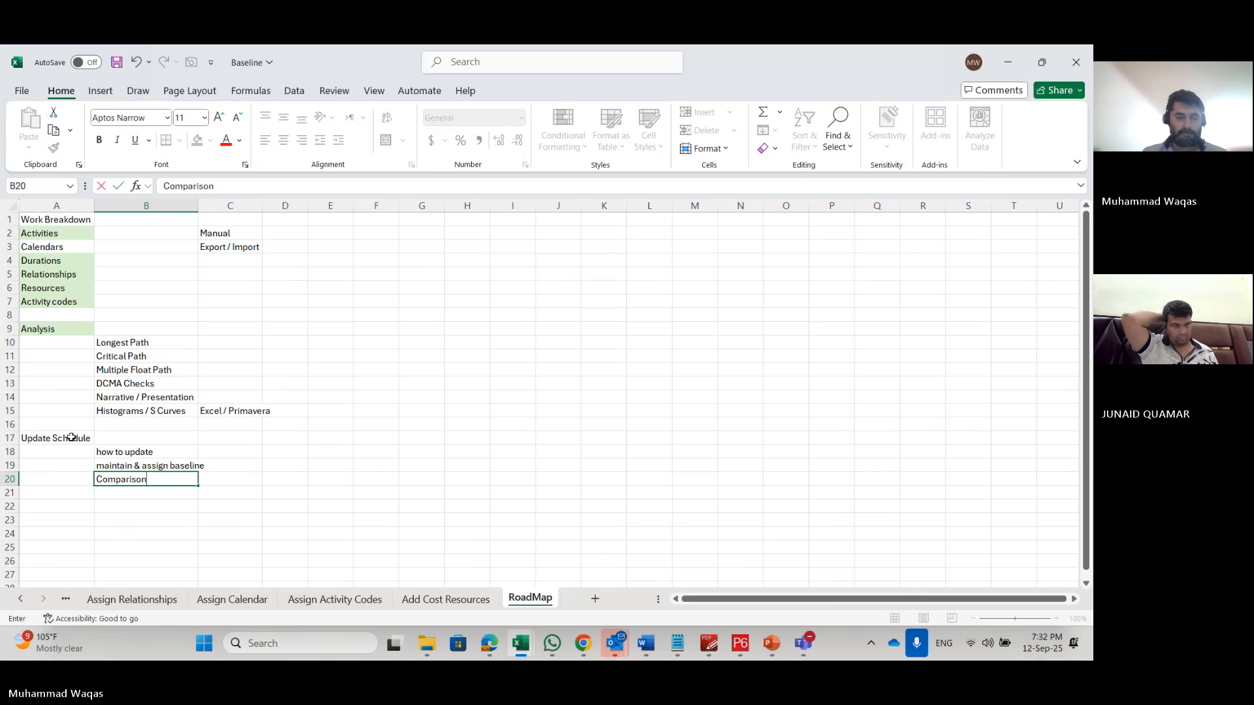
key("Return")
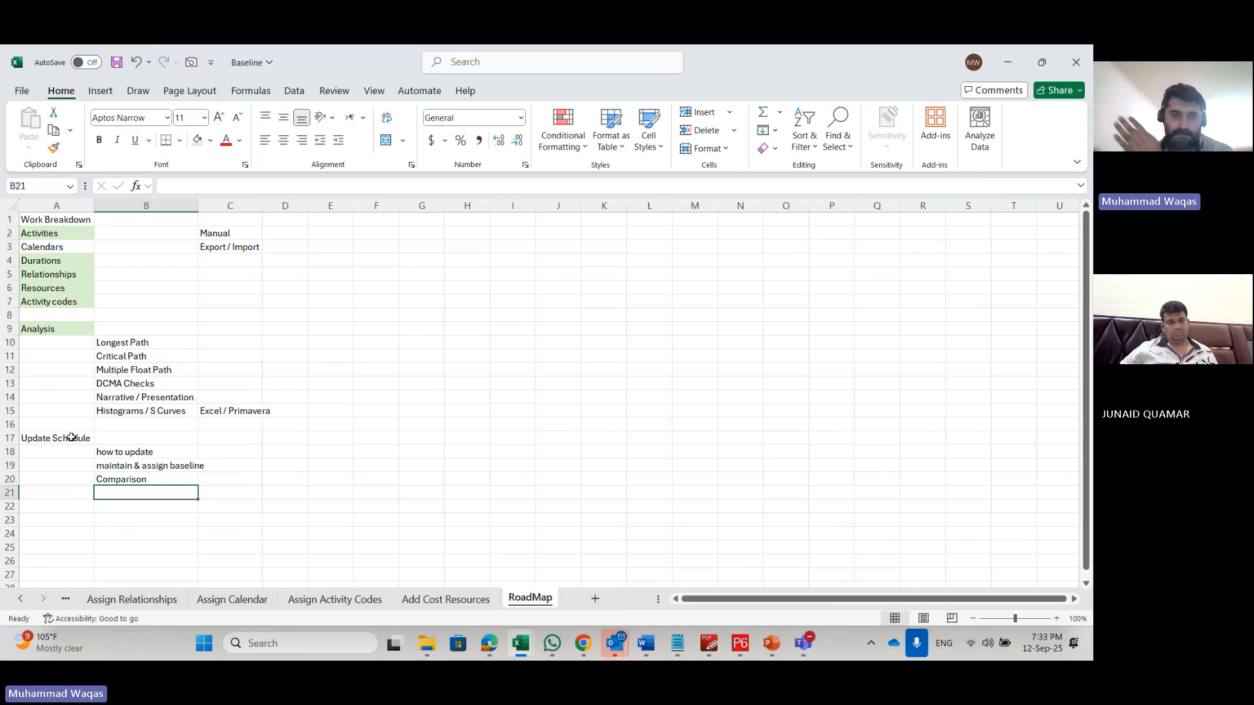
Step: Enter the heading Delay Analysis in A21 and its item TIA in B22
left_click(59, 494)
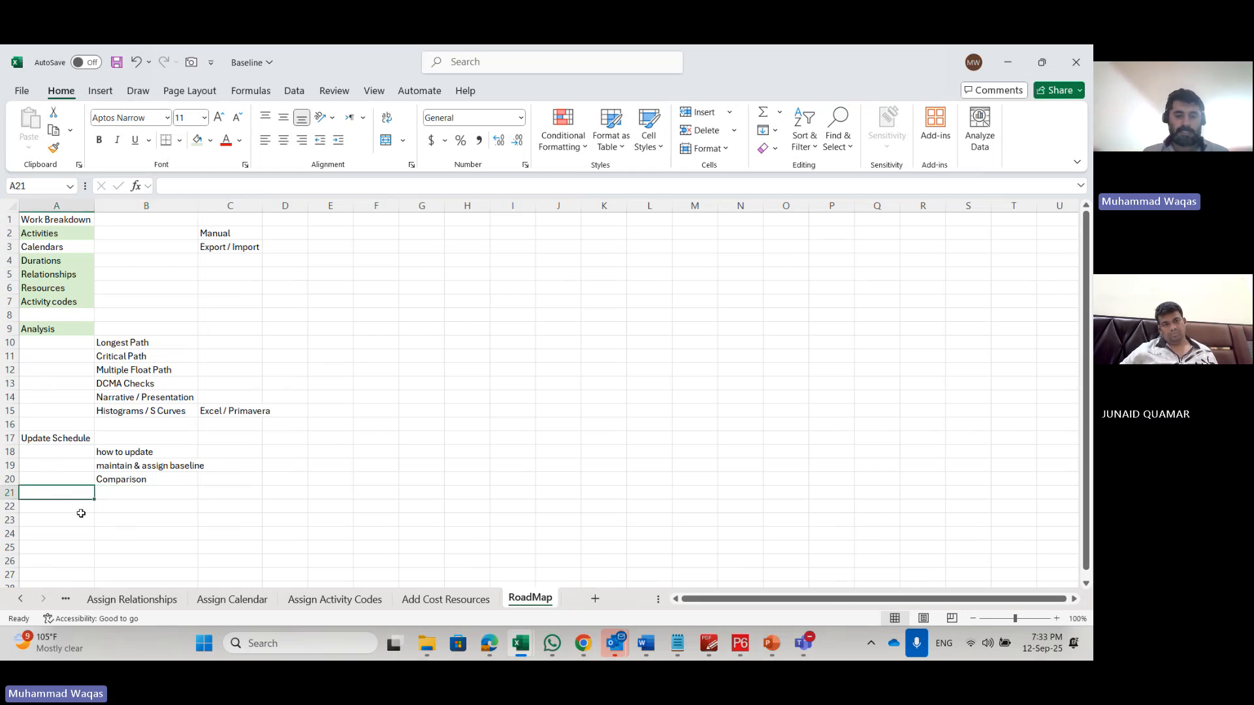
type("Delay na")
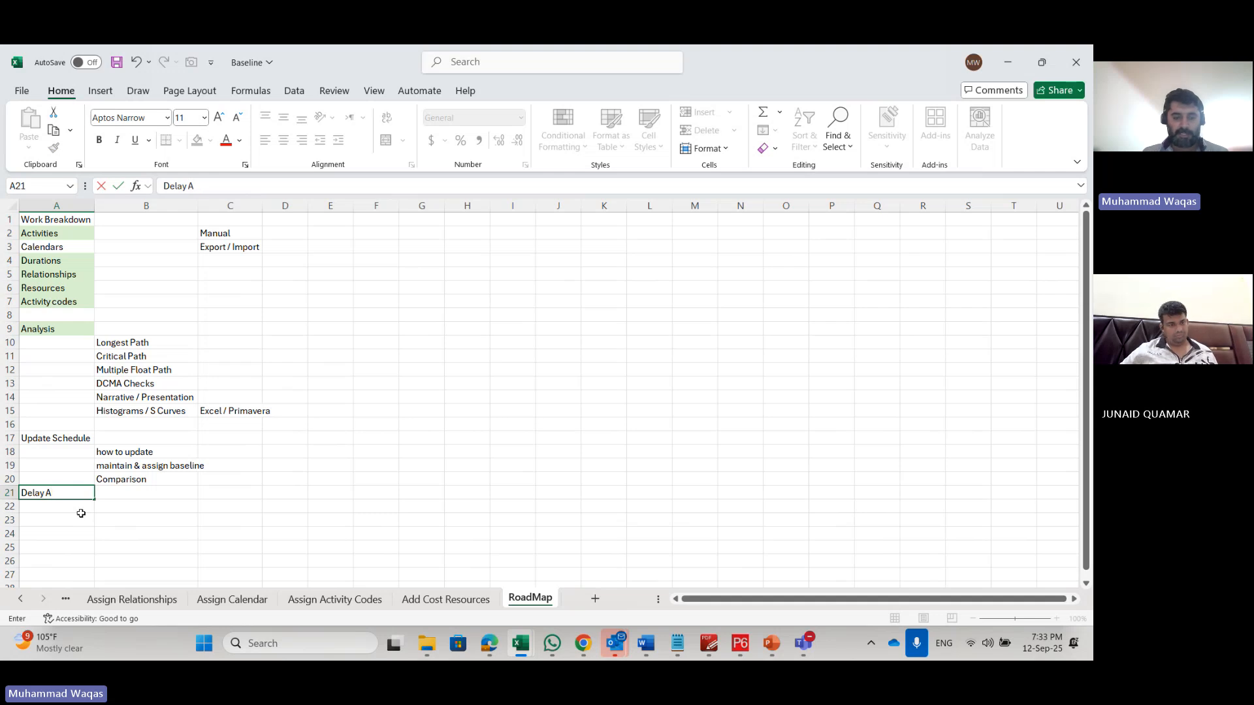
type("nalysis")
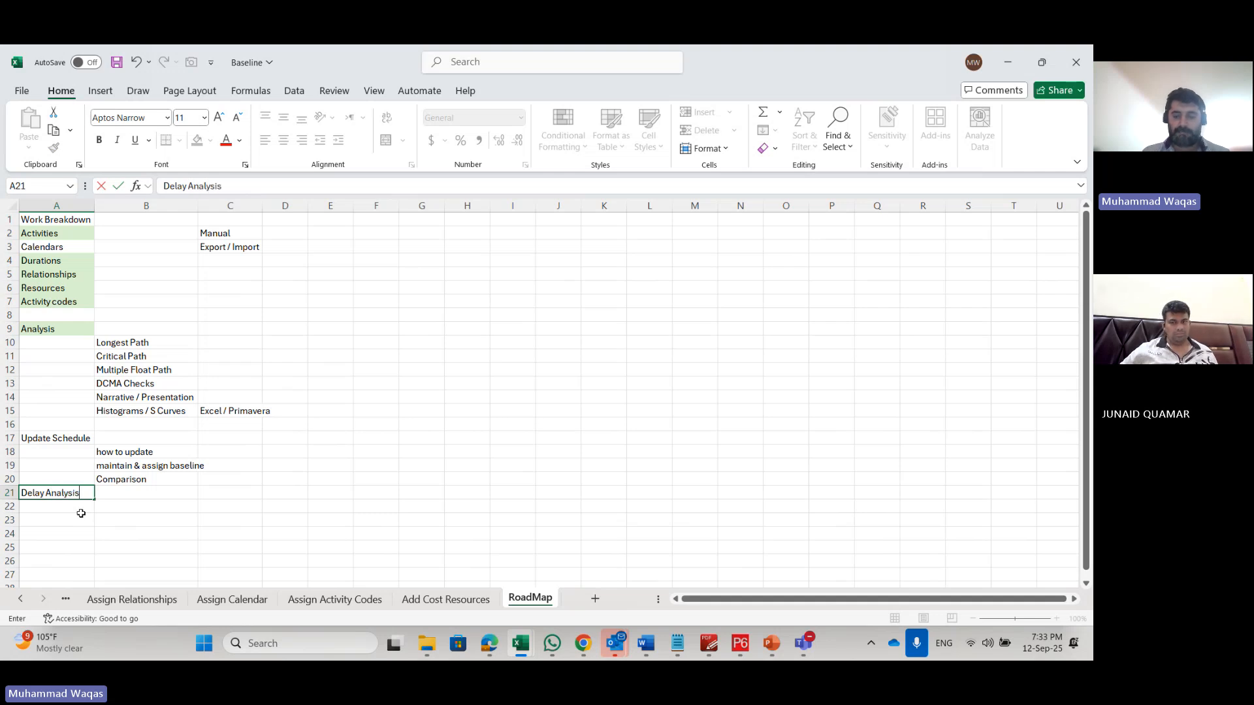
key("Tab")
key("Down")
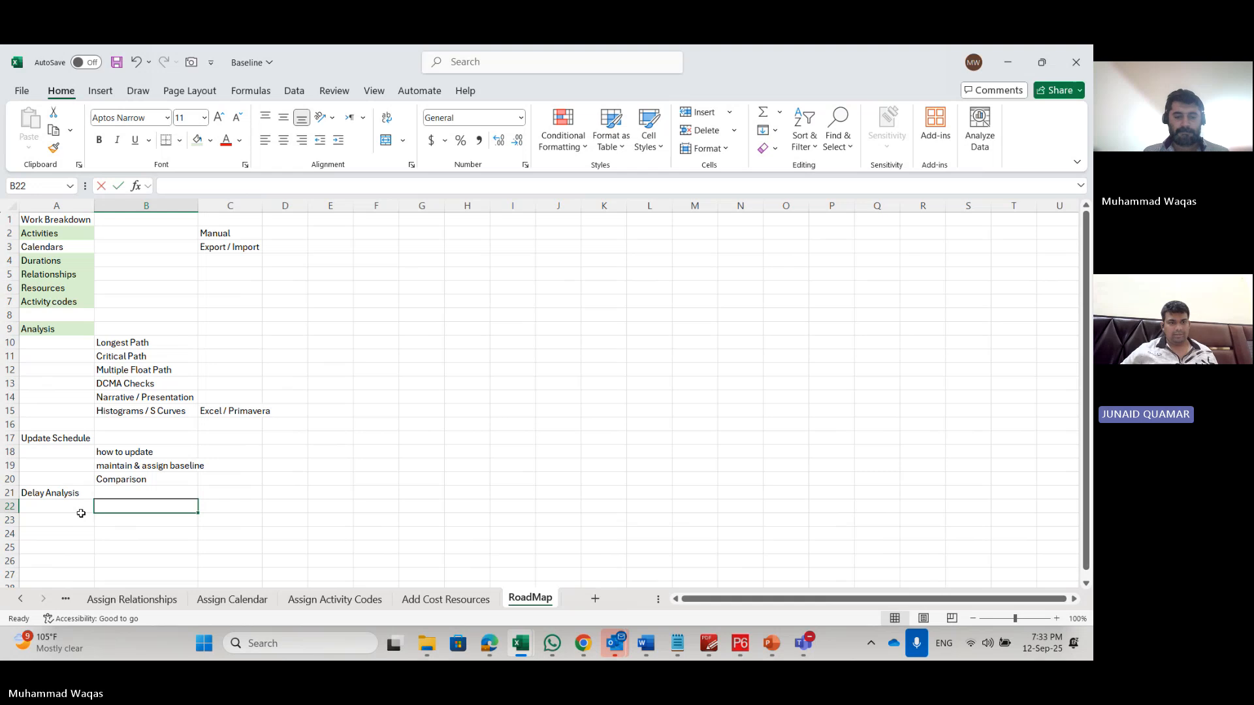
type("TIA")
key("Return")
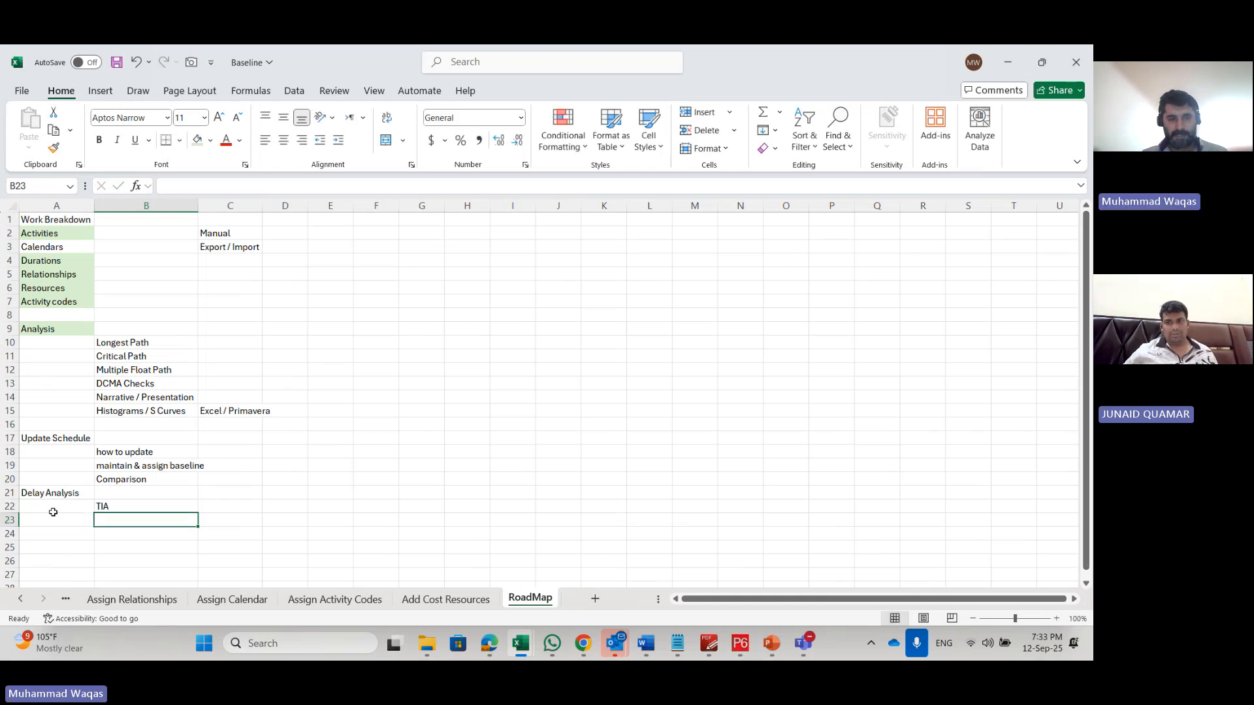
Step: Insert a blank row above the Delay Analysis heading to separate it from the Update Schedule list
left_click(13, 492)
key("ctrl+shift+plus")
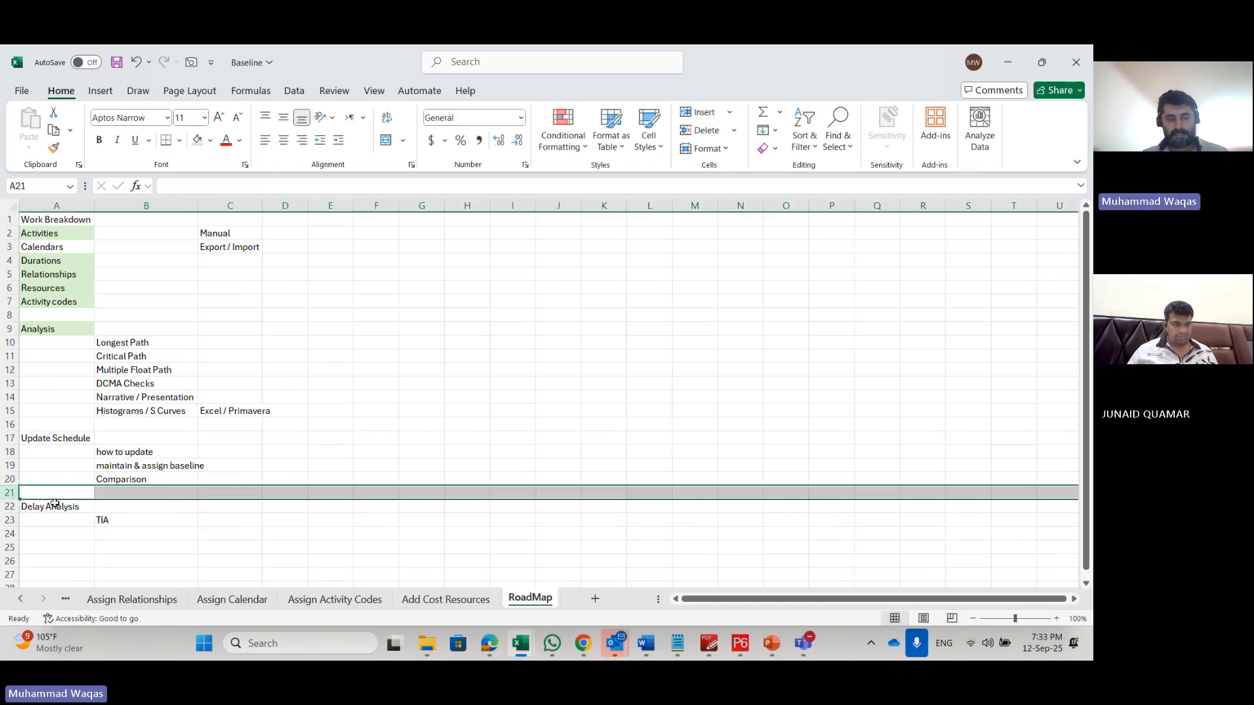
left_click(154, 508)
left_click(149, 525)
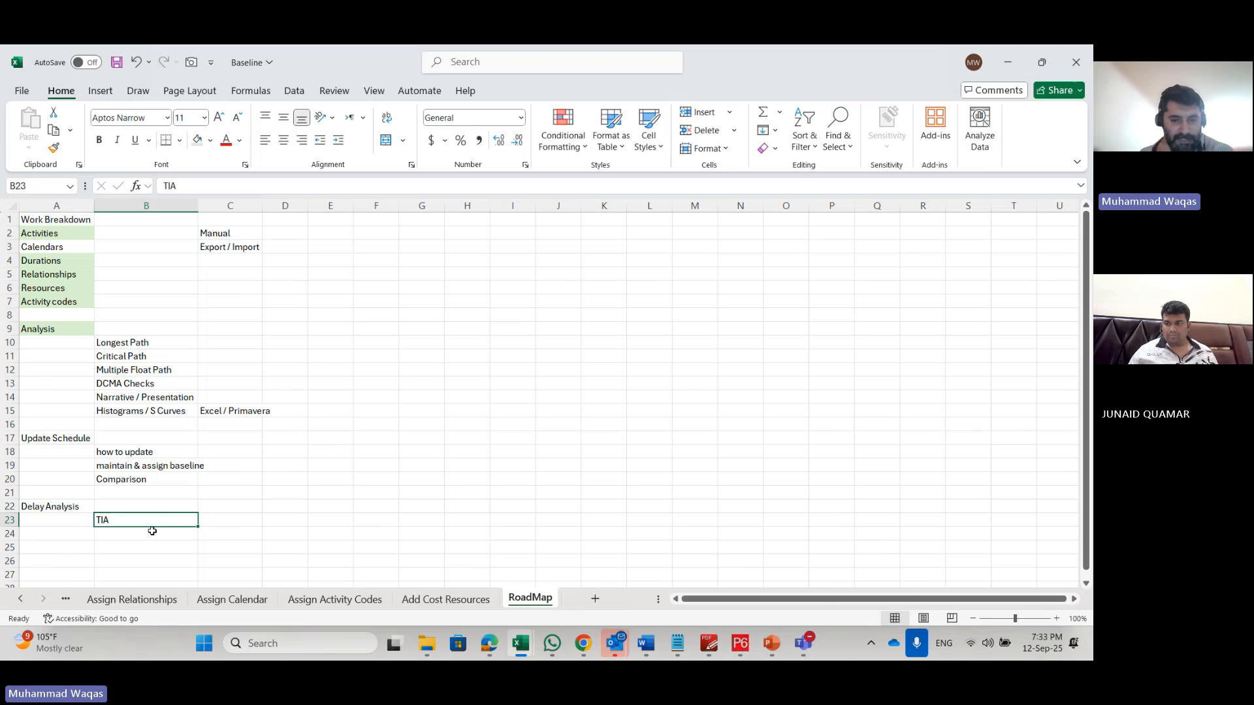
Step: Review the session plan in the P6 Advance Learning schedule workbook and return to the Baseline workbook's RoadMap sheet
left_click(530, 645)
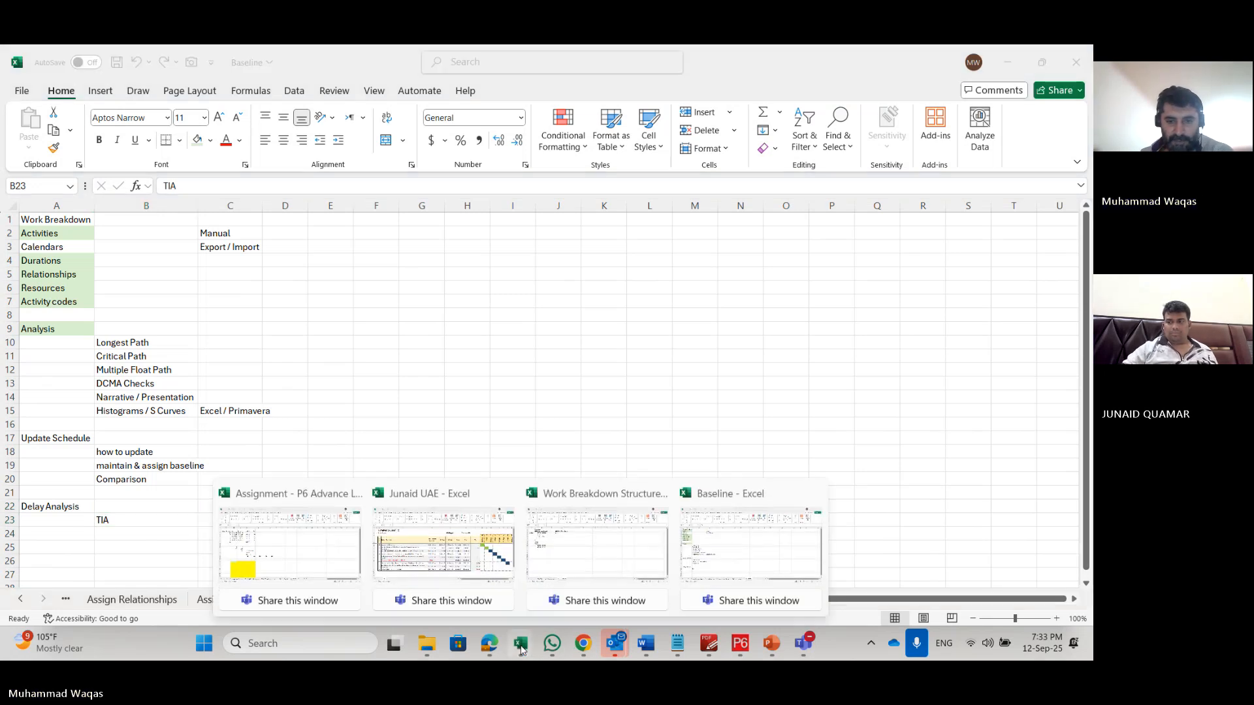
left_click(468, 573)
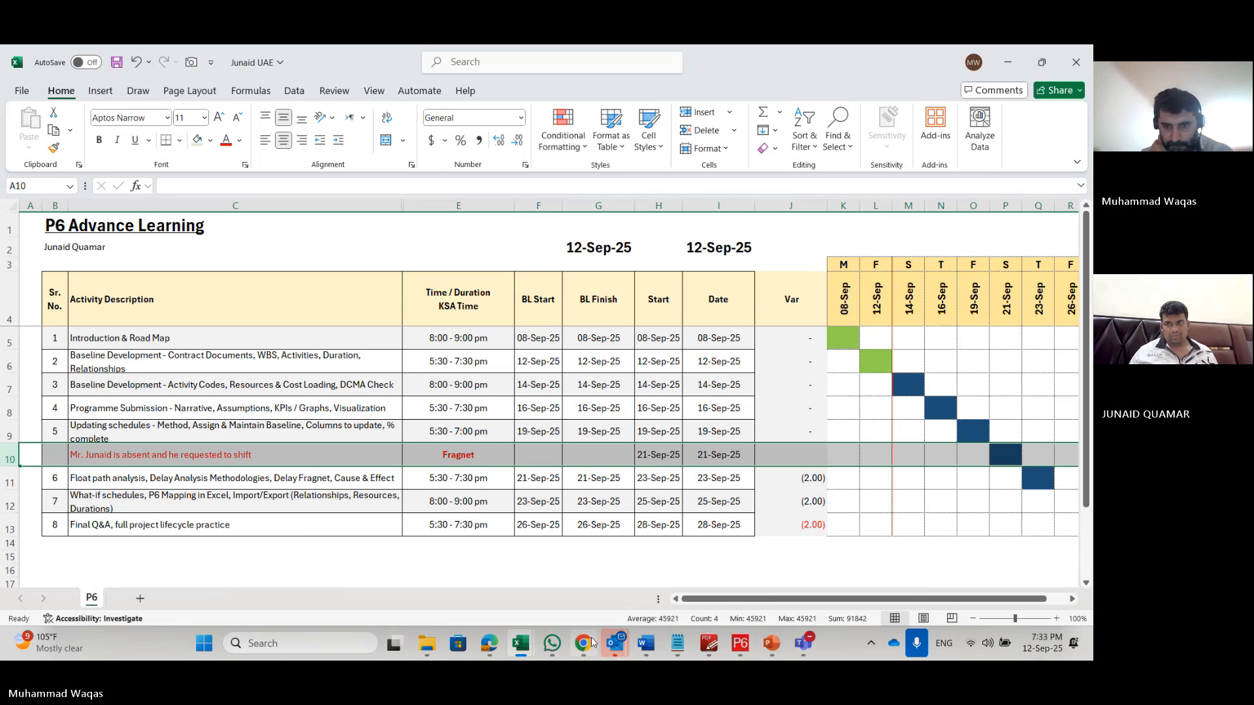
mouse_move(522, 647)
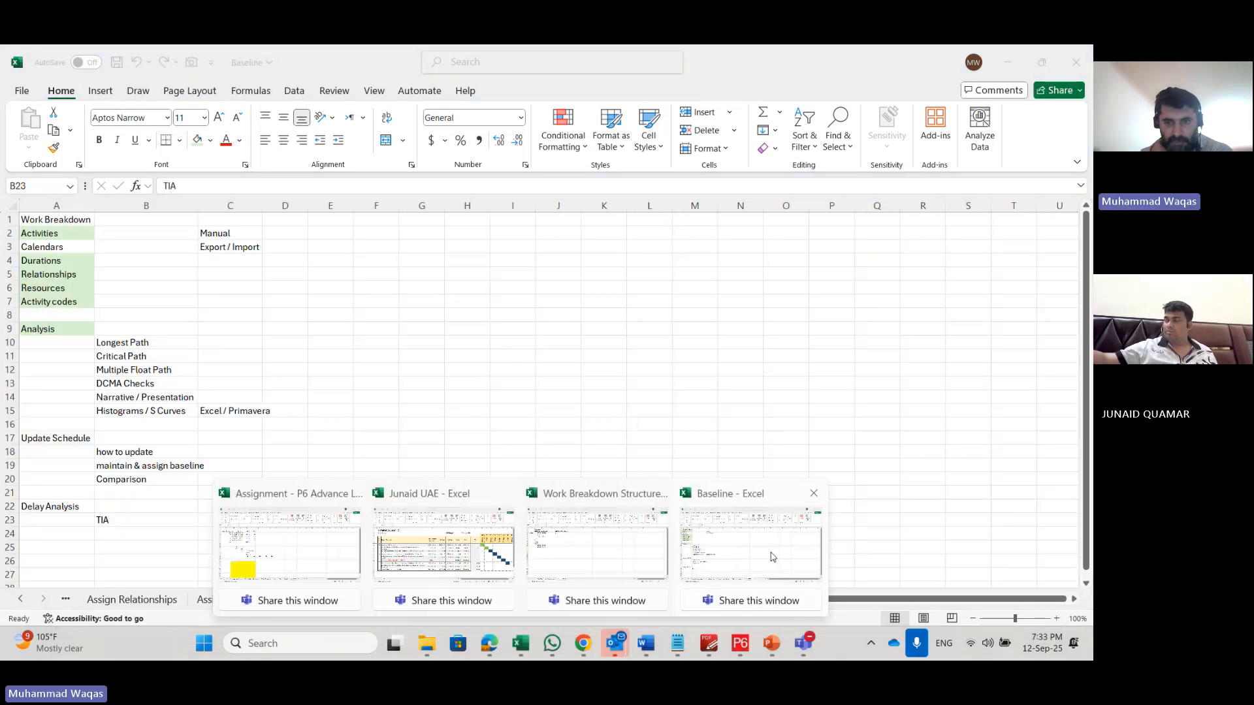
left_click(751, 562)
left_click(333, 451)
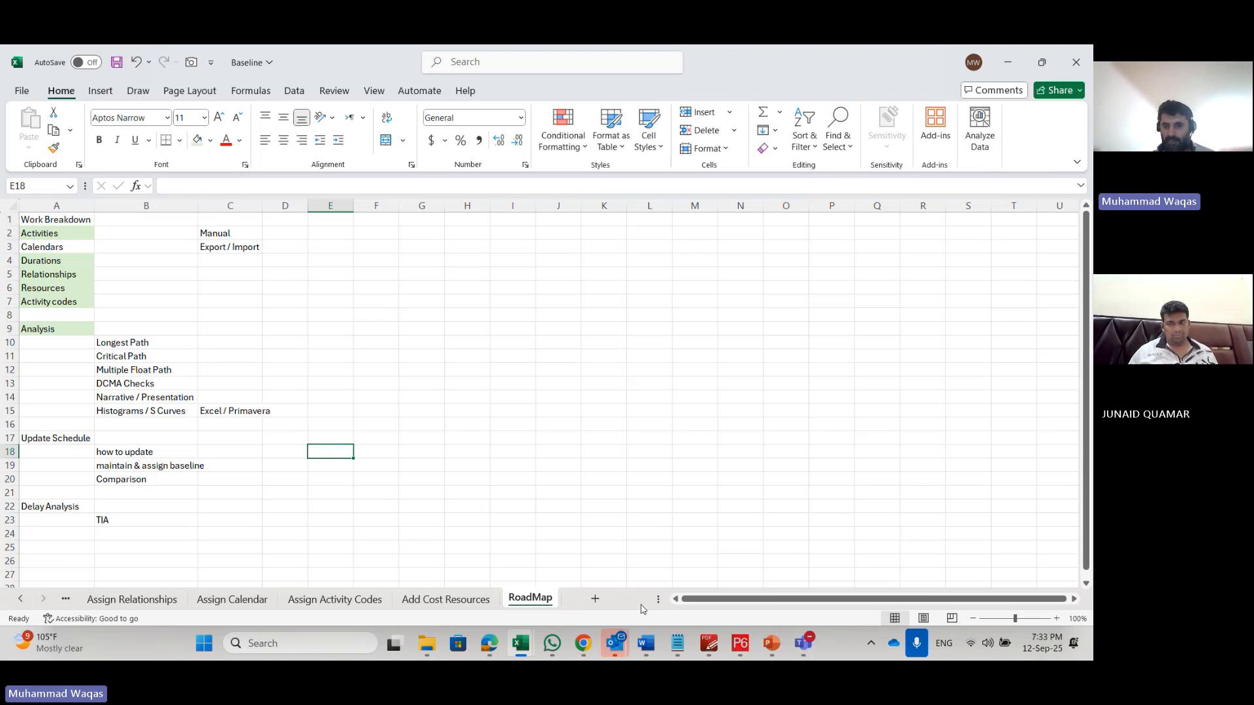
Step: Switch to Primavera P6 and show the list of enterprise projects
left_click(737, 637)
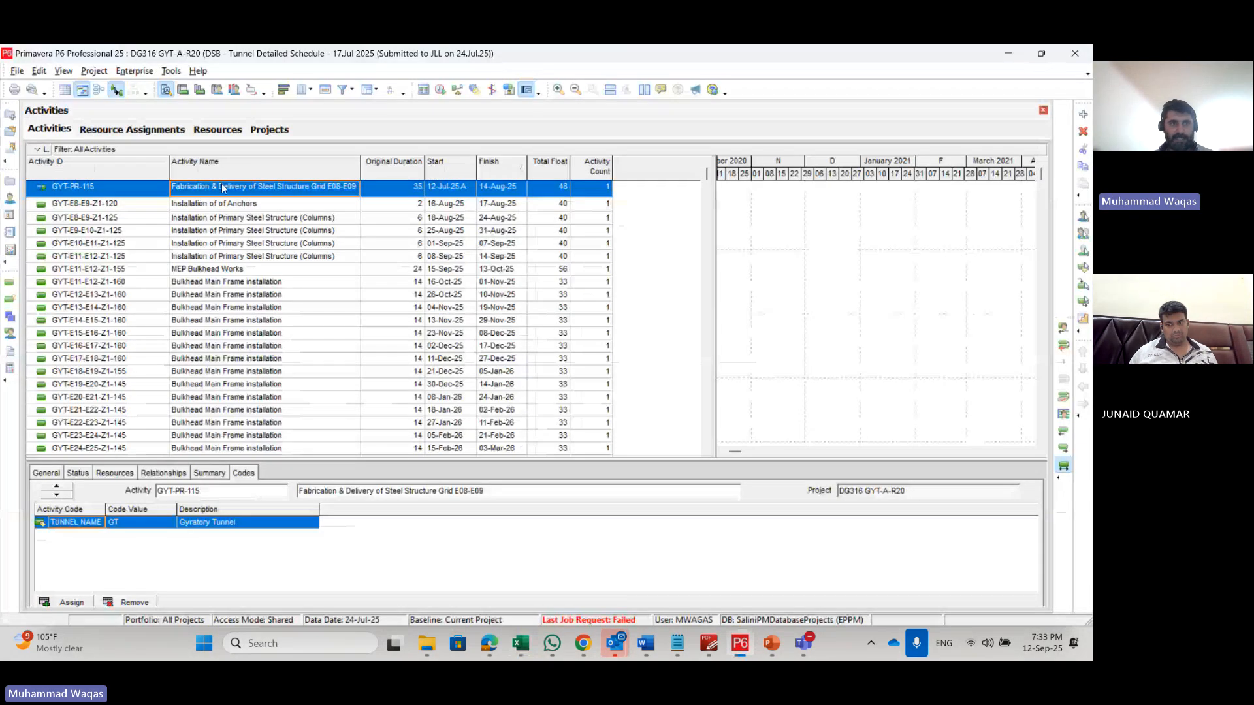
left_click(134, 70)
left_click(145, 87)
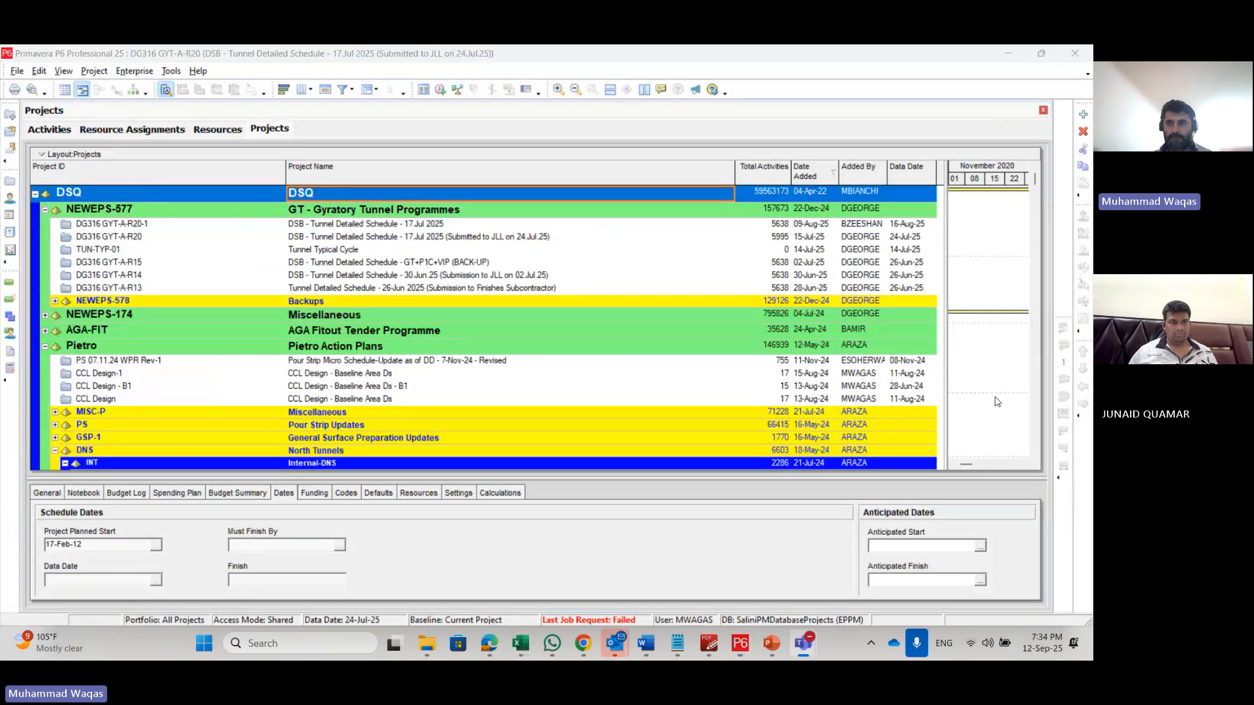
Step: Start a new project and select the P6 - 1 EPS node (NEWEPS-MW) as its location
left_click(1084, 116)
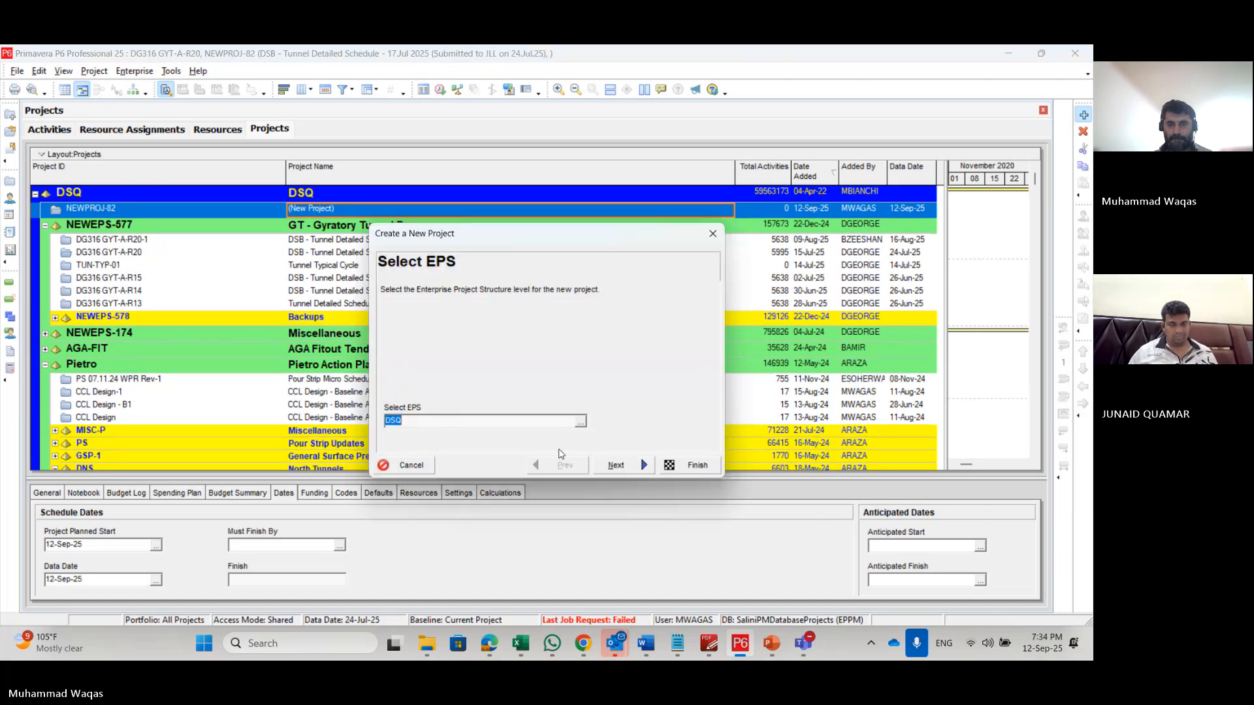
left_click(579, 424)
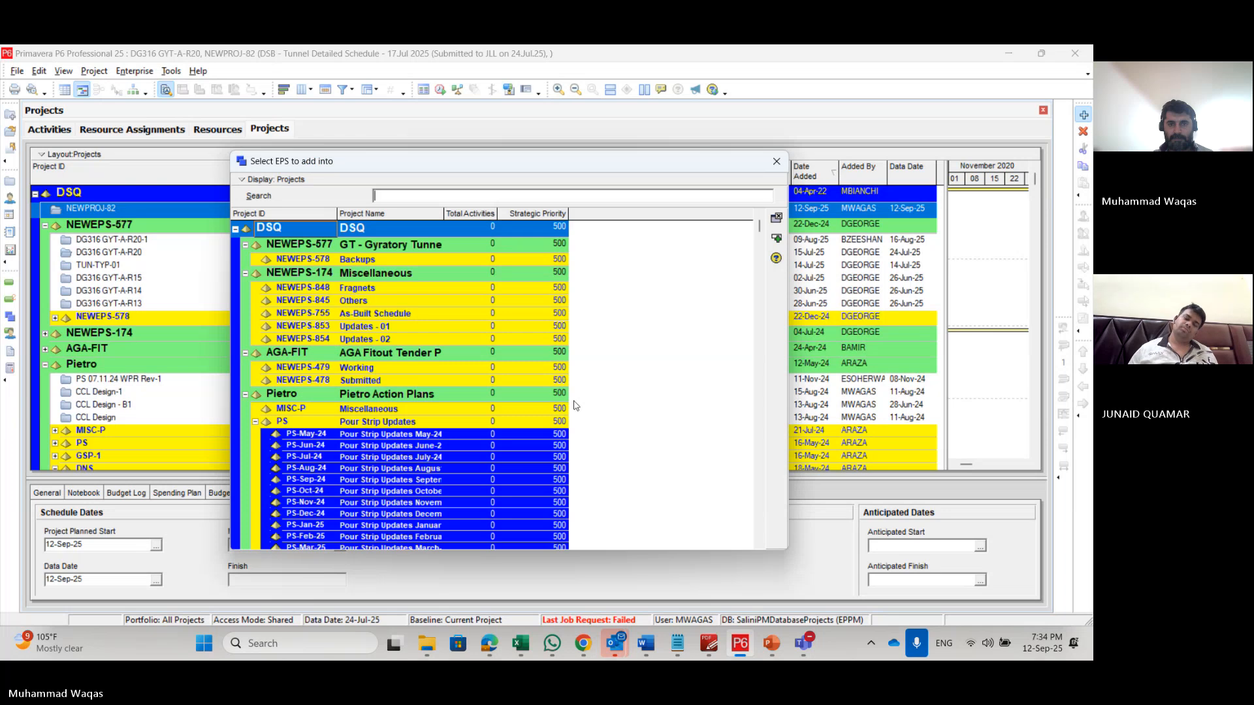
left_click_drag(759, 226, 750, 546)
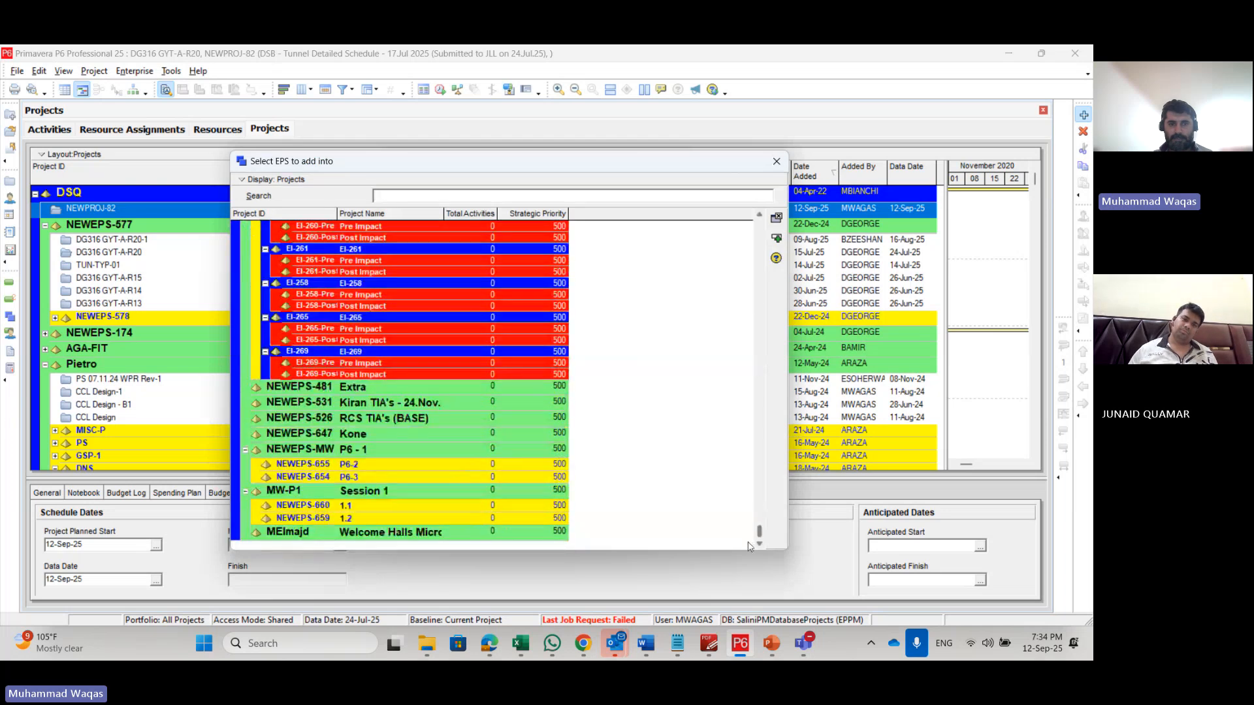
left_click(375, 451)
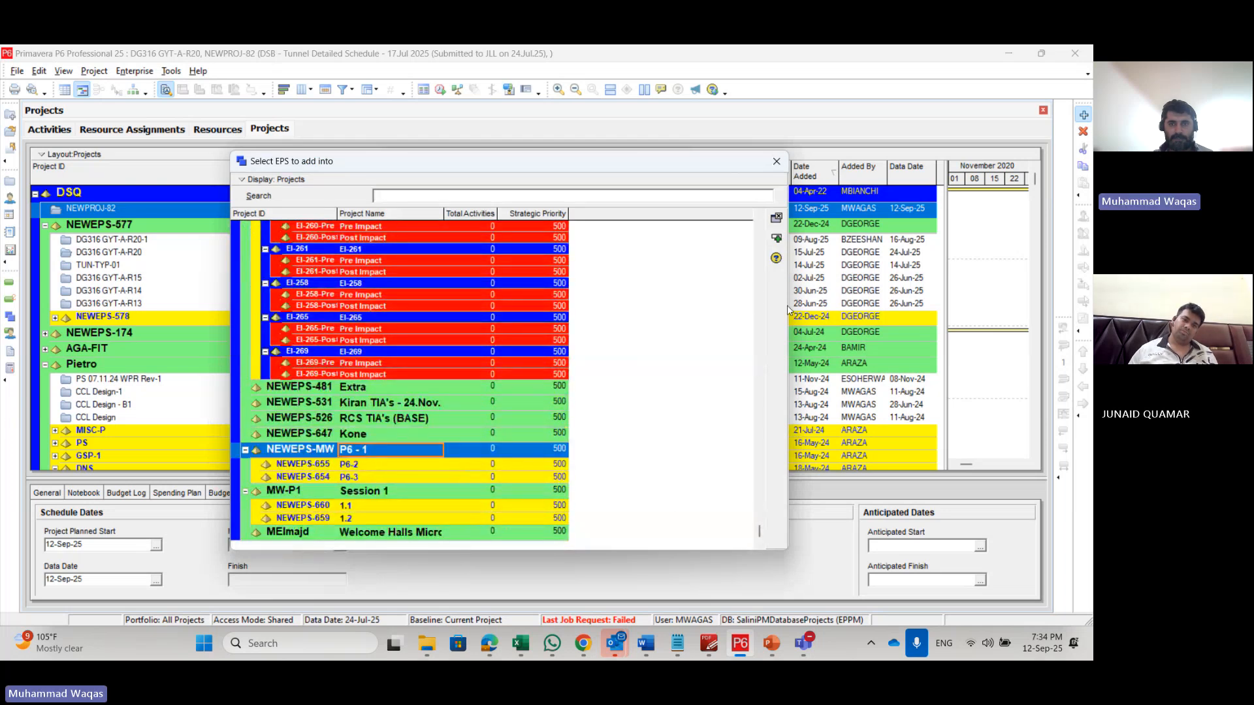
left_click(777, 240)
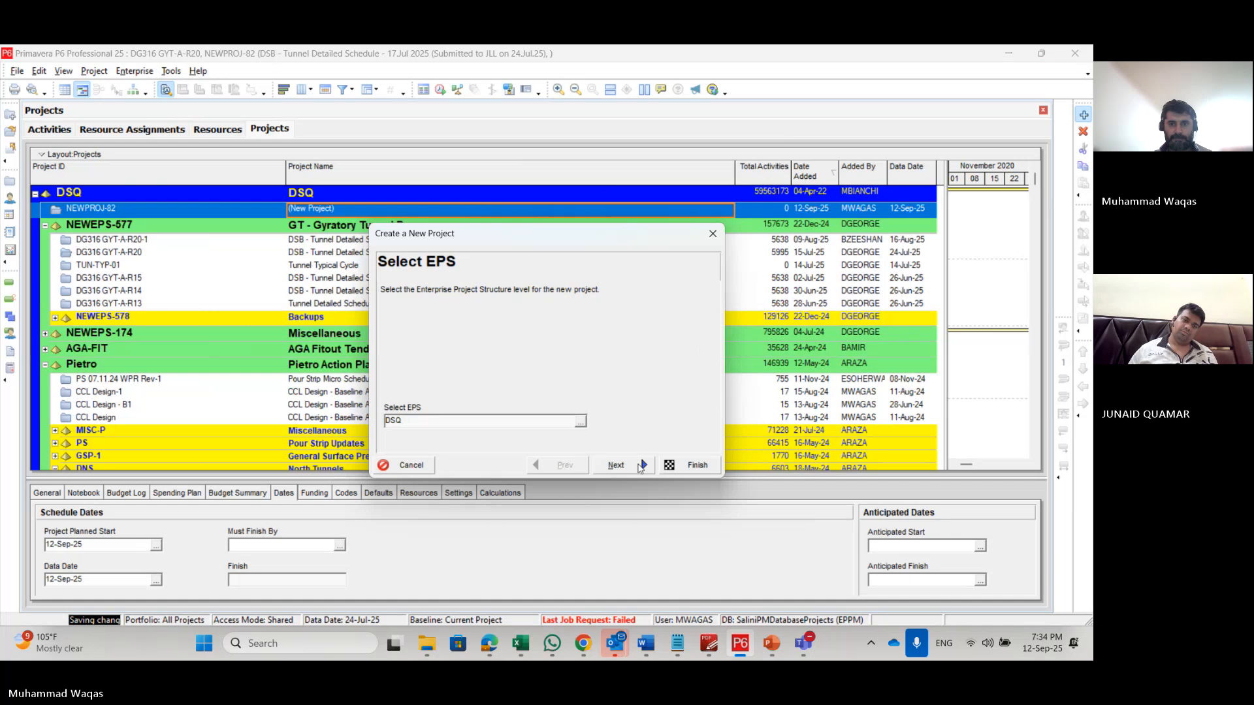
left_click(617, 465)
Step: Enter the student's first name as the project ID and that name plus "Assignment" as the project name, then create it with the default dates and rate type
double_click(470, 390)
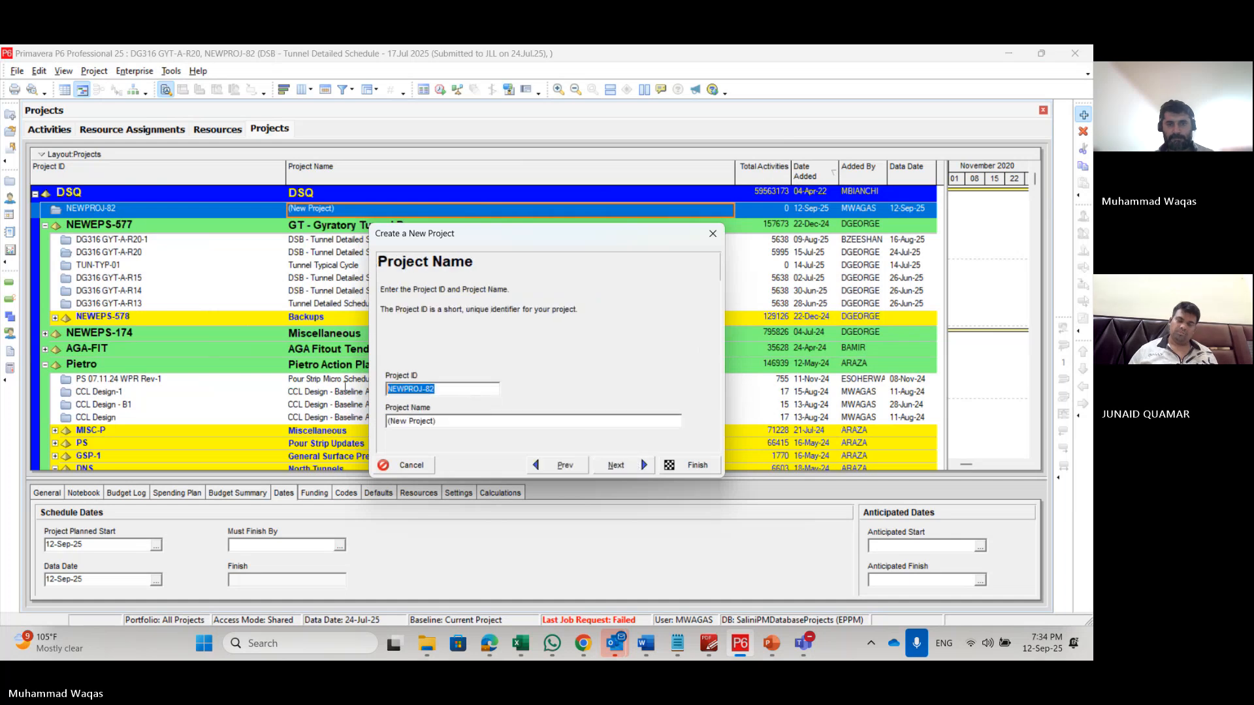
type("Junaid")
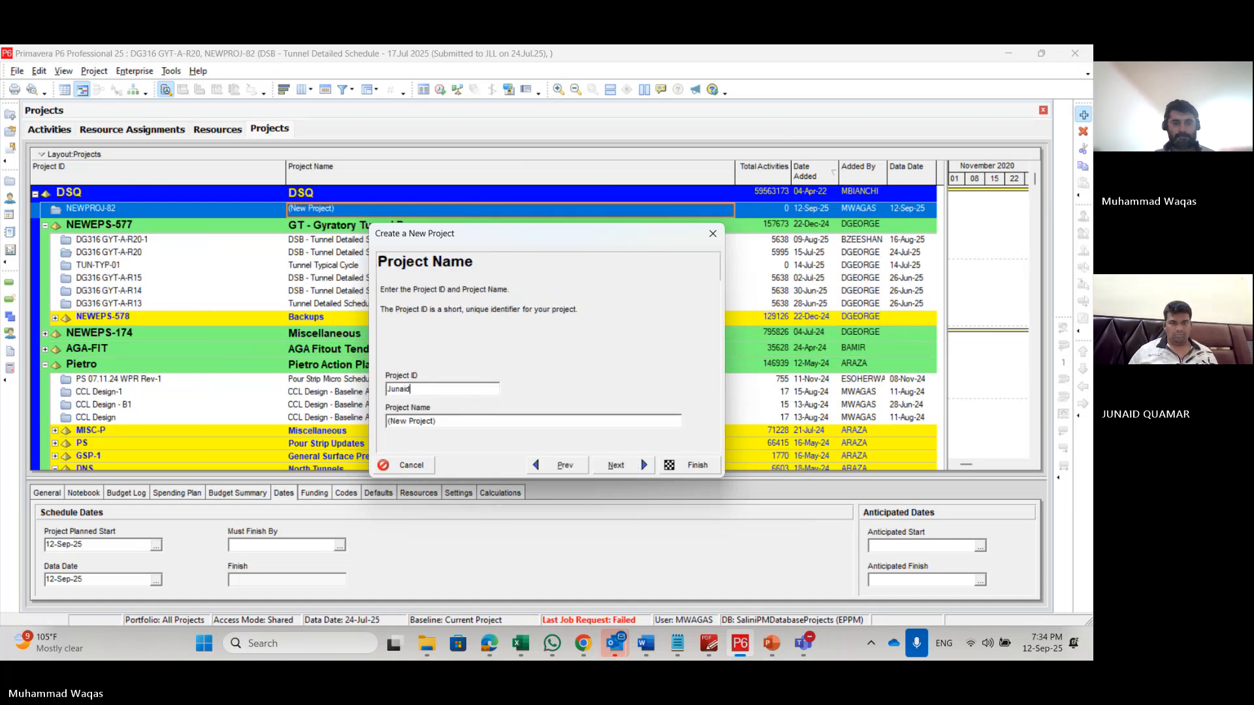
key("Tab")
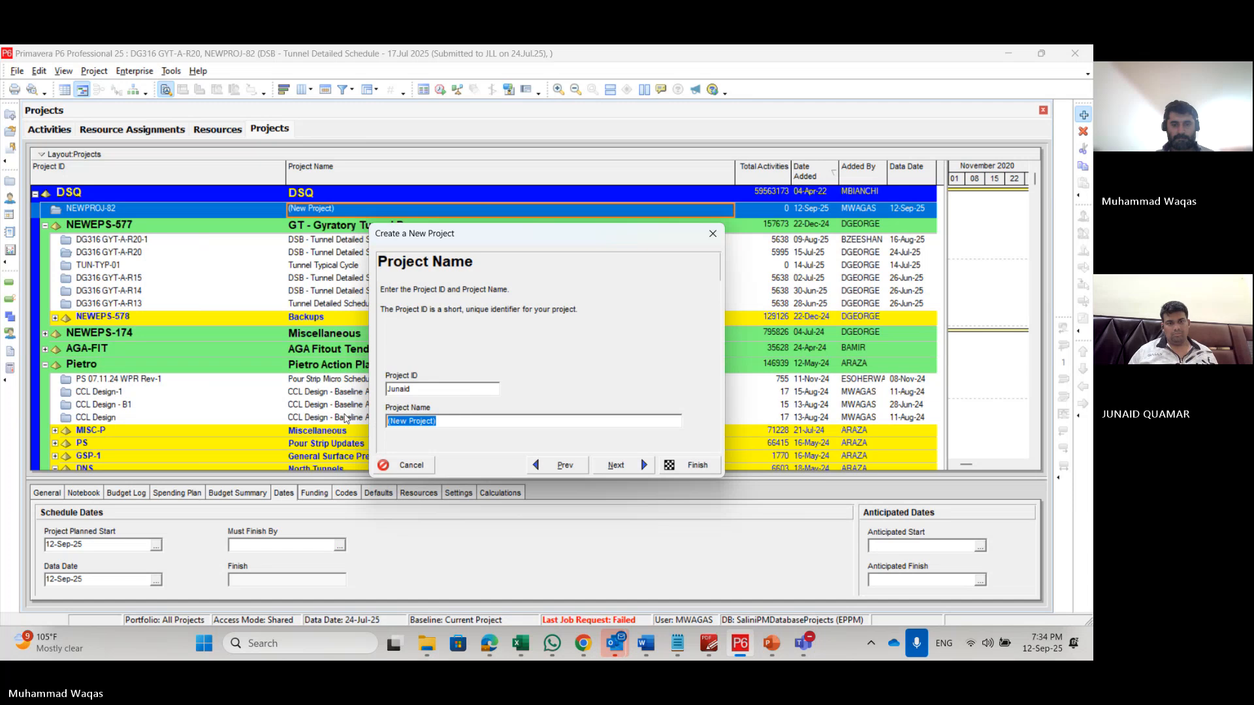
type("Junaid Assignment")
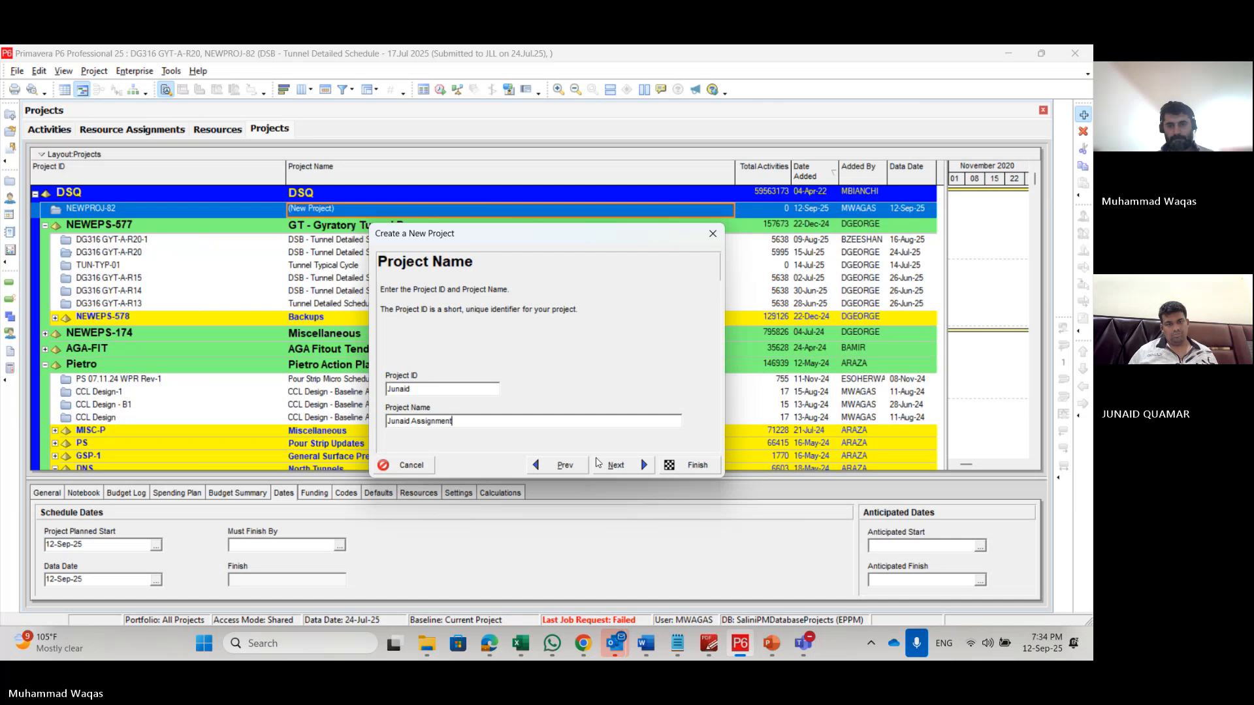
left_click(616, 465)
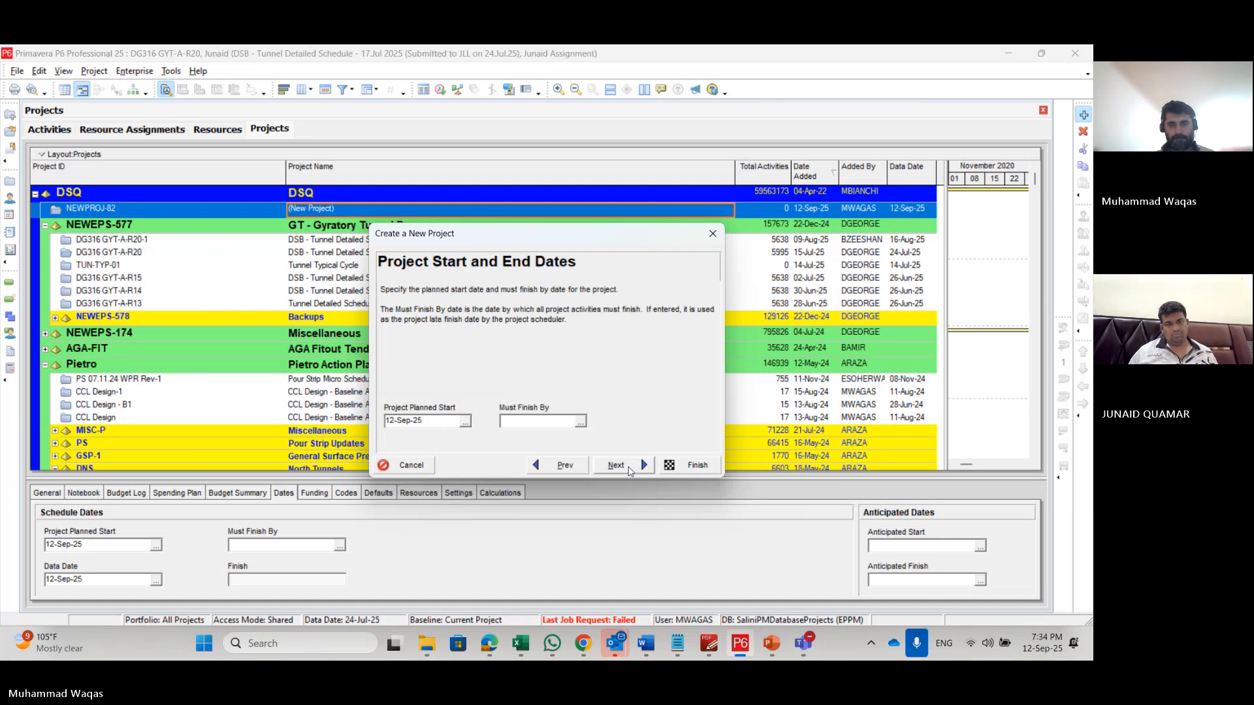
left_click(629, 468)
left_click(636, 468)
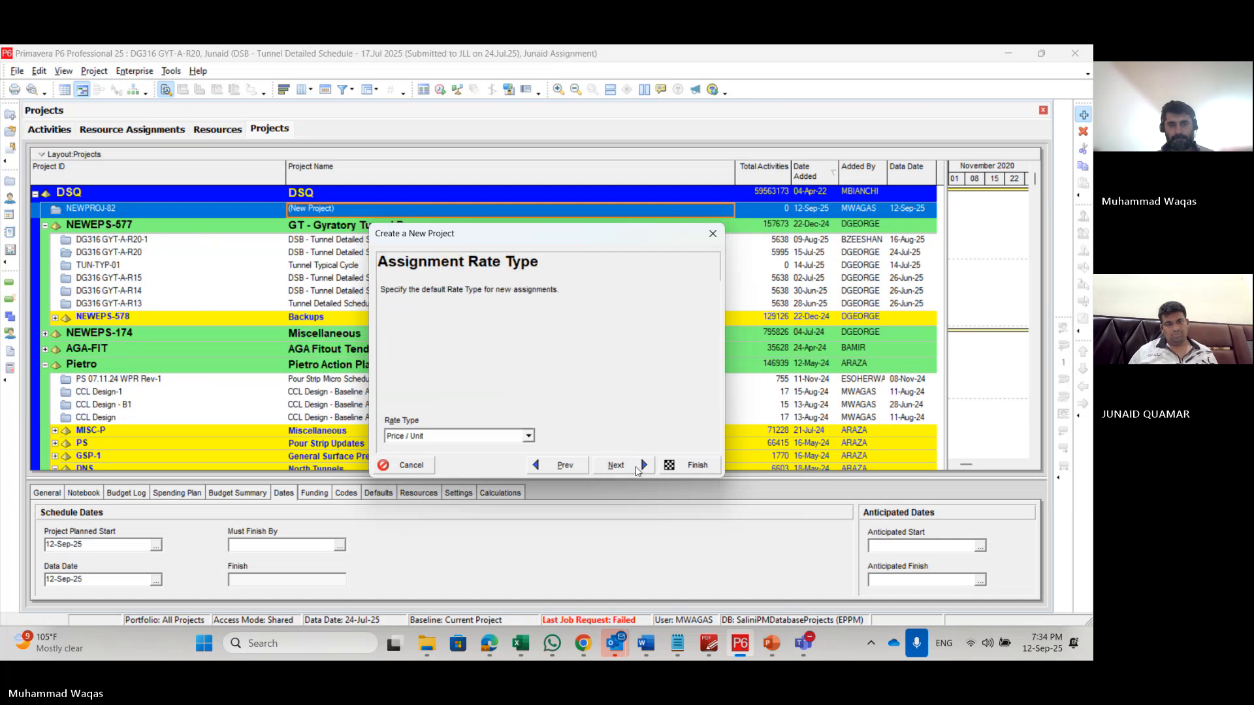
left_click(675, 468)
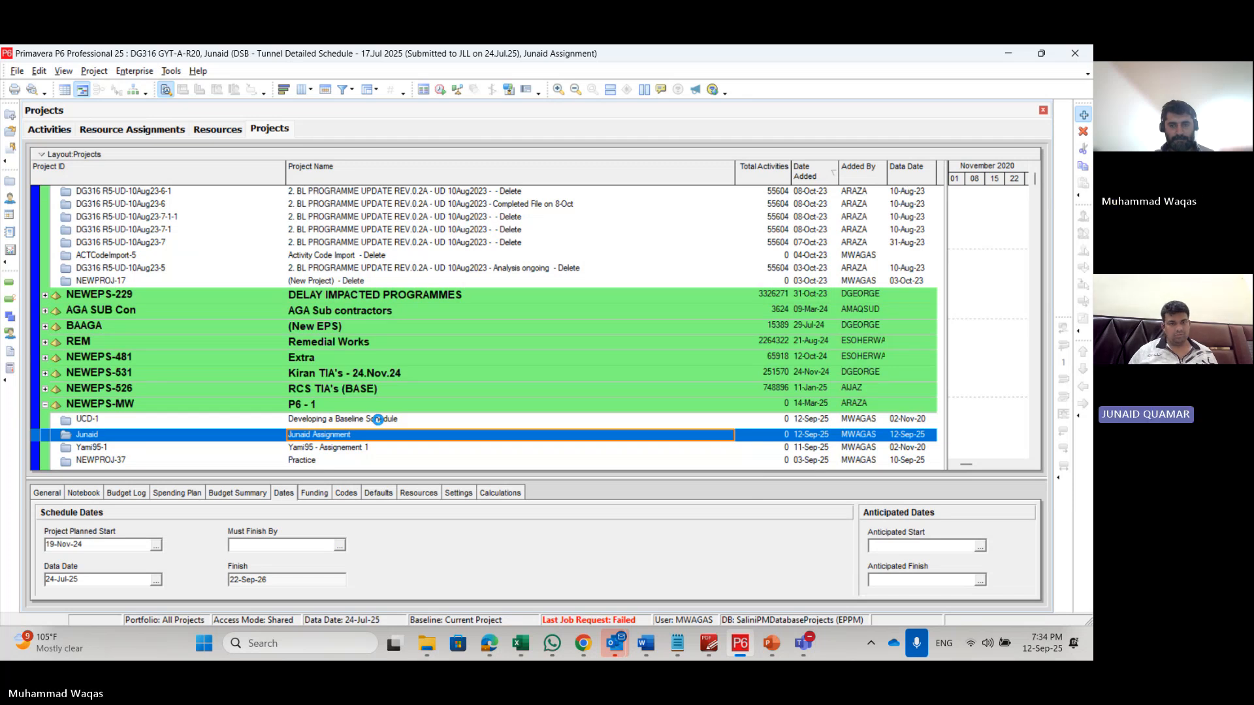
Step: Find the student's new assignment project under the P6 - 1 EPS node and open it
scroll(378, 420, "down", 10)
left_click(379, 420)
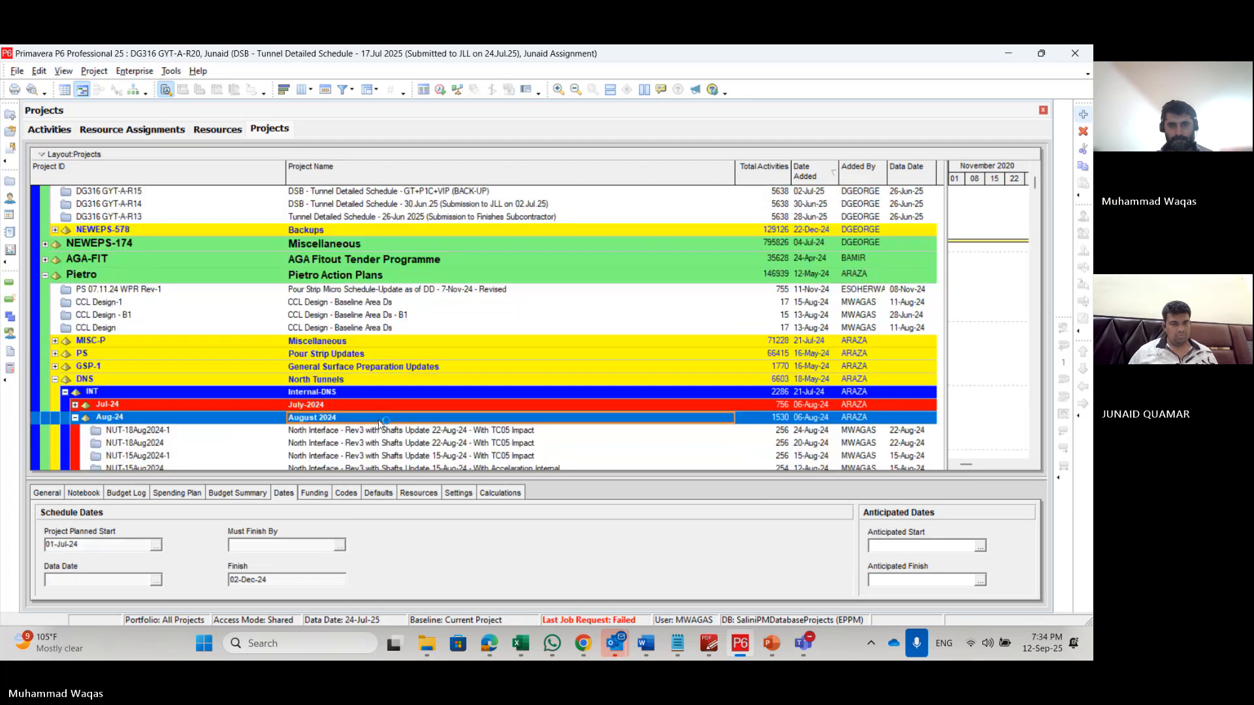
scroll(523, 386, "down", 3)
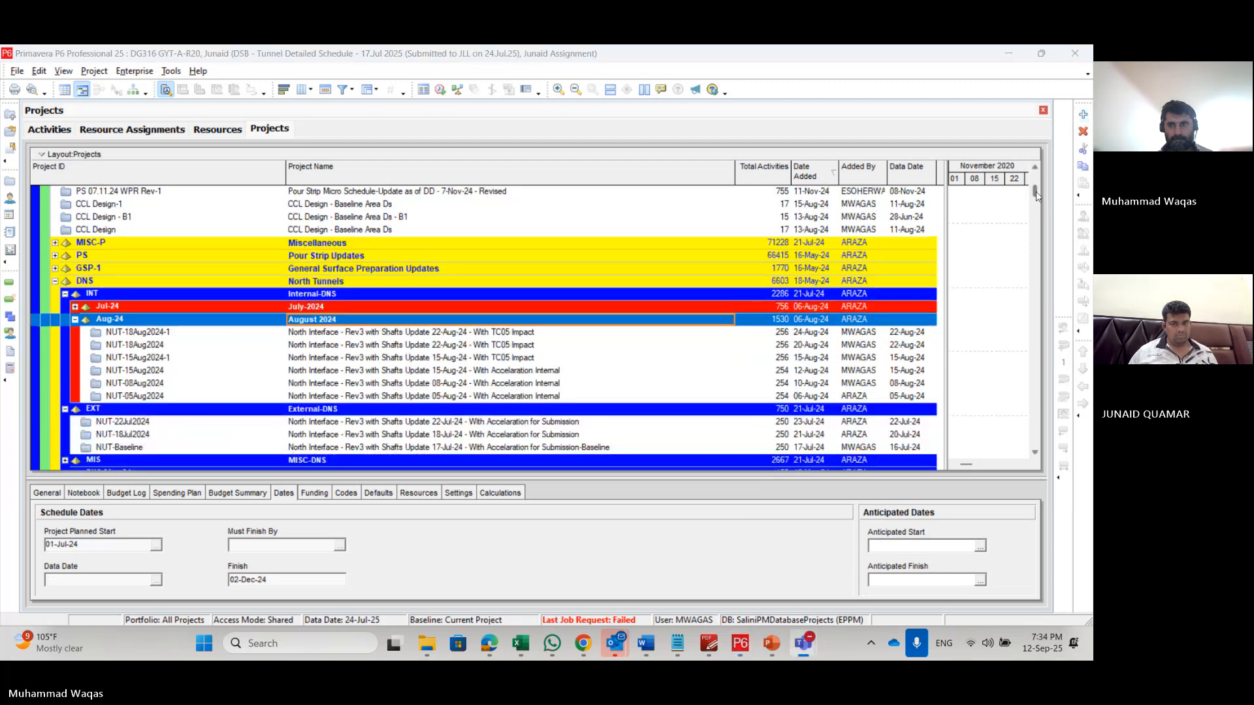
left_click_drag(1036, 195, 1036, 441)
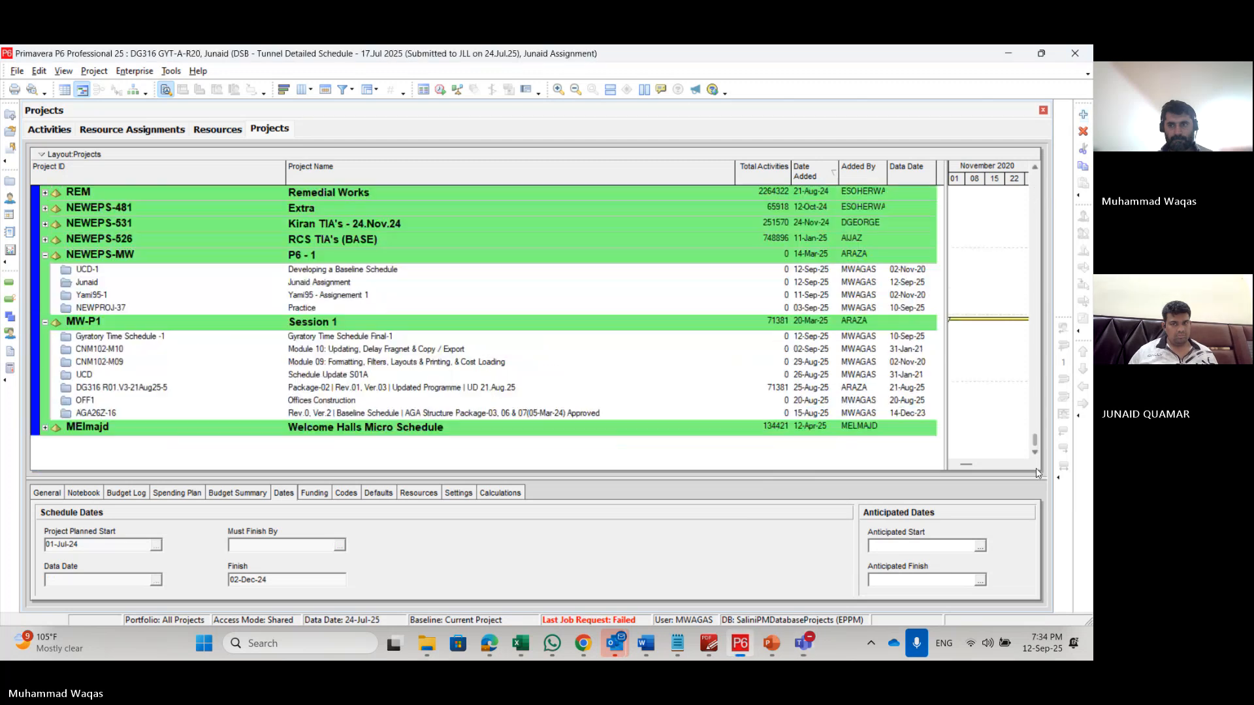
left_click(320, 287)
right_click(320, 283)
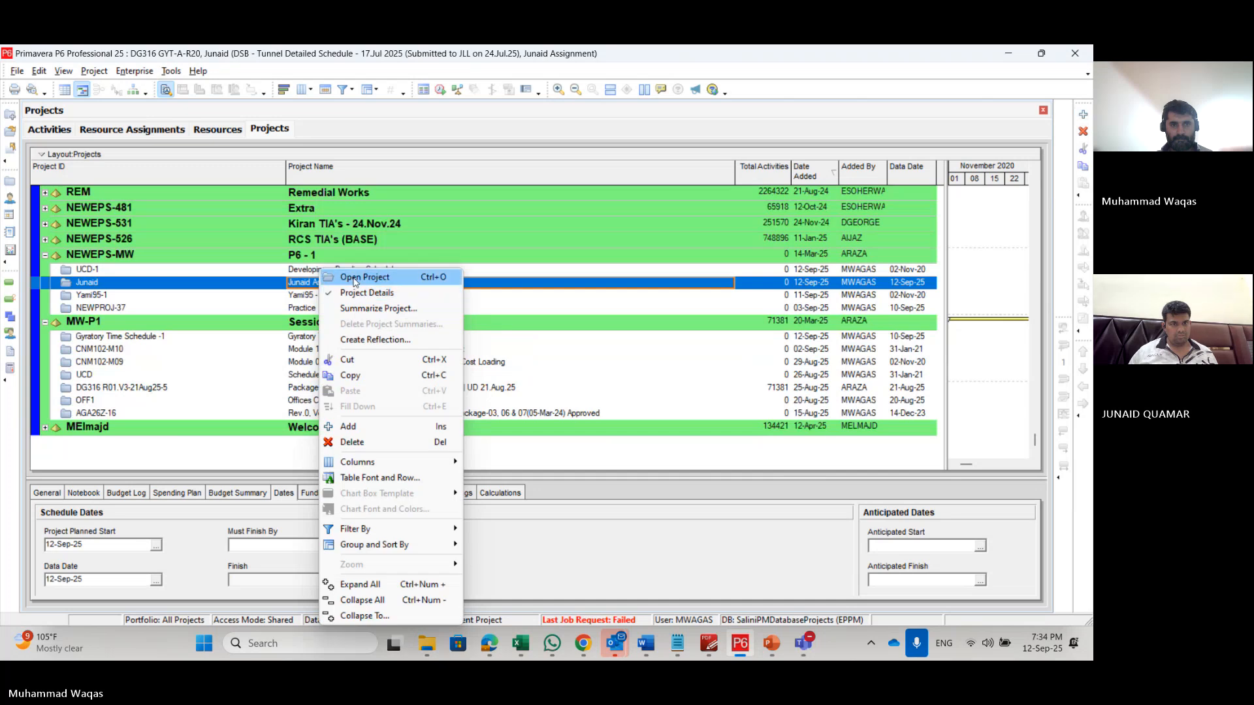
left_click(343, 275)
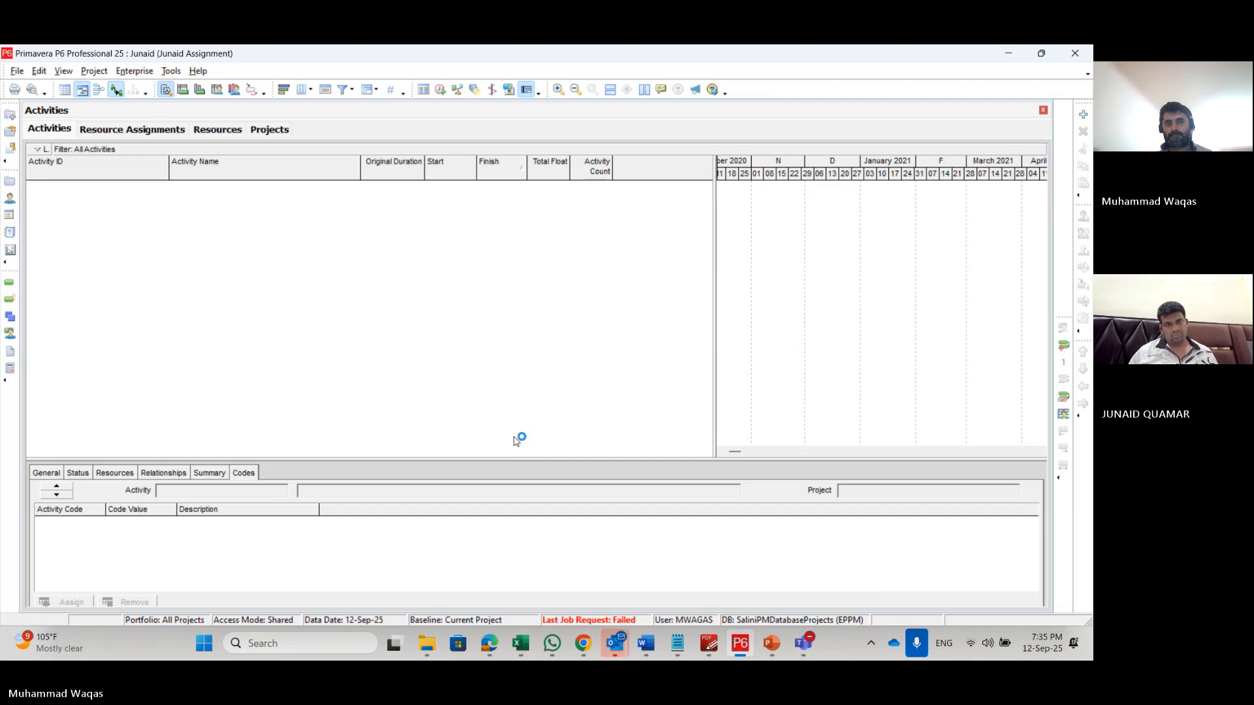
left_click(343, 89)
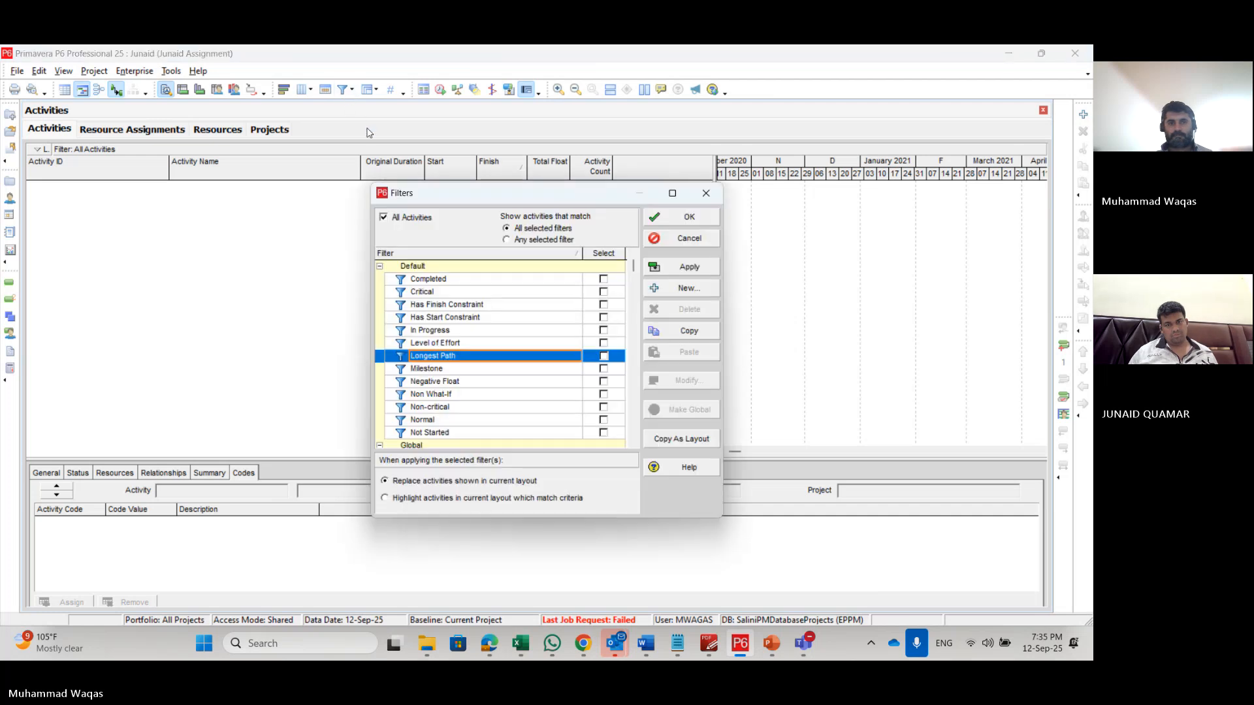
left_click(706, 194)
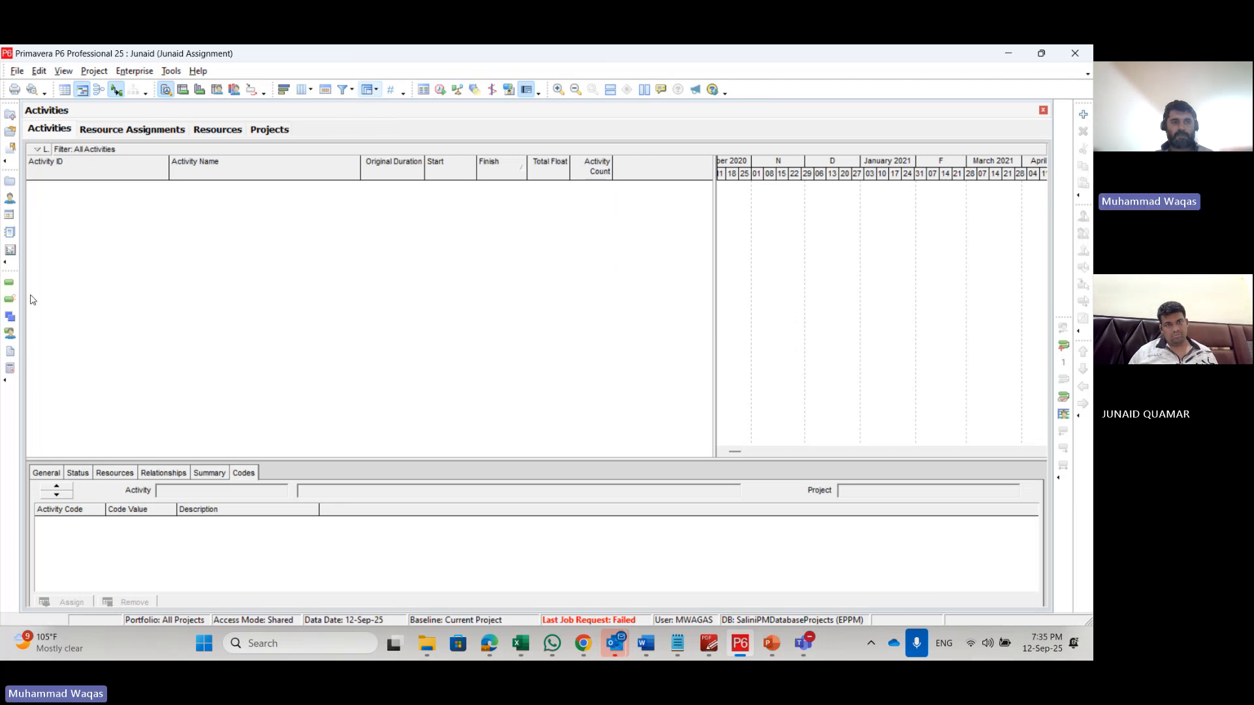
left_click(11, 319)
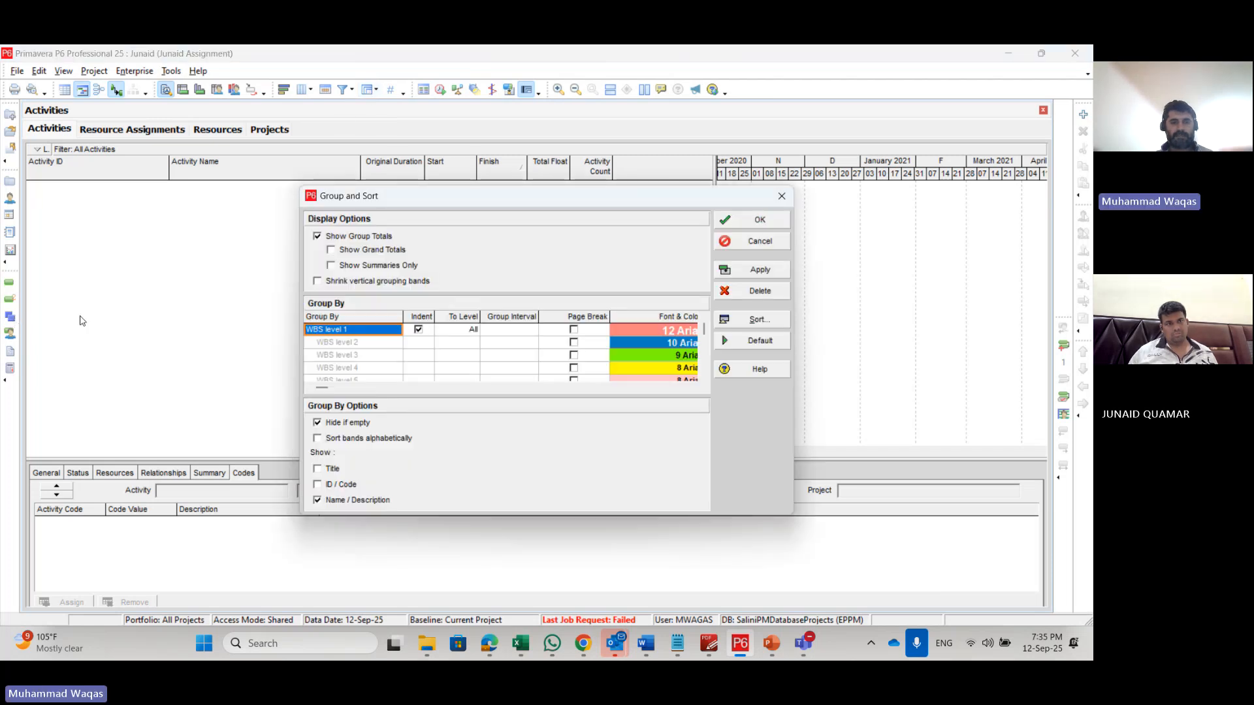
left_click(782, 196)
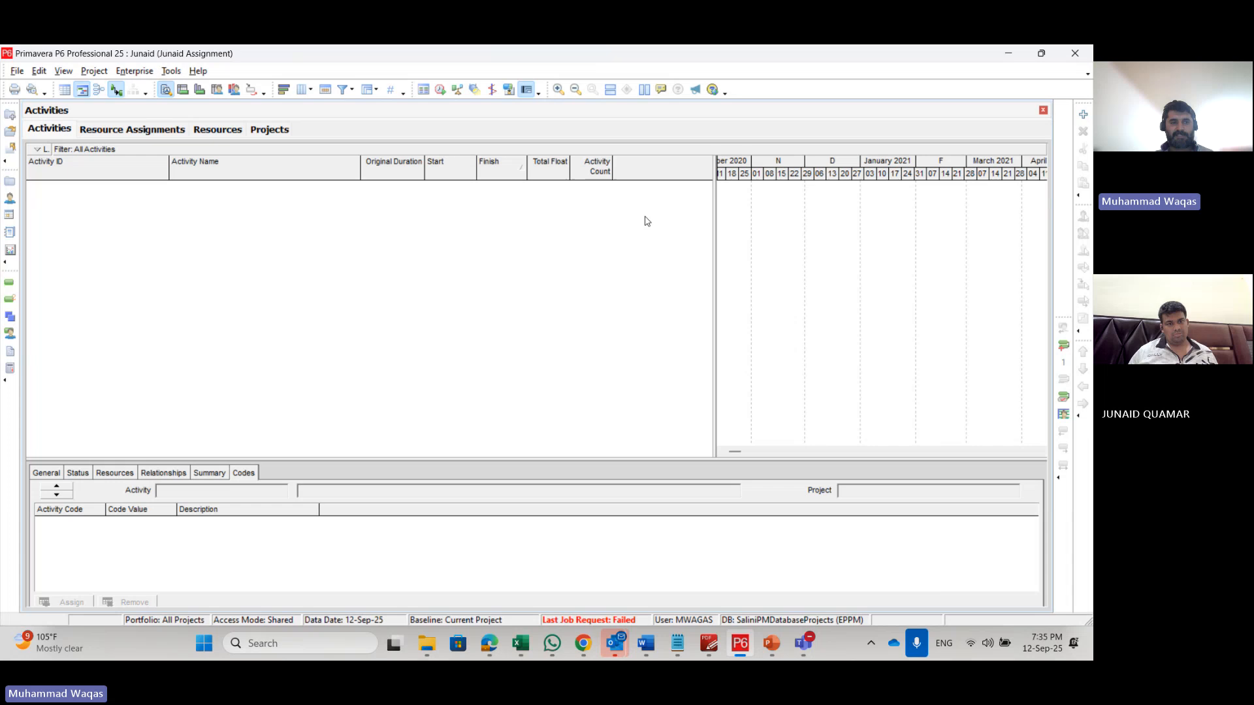
Step: Show the project's WBS and place it side by side with the M7. WBS sheet of the Work Breakdown workbook in Excel
left_click(11, 318)
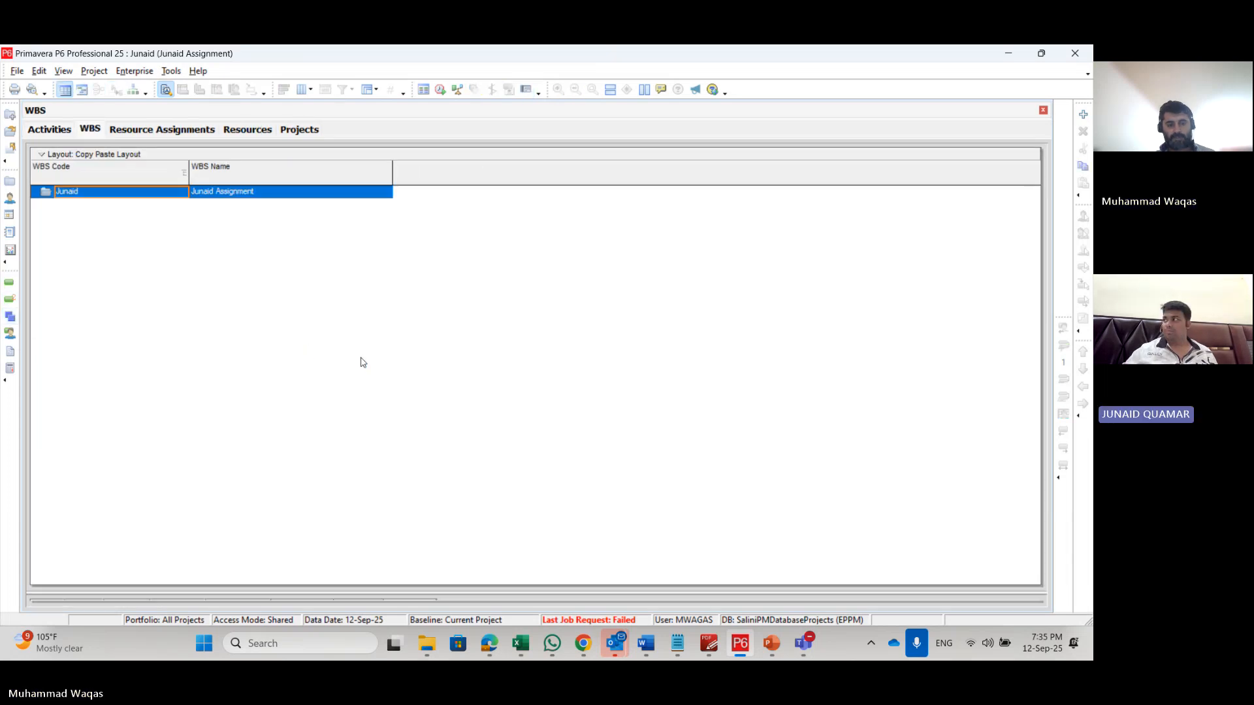
key("super+Left")
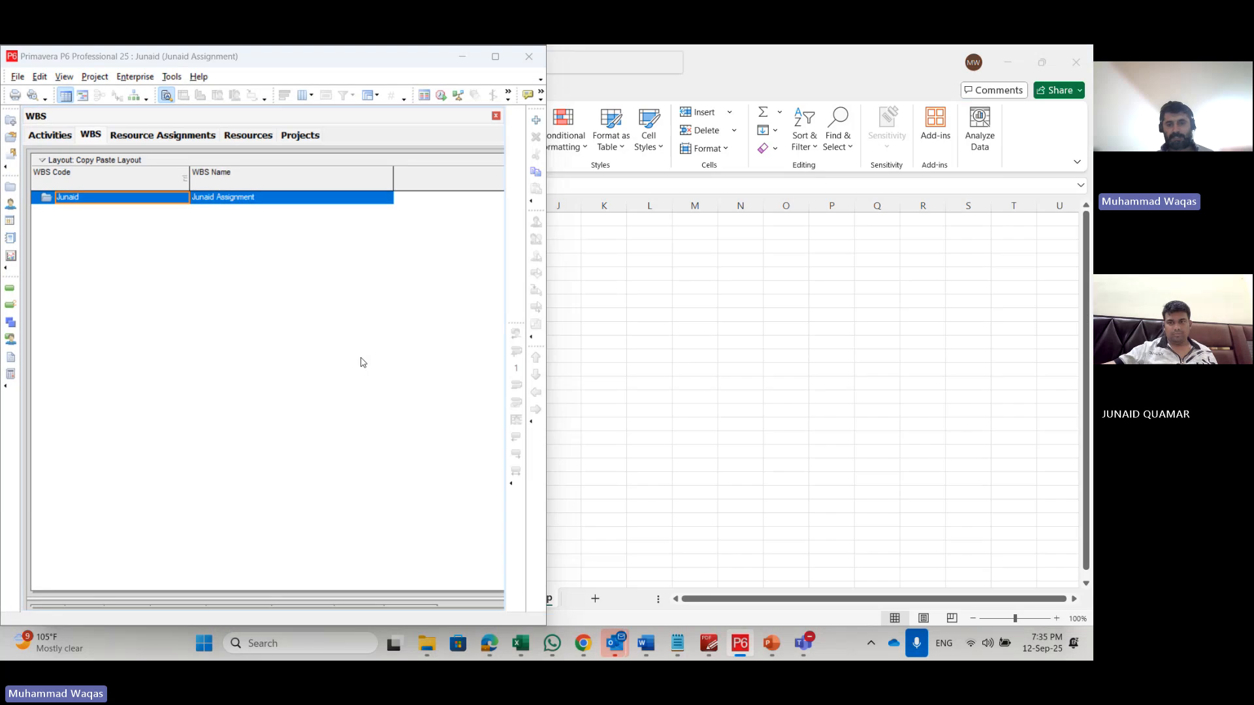
mouse_move(521, 643)
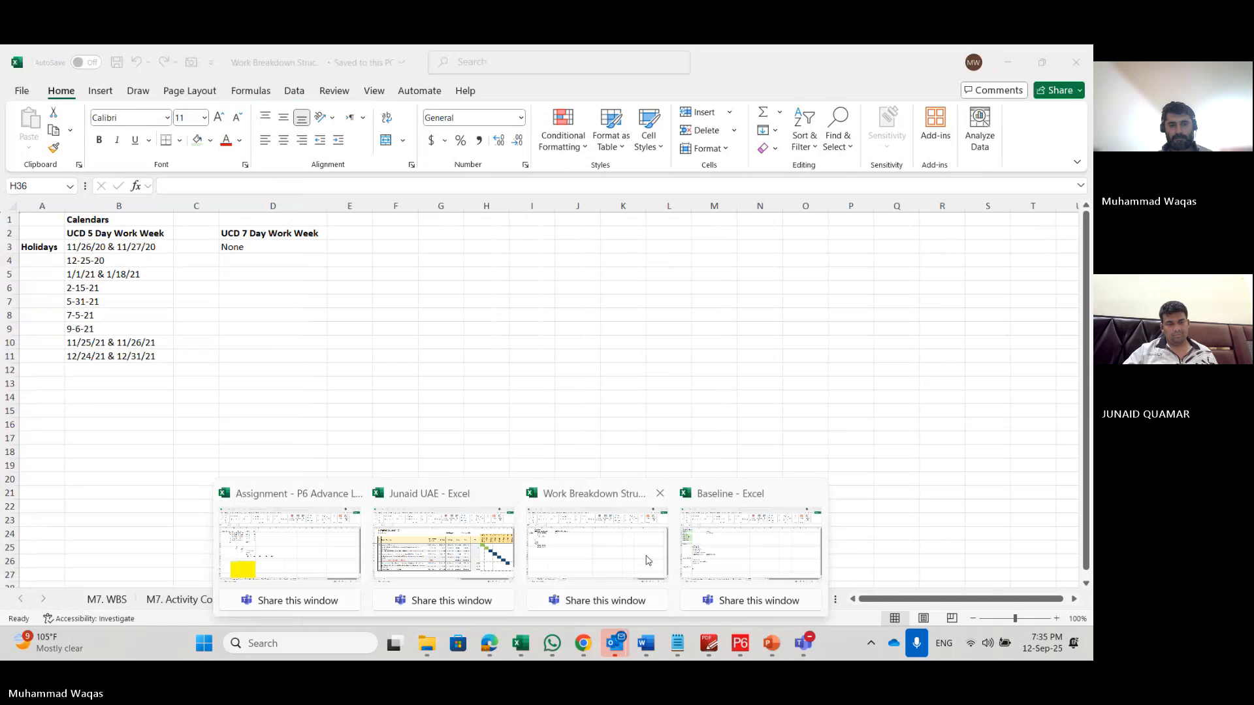
left_click(649, 560)
left_click(104, 599)
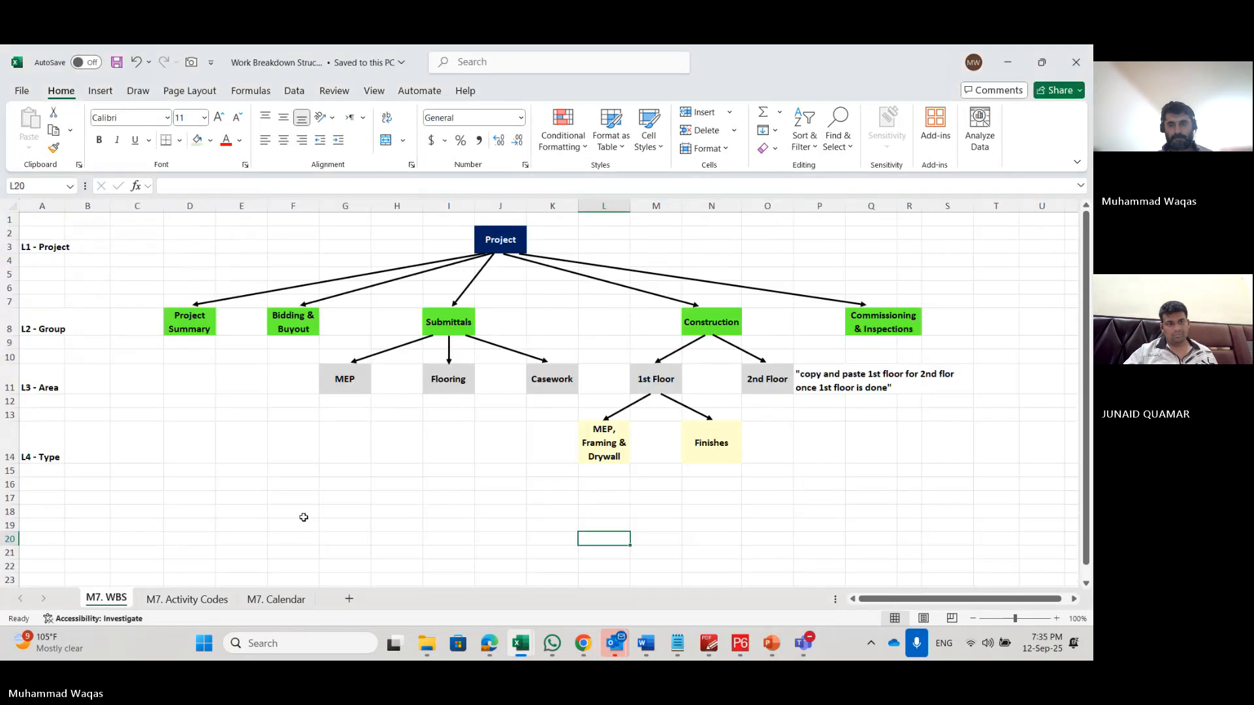
key("super+Right")
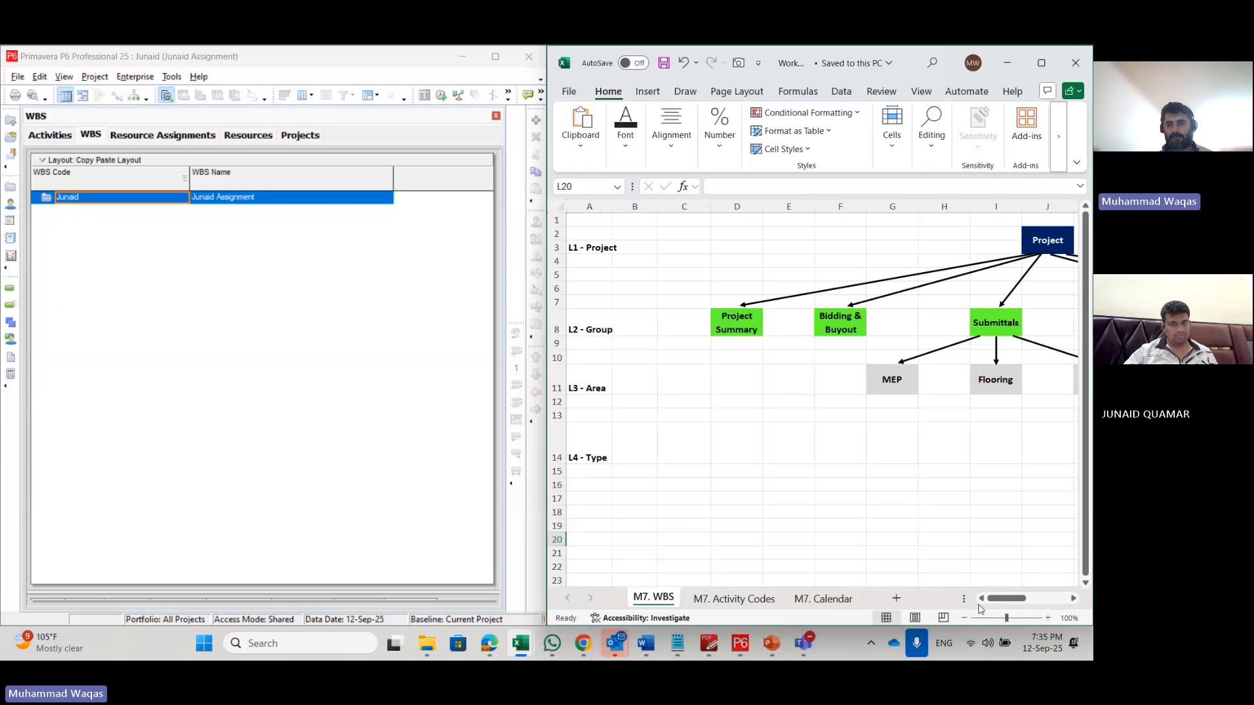
mouse_move(999, 600)
left_mouse_down()
mouse_move(1030, 600)
mouse_move(999, 600)
left_mouse_up()
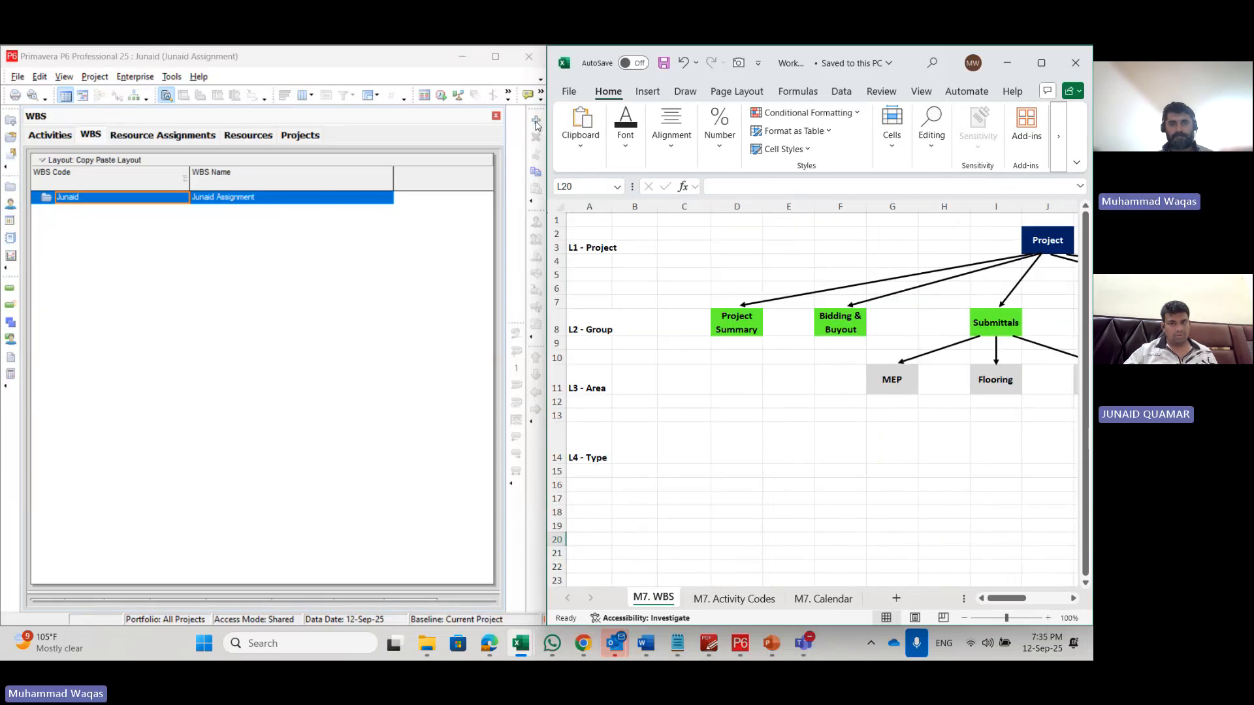
Step: Add a WBS element directly under the assignment project and name it Project Summary
left_click(350, 208)
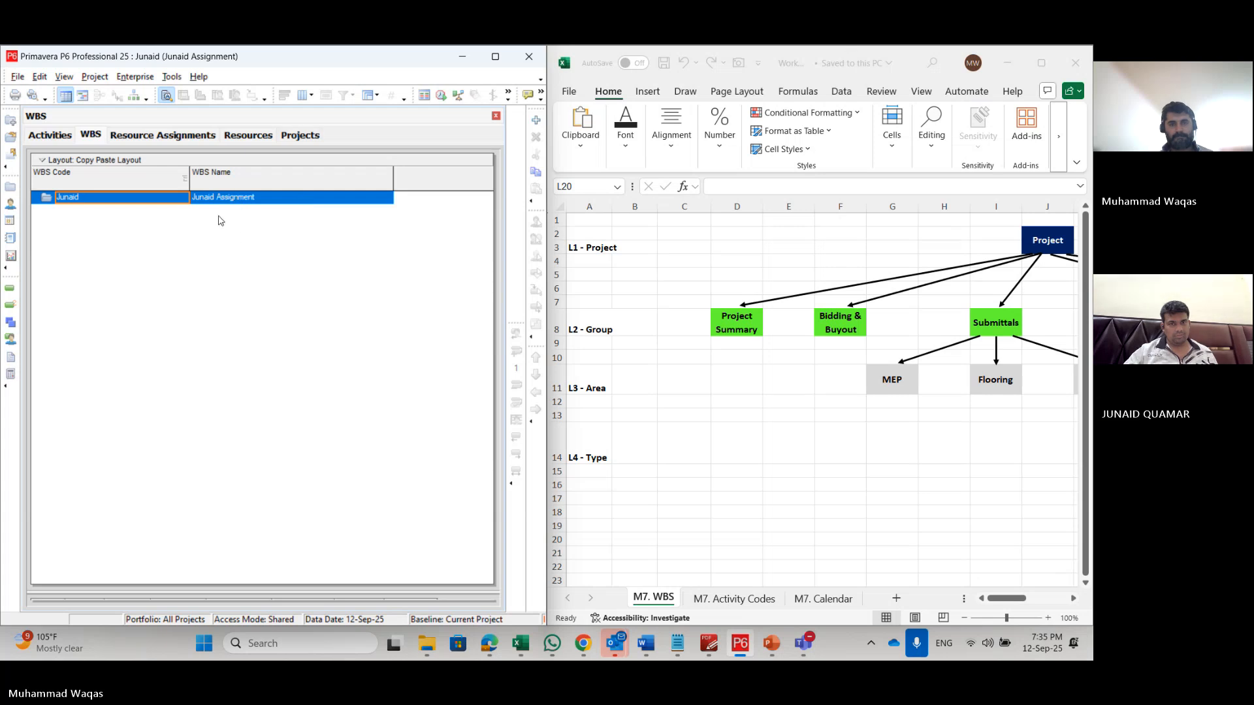
left_click(243, 200)
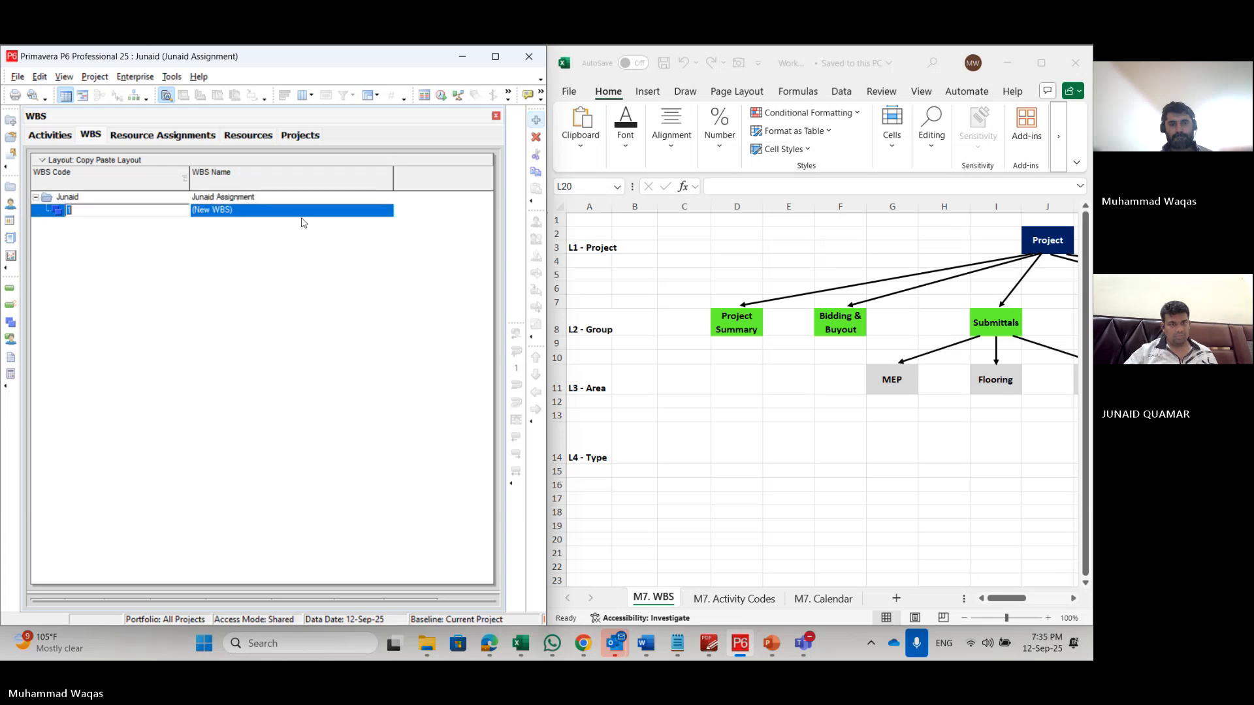
left_click(266, 211)
left_click(266, 211)
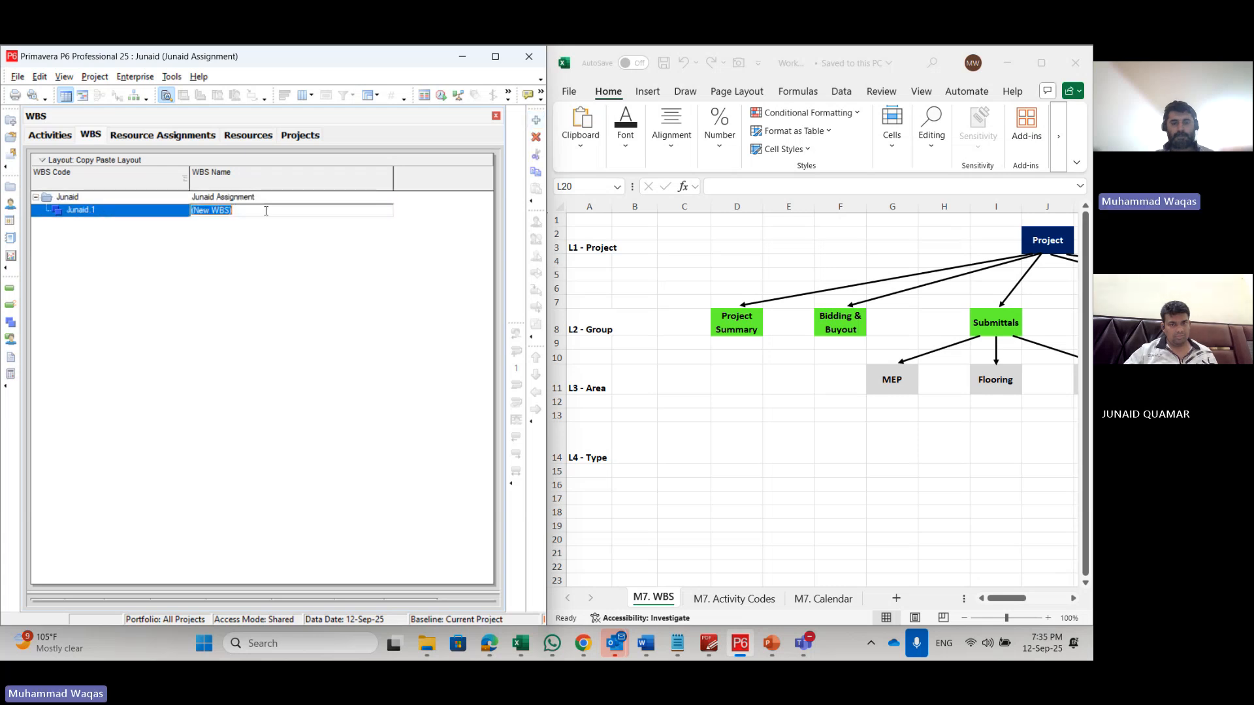
type("Project")
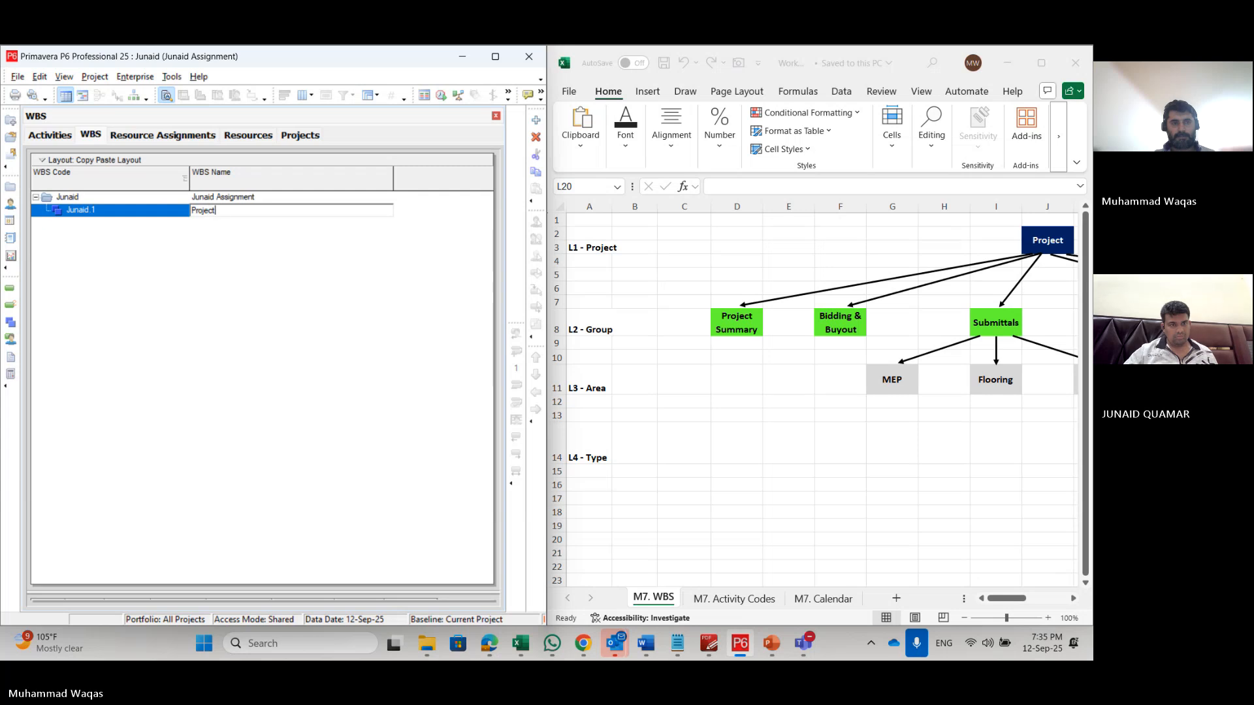
type(" Summary")
key("Return")
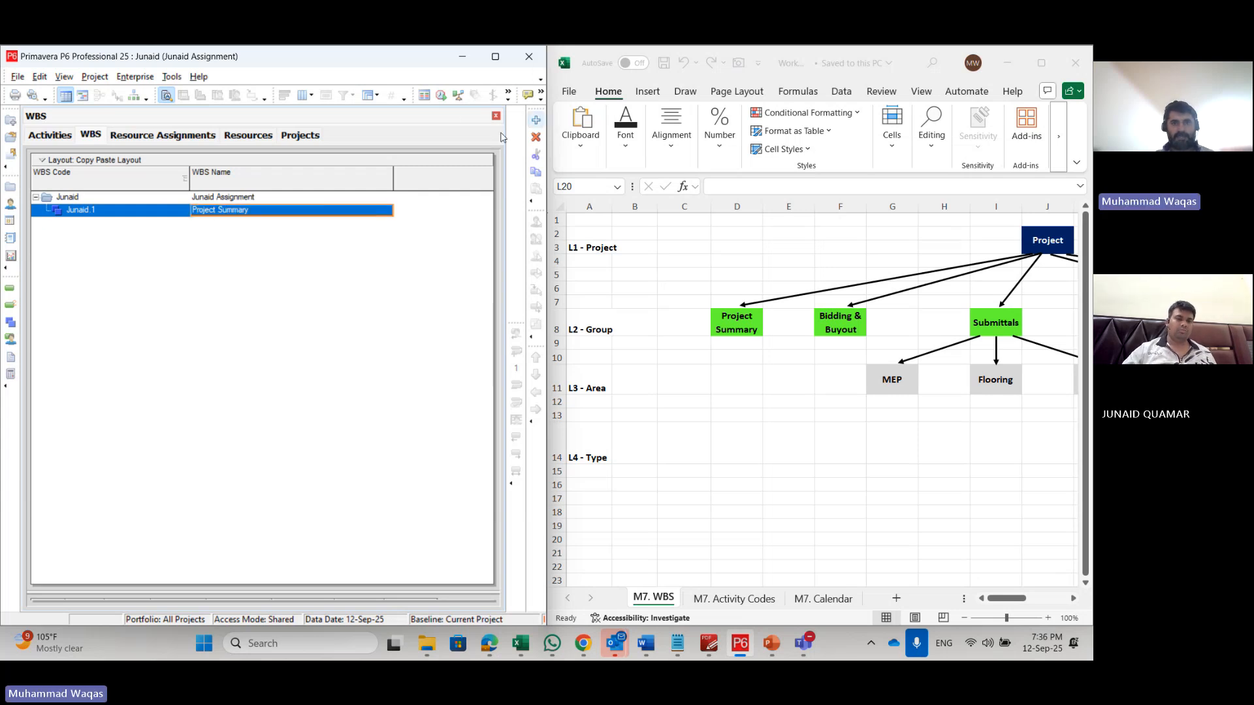
Step: Duplicate the Project Summary WBS element with all copy options, suppress the copy options dialog, and outdent the copy to the same level
left_click(538, 175)
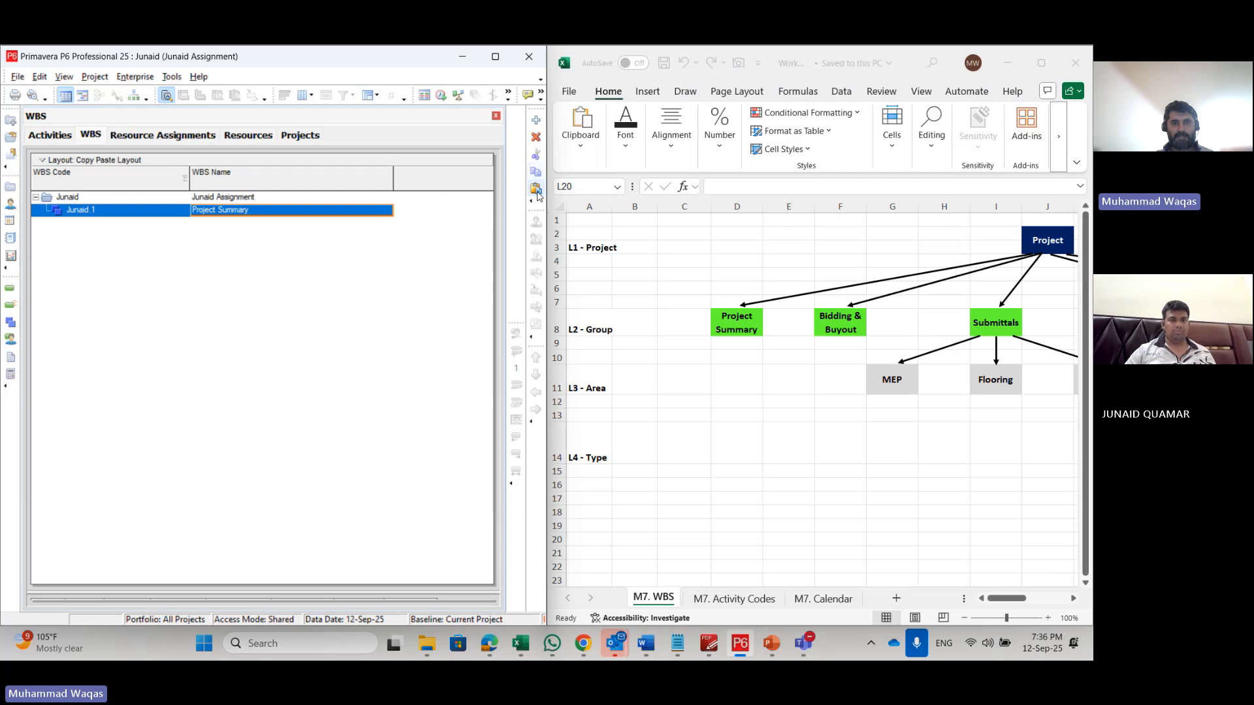
left_click(537, 190)
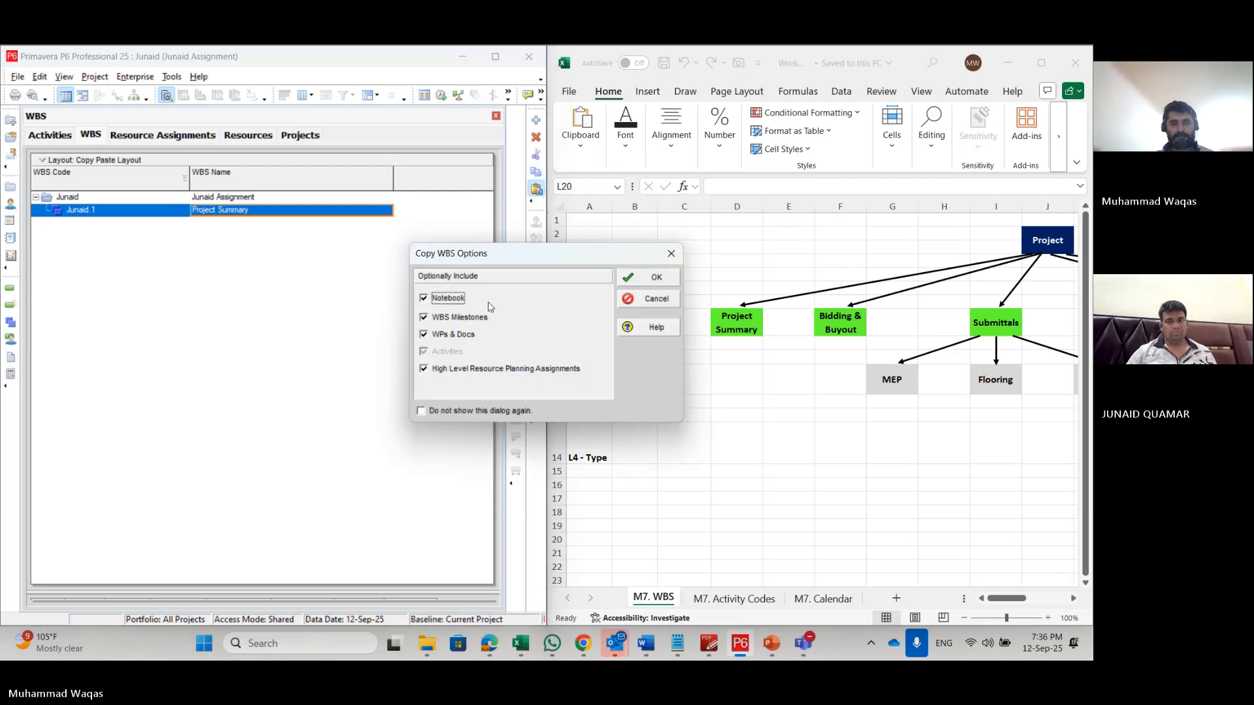
left_click(484, 409)
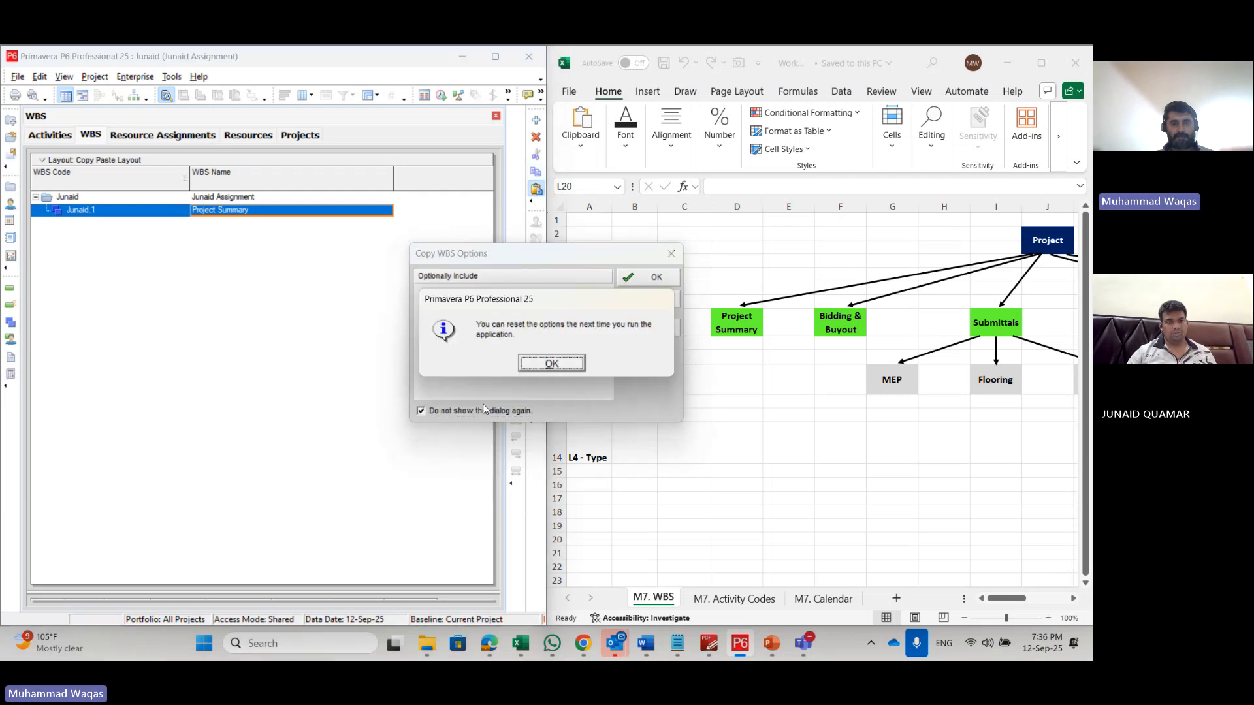
left_click(551, 364)
left_click(650, 277)
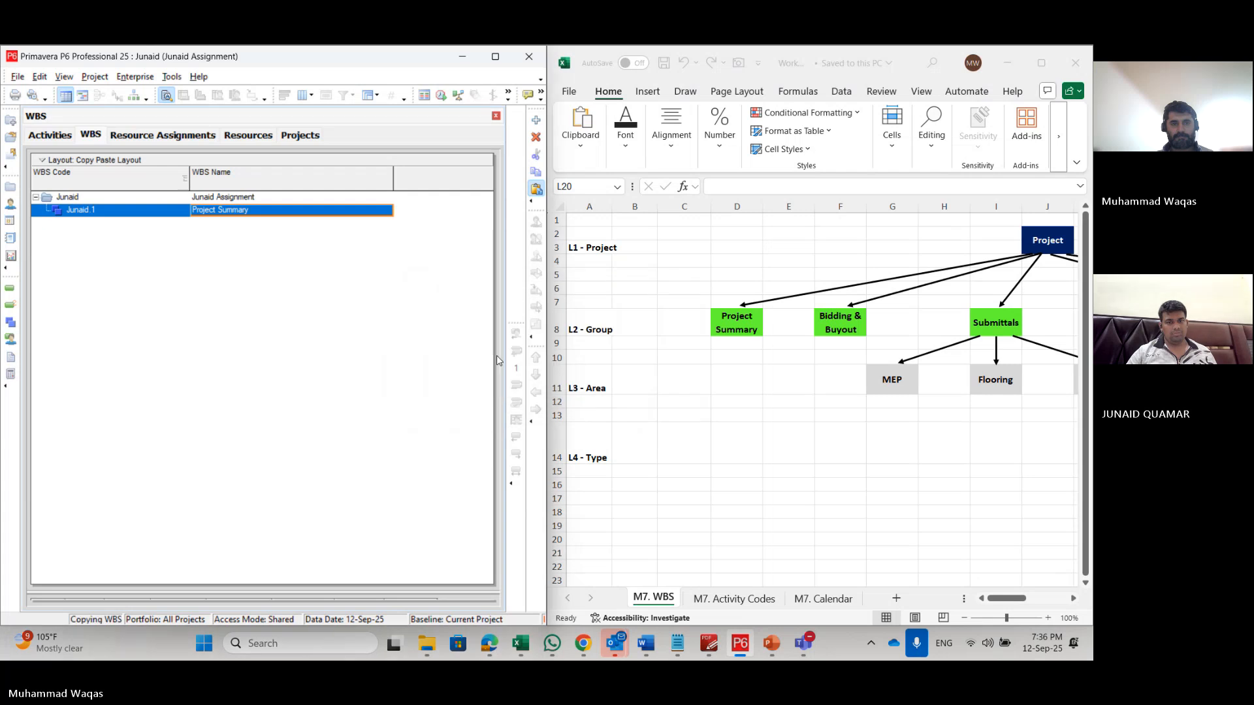
left_click(534, 392)
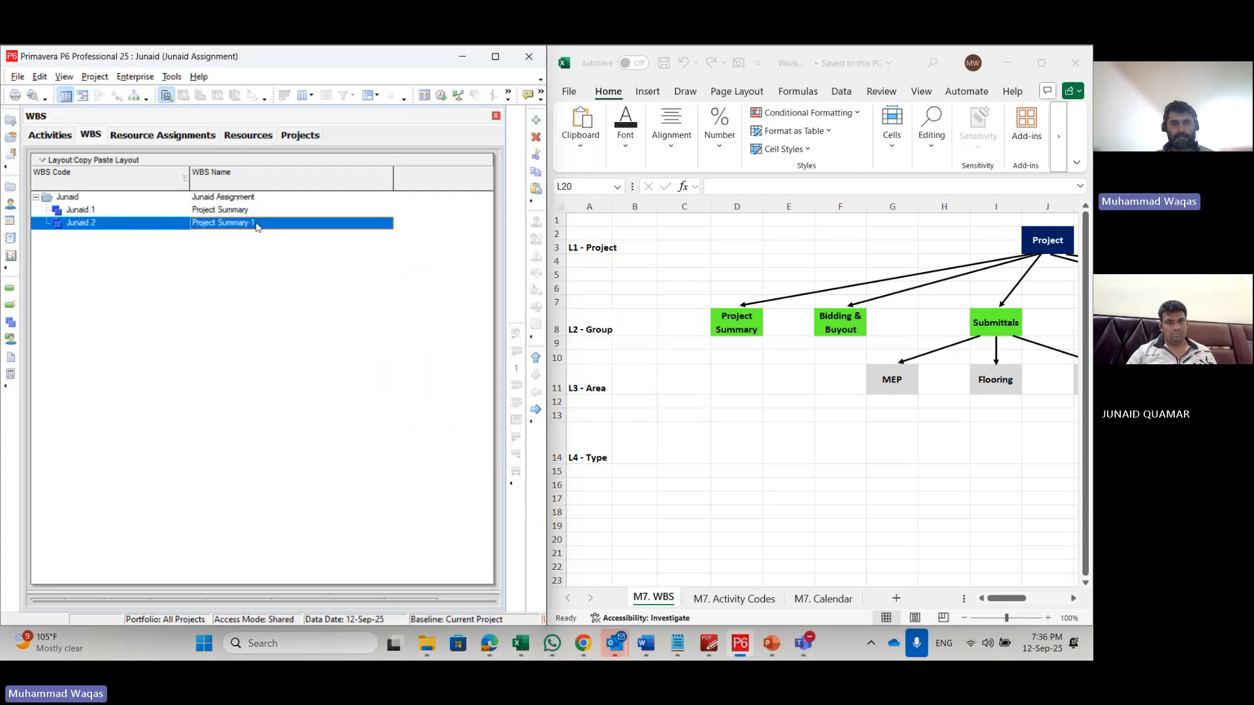
Step: Rename the copied Project Summary element as Bidding & Buyout
left_click(258, 223)
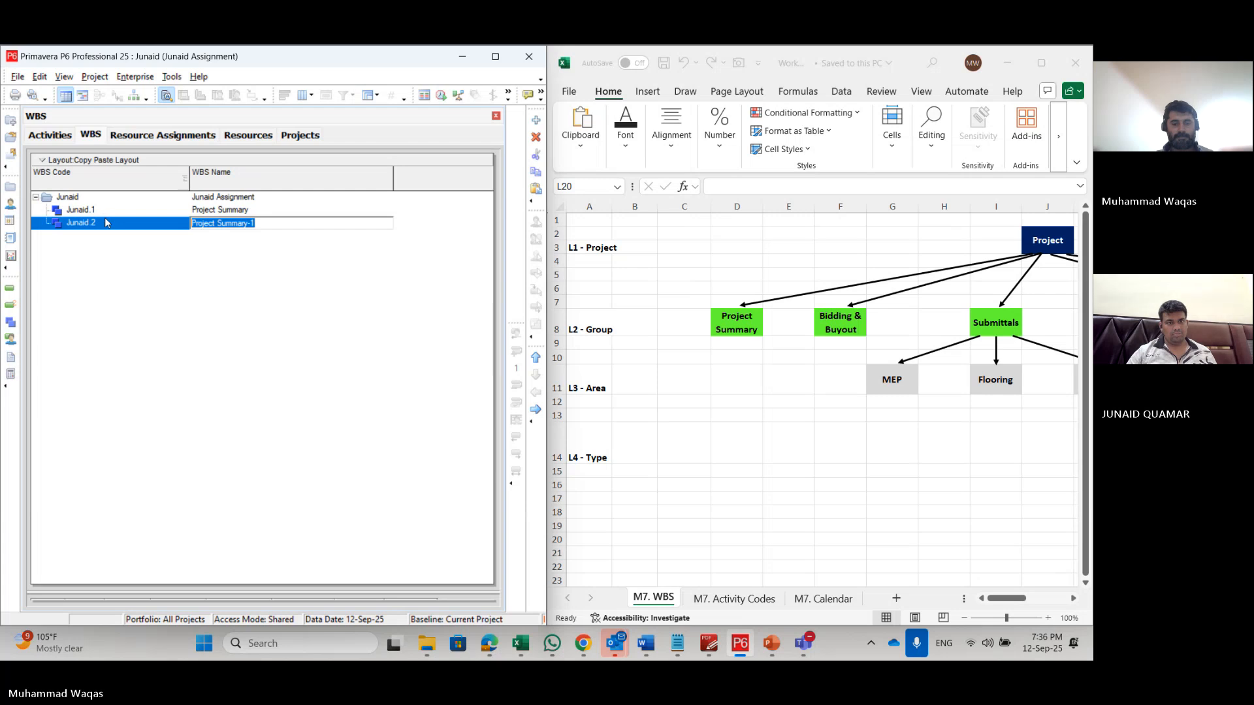
type("Bidding ")
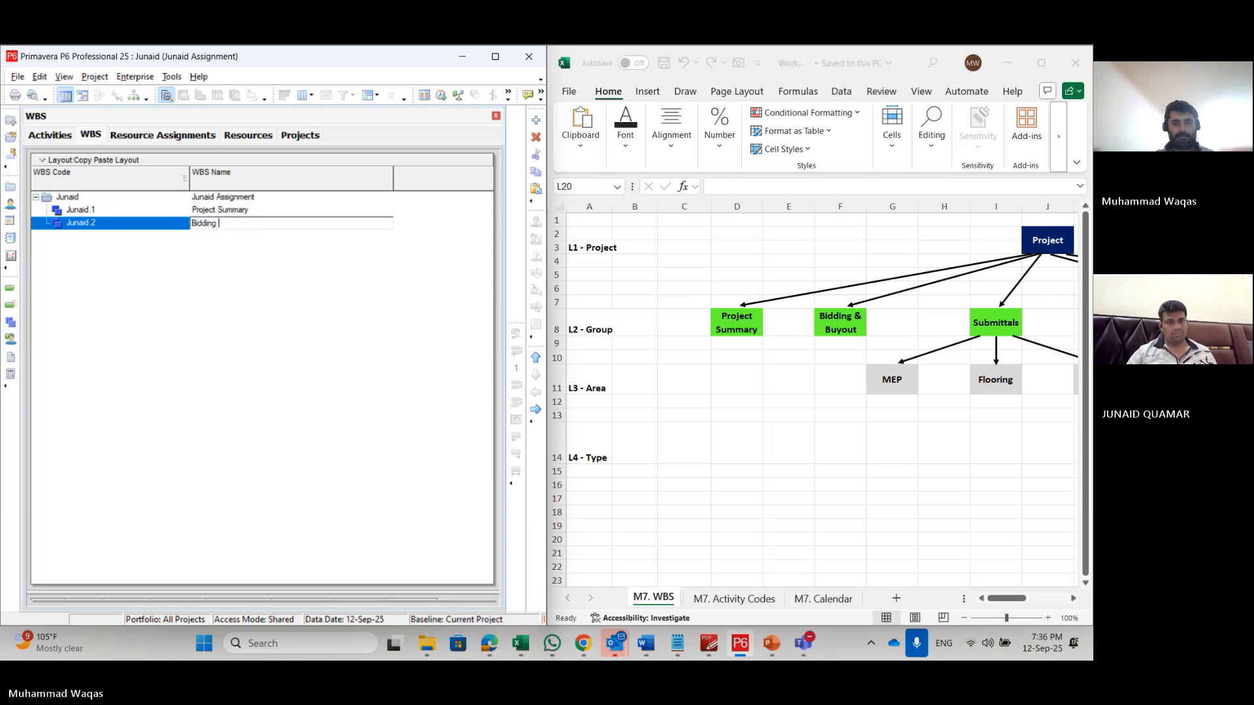
type("& Buyou")
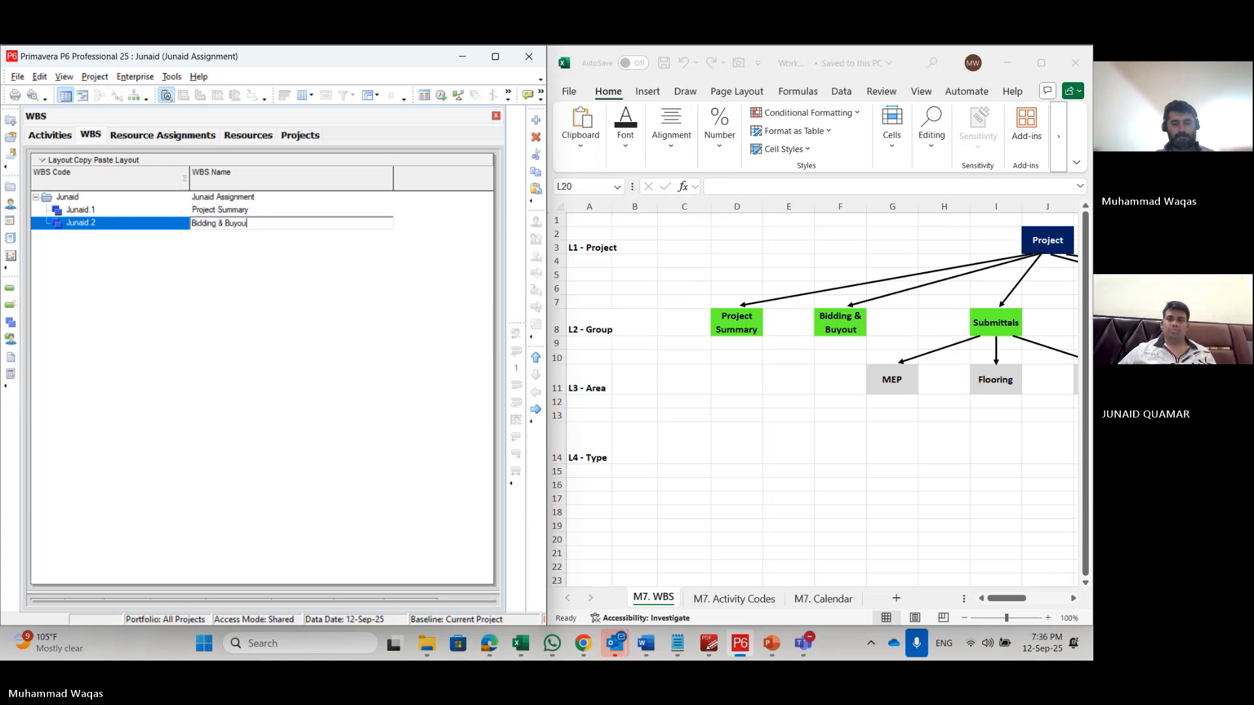
type("t")
left_click(107, 223)
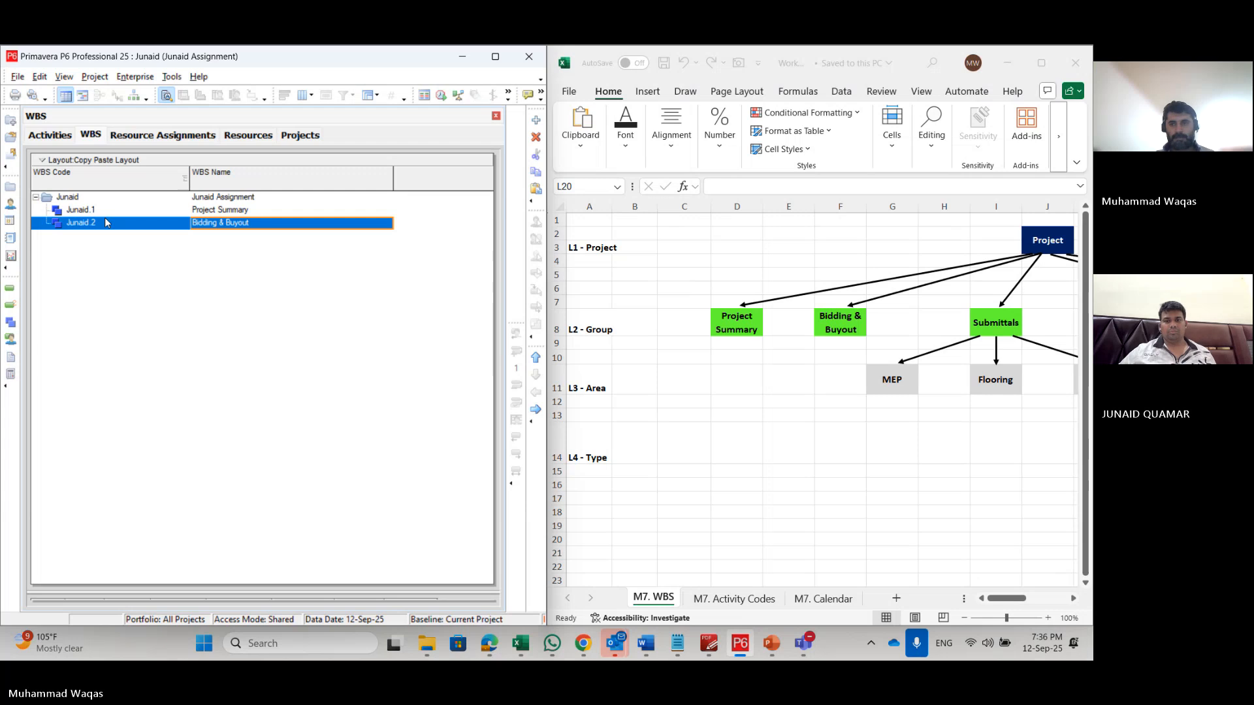
Step: Paste another WBS element at the same level below Bidding & Buyout and name it Submittals
left_click(536, 190)
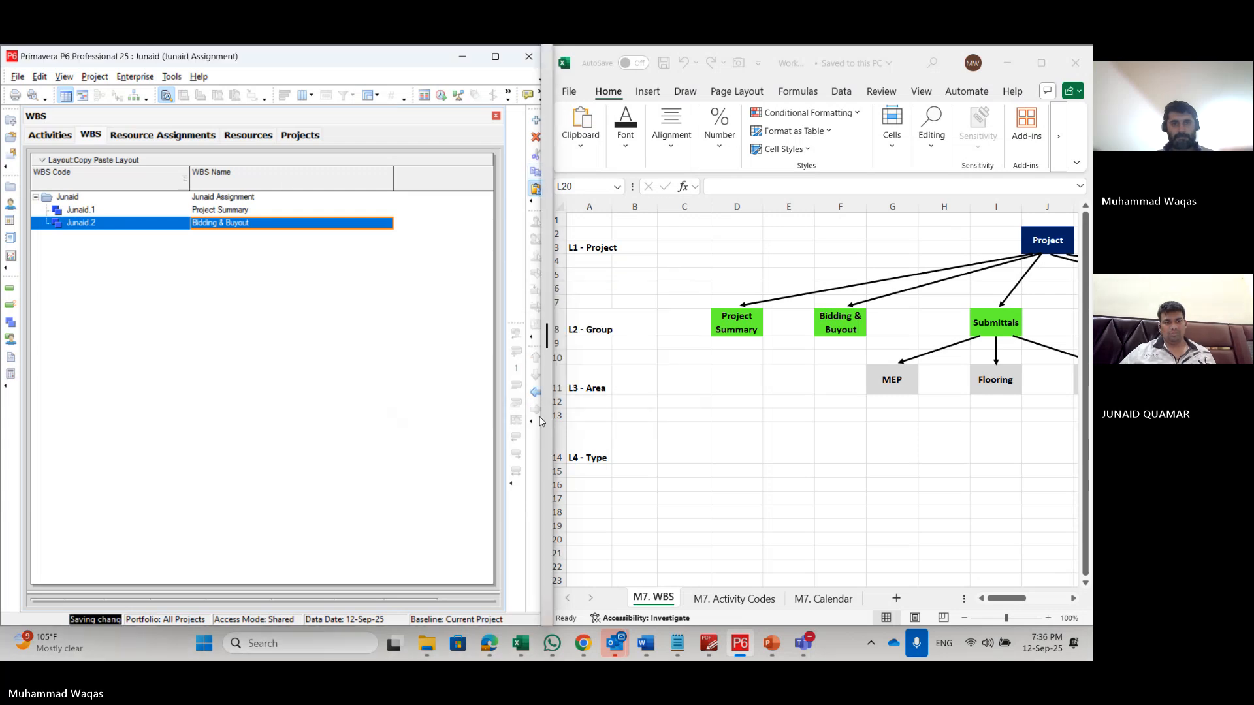
left_click(269, 237)
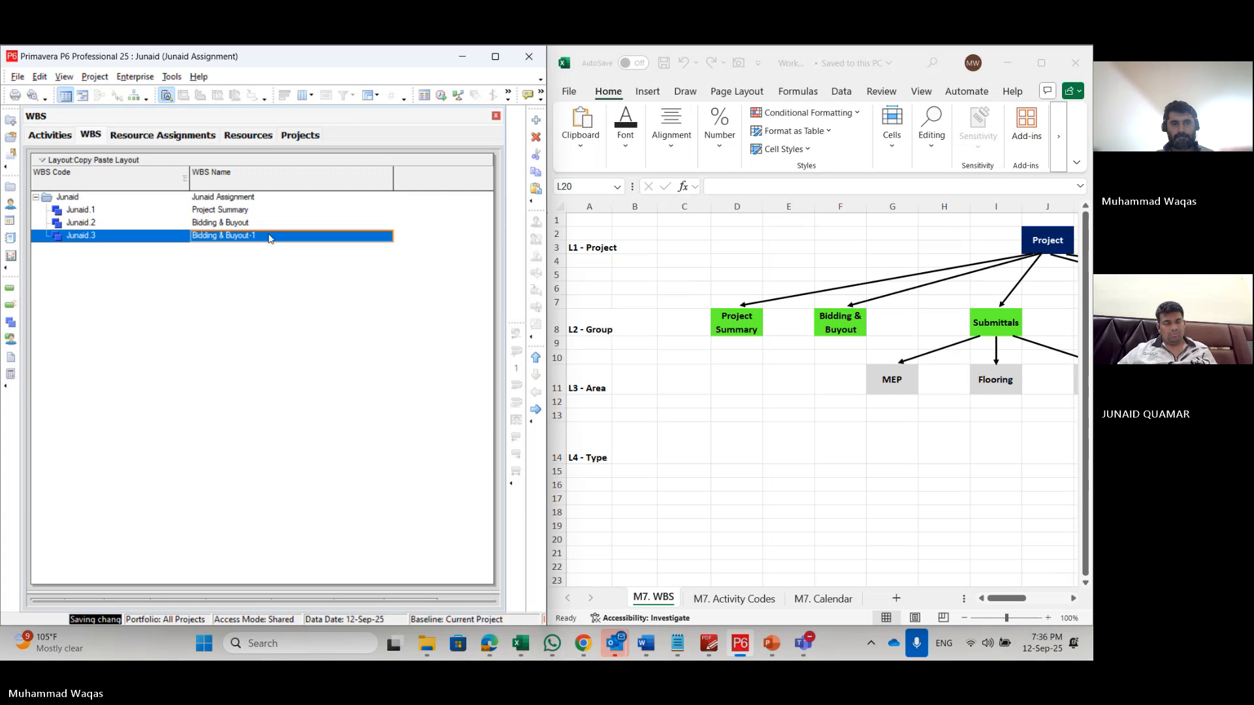
type("S")
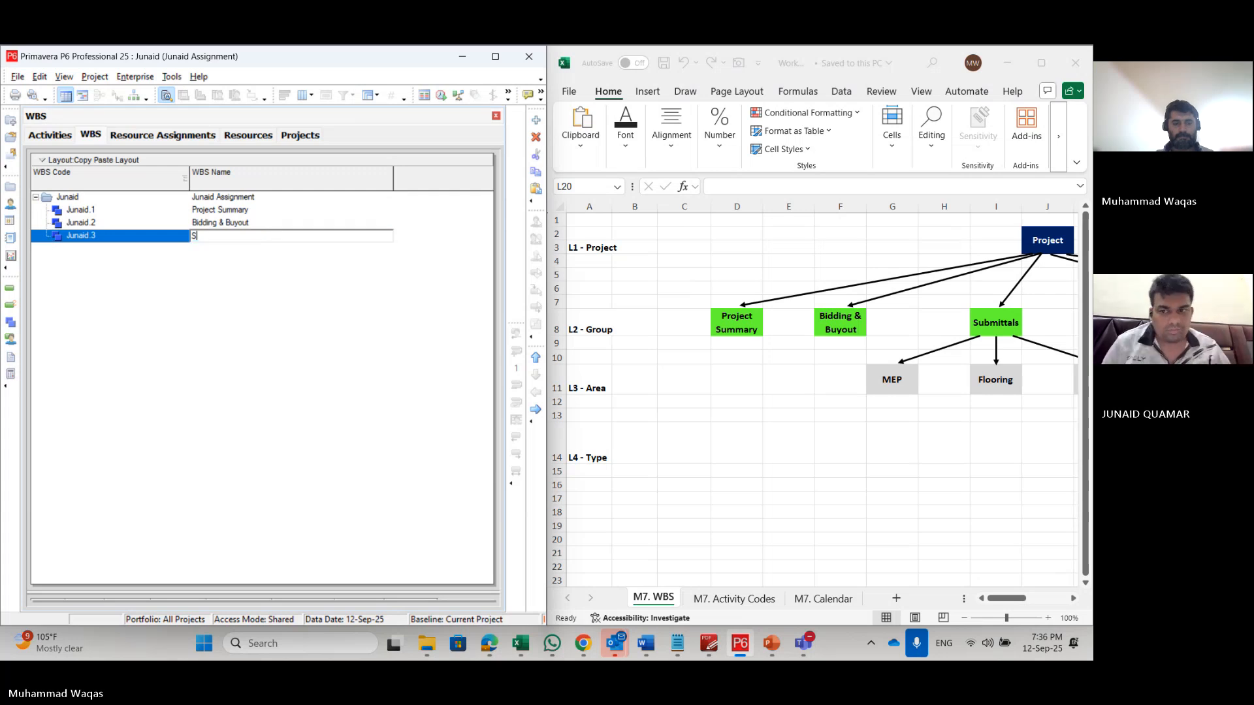
type("ubmitt")
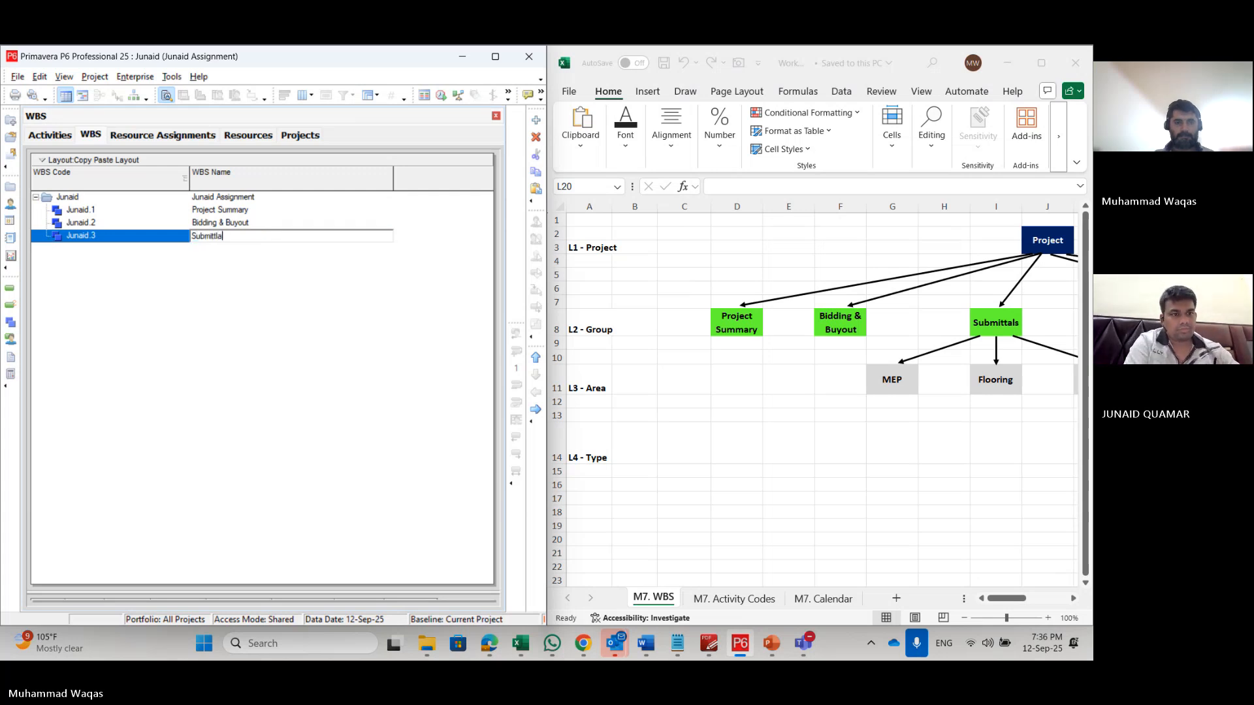
type("als")
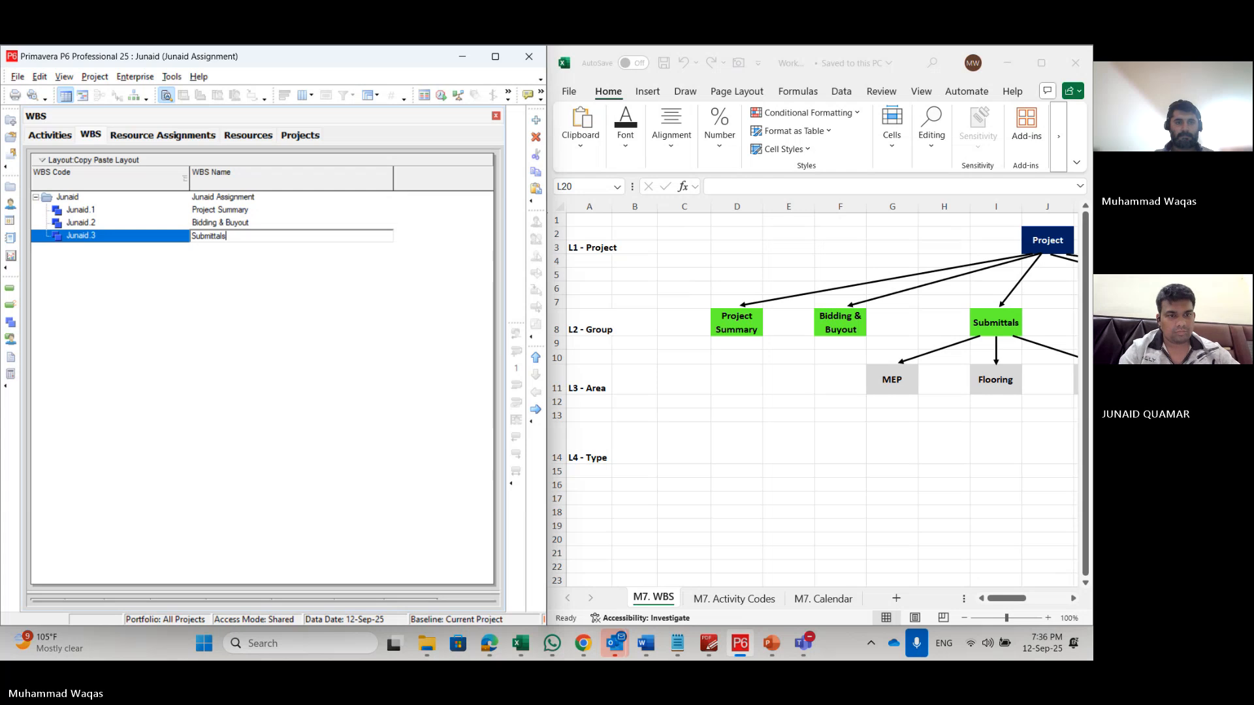
key("Return")
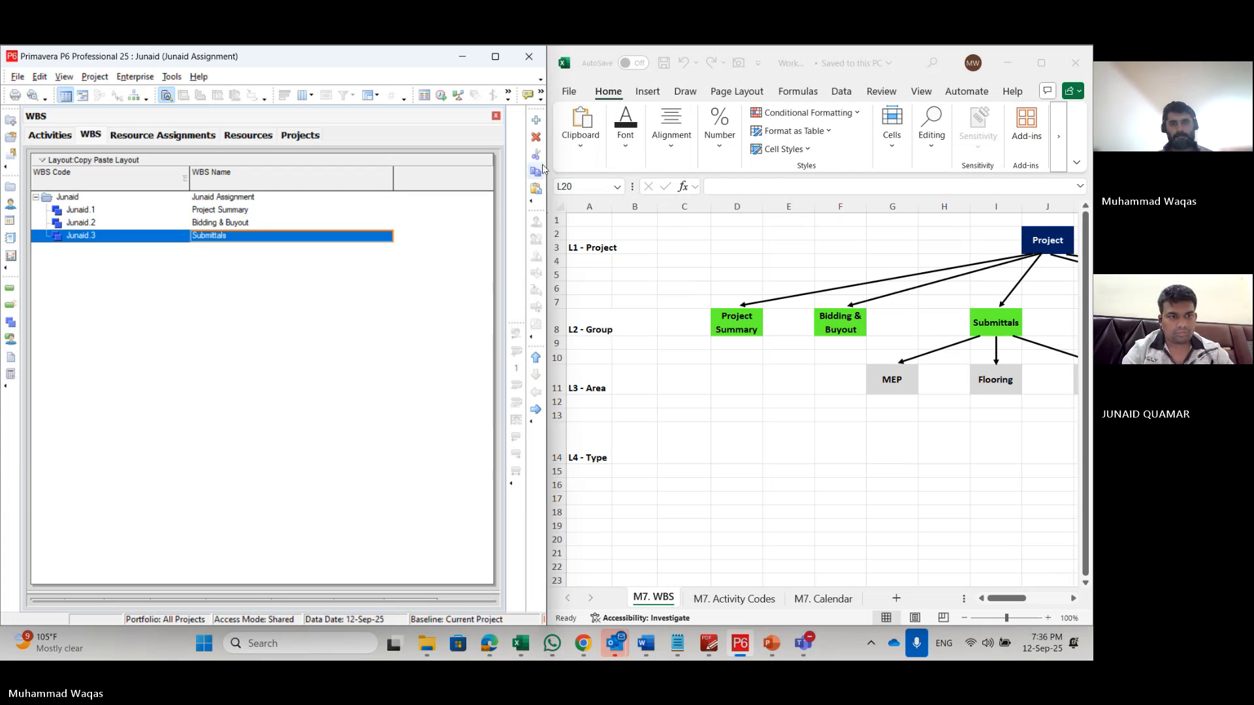
Step: Paste a WBS element at the same level below Submittals and name it Construction, following the Excel chart
left_click(535, 188)
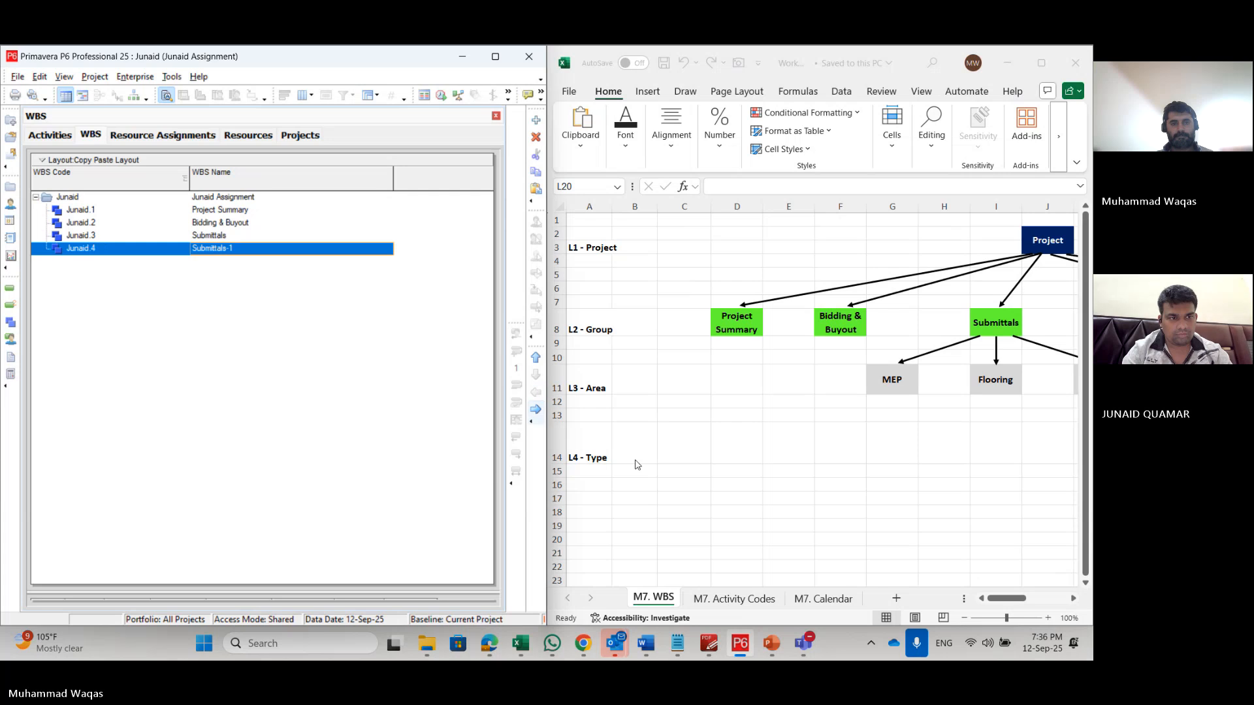
left_click(992, 604)
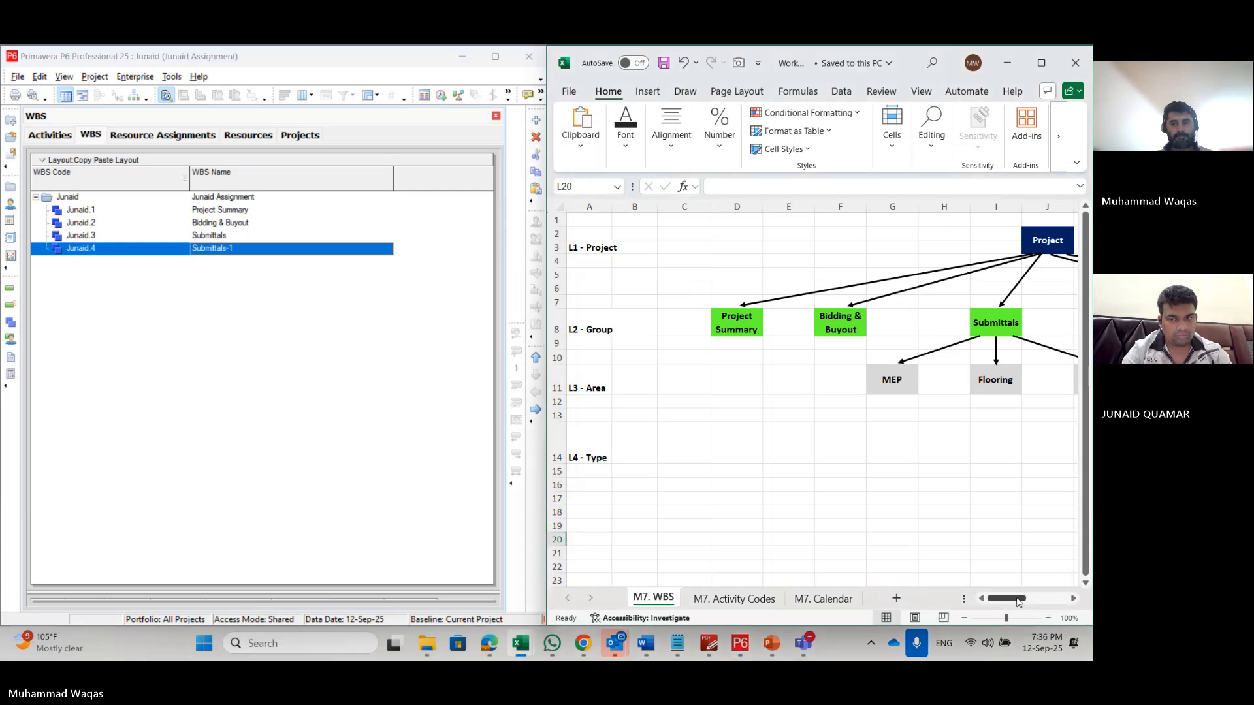
left_click_drag(992, 604, 1043, 604)
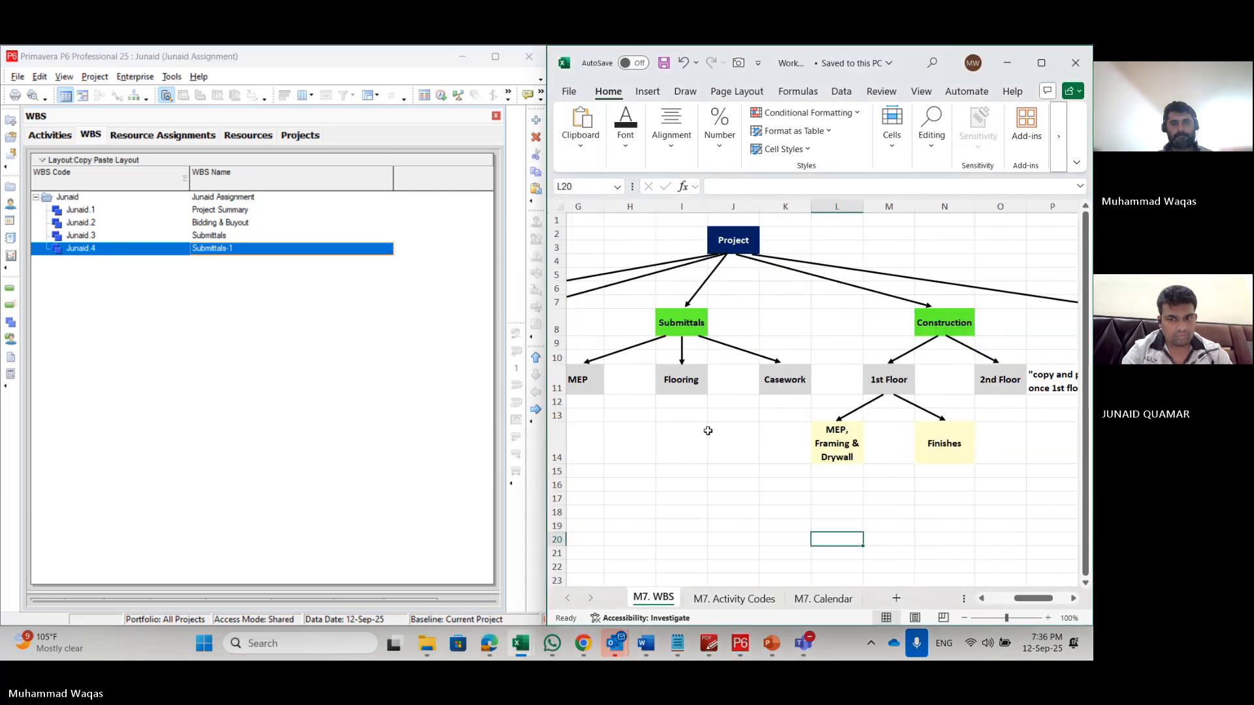
left_click(247, 256)
left_click(247, 256)
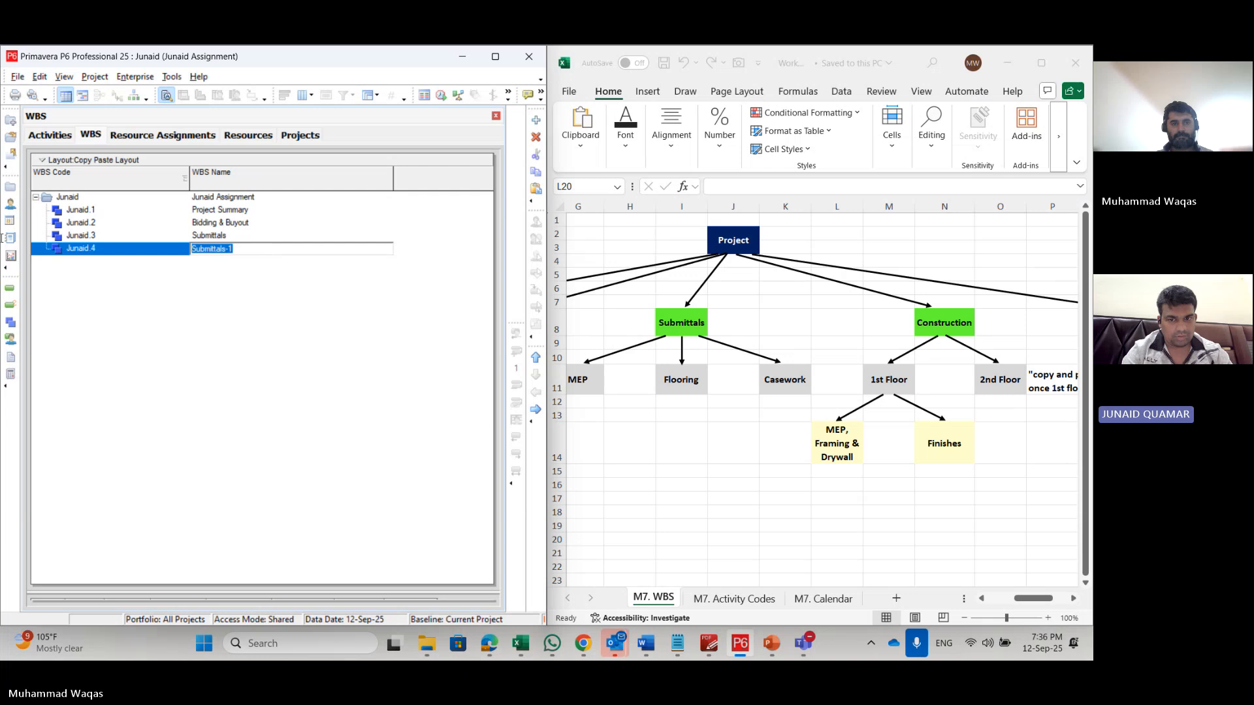
type("Const")
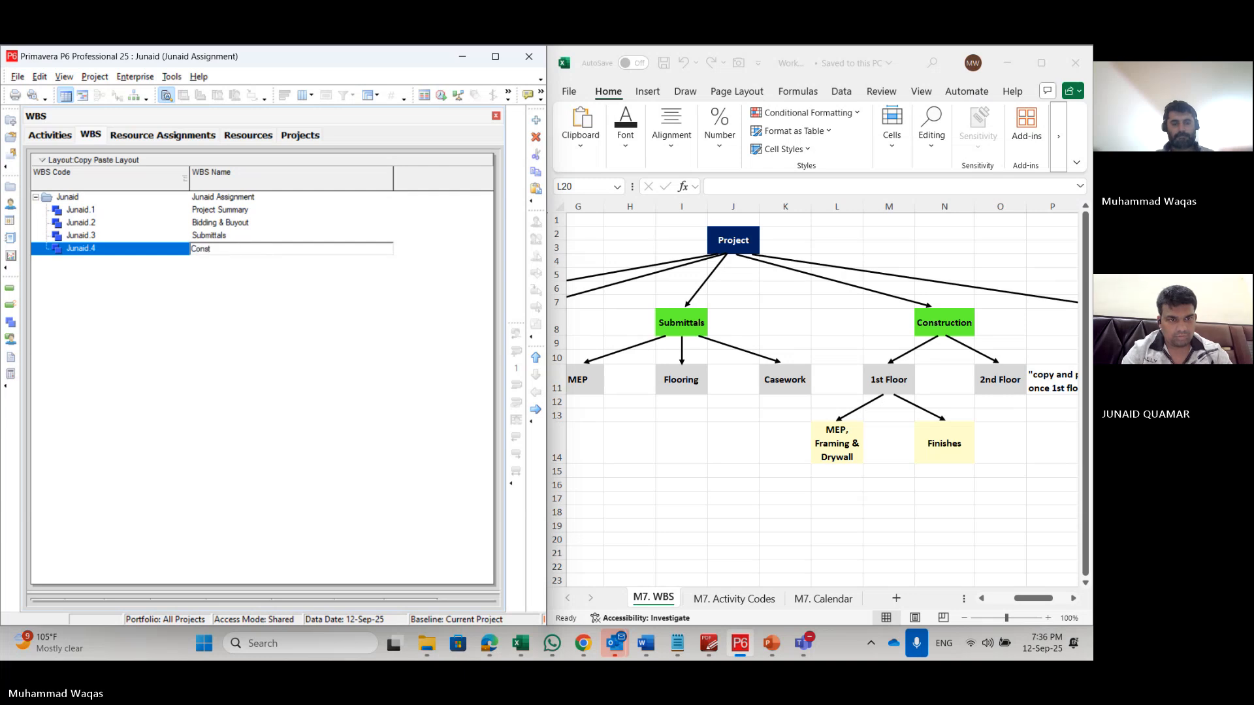
type("ruction")
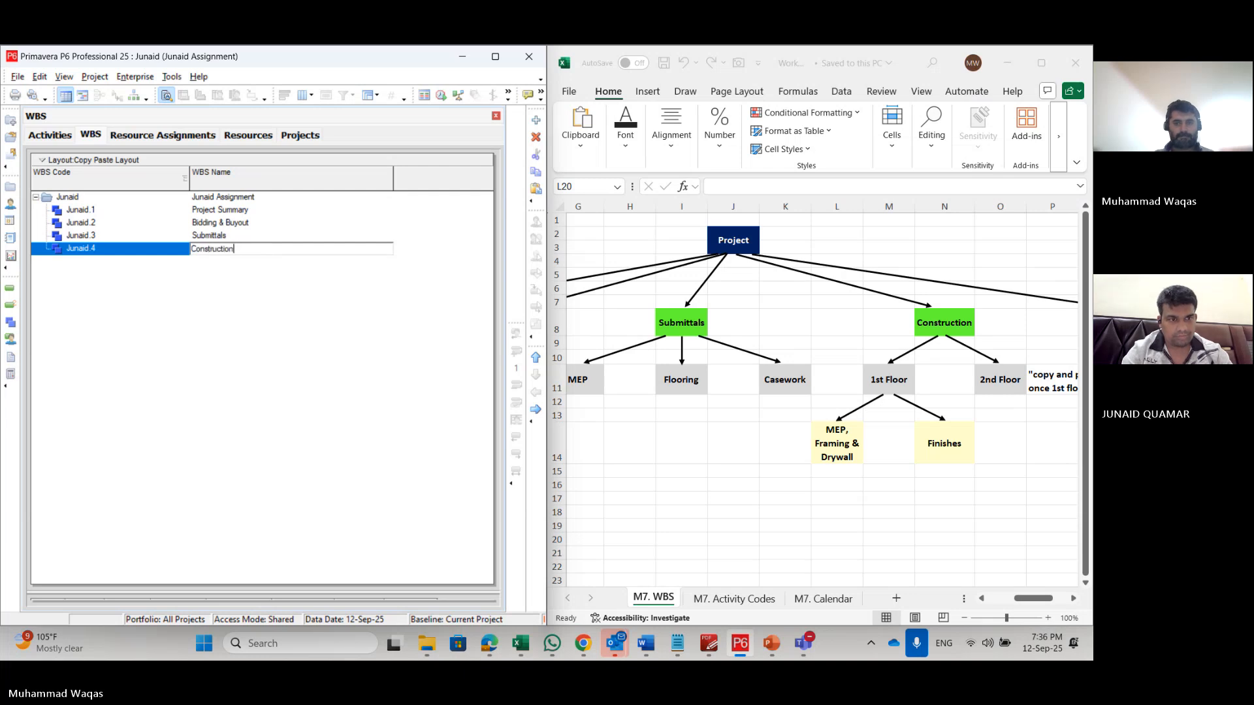
key("Return")
Step: Add the chart's last group after Construction by pasting a same-level WBS element and naming it Commissioning & Inspections
left_click(836, 539)
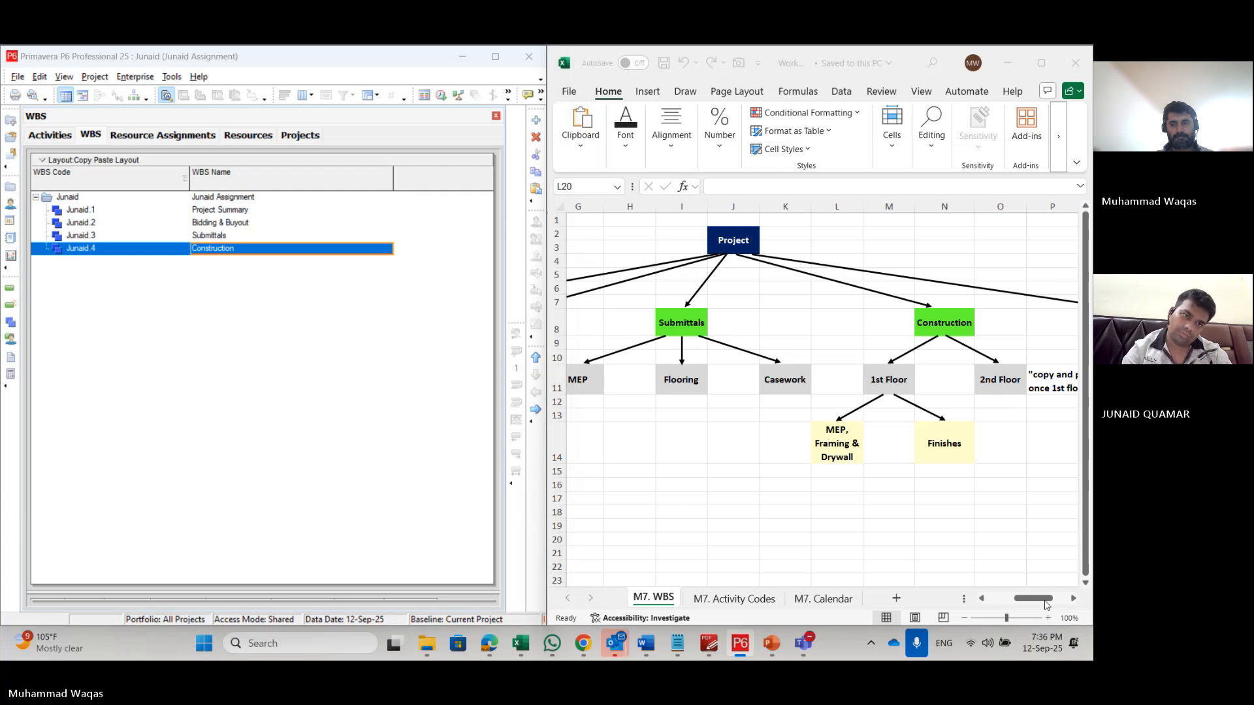
left_click_drag(1042, 604, 1063, 601)
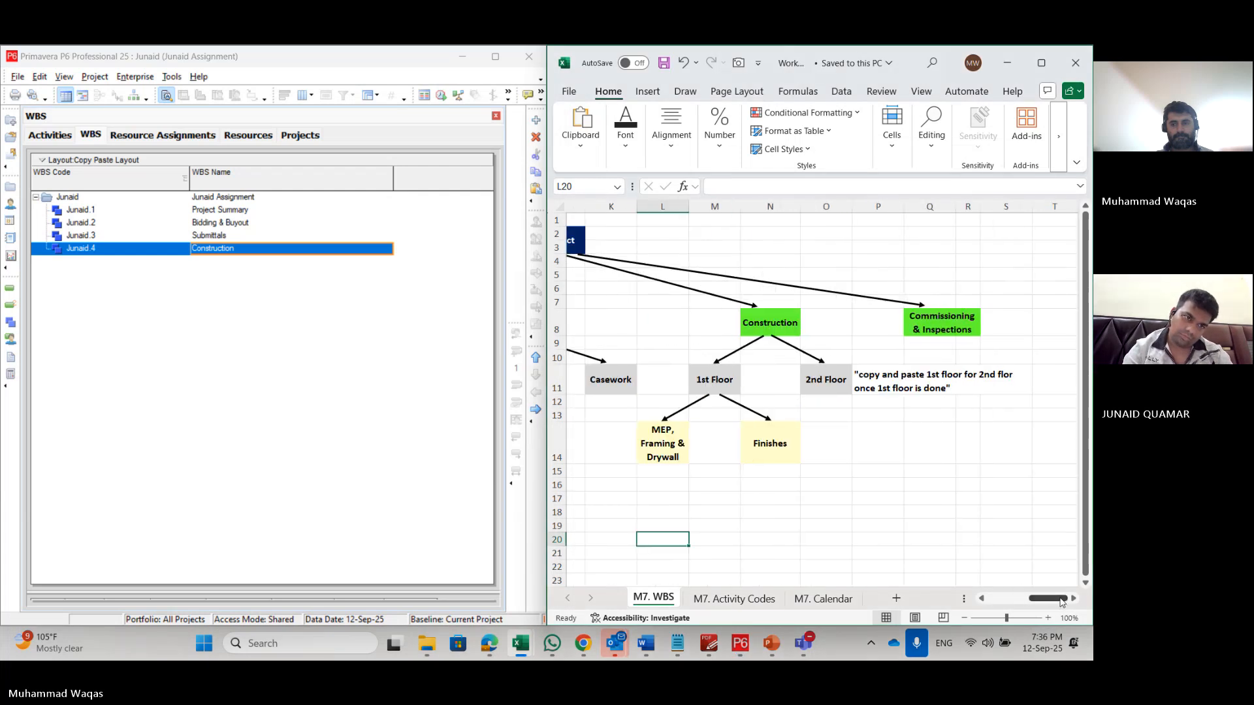
left_click(535, 188)
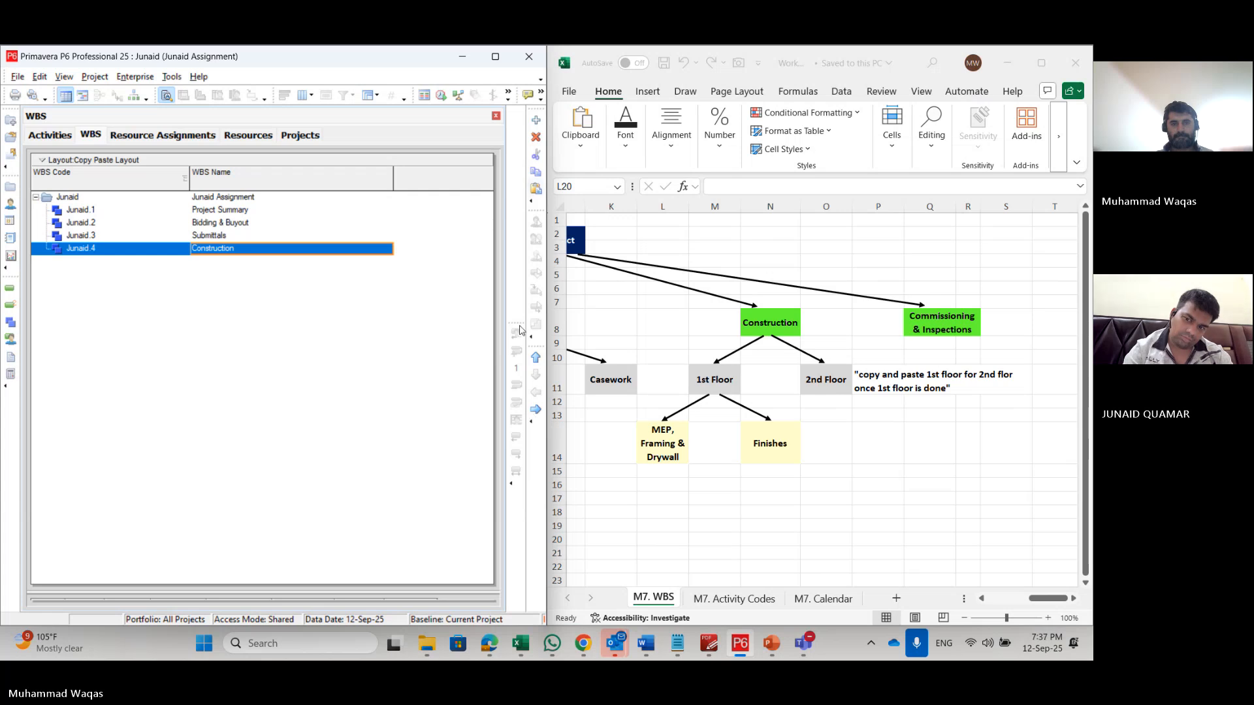
left_click(537, 193)
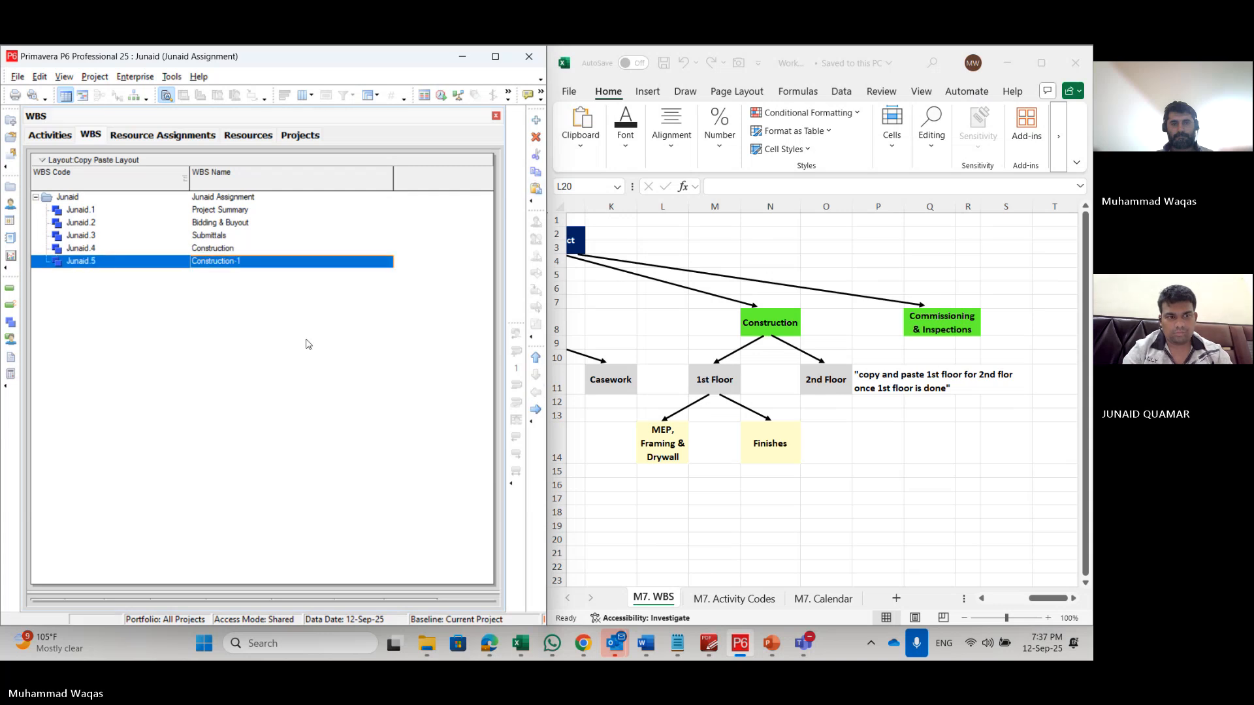
left_click(252, 265)
double_click(267, 263)
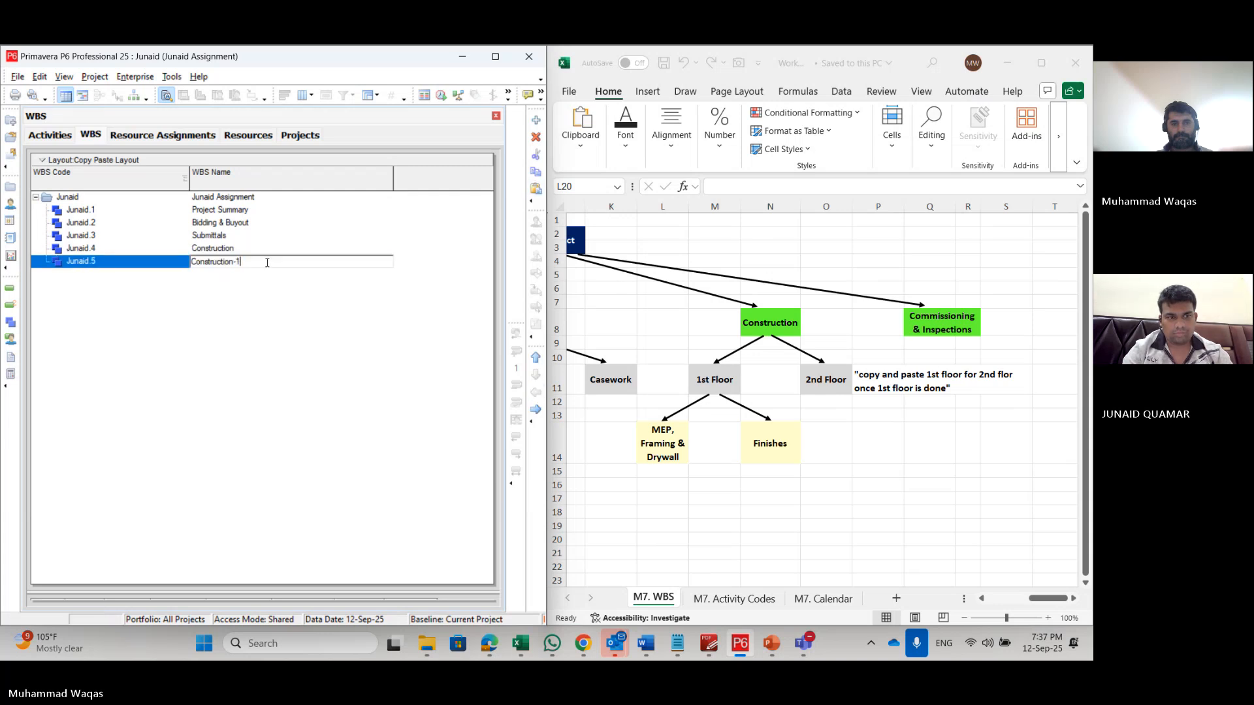
key("ctrl+a")
type("Co")
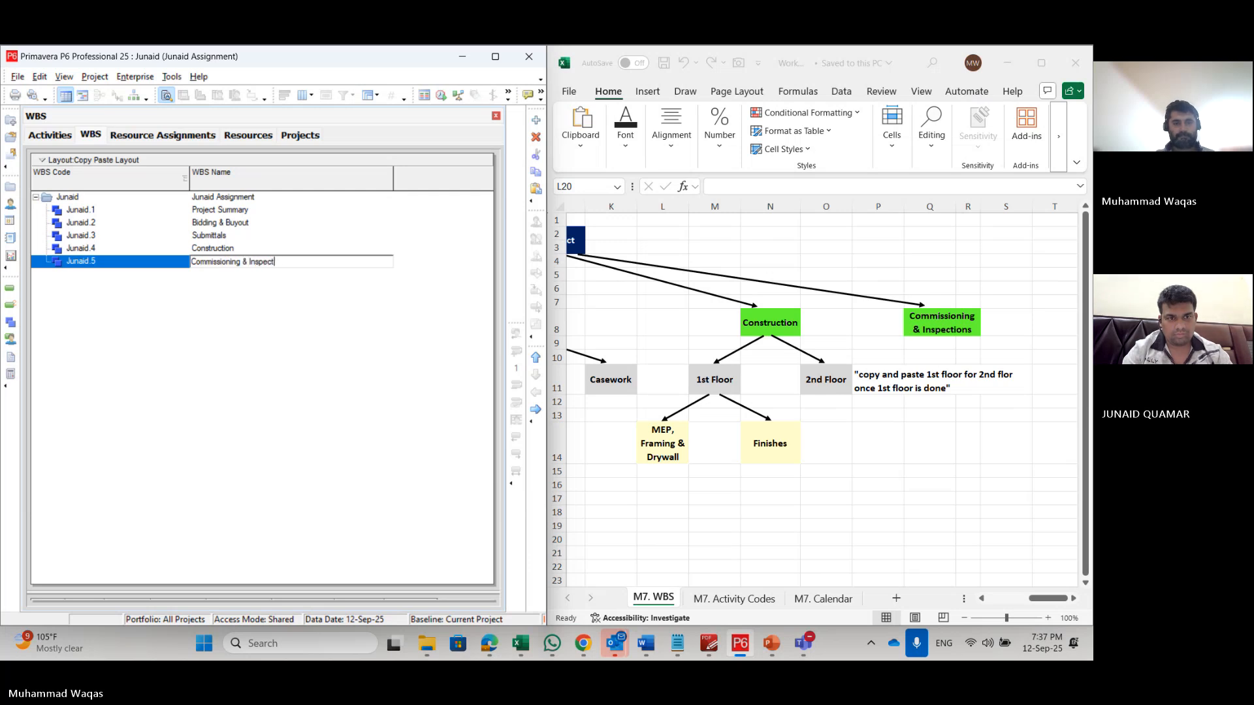
key("Return")
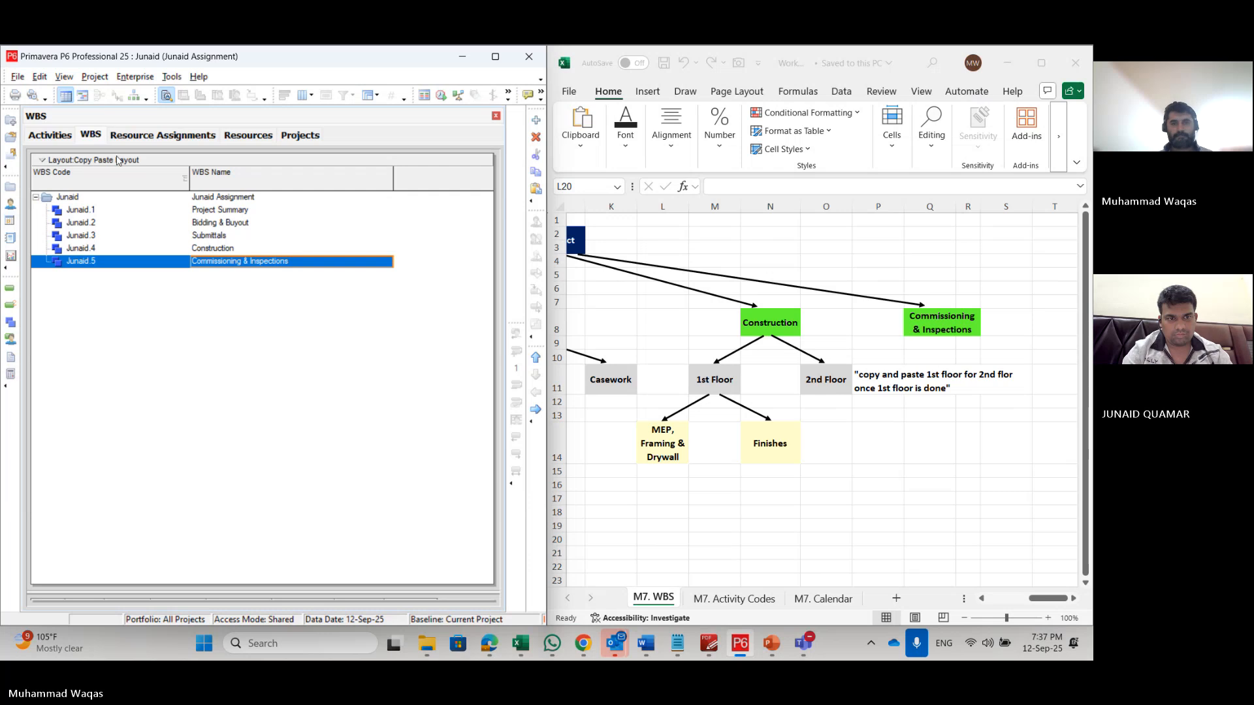
Step: Maximize the P6 window, show the project's activities, and widen the activity table to reveal the columns through Activity Count
double_click(322, 57)
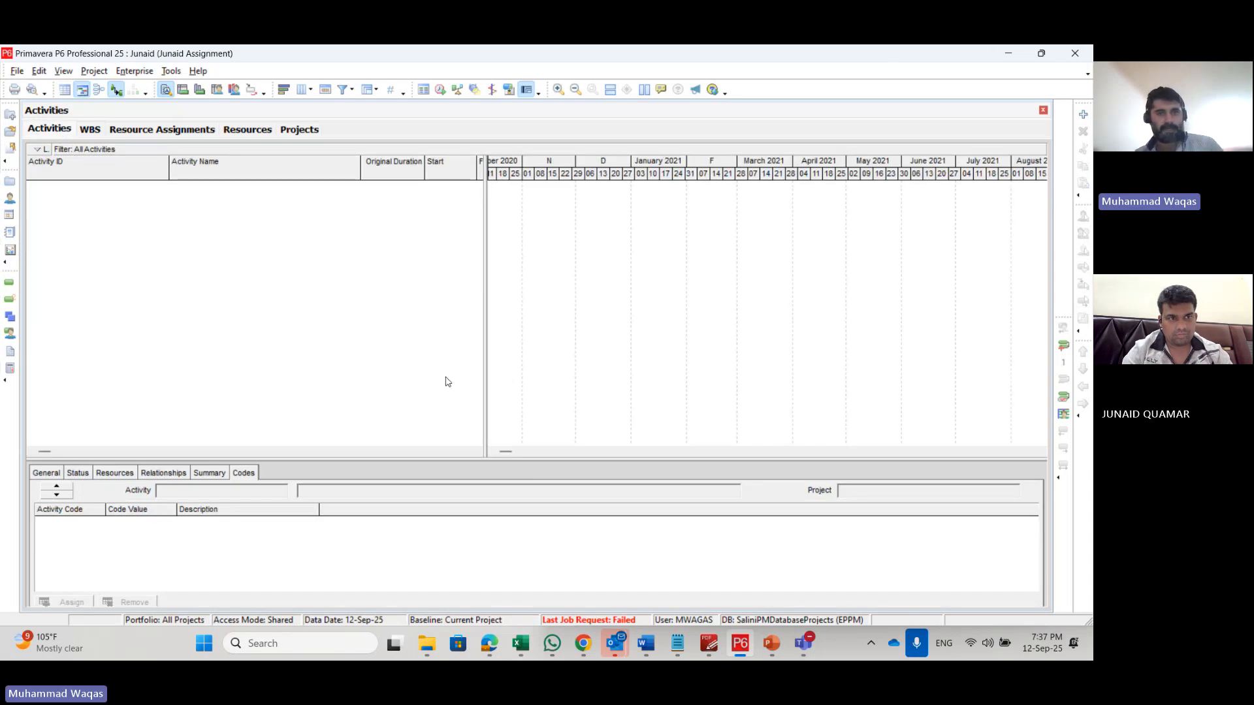
left_click_drag(487, 313, 632, 293)
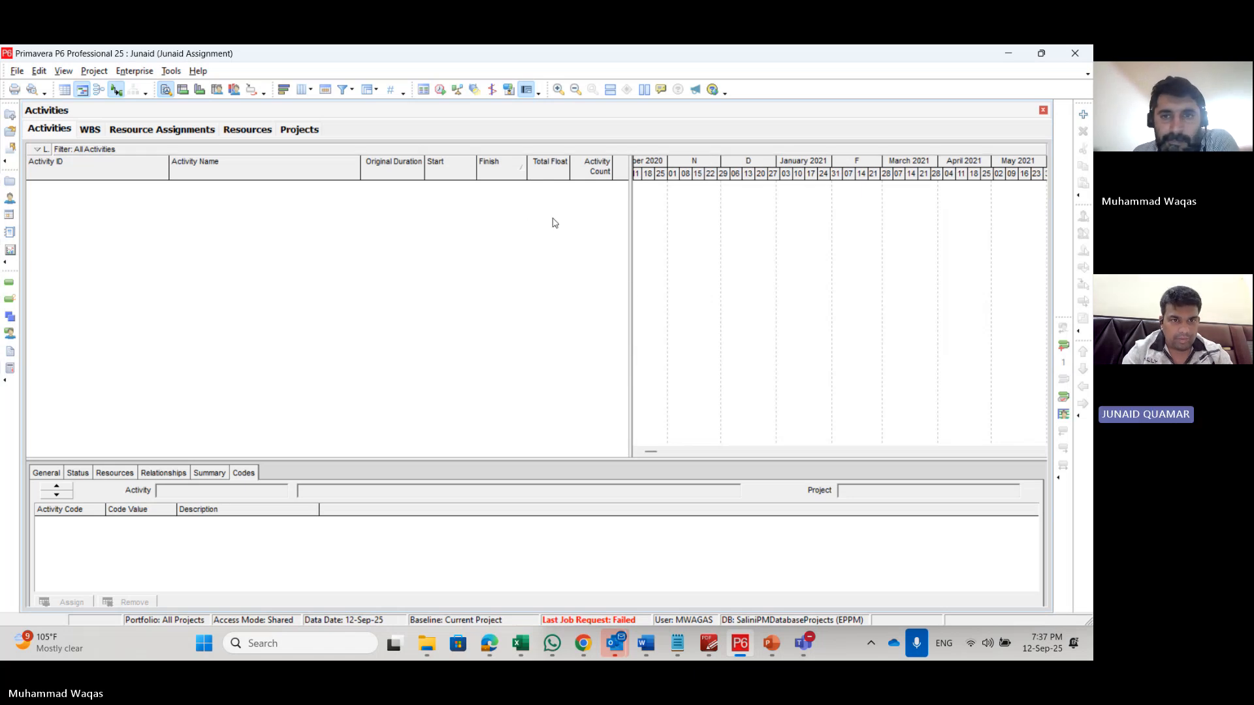
left_click_drag(632, 228, 615, 230)
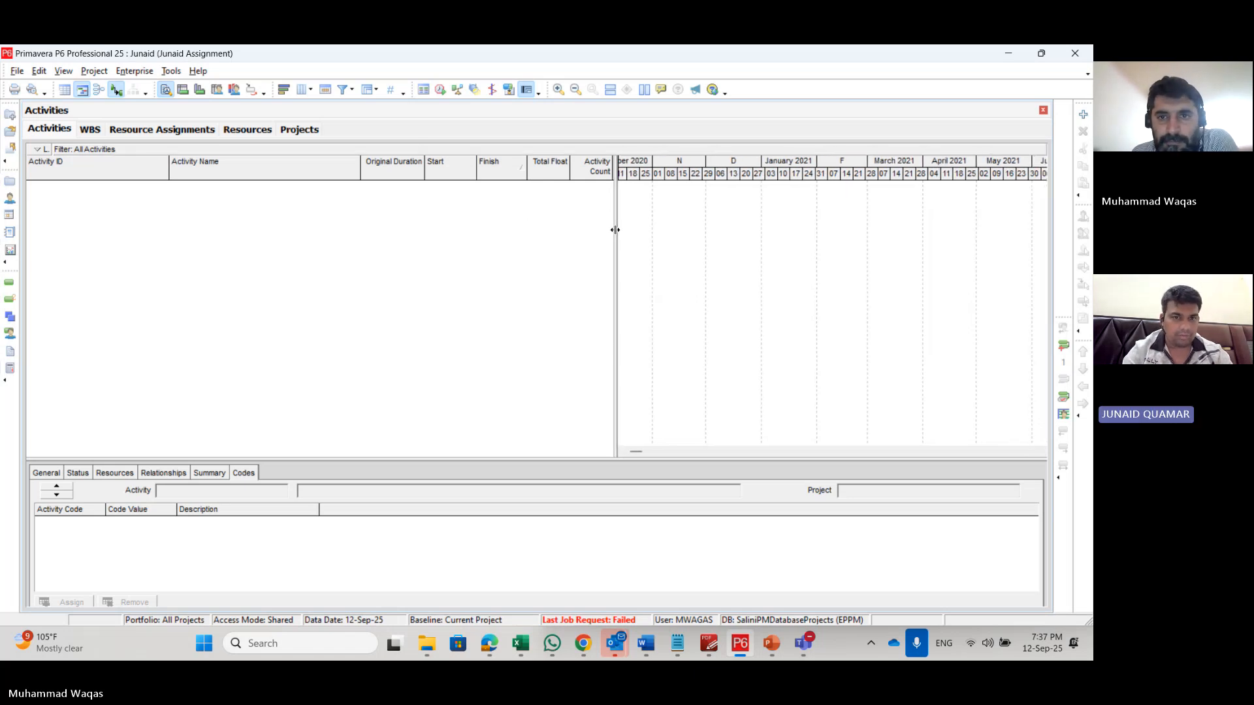
Step: Turn off Hide if empty in the activities' Group and Sort settings so WBS bands without activities are shown
left_click(343, 89)
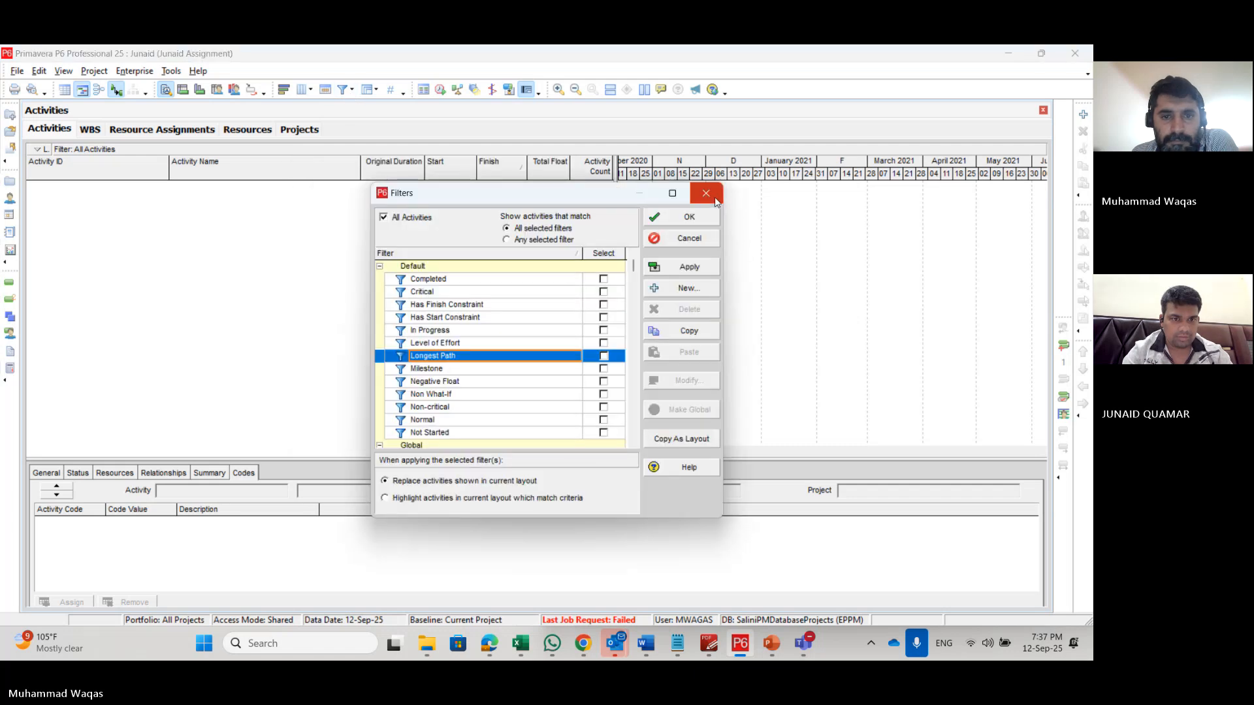
left_click(706, 193)
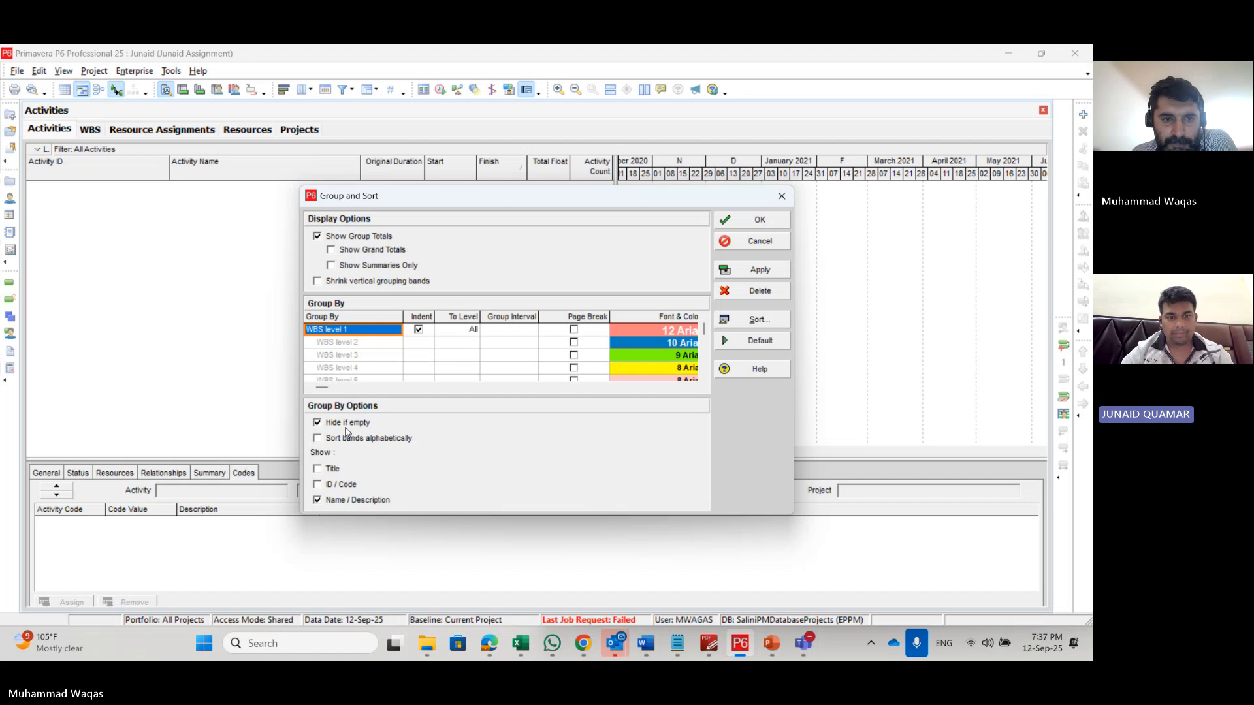
left_click(317, 423)
left_click(317, 424)
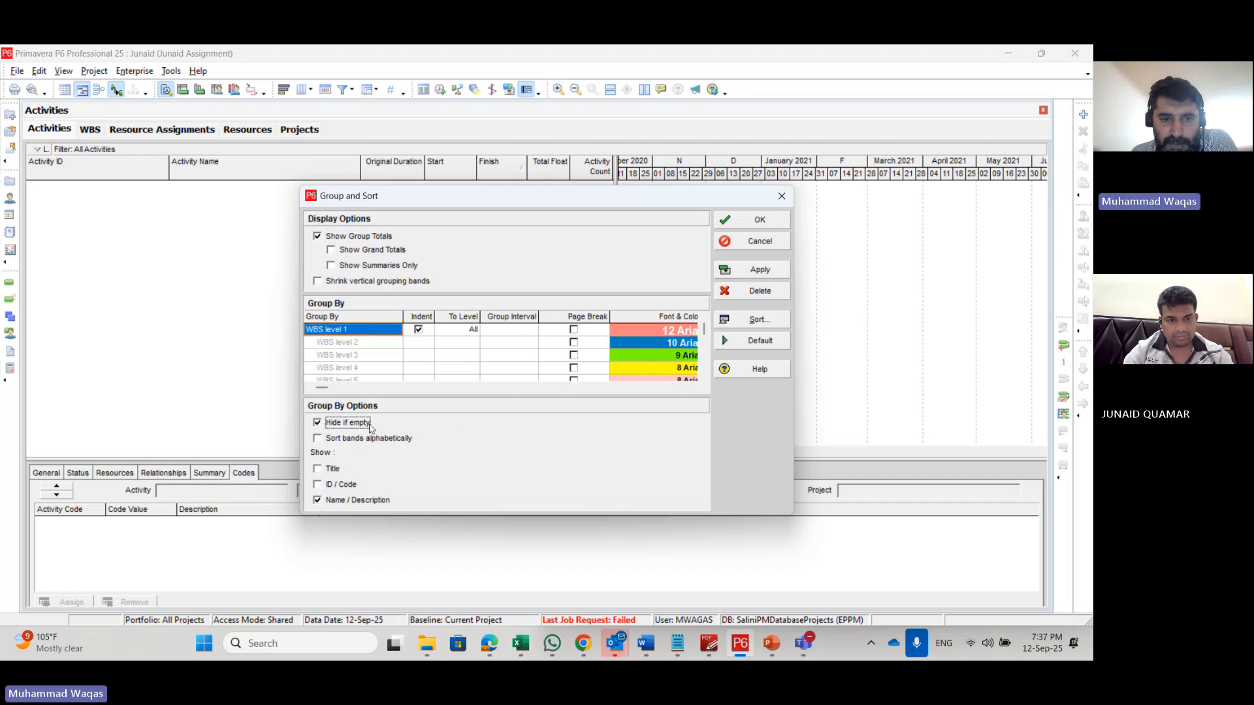
left_click(743, 221)
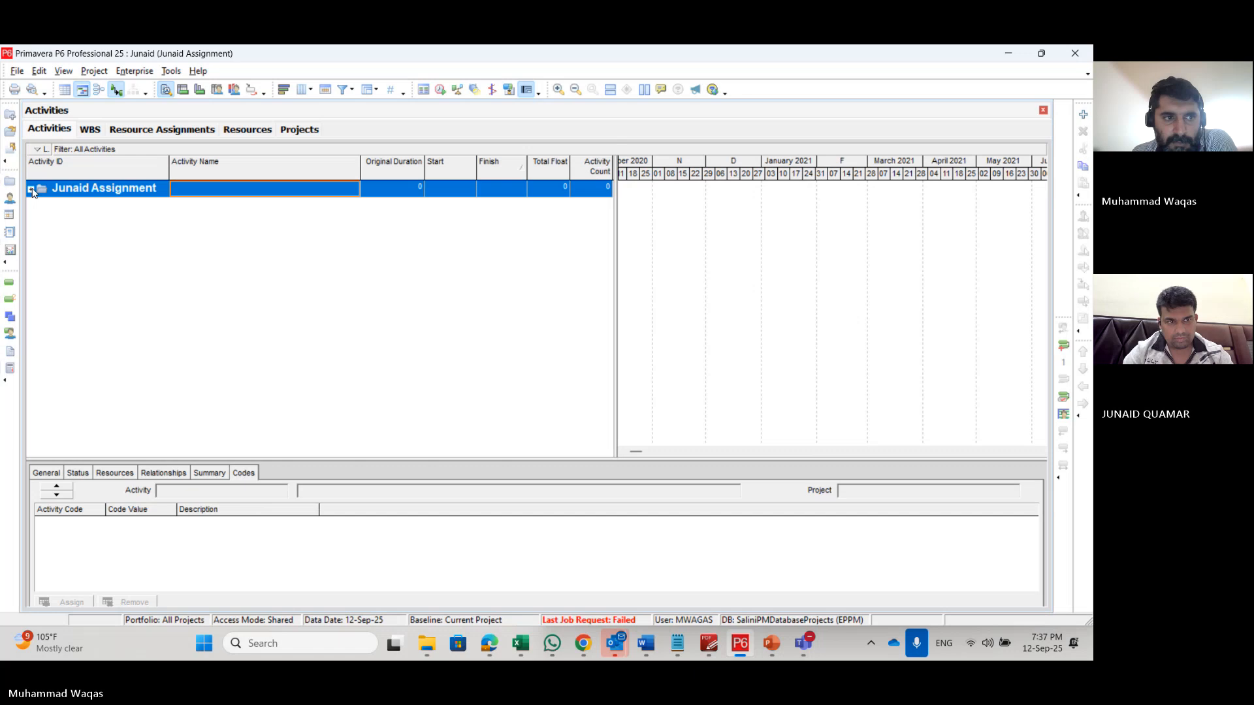
Step: Expand the project band and add three new activities under the Project Summary WBS element
left_click(30, 189)
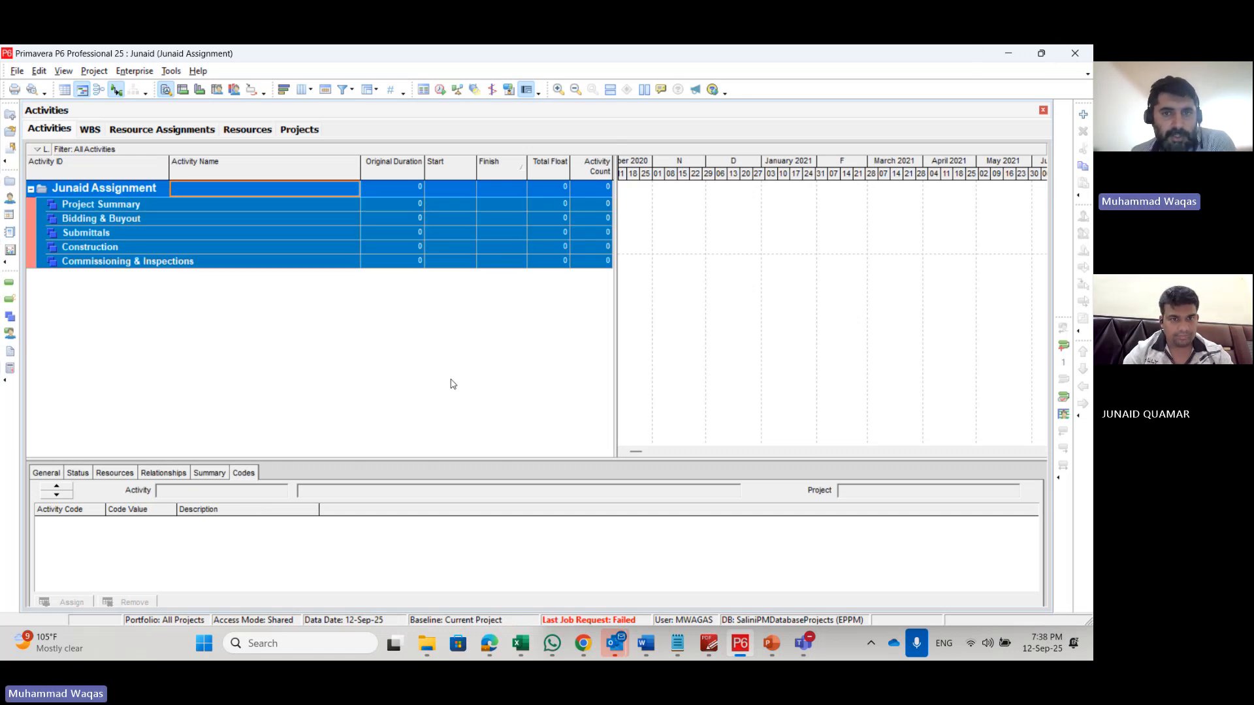
left_click(116, 205)
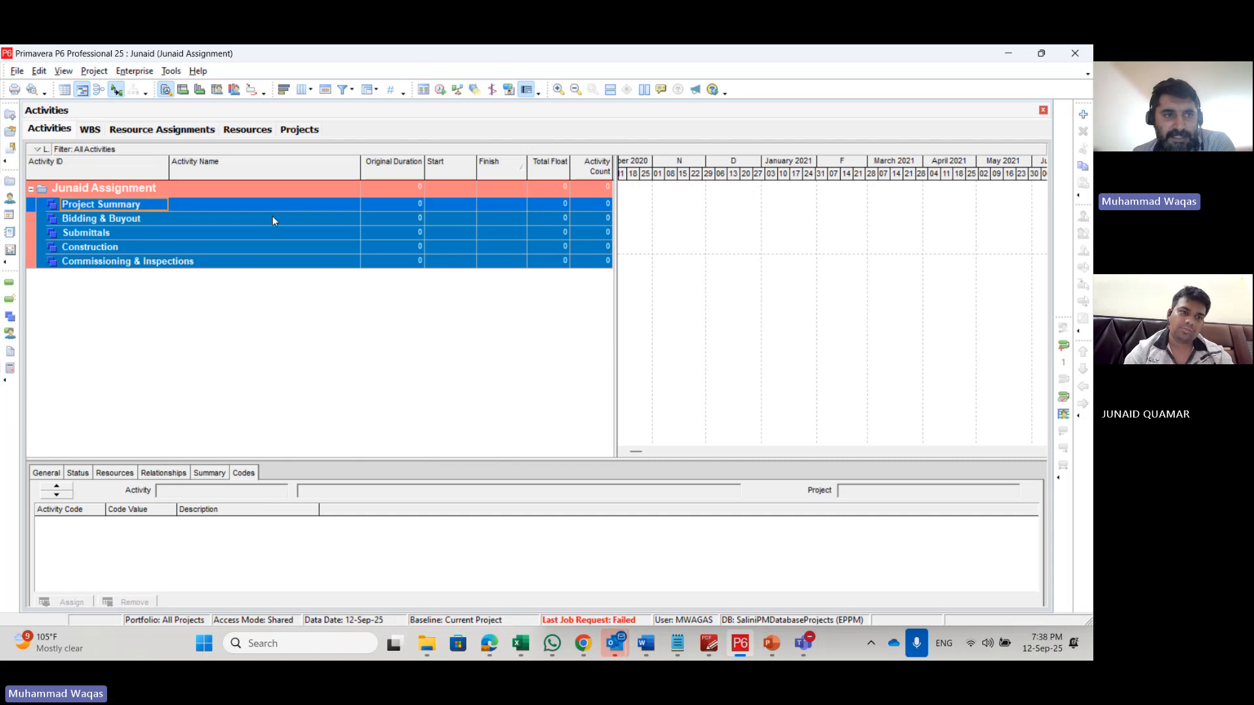
left_click(1084, 115)
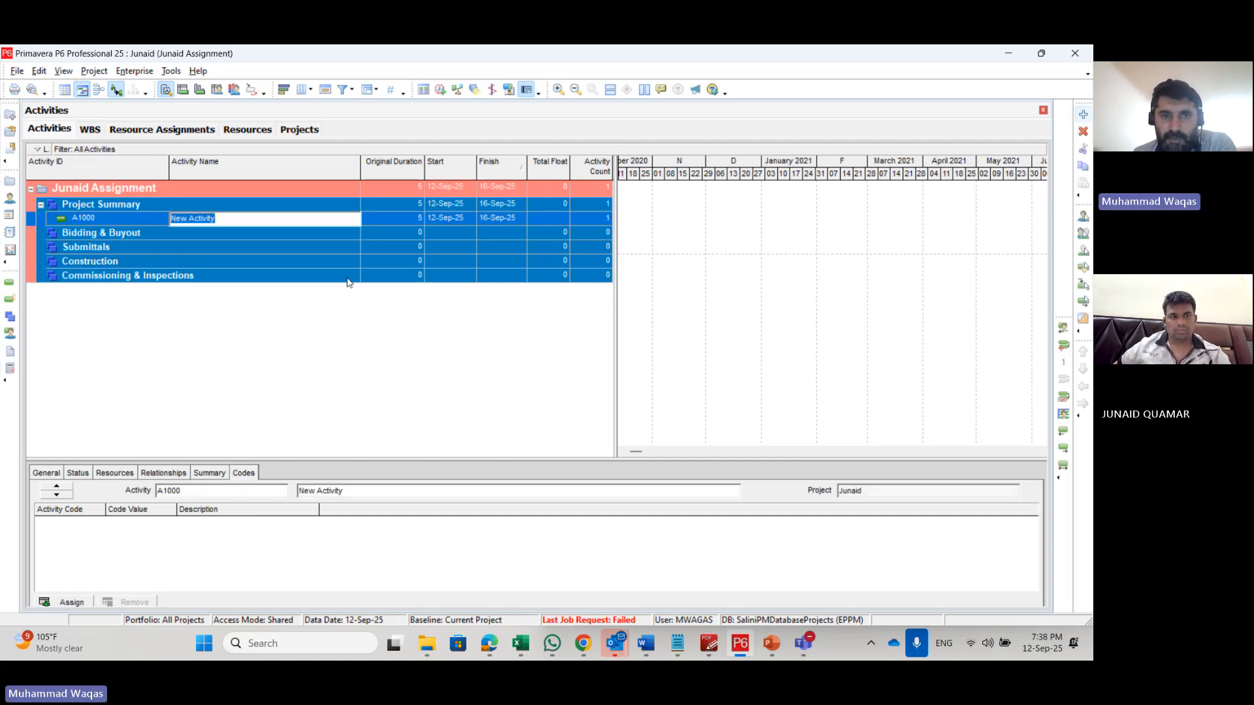
left_click(460, 219)
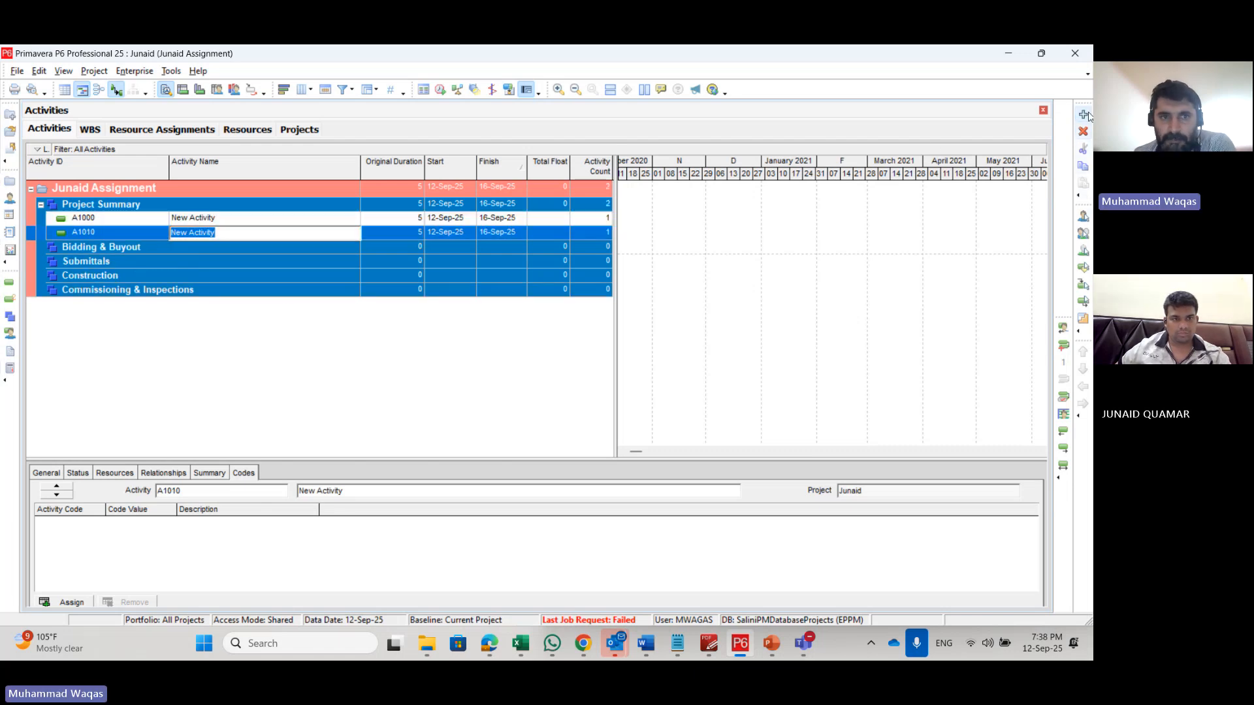
left_click(388, 237)
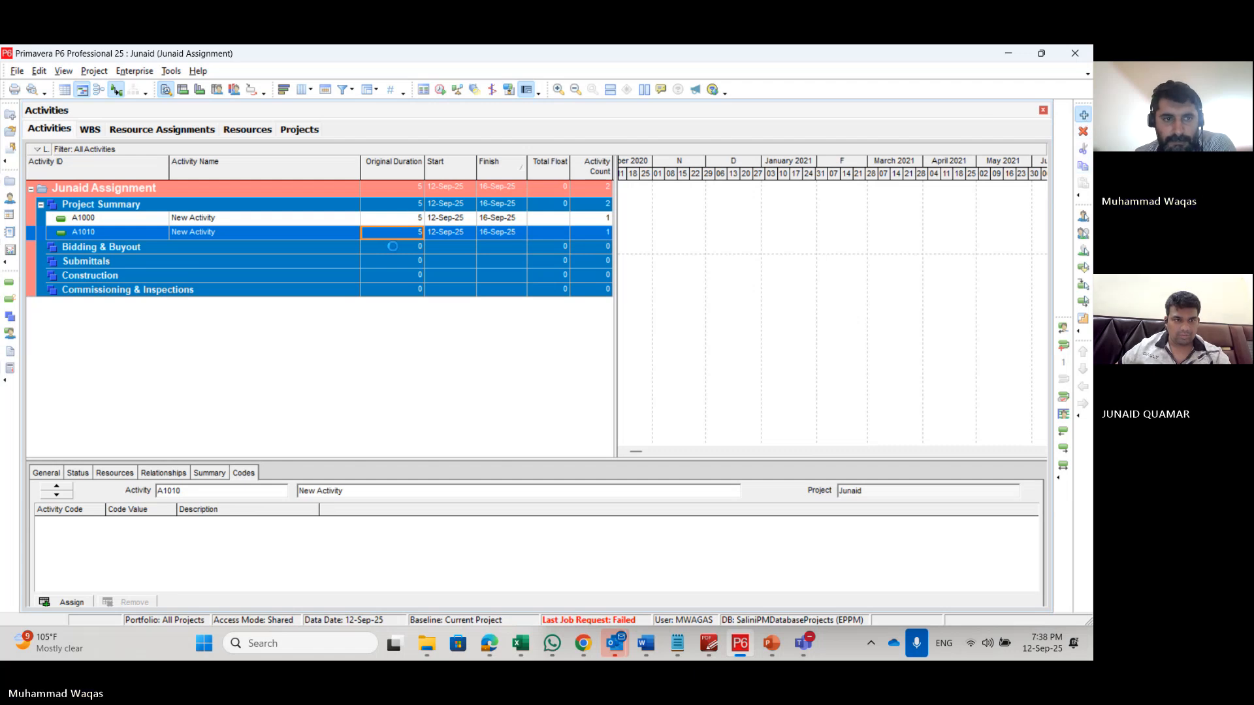
key("Insert")
Step: Copy the three Project Summary activities into Bidding & Buyout with all copy options kept, and turn on Do not show this dialog again
left_click(236, 222)
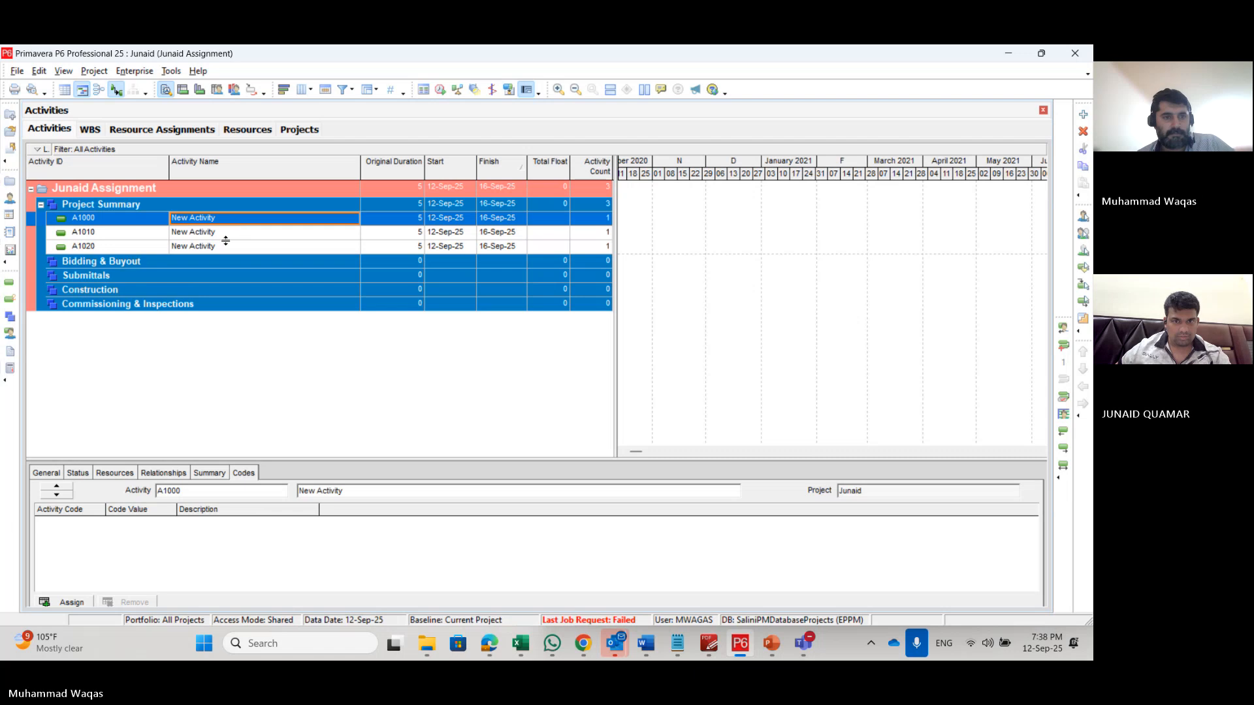
left_click(215, 246, "shift")
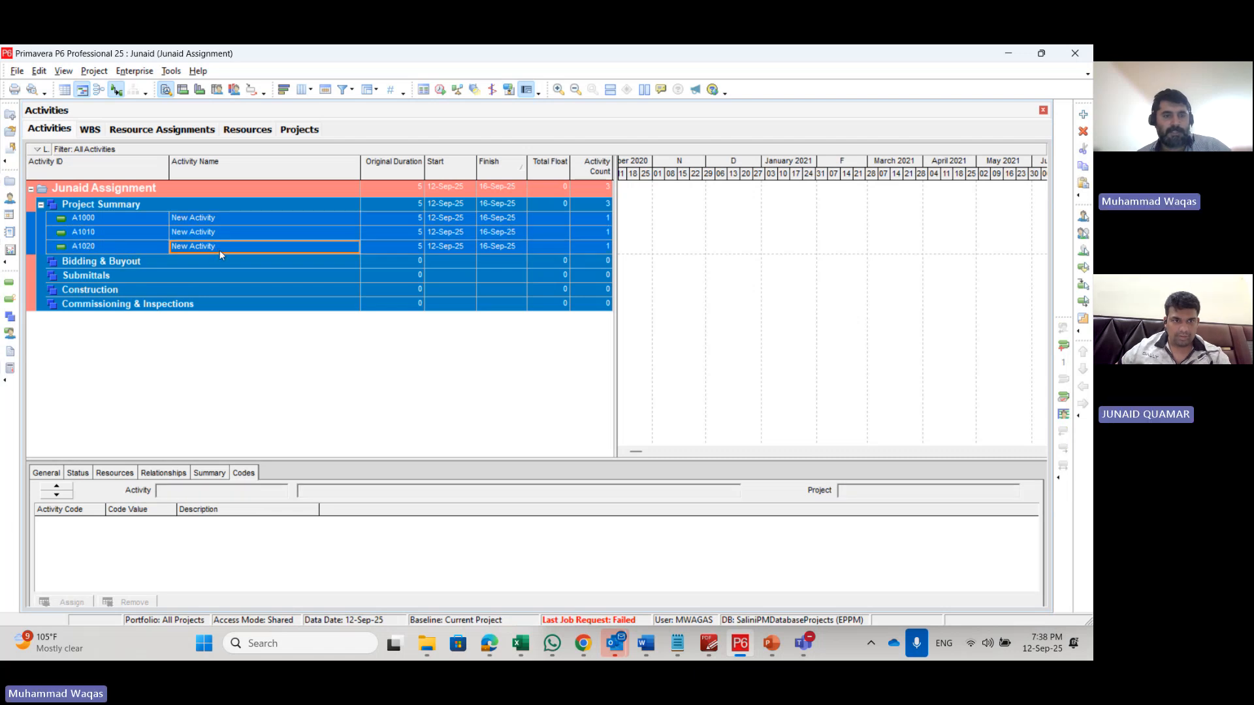
right_click(202, 261)
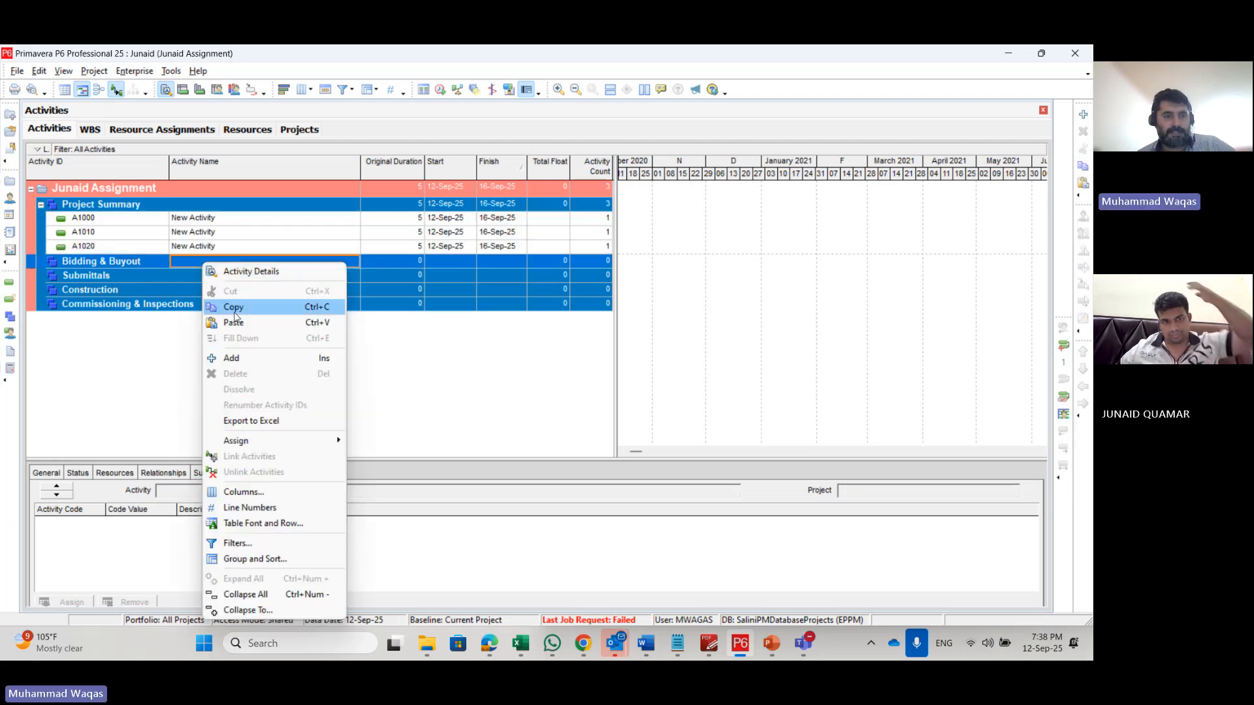
left_click(236, 324)
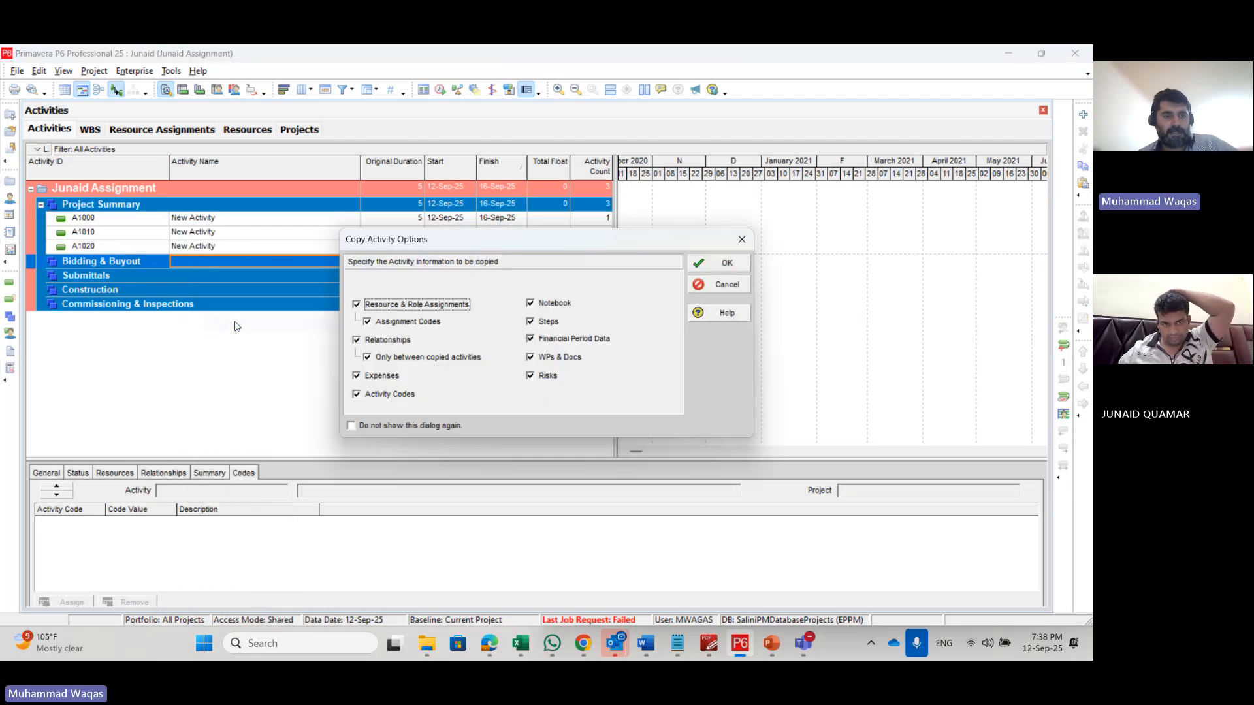
left_click(420, 426)
left_click(568, 364)
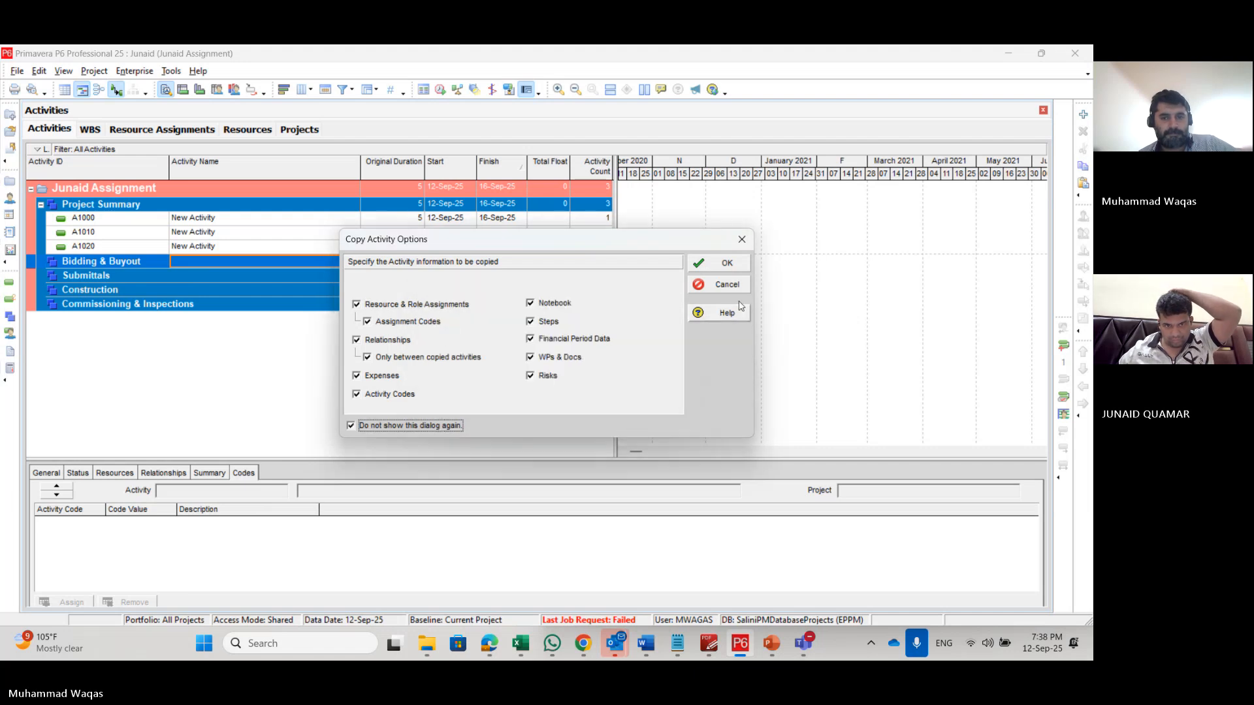
left_click(735, 262)
left_click(715, 253)
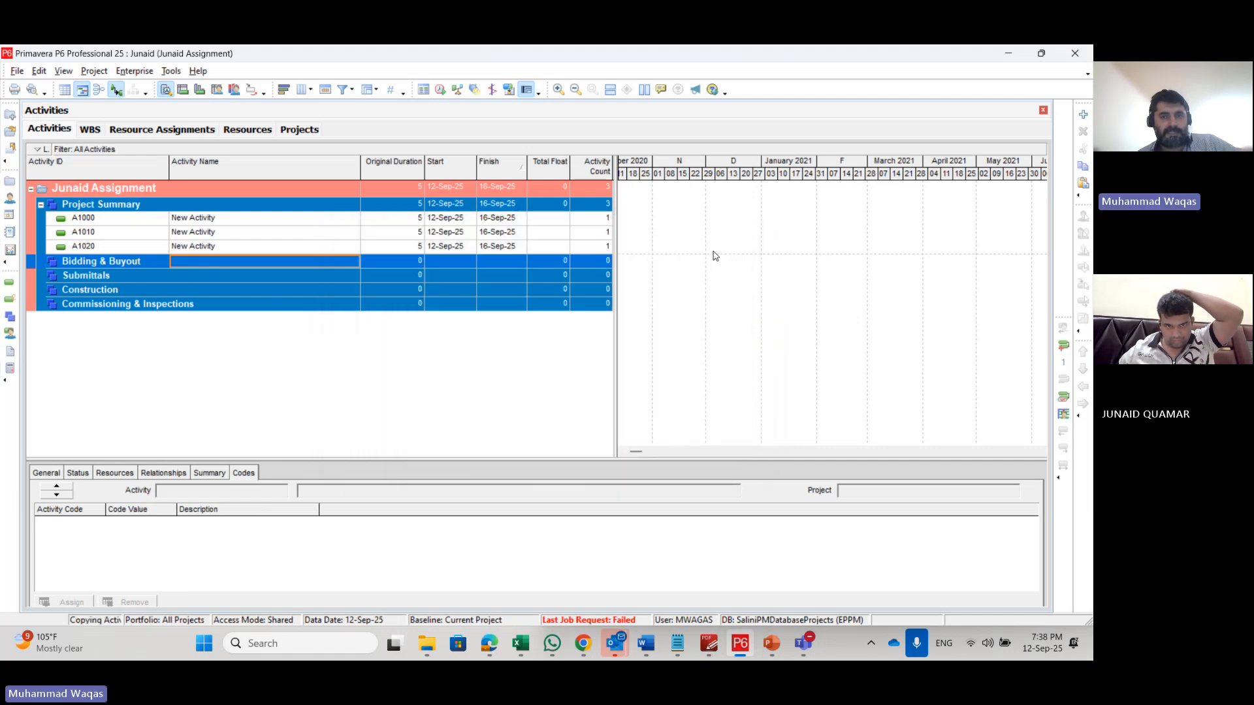
Step: Copy the Project Summary element in the WBS view and return to the activities
left_click(10, 317)
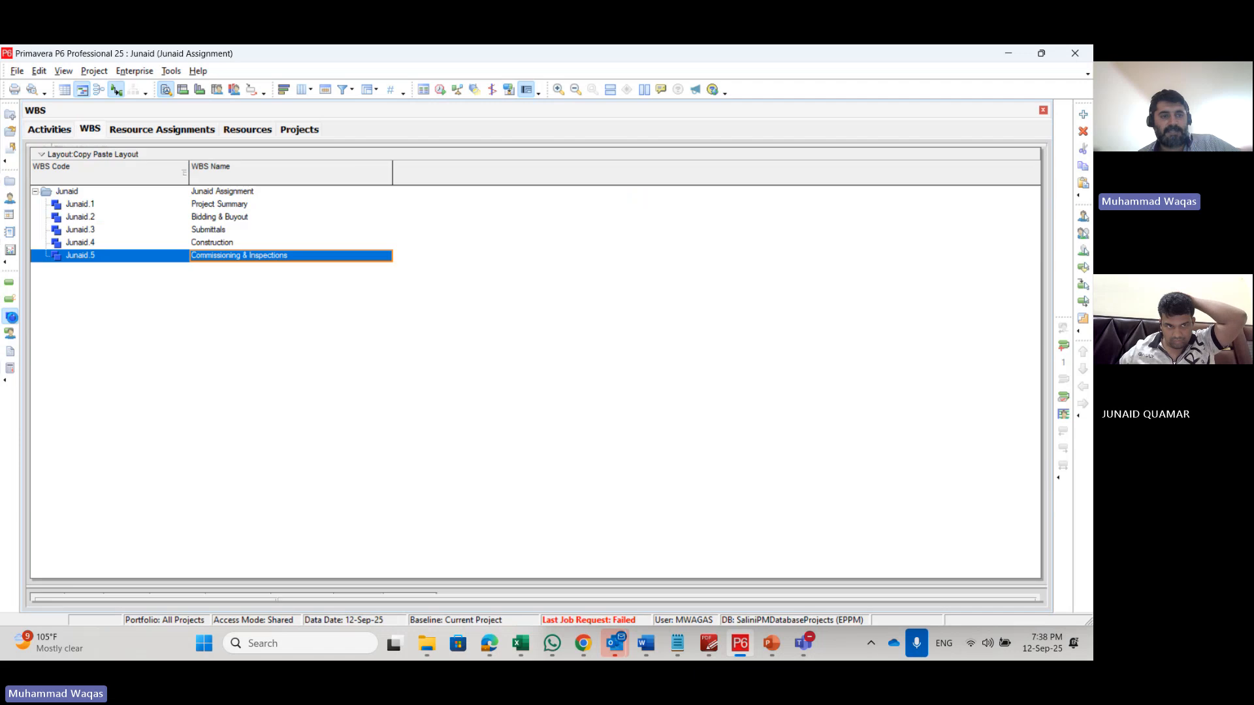
left_click(192, 207)
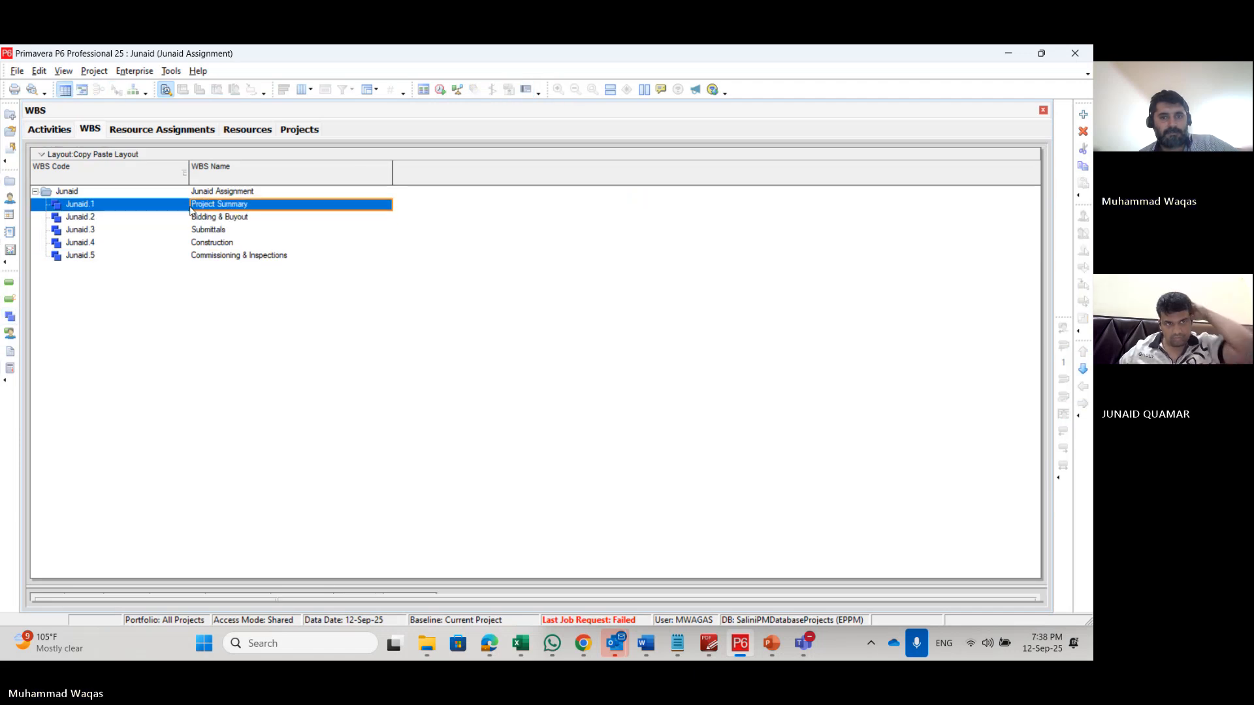
right_click(191, 208)
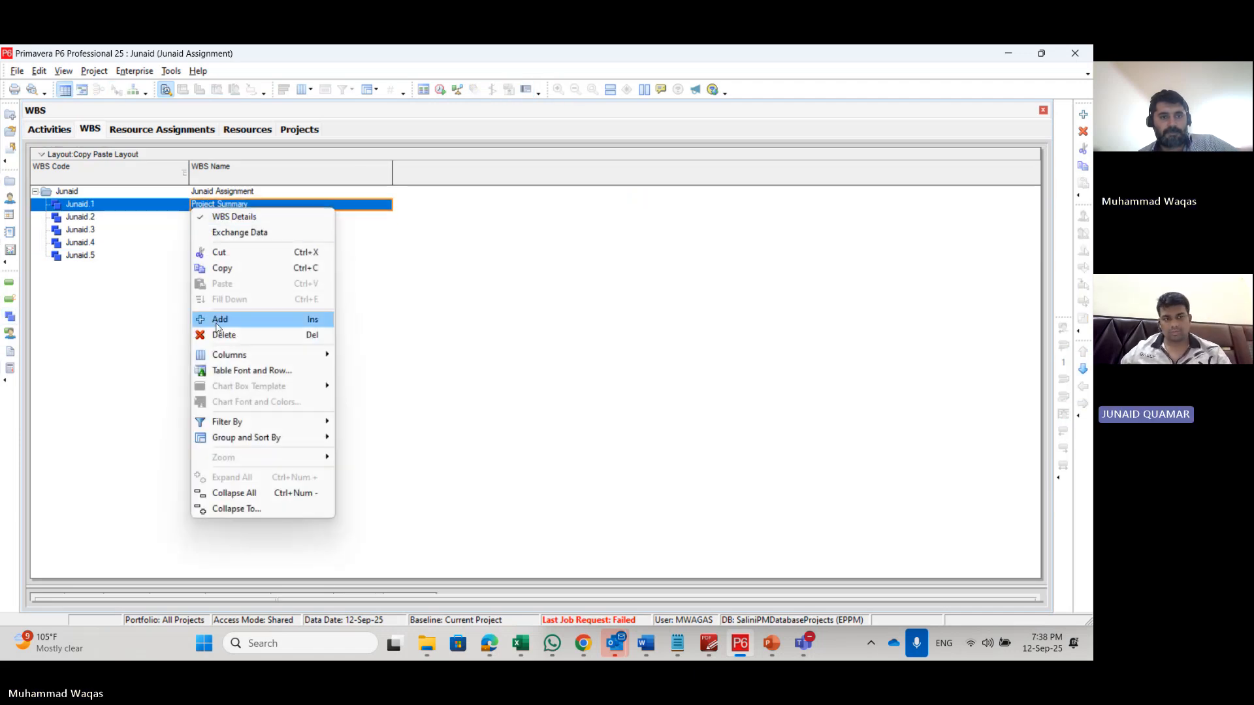
left_click(226, 268)
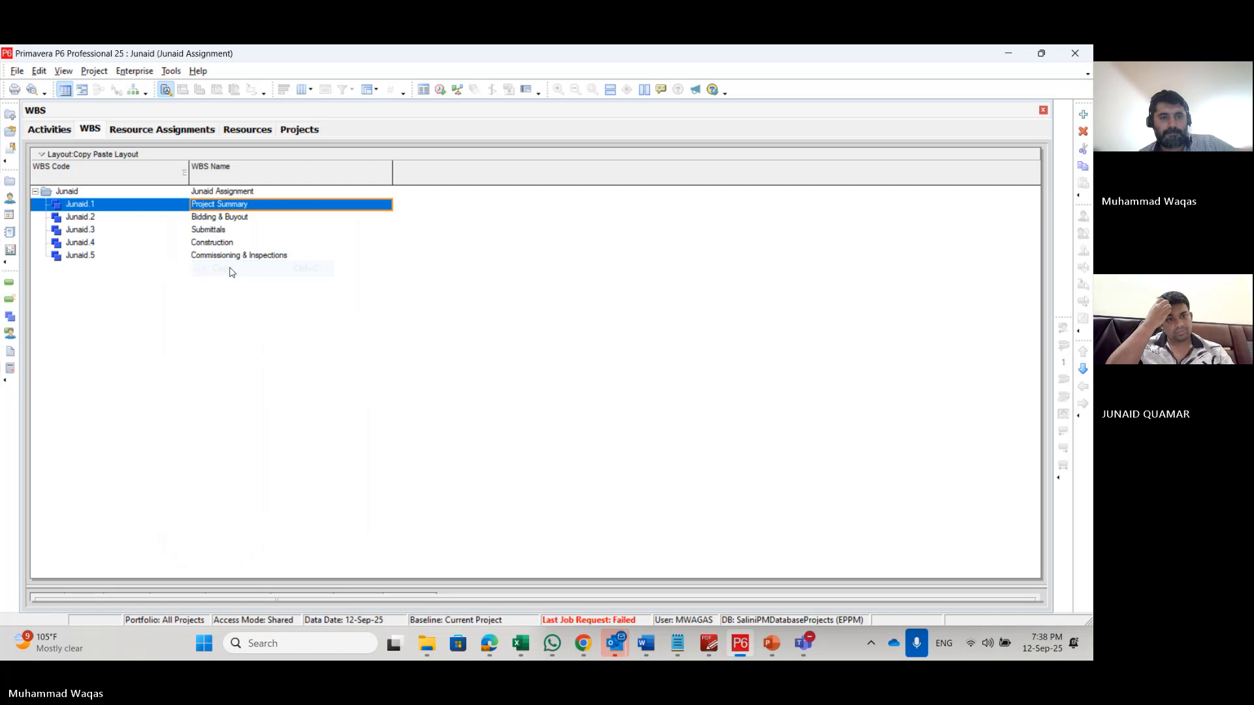
left_click(59, 132)
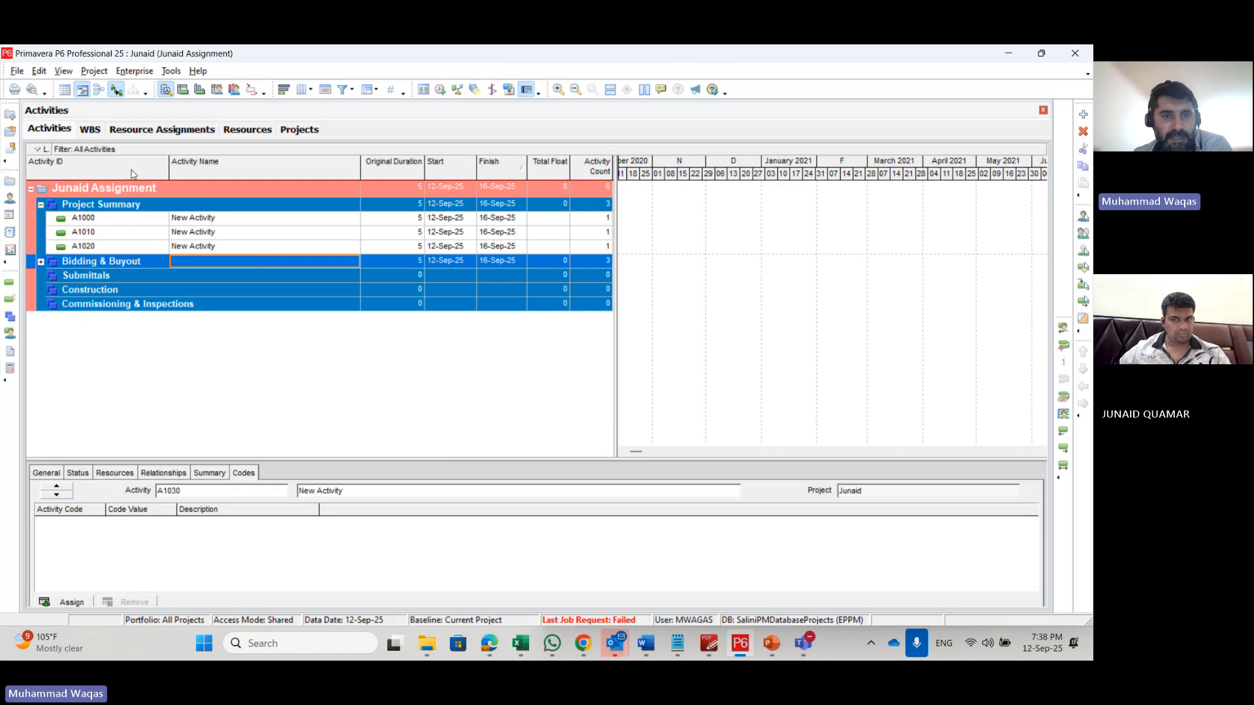
Step: Set up a Spreadsheet - (XLSX) export of Activities data for the open assignment project, up to the template selection
left_click(18, 72)
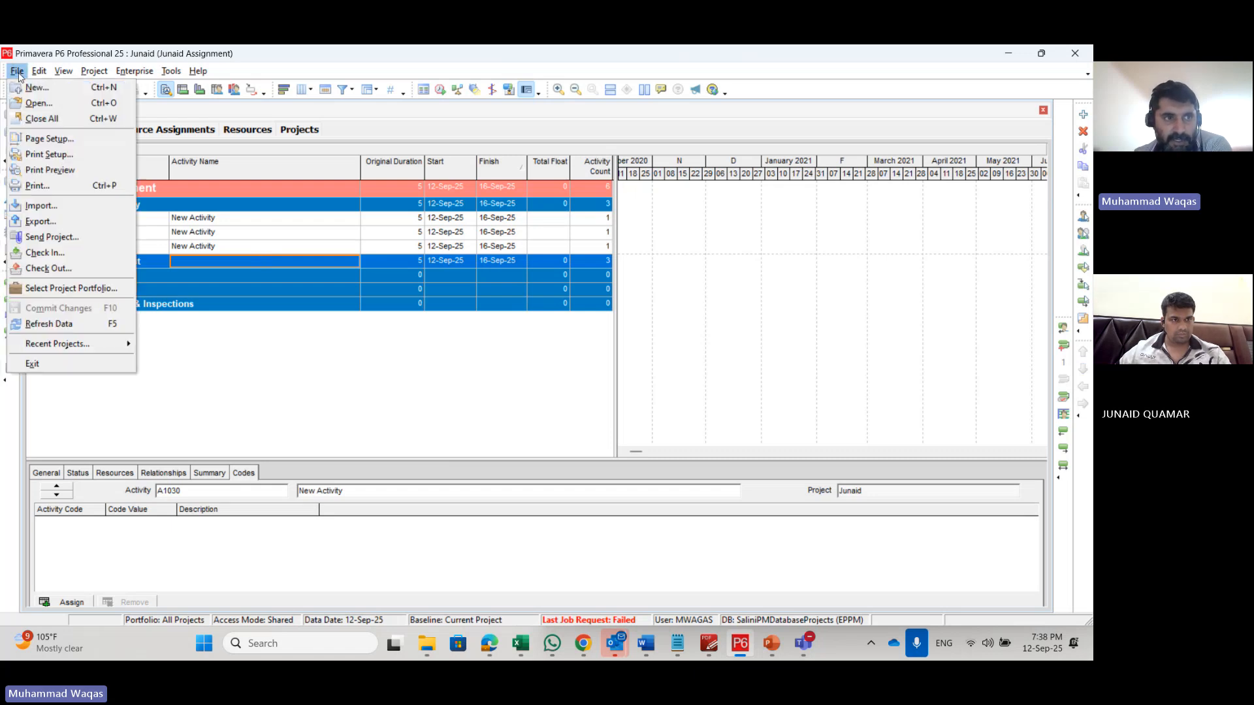
left_click(40, 222)
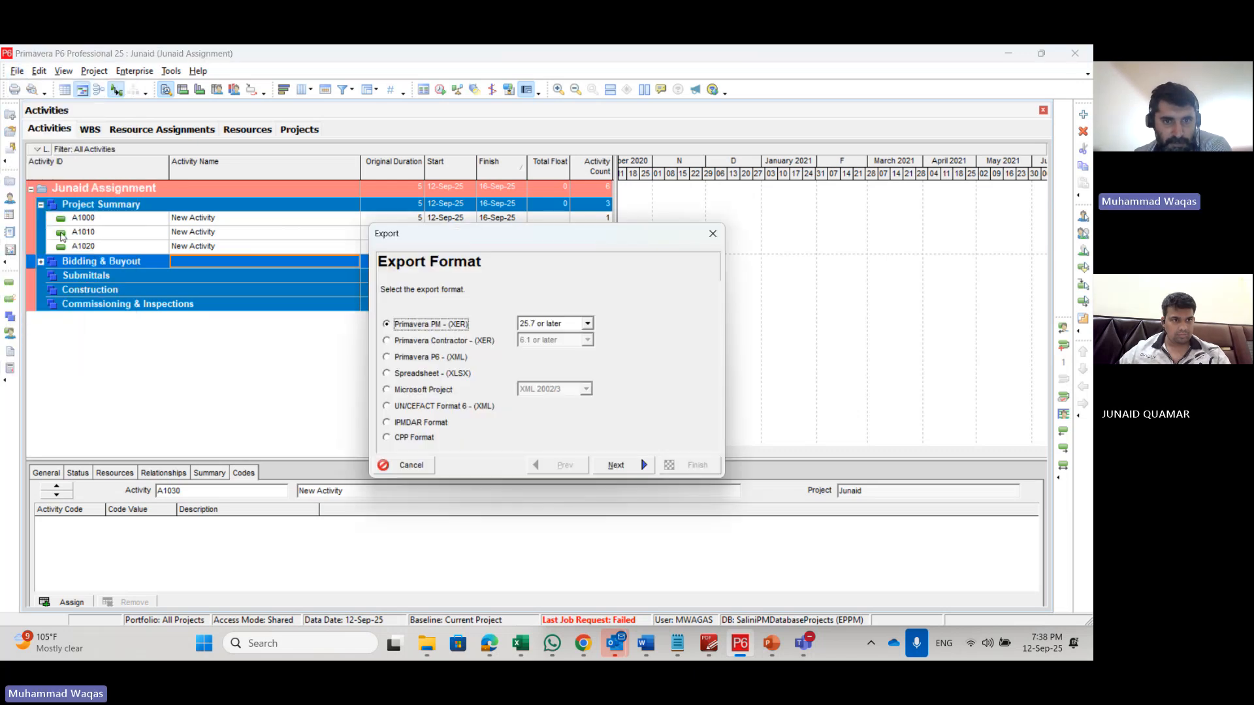
left_click(433, 375)
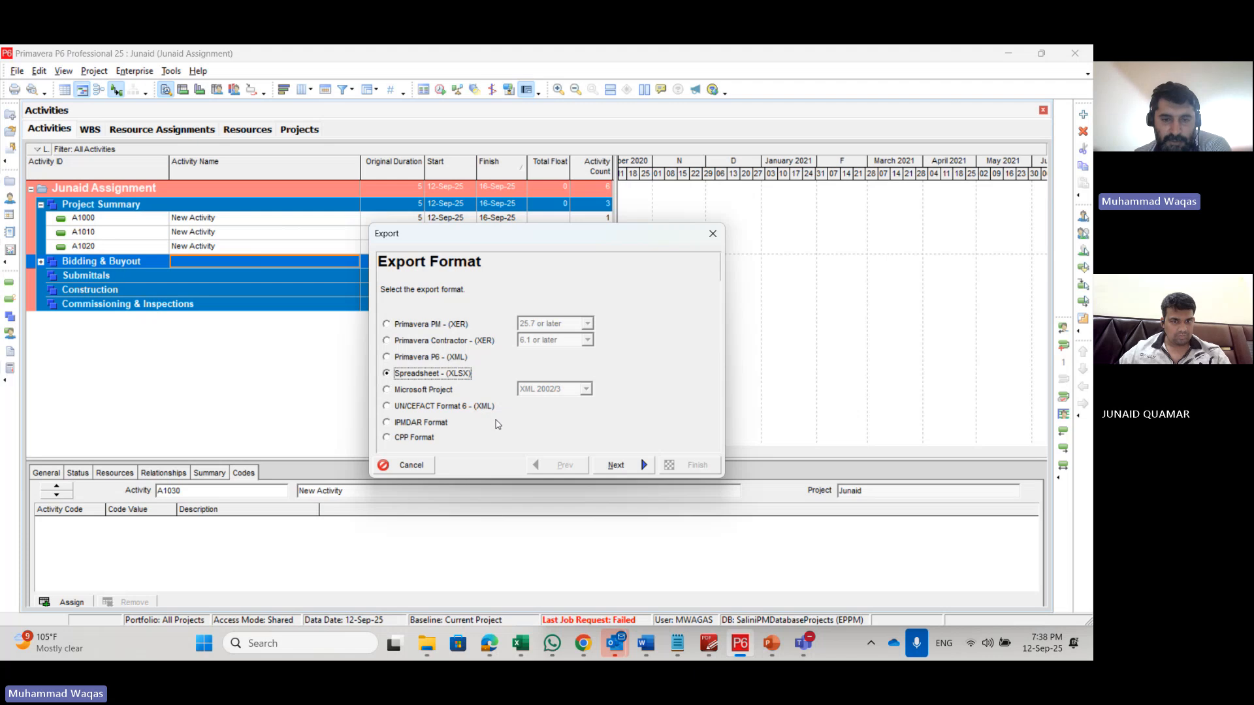
left_click(618, 465)
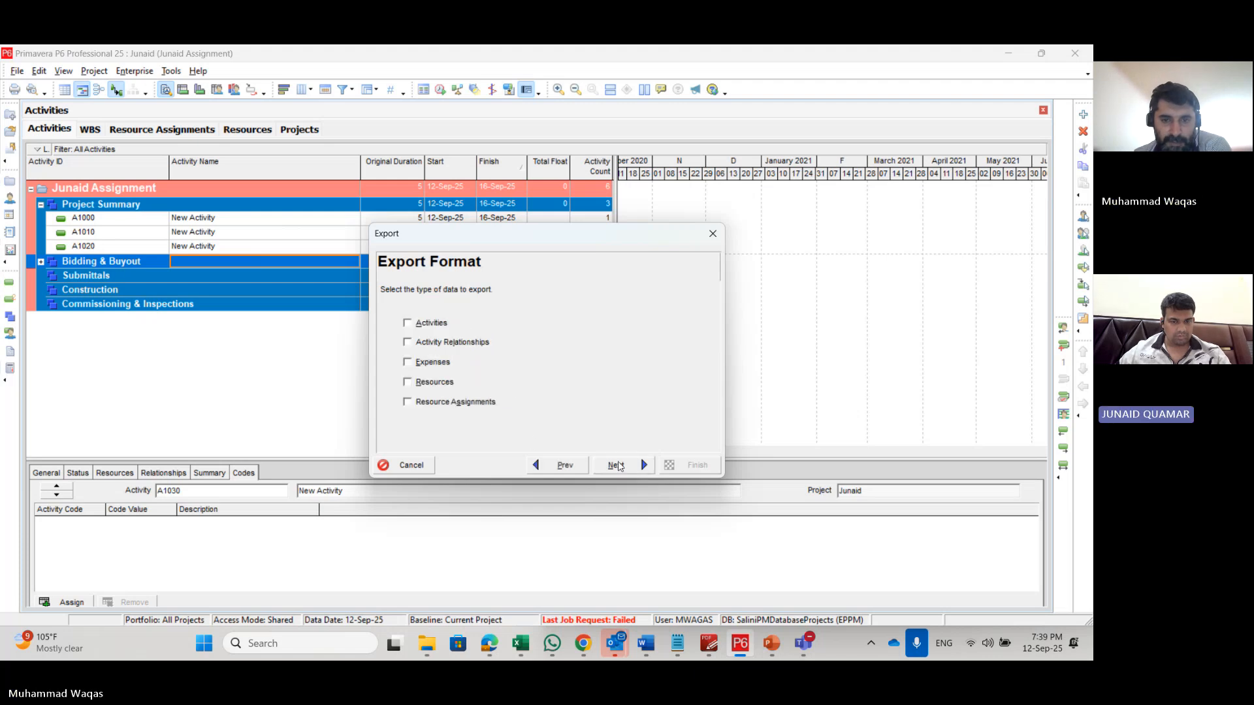
left_click(421, 325)
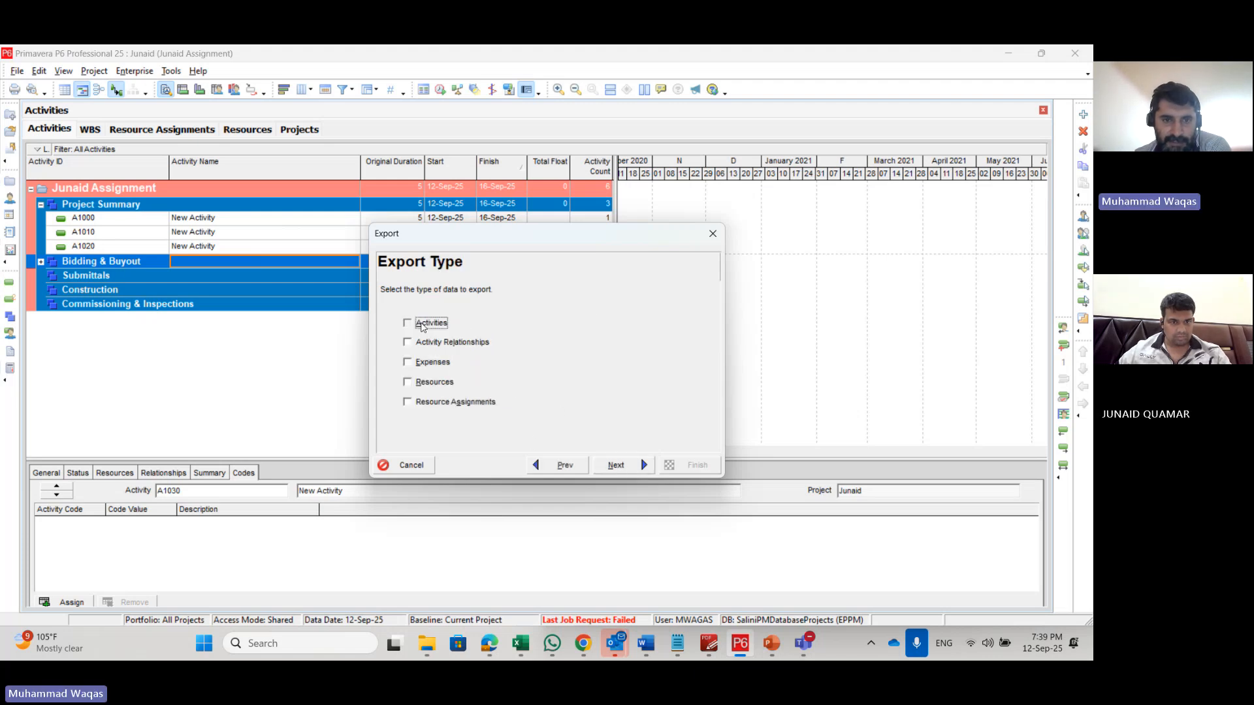
left_click(621, 466)
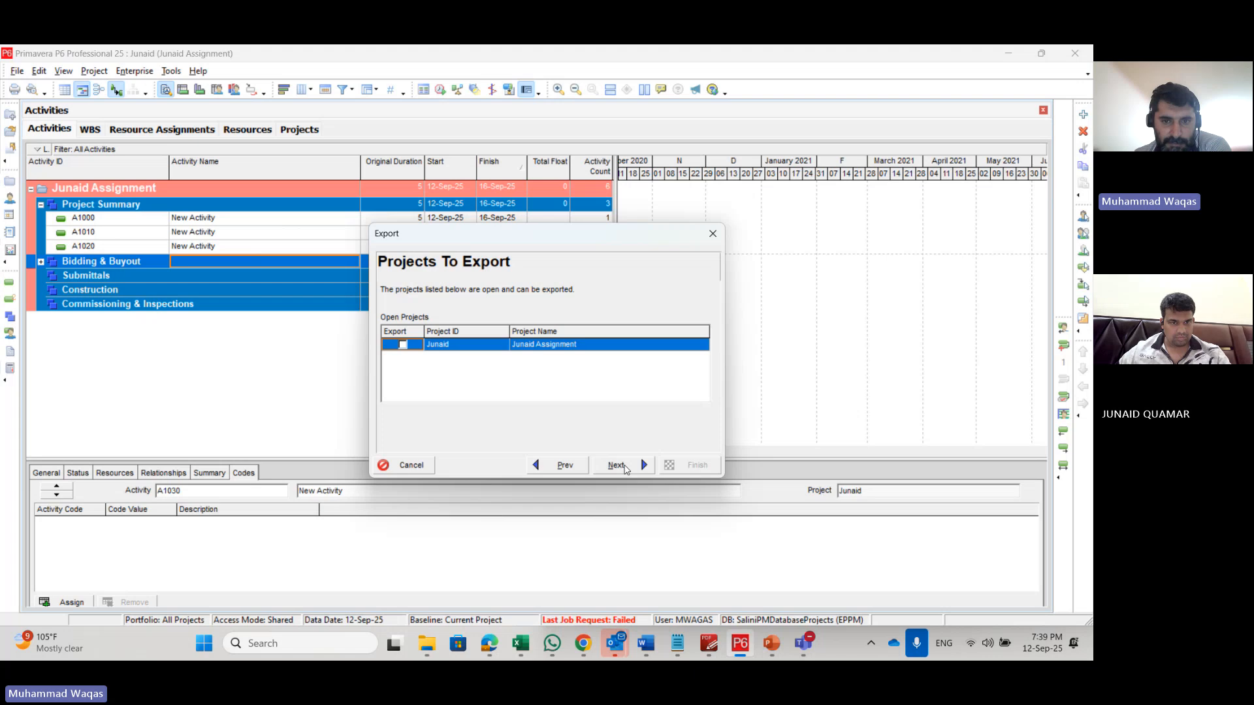
left_click(403, 345)
left_click(614, 465)
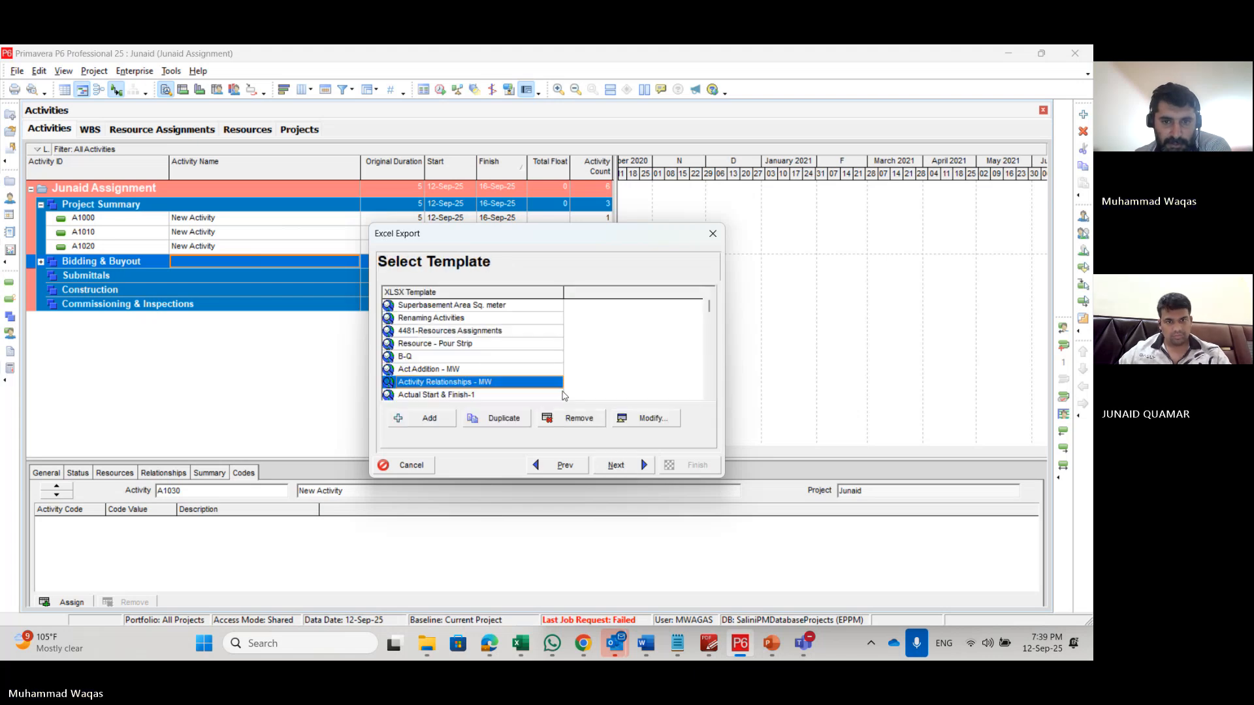
left_click(581, 467)
left_click(608, 468)
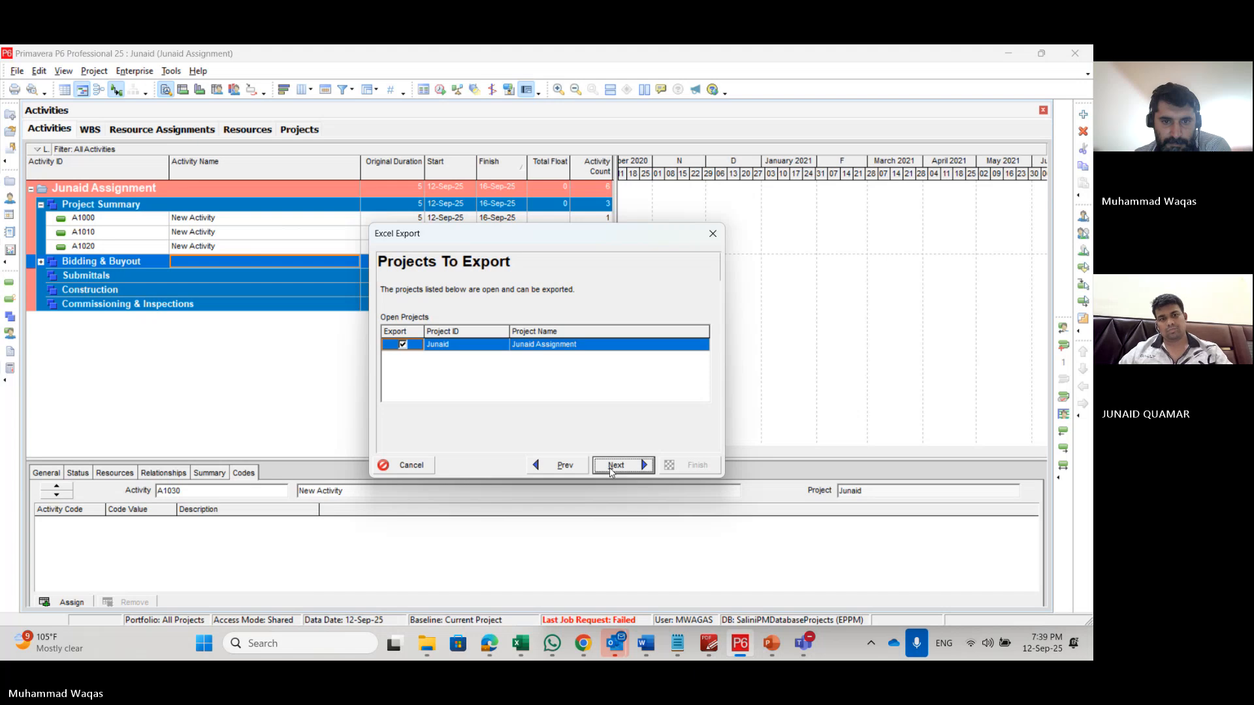
Step: Choose the Act Addition - MW export template and review its selected columns without changing them
left_click(451, 371)
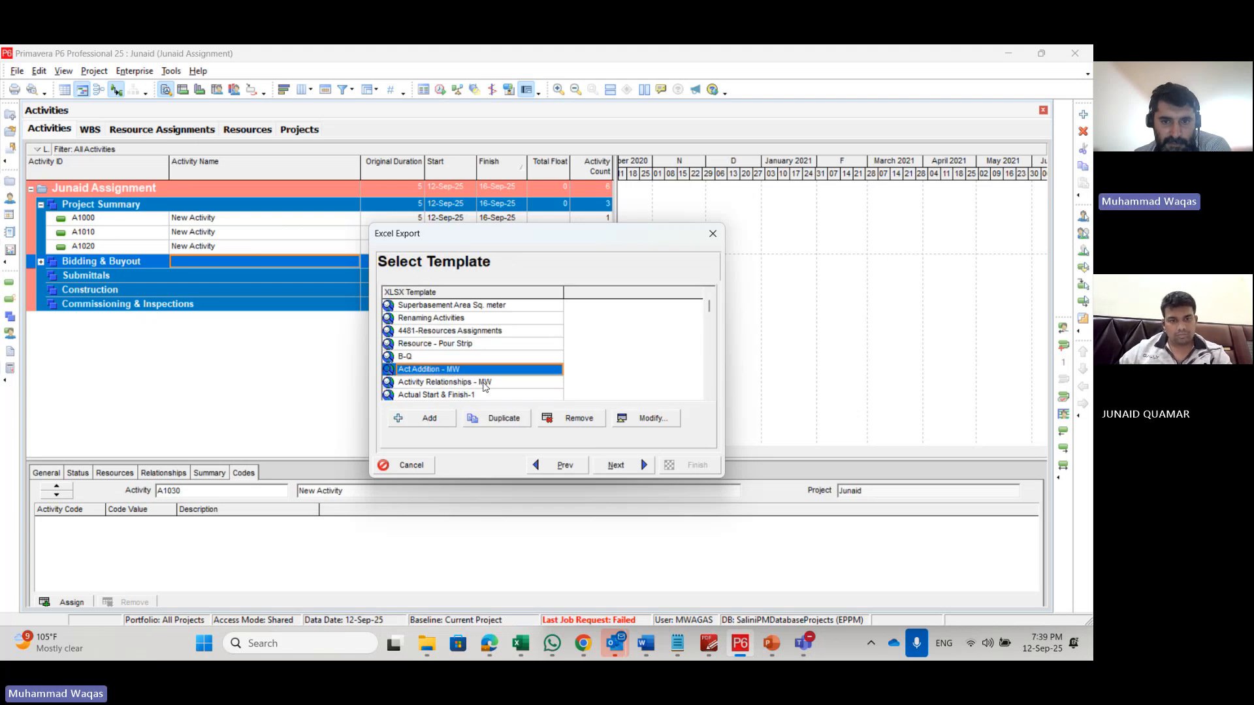
left_click(634, 415)
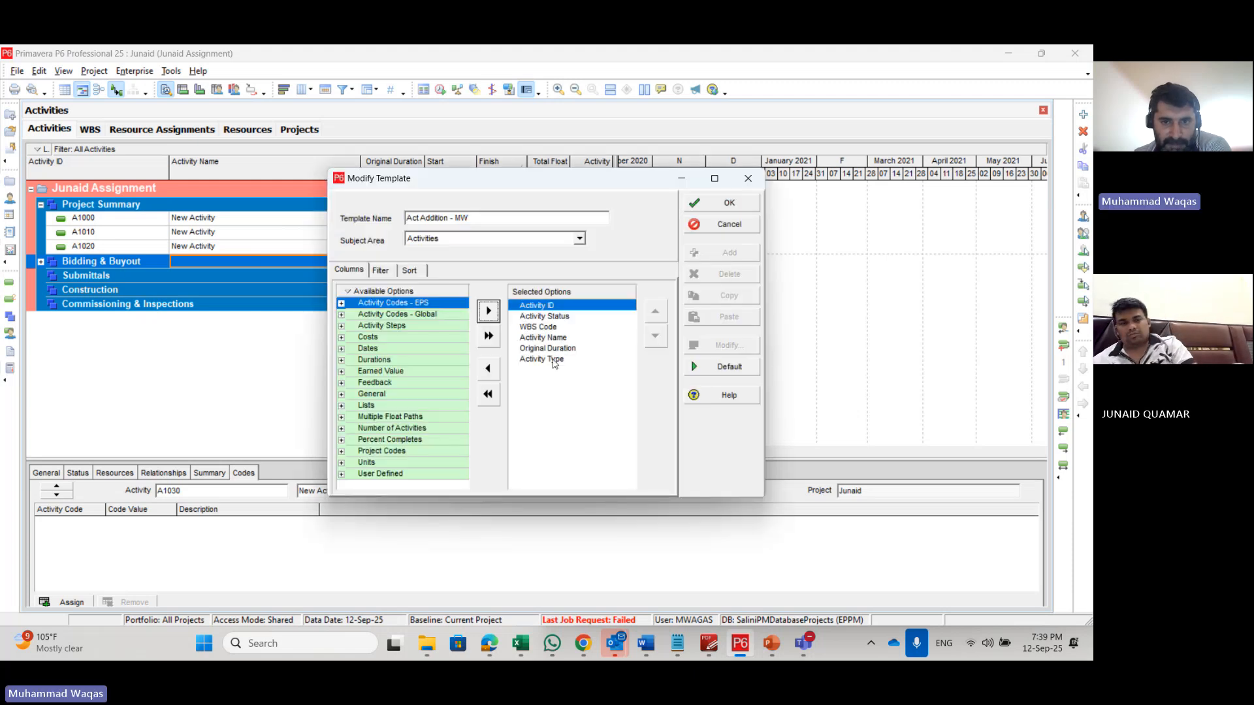
left_click(748, 178)
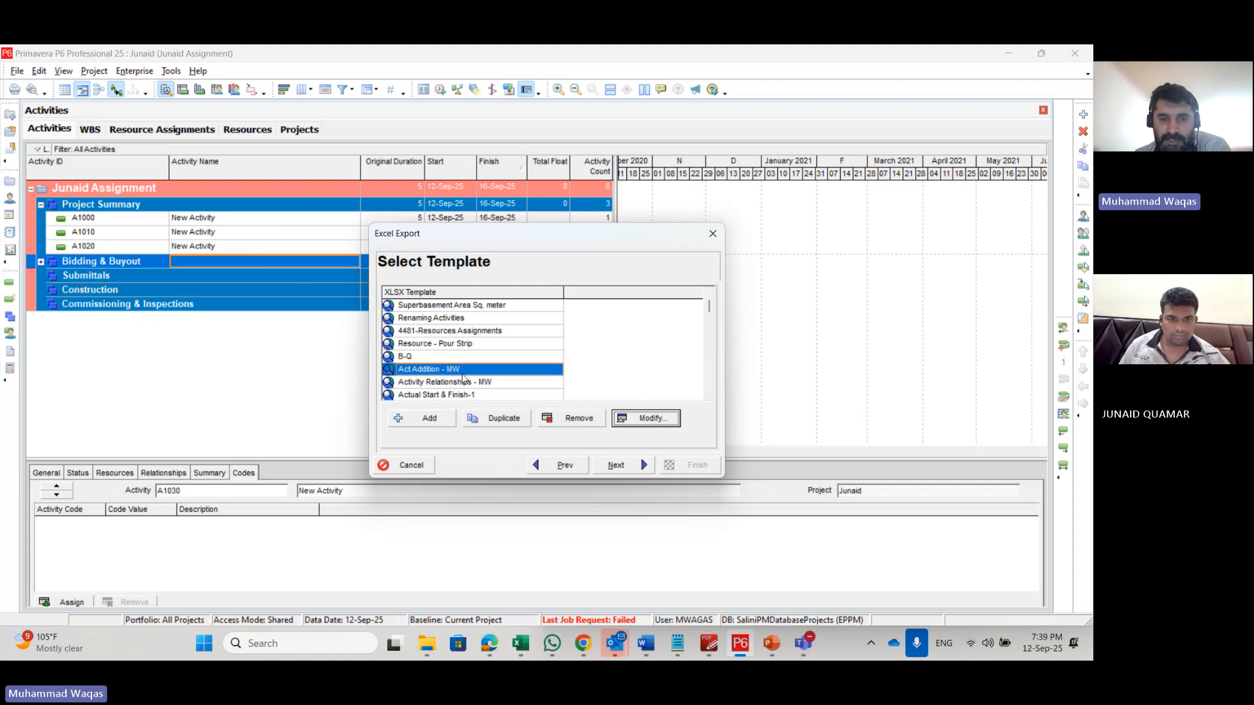
left_click(605, 465)
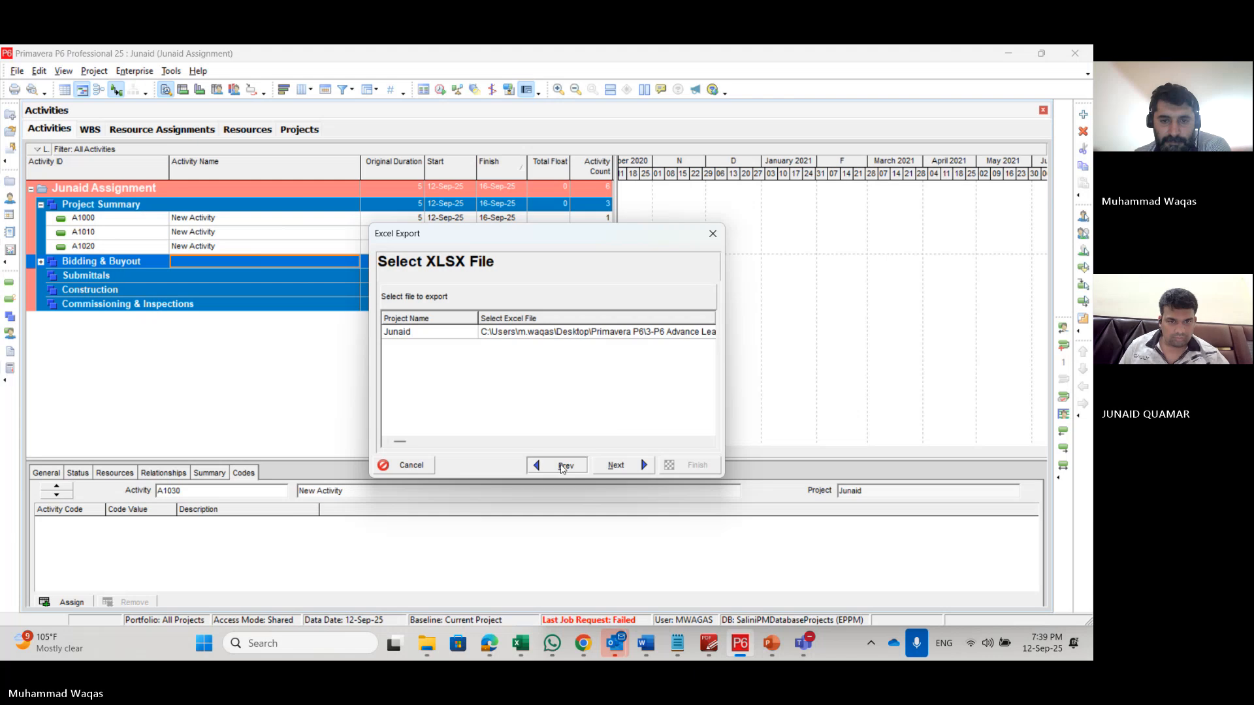
left_click(563, 466)
Step: Examine the filters available in the Act Addition - MW template, collapsing the Global group, and accept the template with All Activities kept
left_click(645, 421)
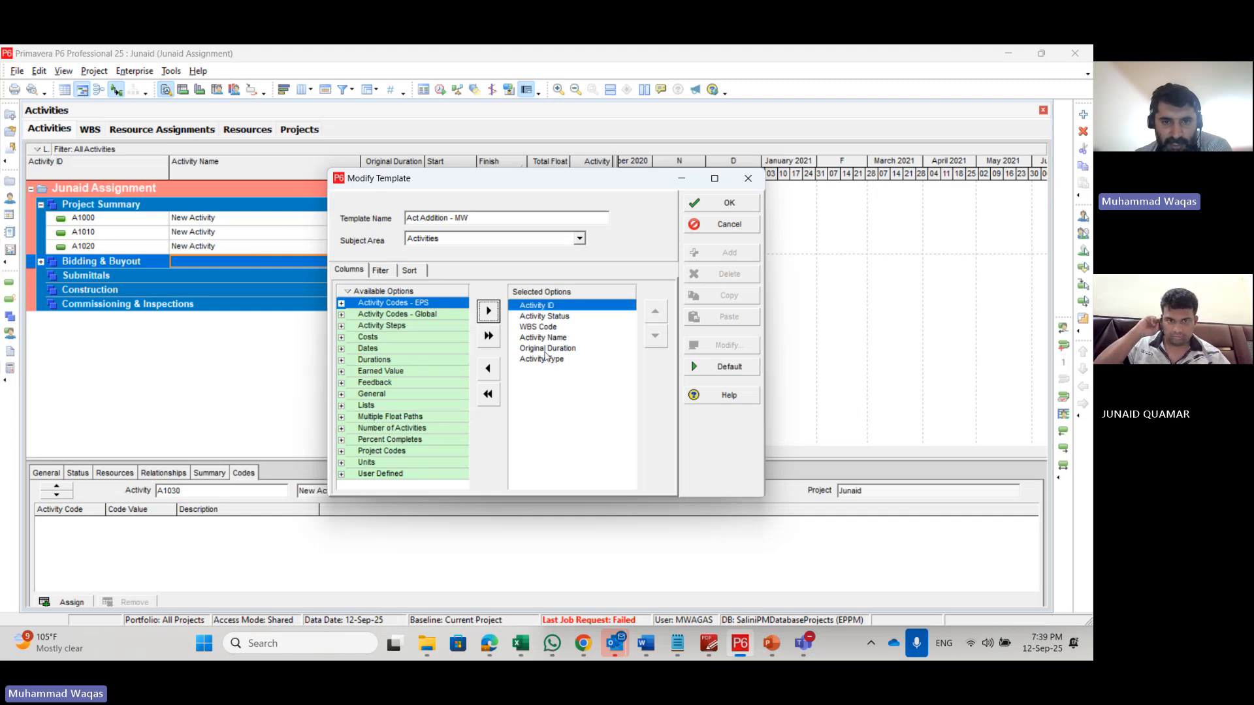
left_click(385, 272)
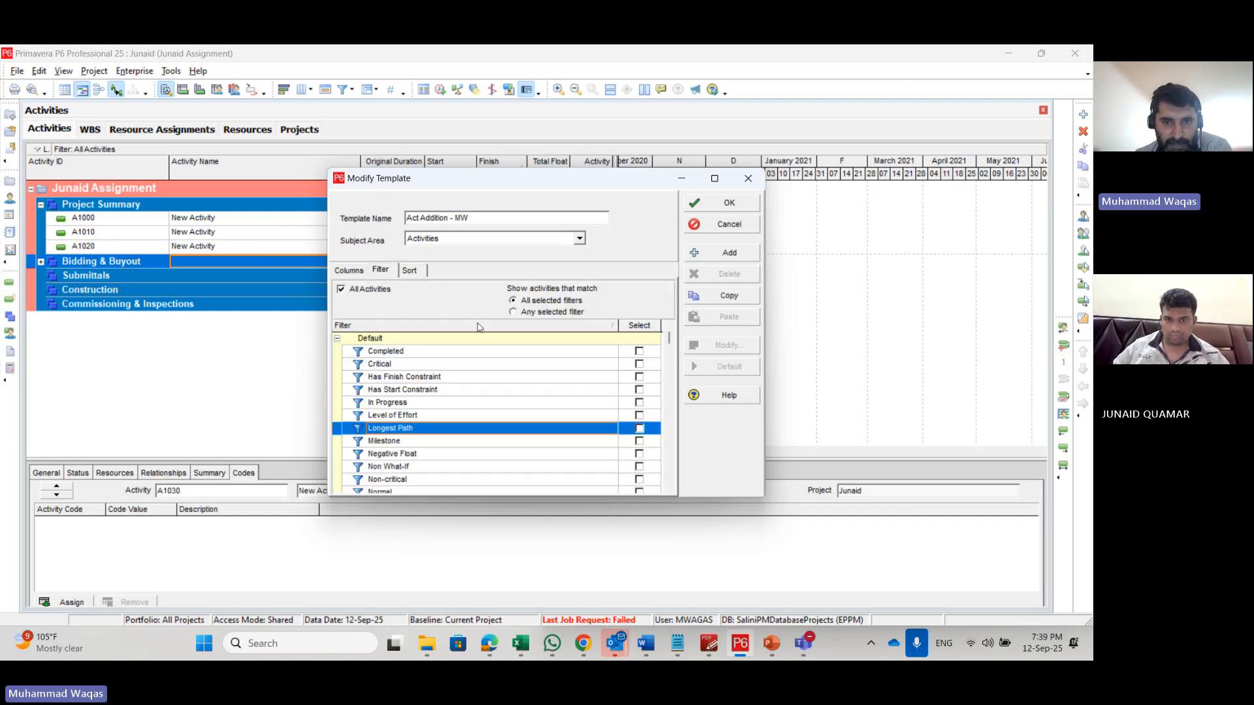
scroll(479, 395, "down", 1)
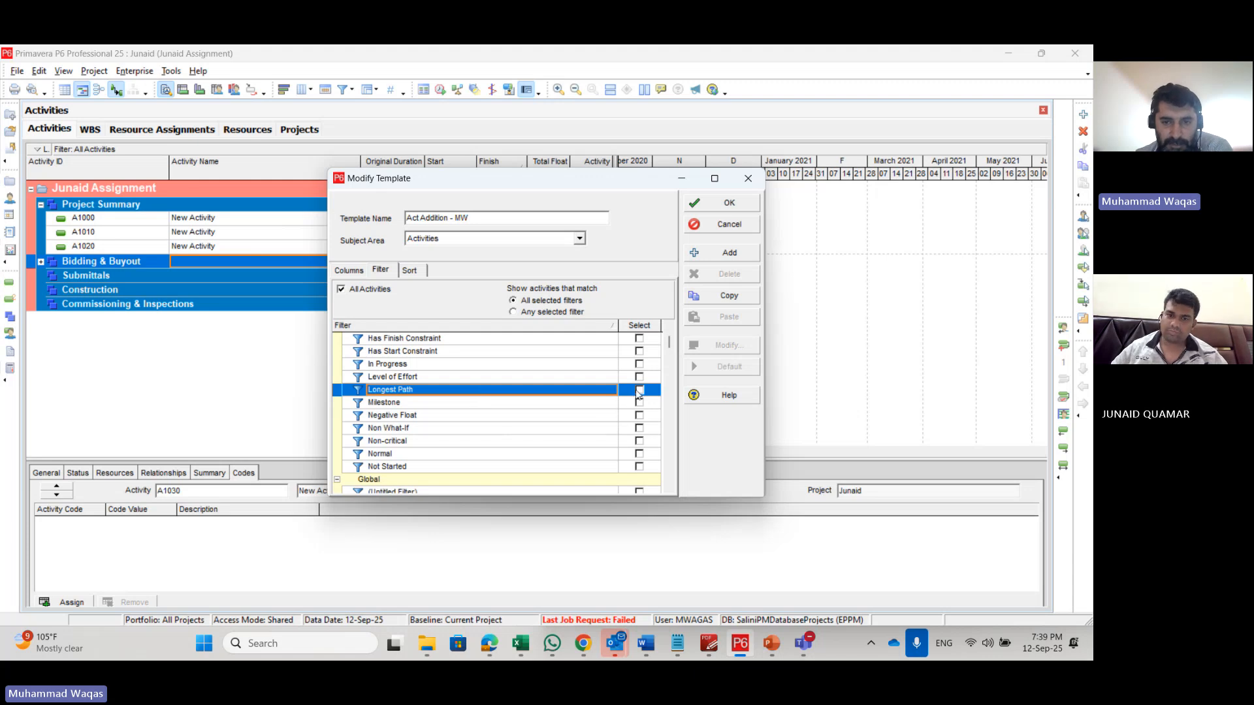
scroll(523, 402, "down", 3)
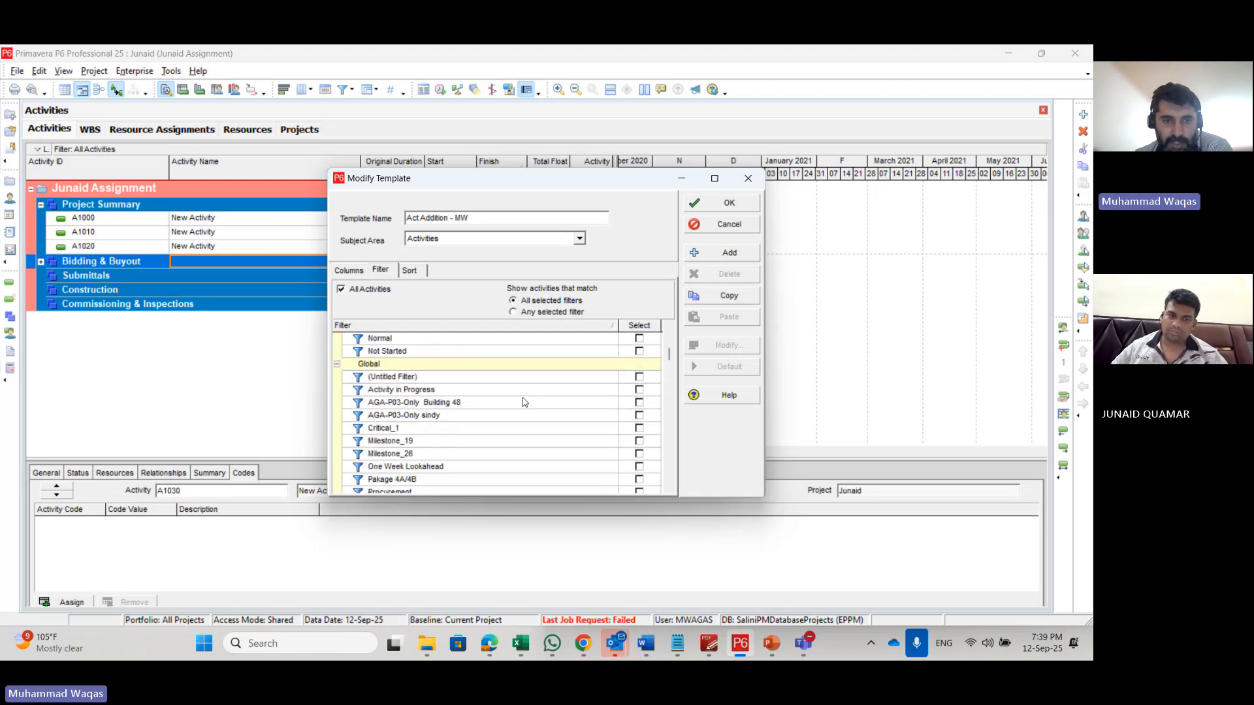
left_click(336, 366)
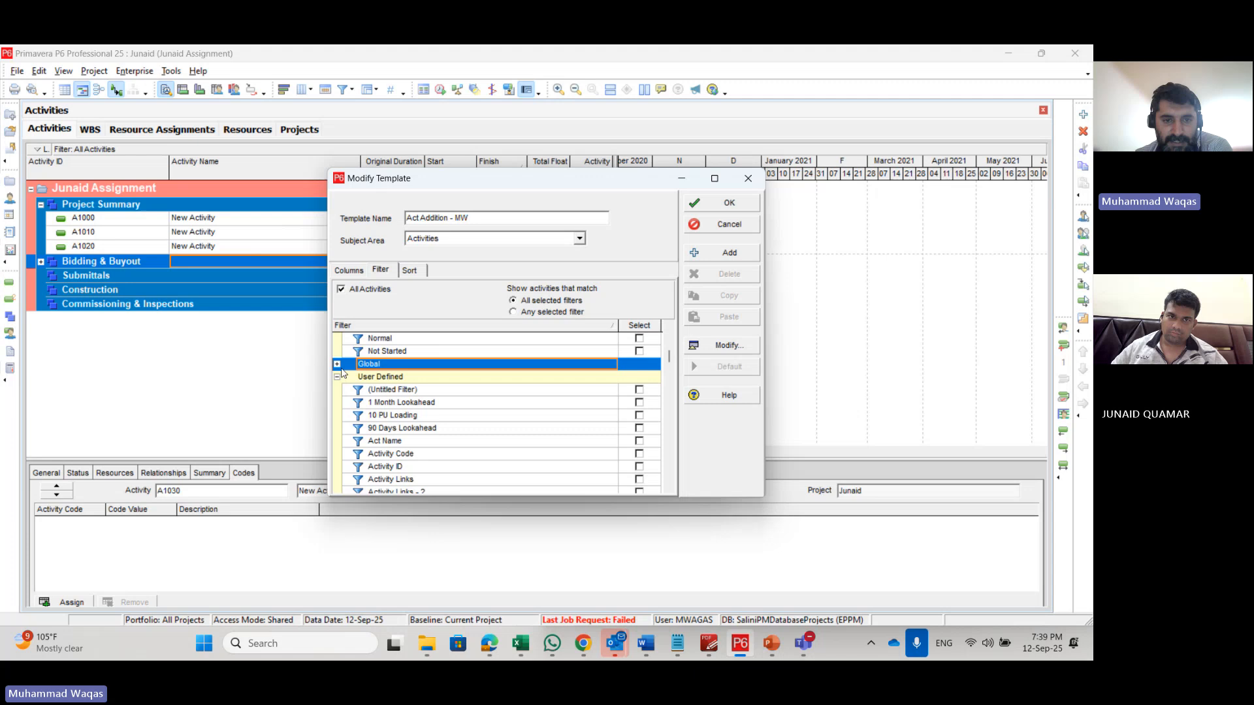
left_click(405, 419)
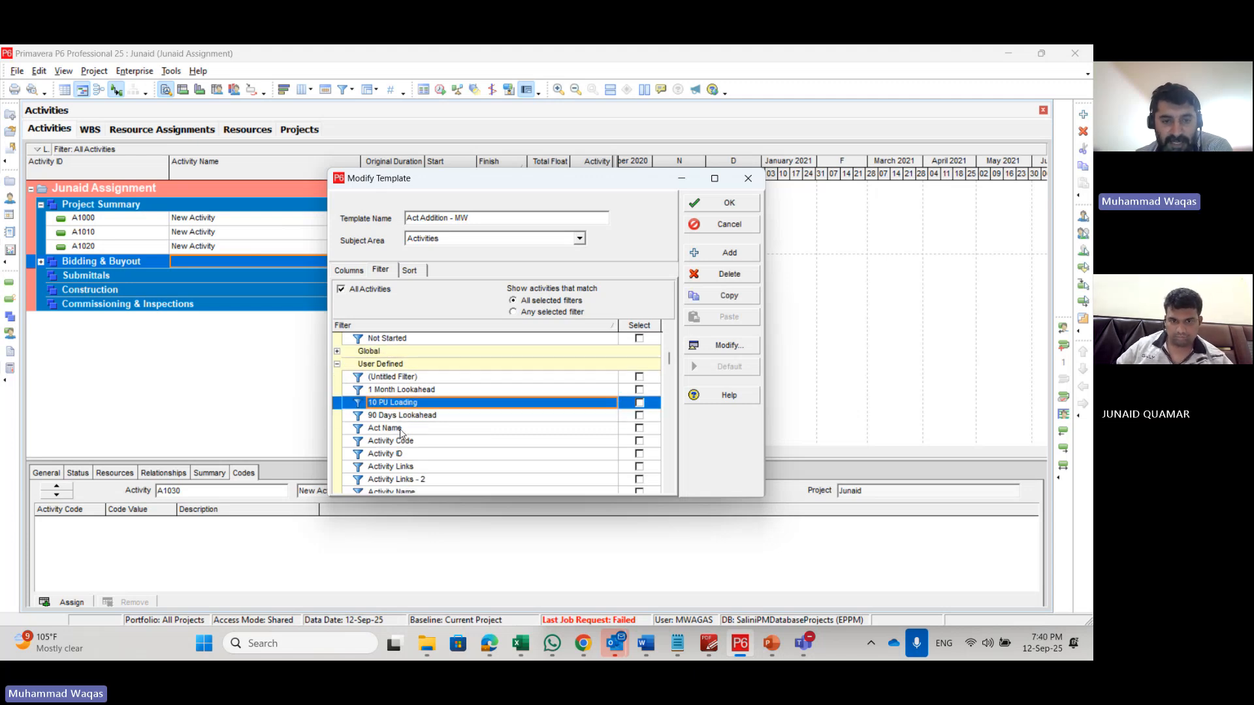
left_click(736, 207)
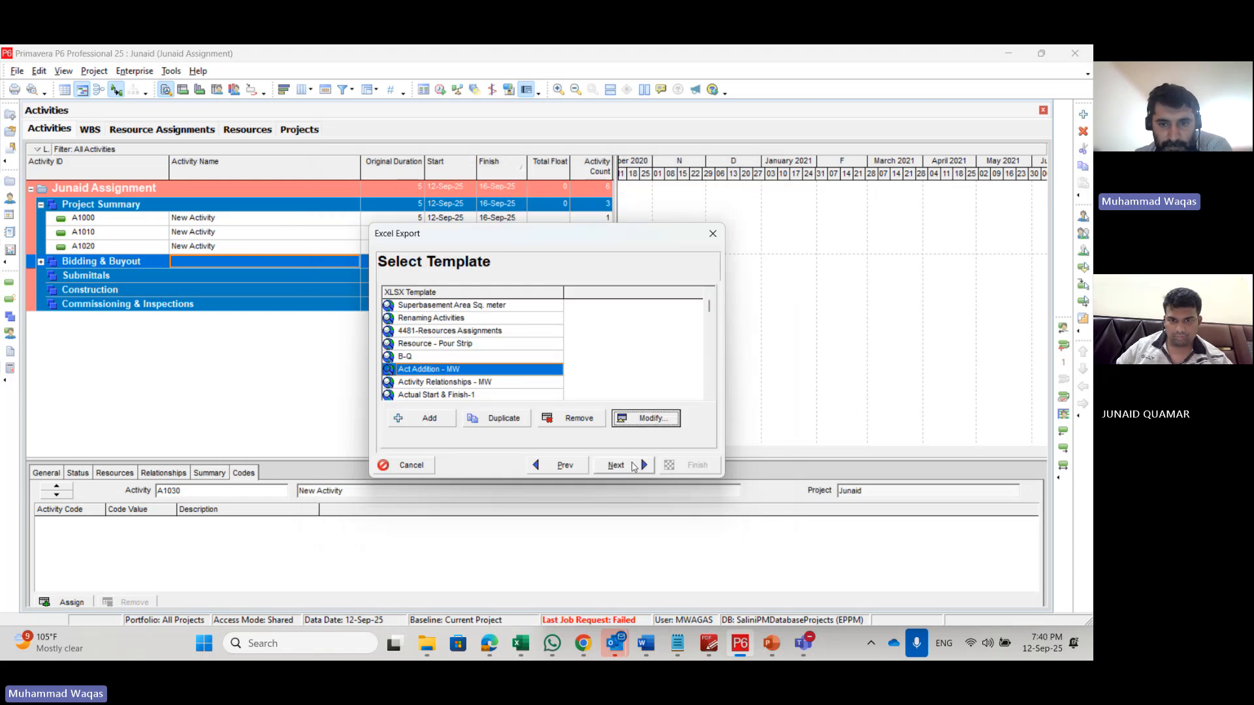
Step: Proceed with the Act Addition - MW template and set the export location to the student's UAE folder under Primavera P6
left_click(632, 466)
left_click(692, 333)
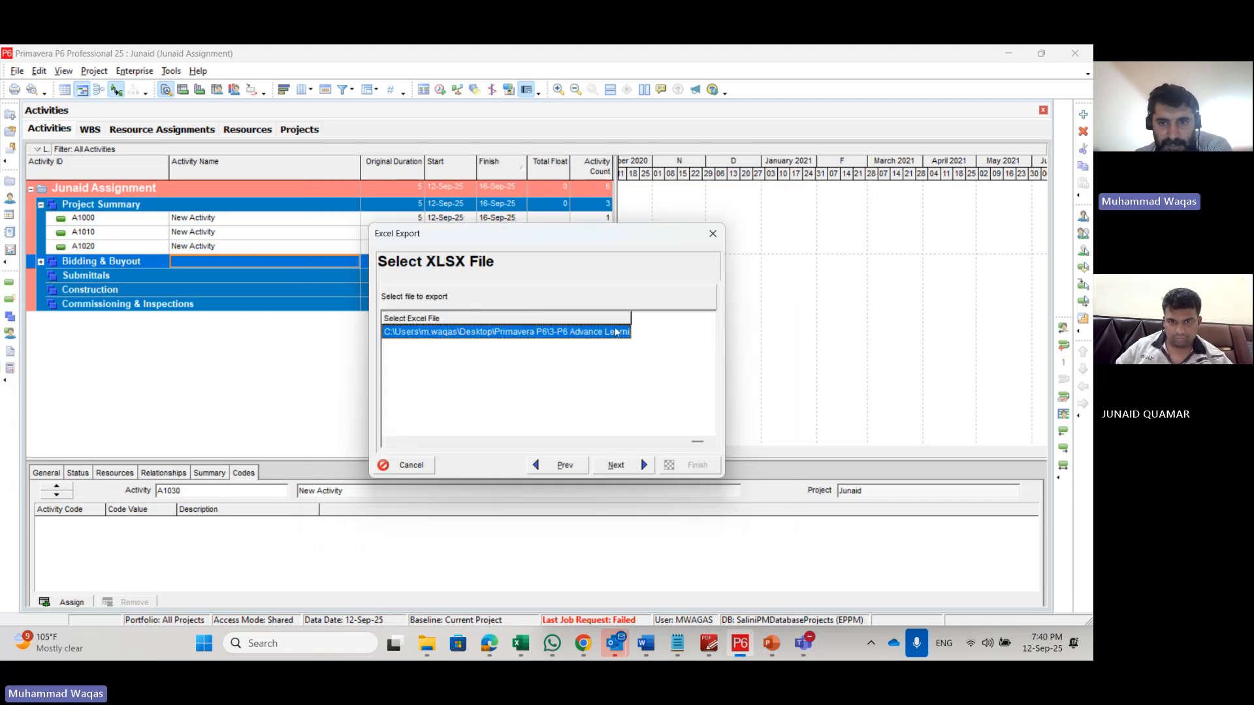
left_click(632, 334)
left_click(624, 331)
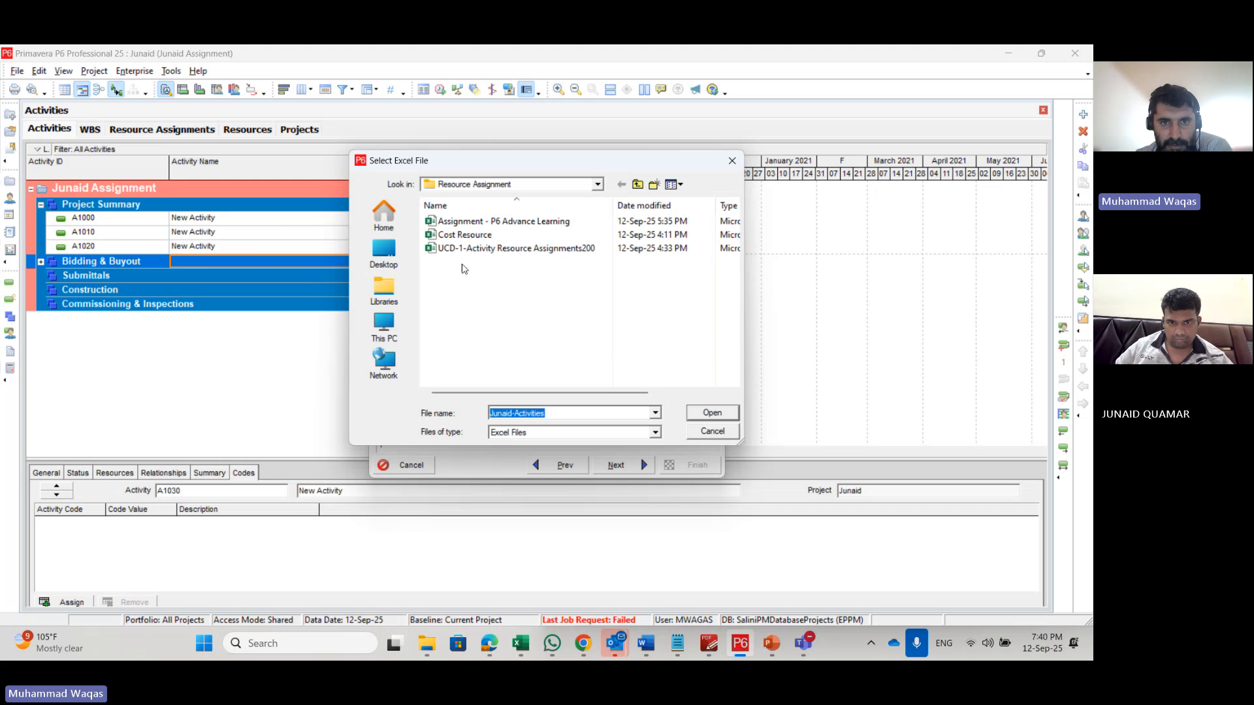
left_click(599, 184)
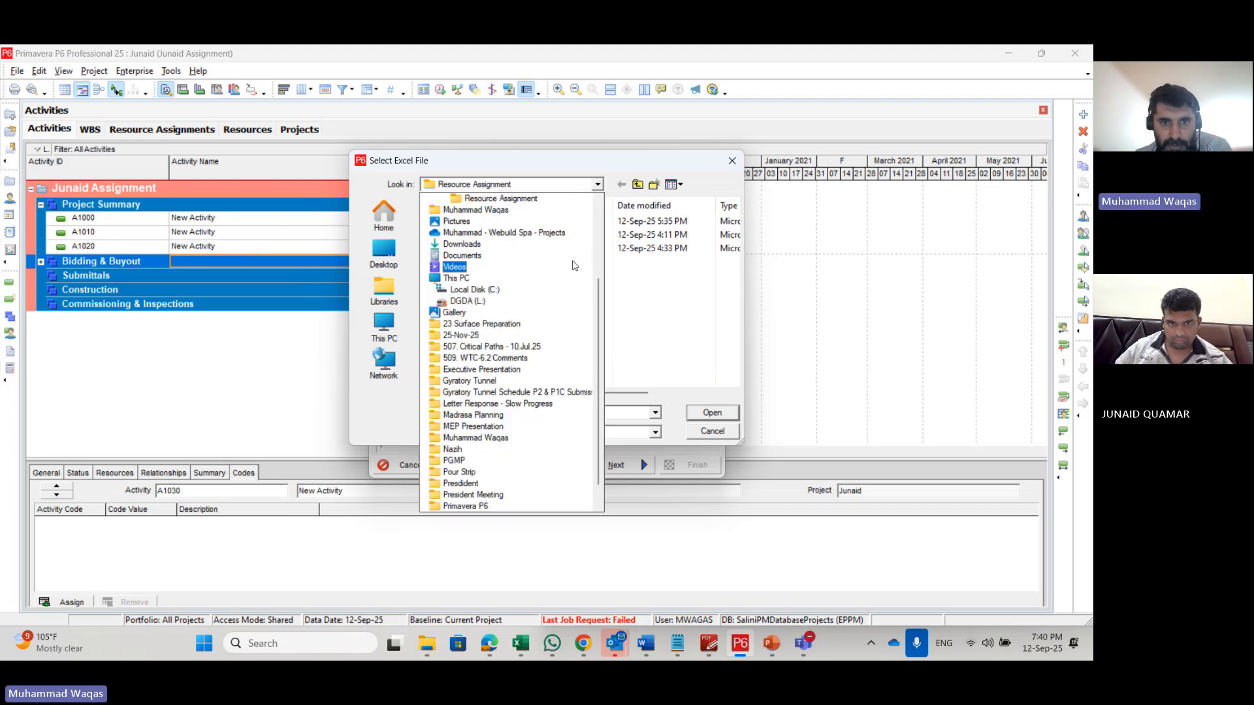
scroll(575, 266, "up", 5)
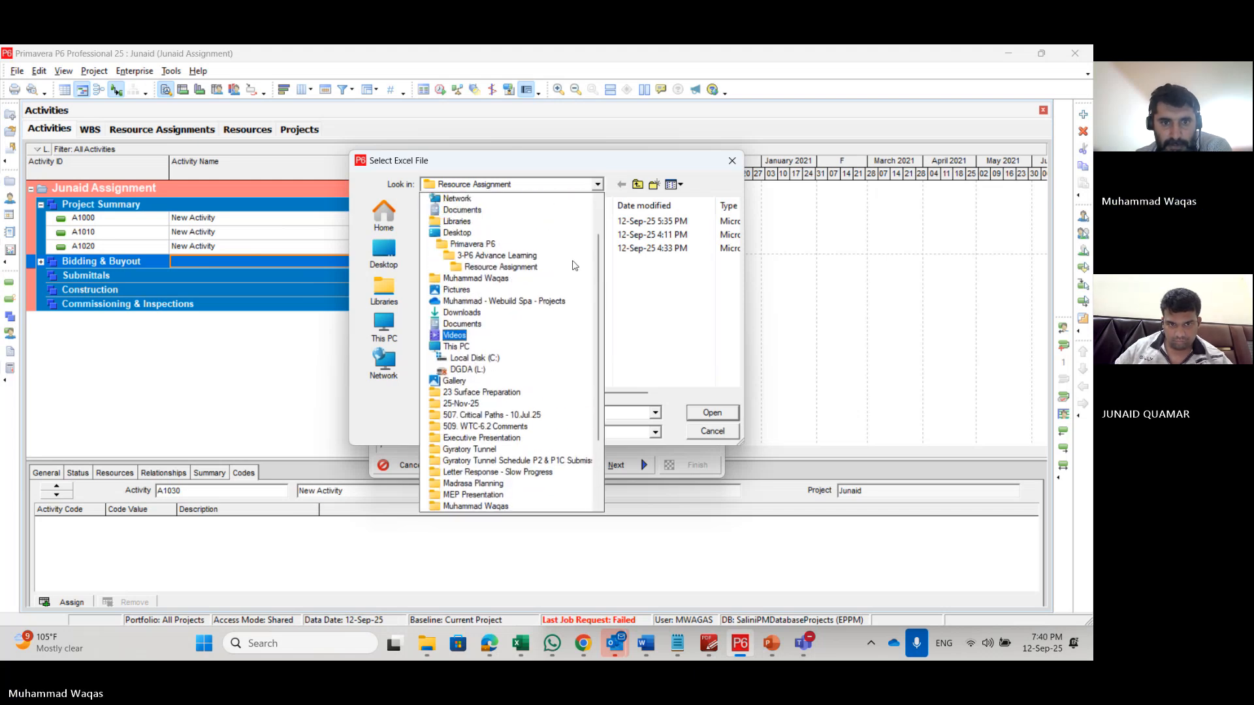
scroll(469, 294, "up", 2)
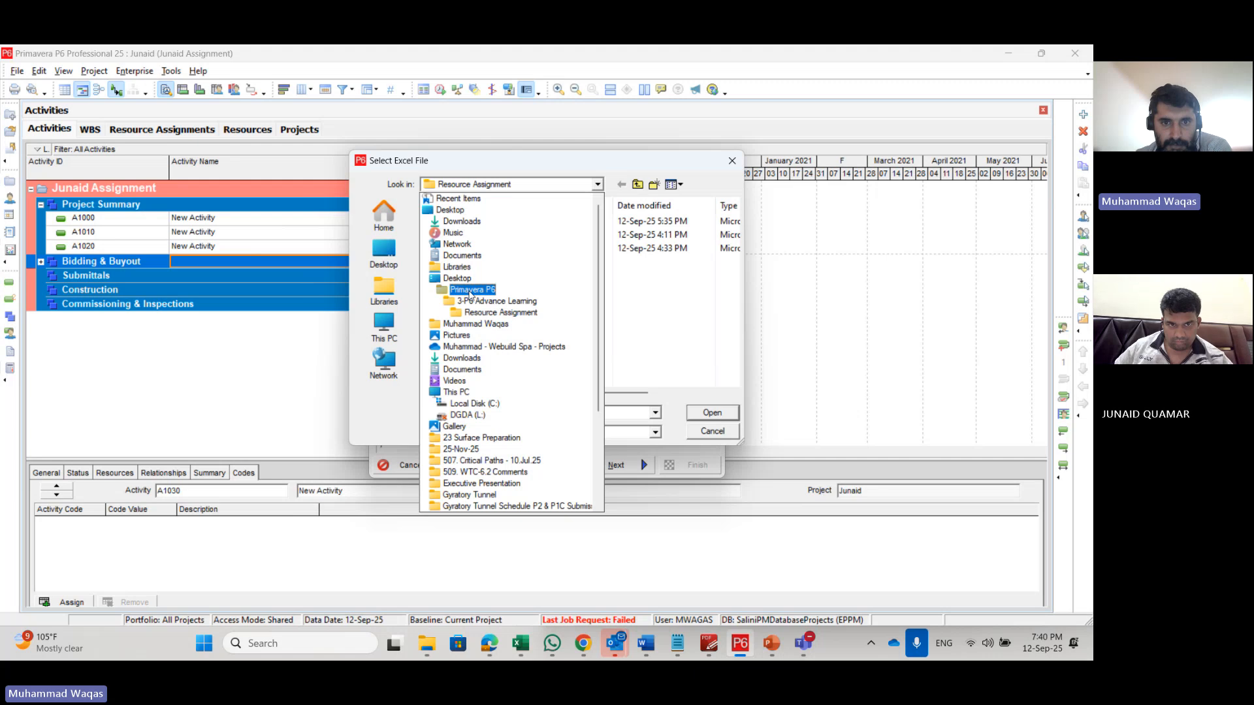
left_click(469, 291)
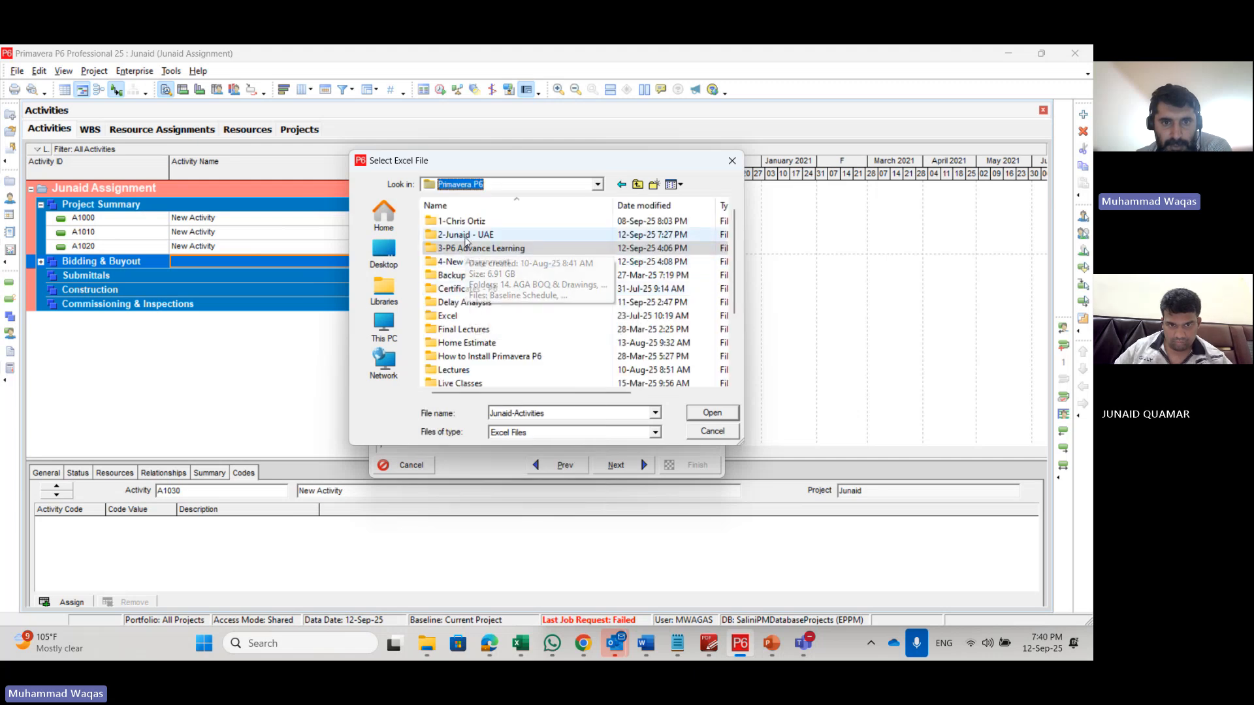
double_click(465, 236)
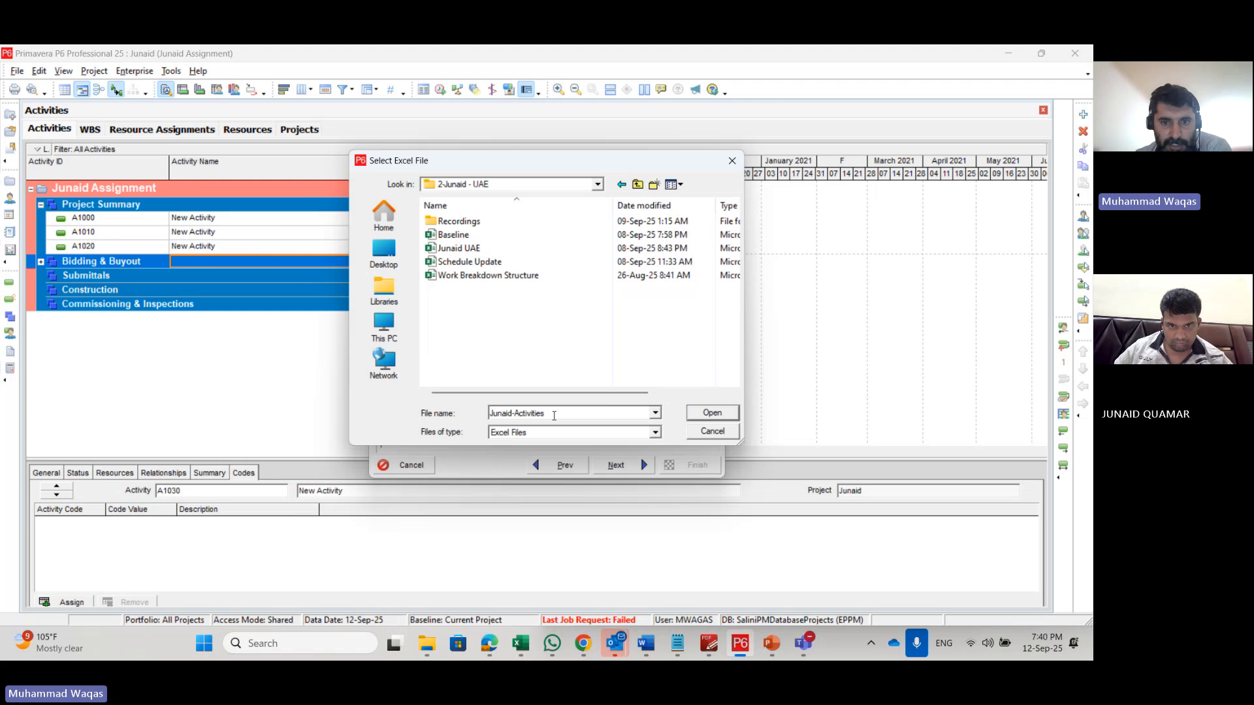
Step: Append 100 to the suggested Activities file name and run the Excel export
left_click(554, 415)
left_click(554, 415)
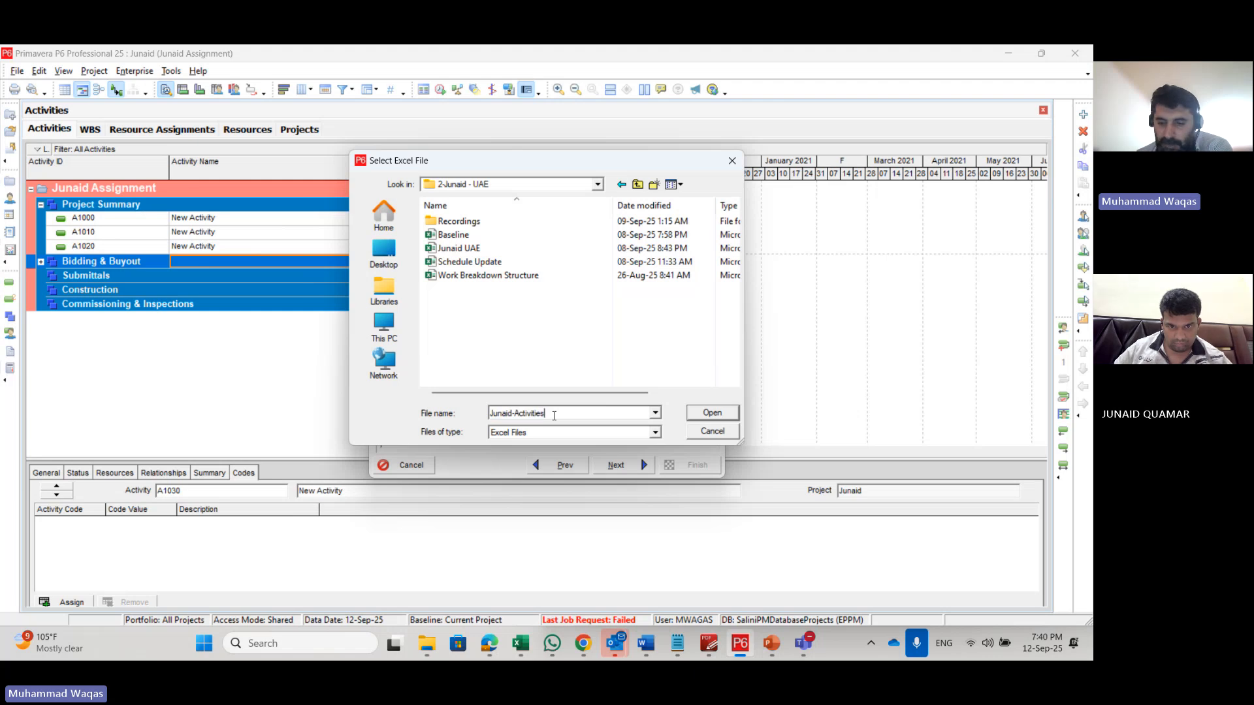
type("100")
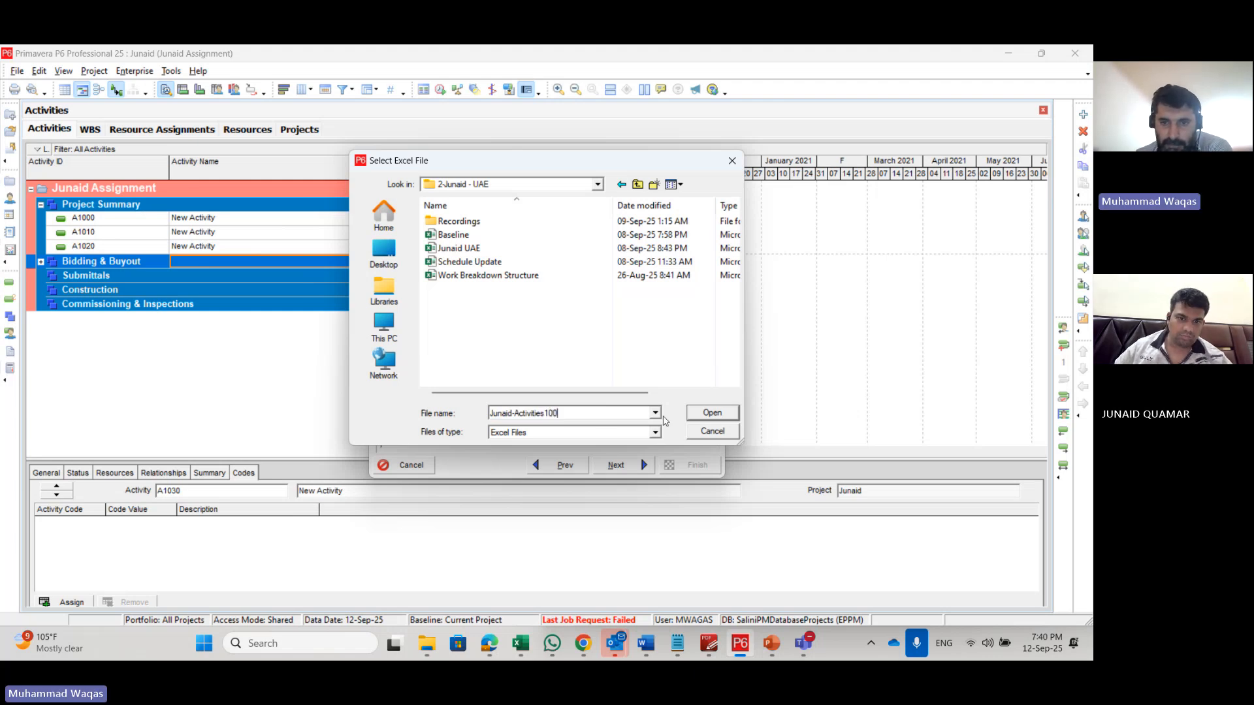
left_click(694, 416)
left_click(617, 467)
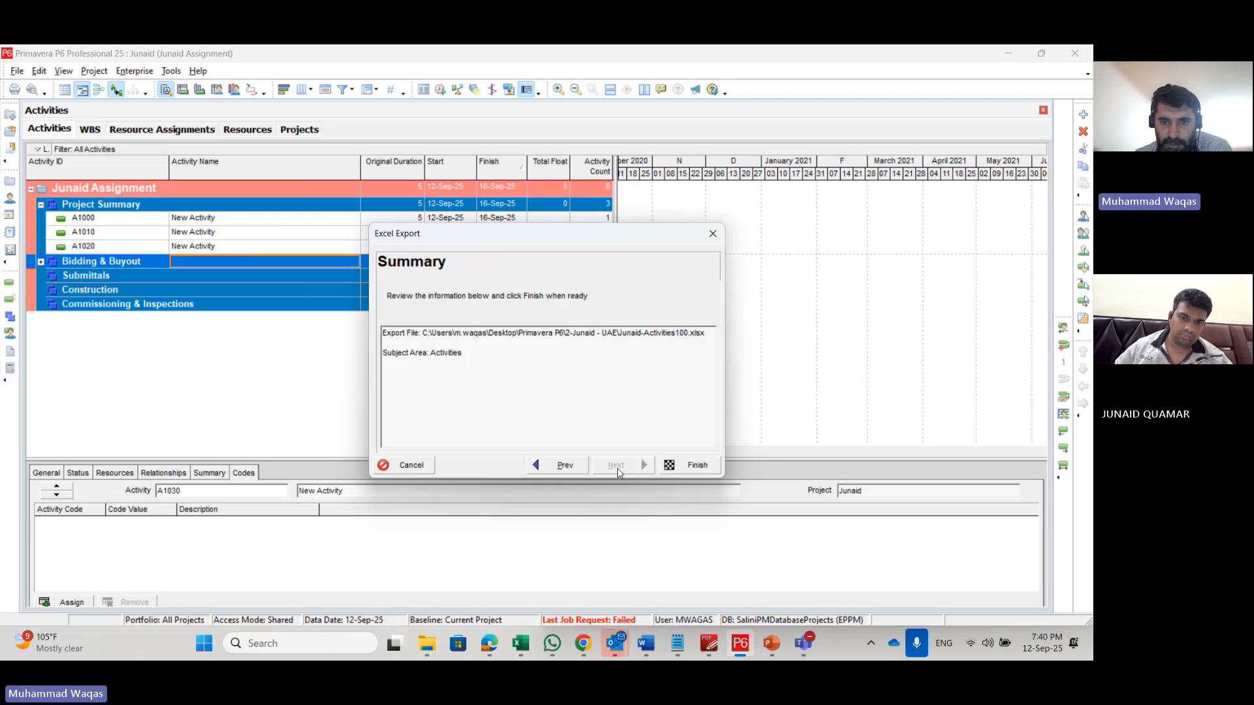
left_click(694, 467)
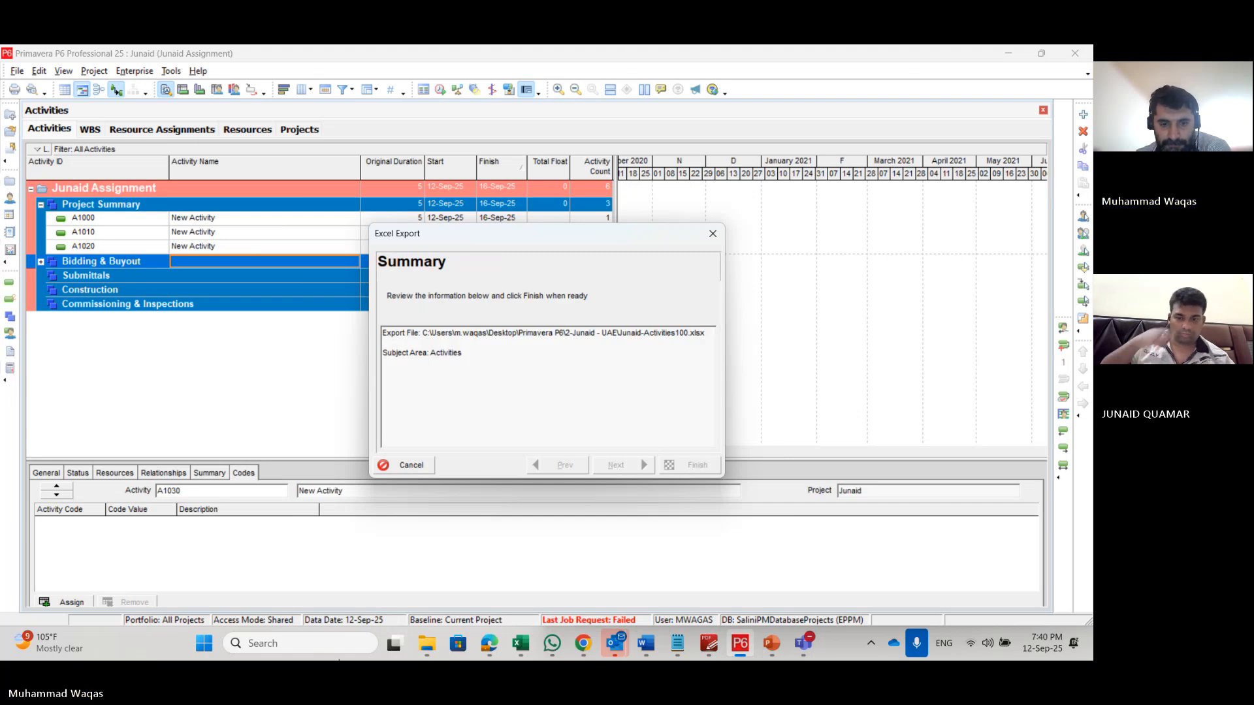
Step: Switch to File Explorer and open the exported Activities100 workbook from the student's UAE folder
left_click(423, 645)
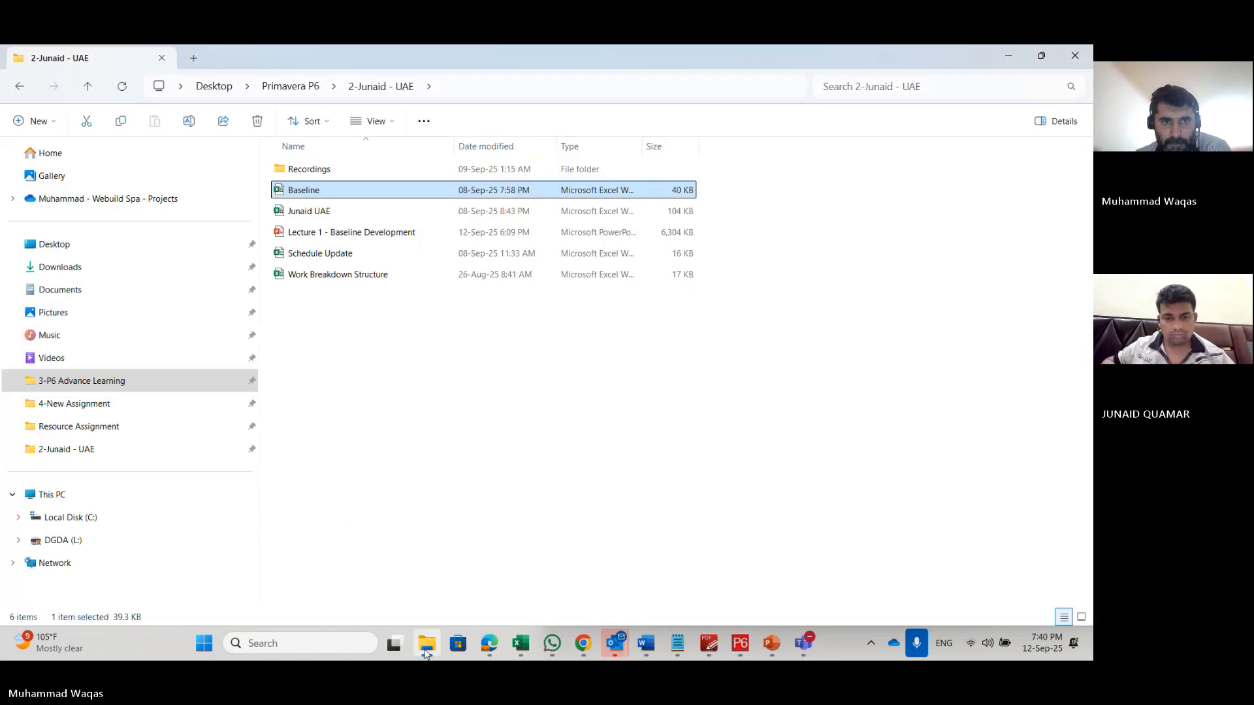
left_click(332, 340)
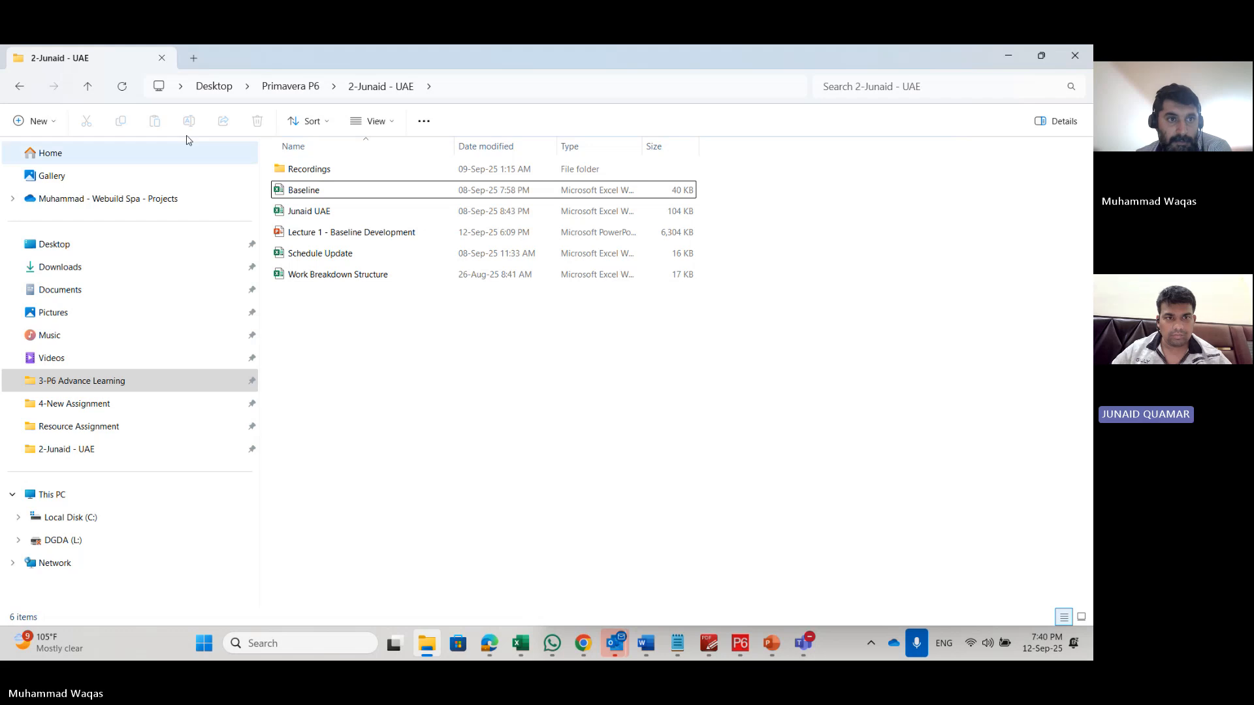
left_click(123, 98)
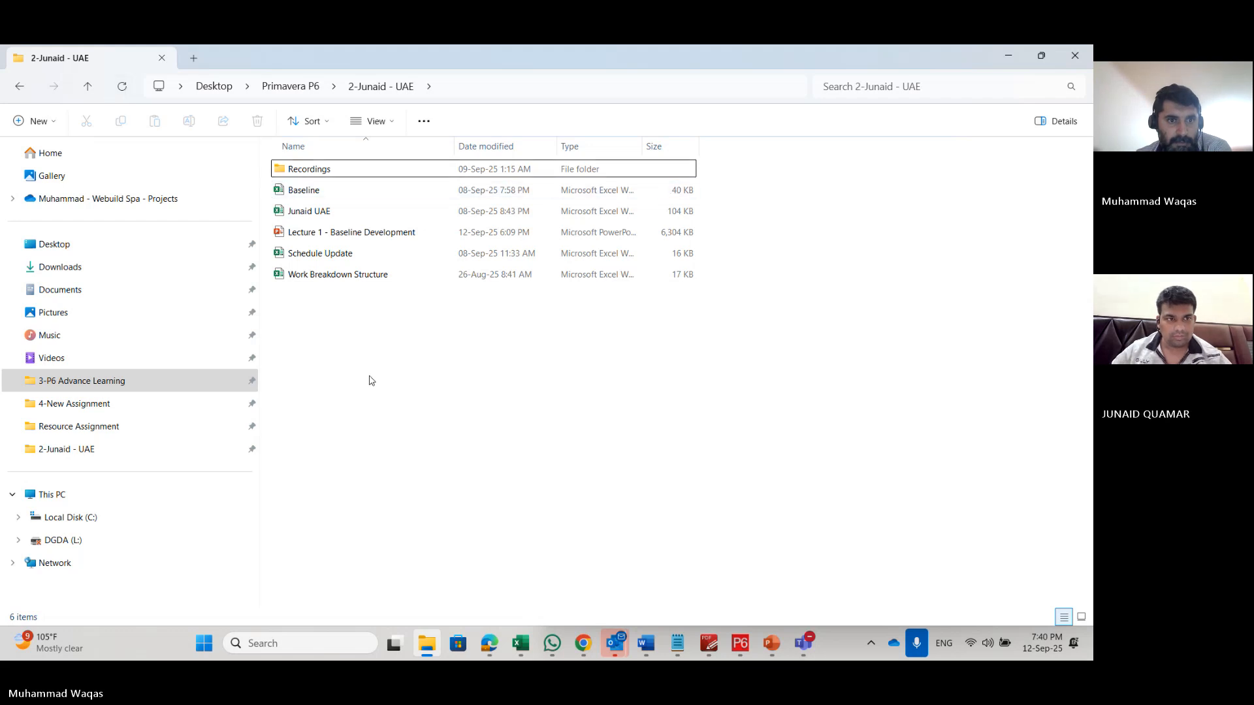
left_click(740, 643)
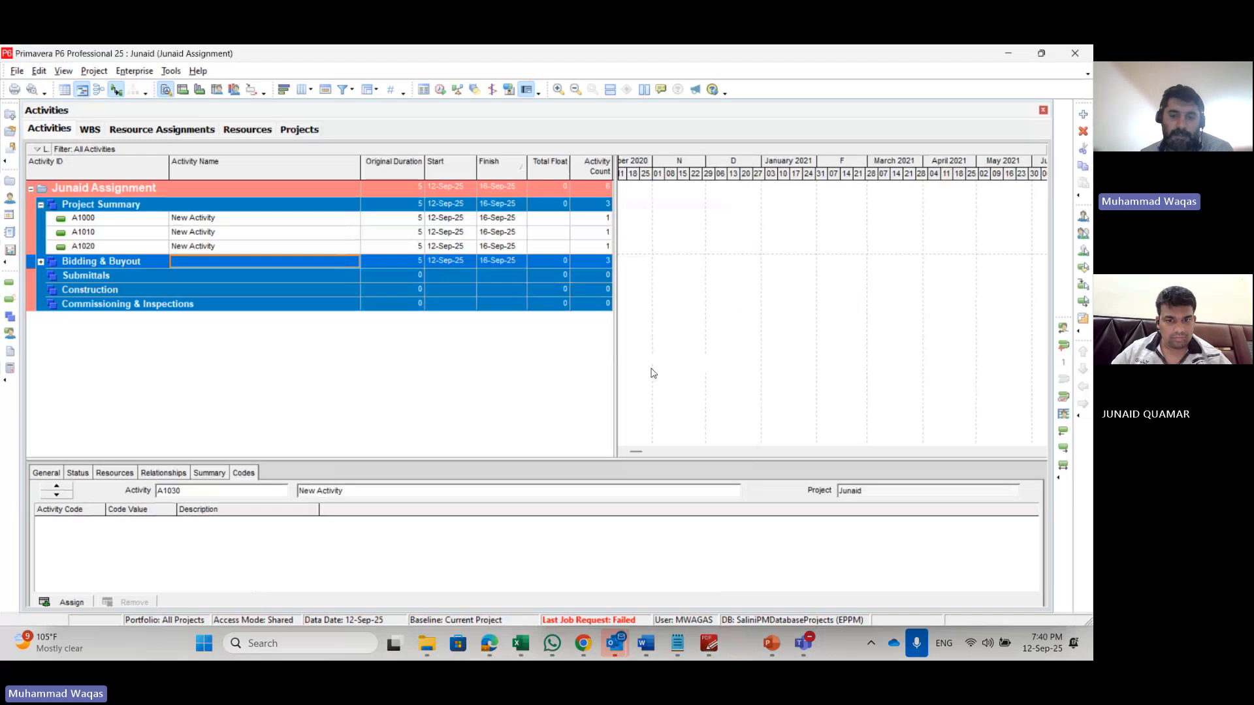
left_click(427, 643)
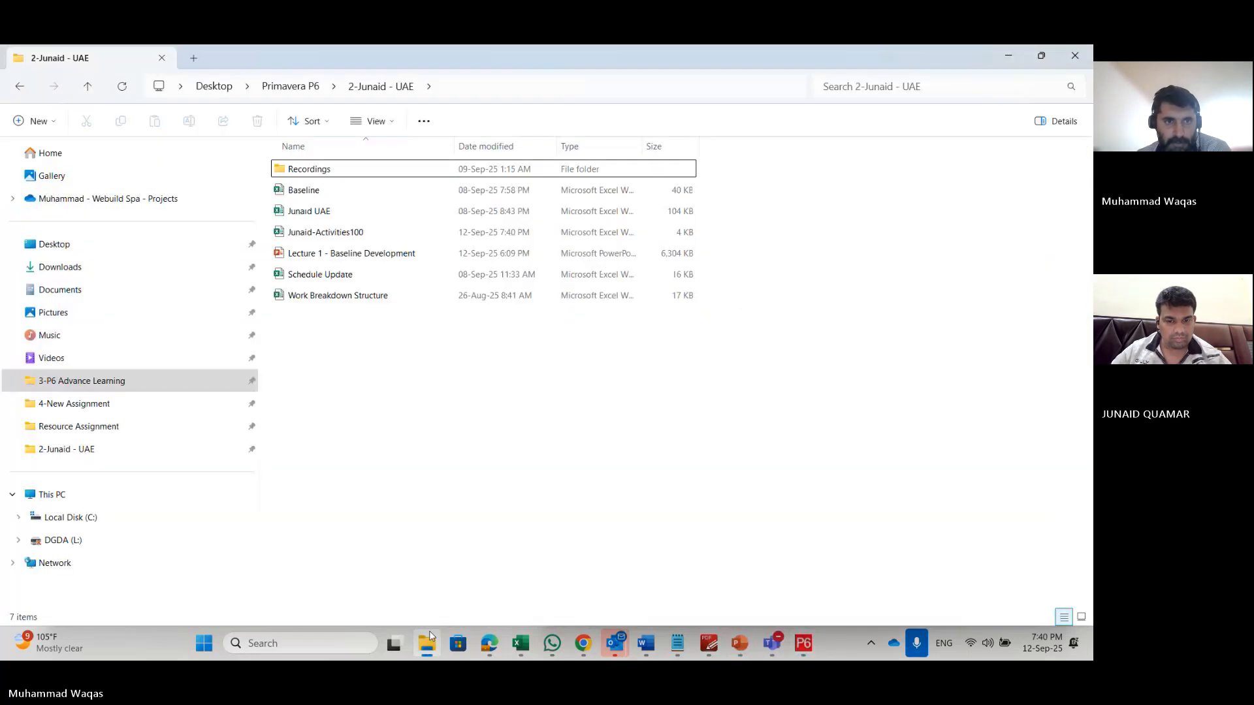
double_click(343, 232)
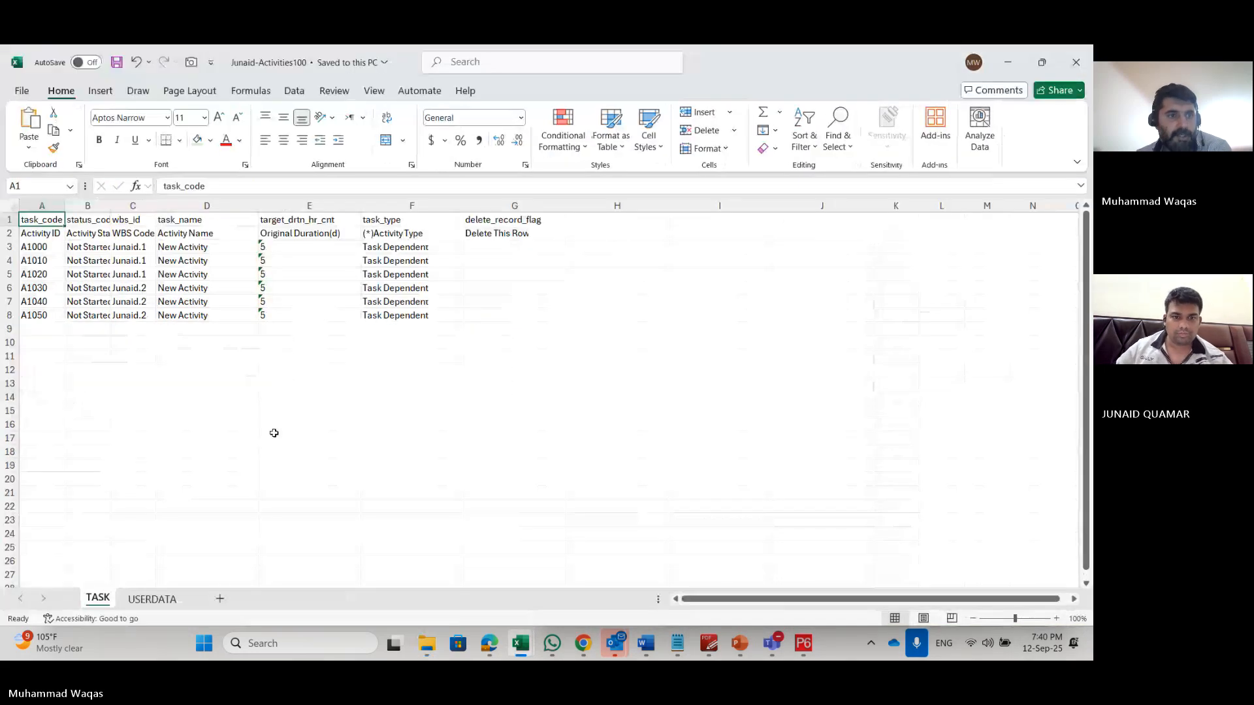
Step: Autofit columns B and C of the TASK sheet so the Activity Status and WBS Code entries are fully readable
mouse_move(91, 206)
left_mouse_down()
mouse_move(150, 210)
mouse_move(115, 205)
left_mouse_up()
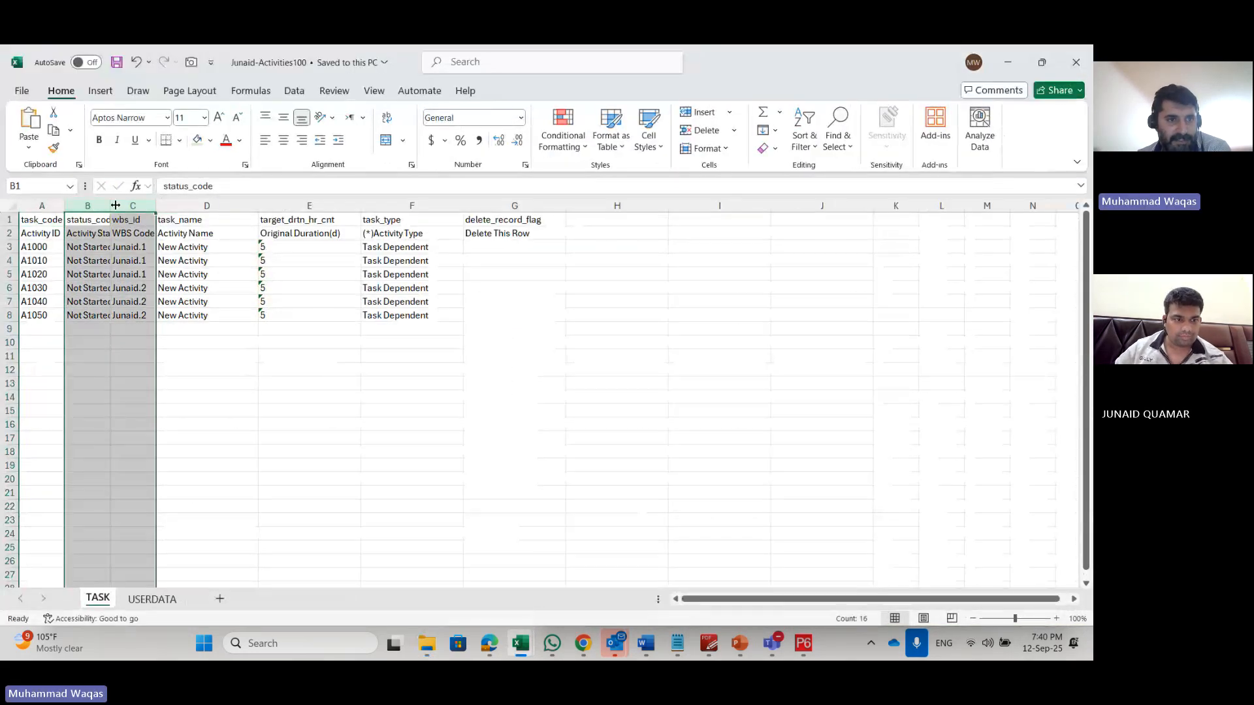
double_click(113, 205)
left_click(255, 395)
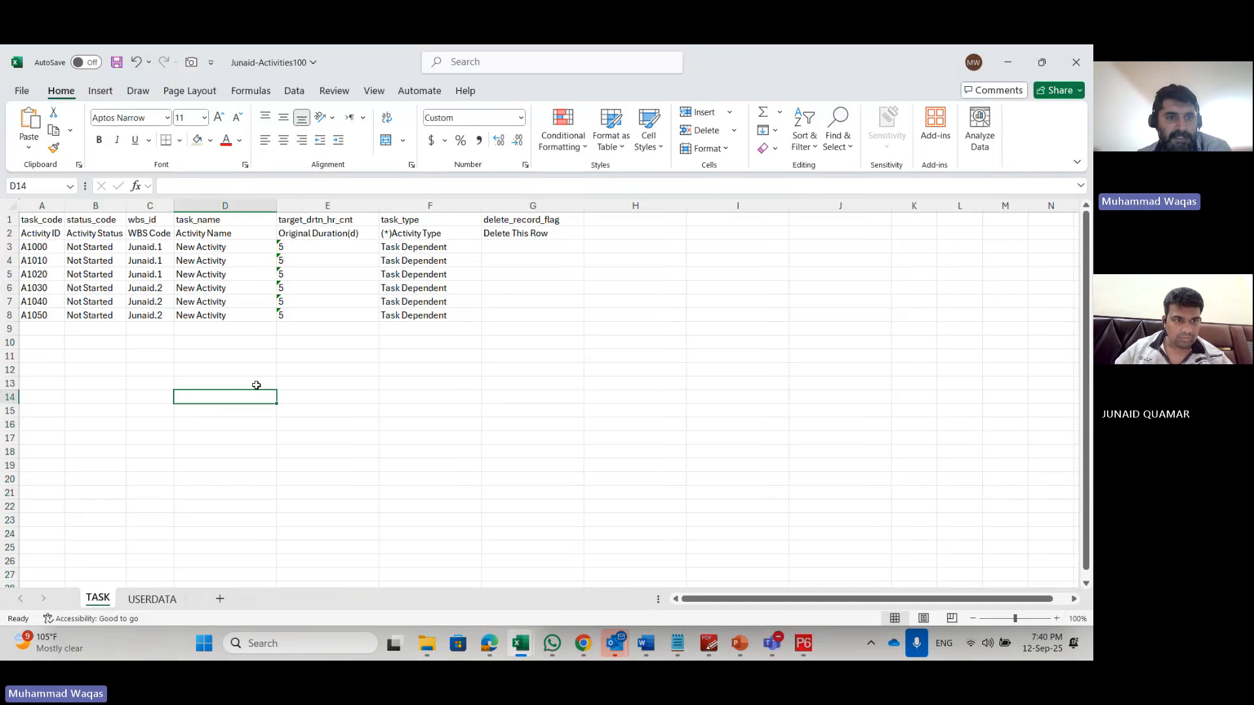
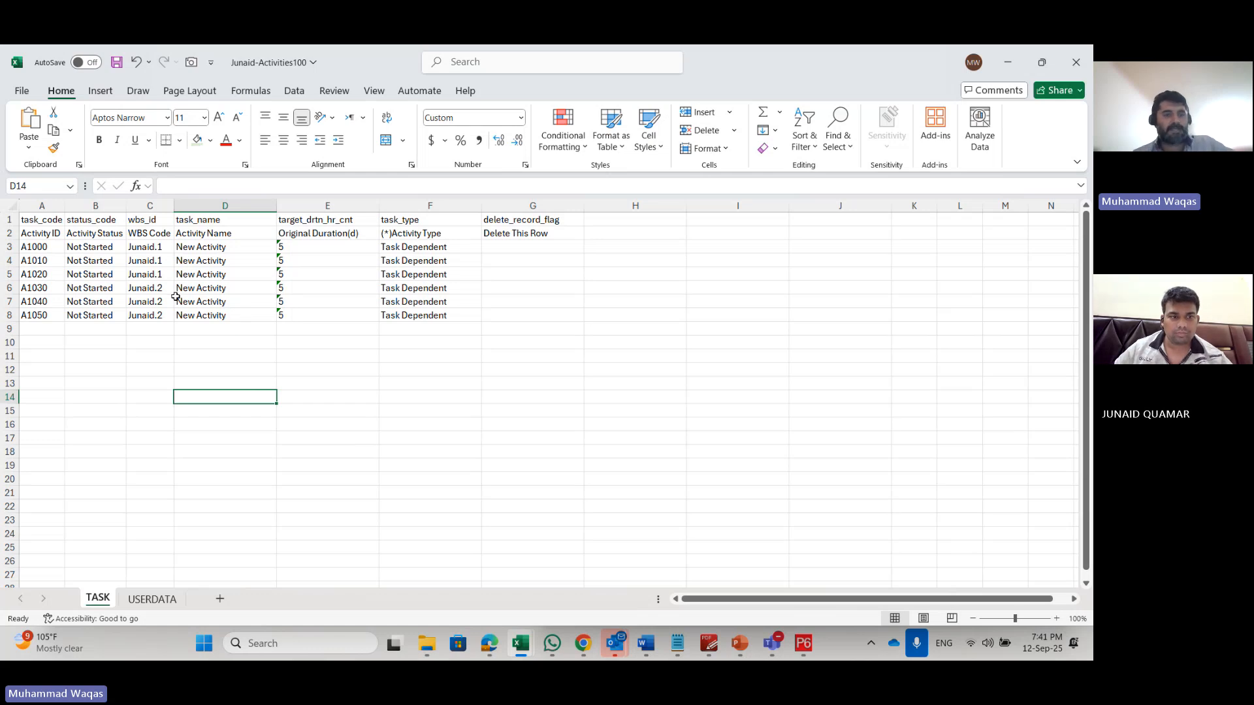
Step: Return to Primavera P6, dismiss the export result, and expand the Bidding & Buyout WBS to list its activities
left_click(803, 644)
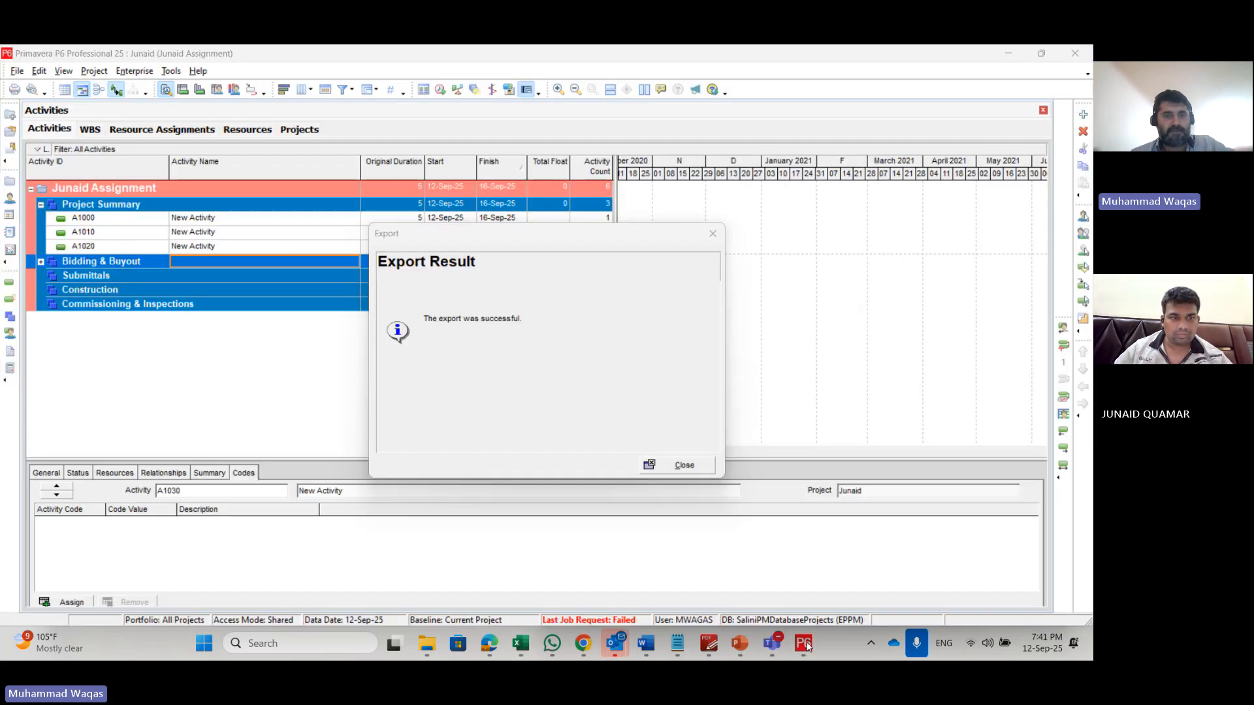
left_click(685, 465)
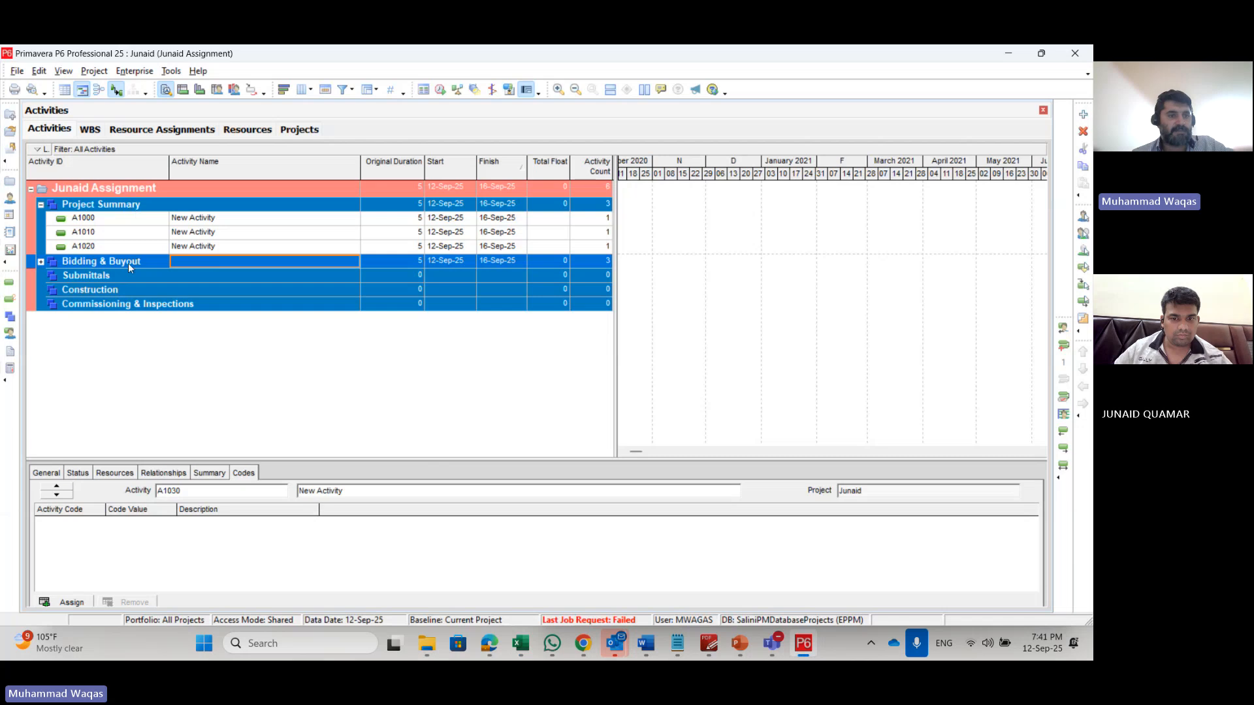
left_click(40, 261)
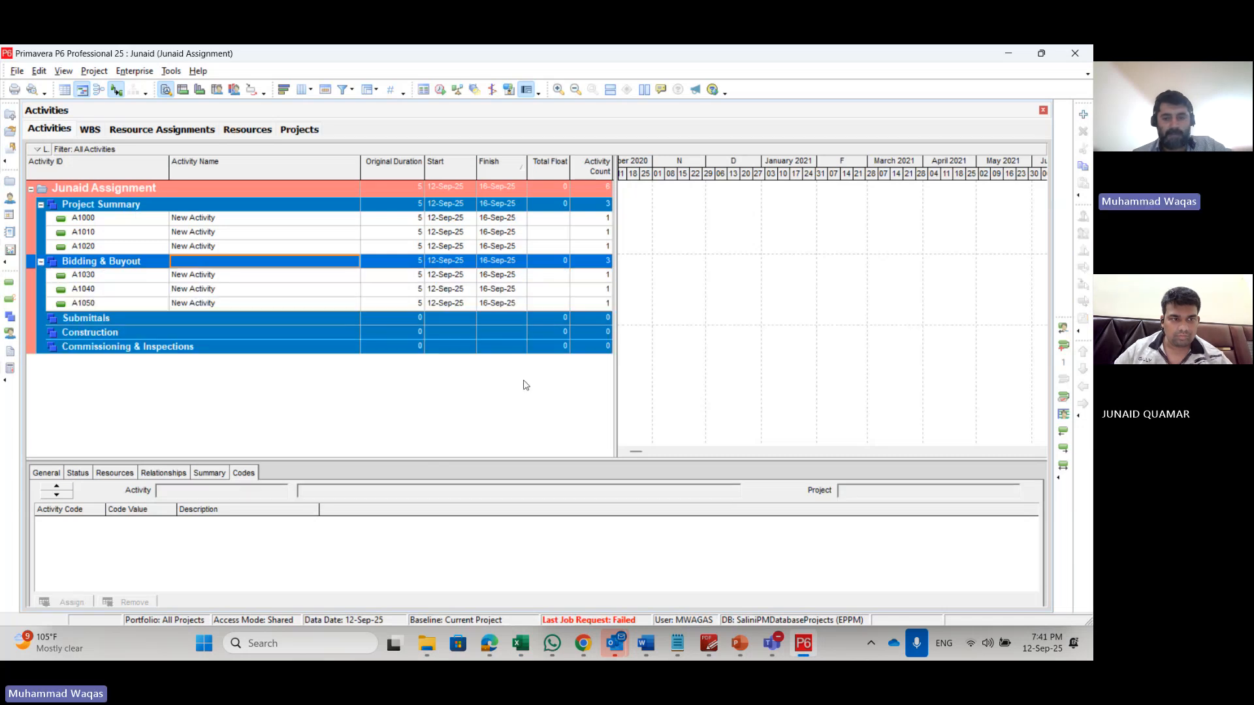
Step: Switch to the Baseline workbook in Excel and open its Add Activities sheet
left_click(521, 643)
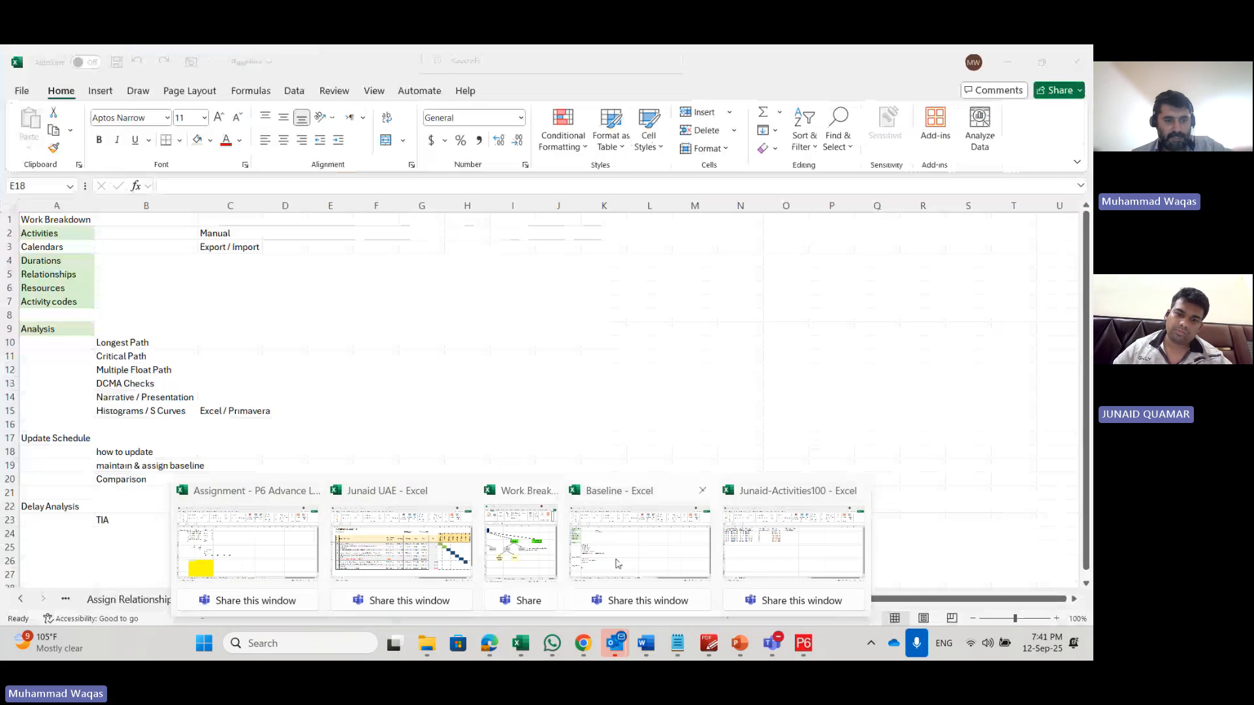
left_click(616, 563)
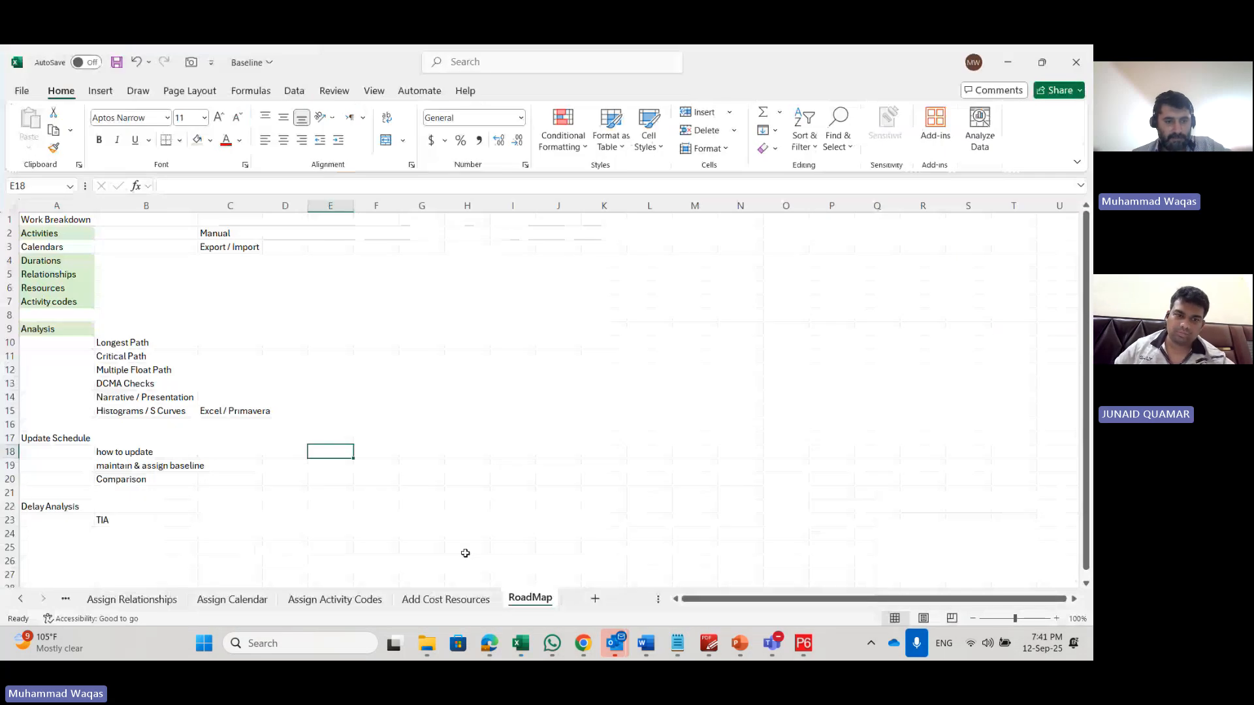
left_click(21, 599)
left_click(111, 598)
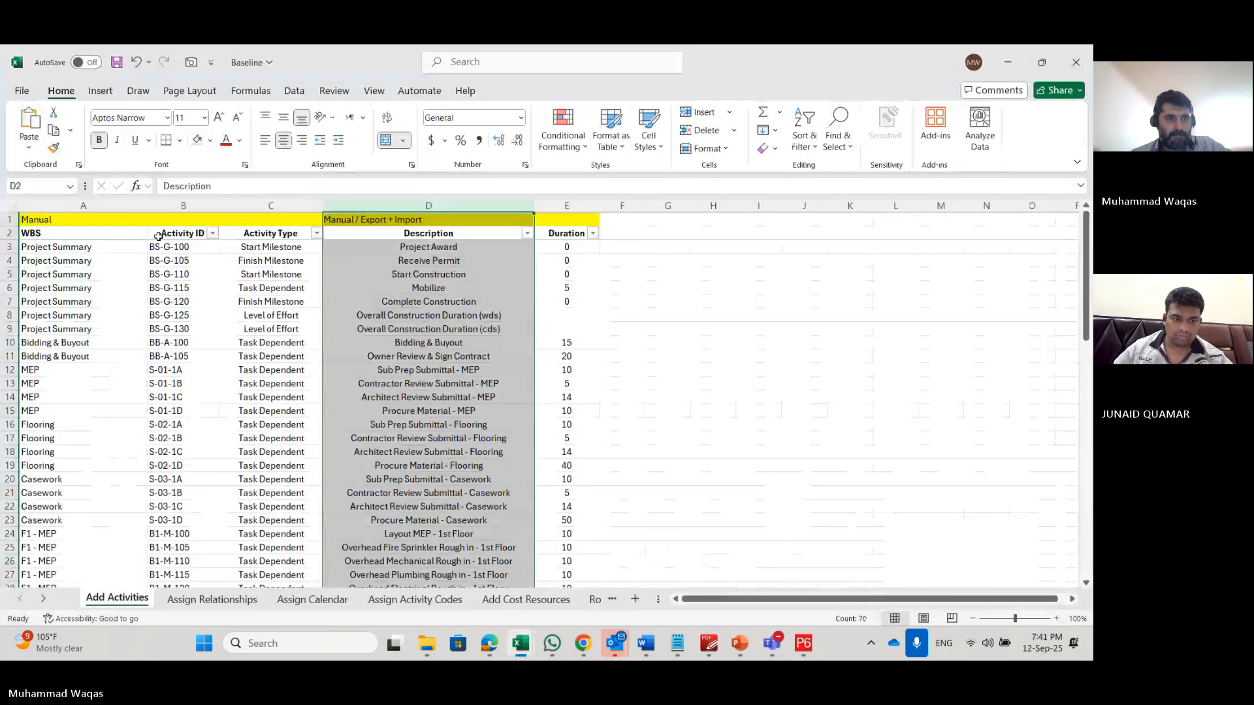
Step: Remove the existing filter from columns A to E and delete the Manual / Export + Import label row above the headers
left_click_drag(49, 207, 563, 245)
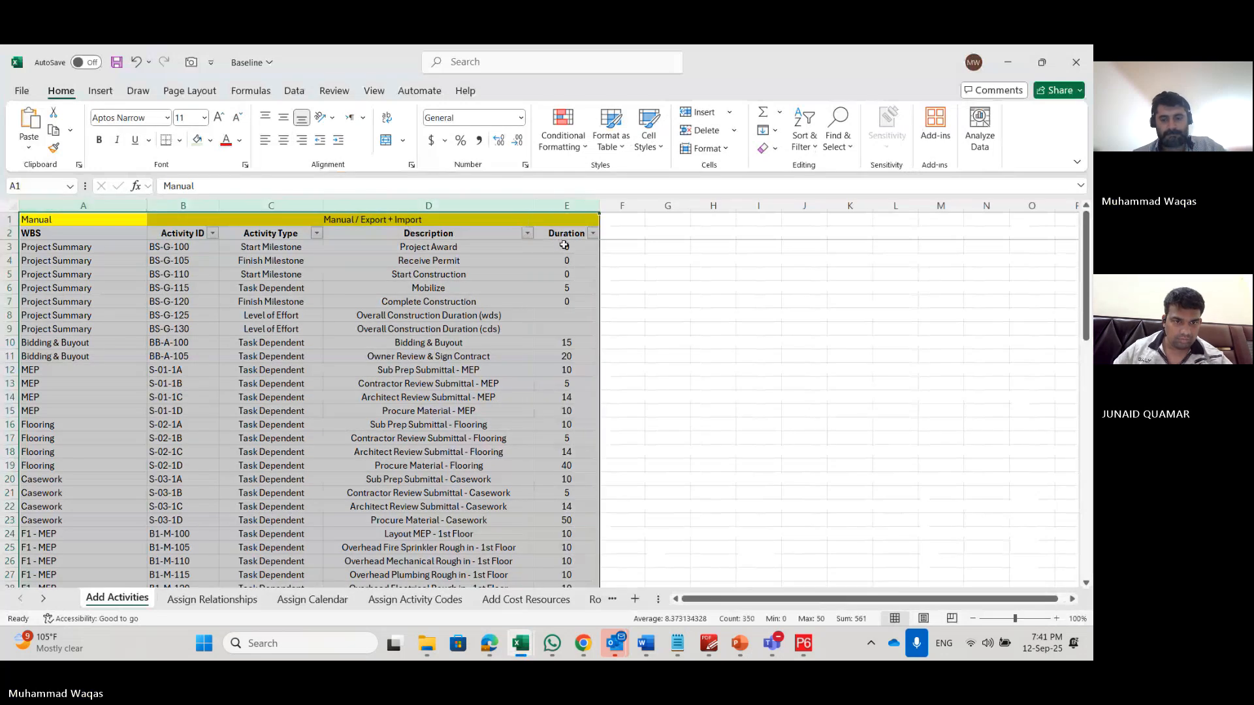
key("ctrl+shift+l")
key("ctrl+shift+l")
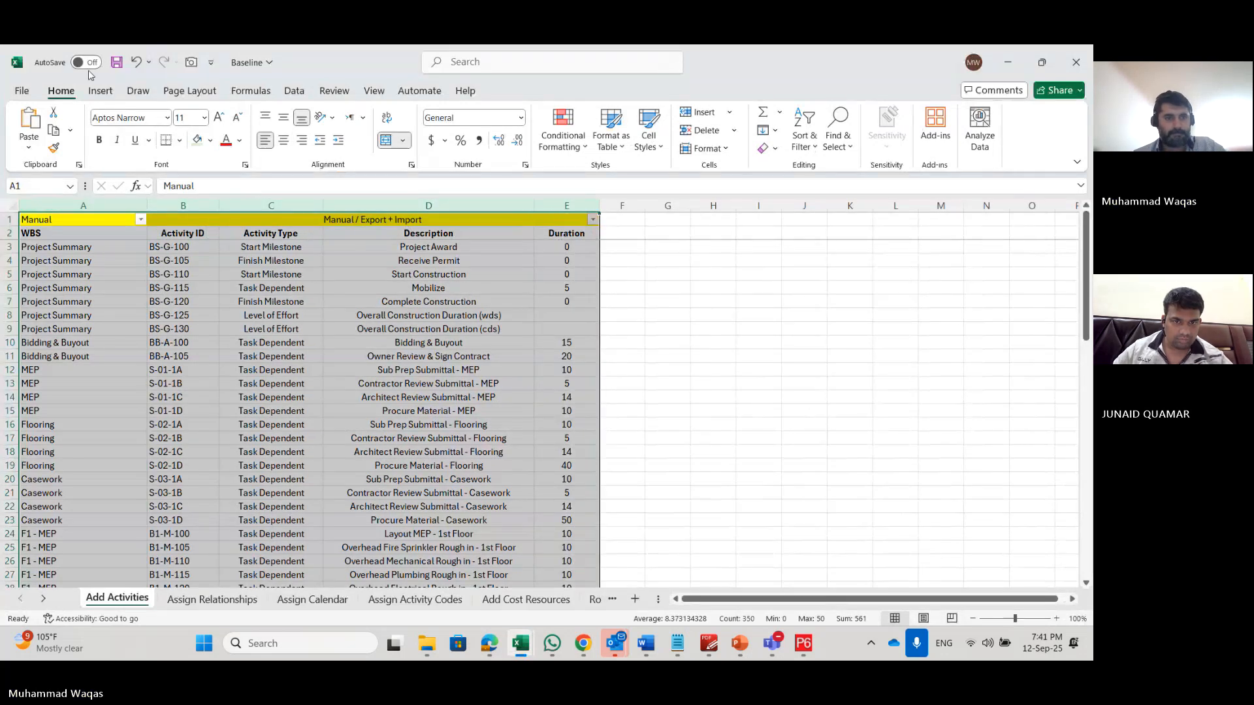
key("ctrl+shift+l")
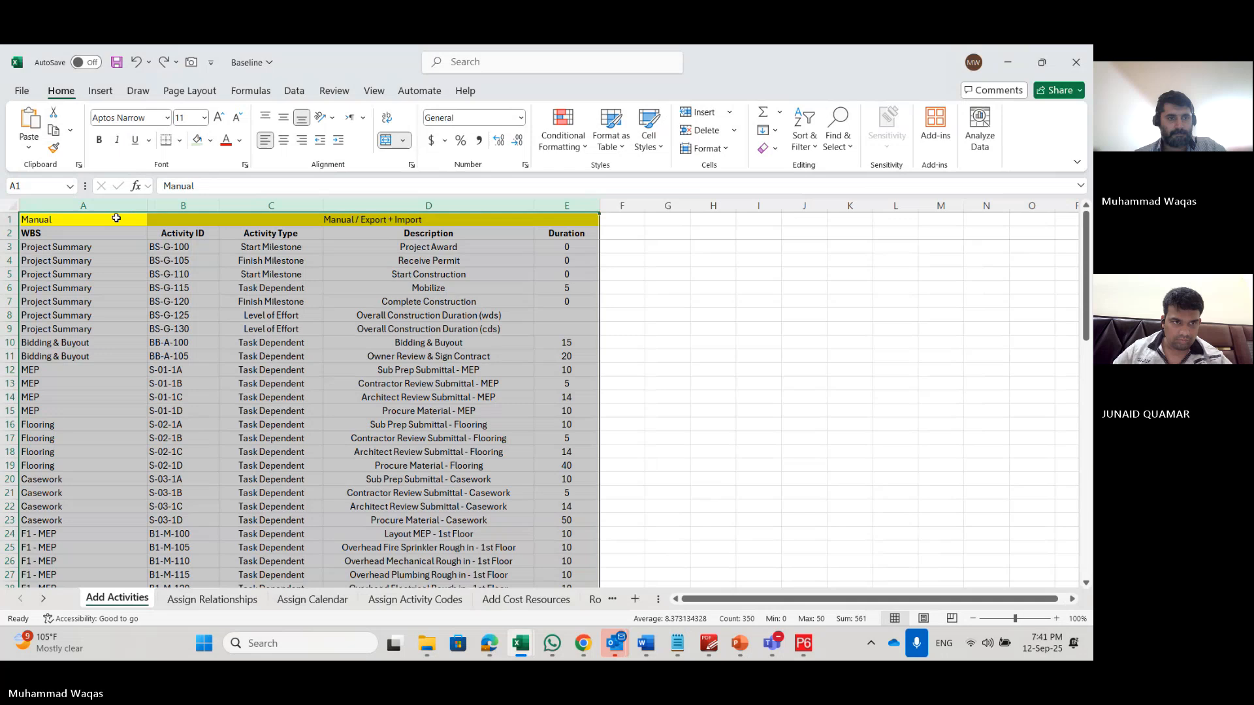
left_click(6, 220)
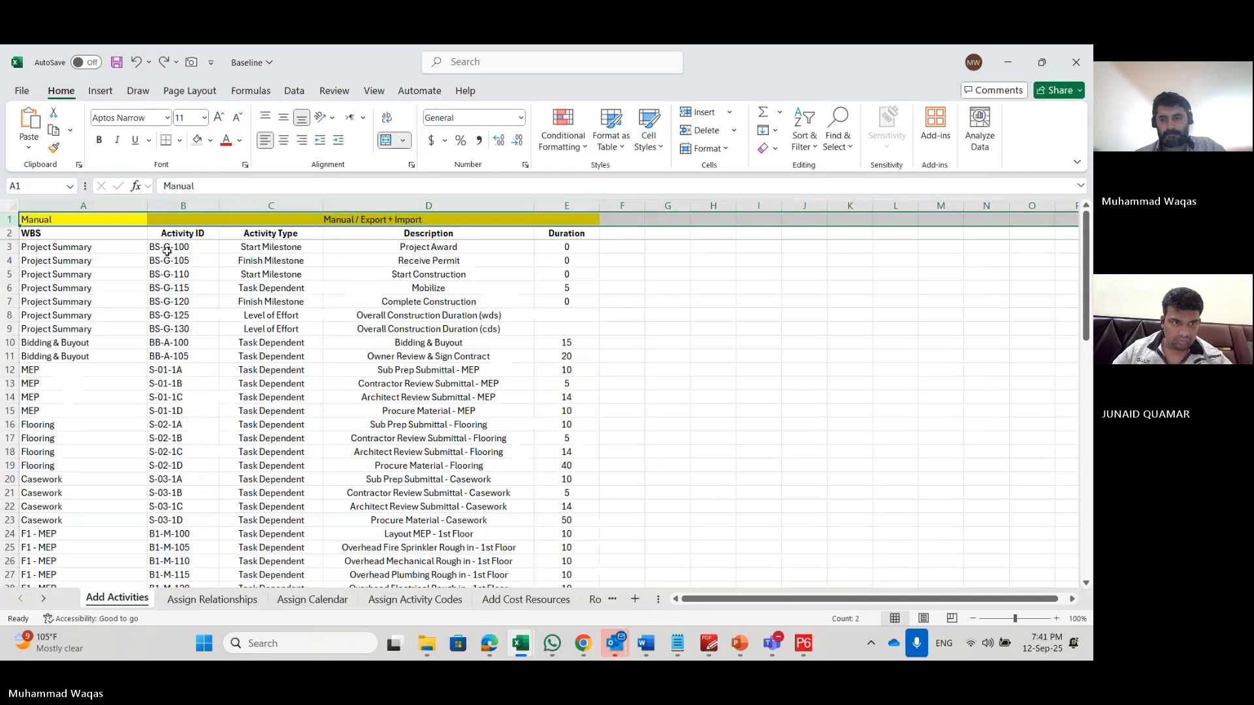
key("ctrl+minus")
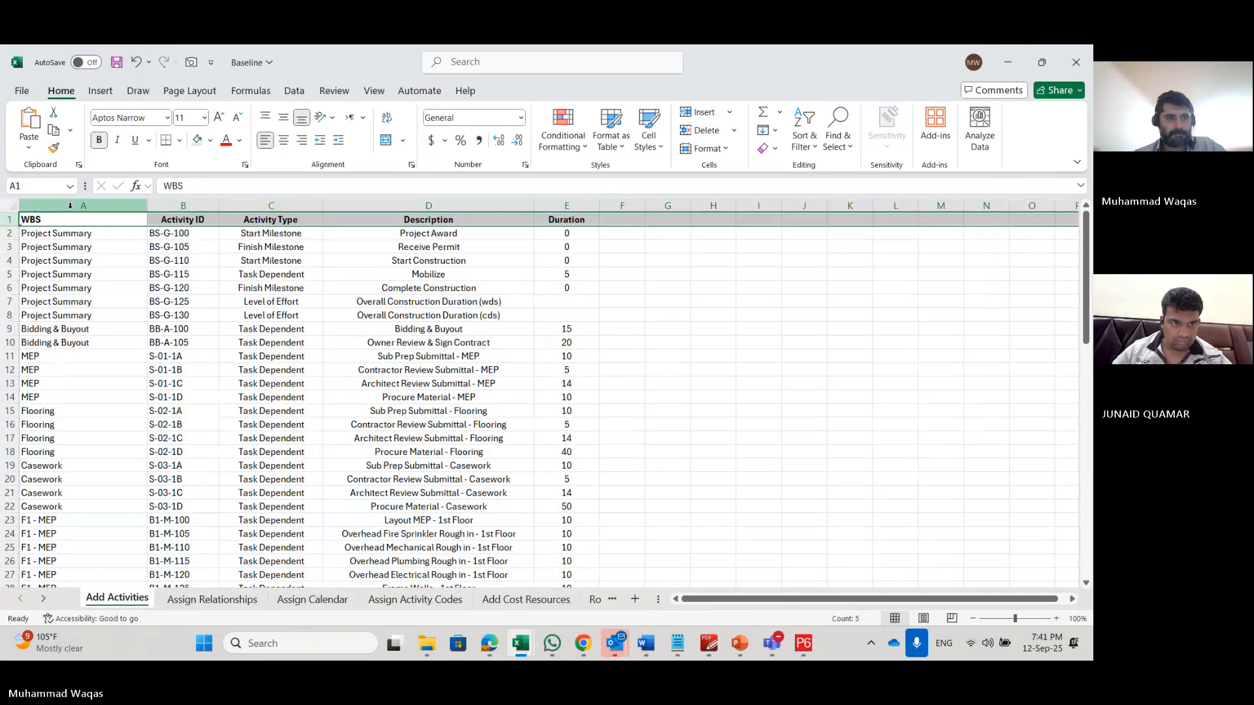
Step: Apply filters to the WBS, Activity ID, Activity Type, Description and Duration headers in columns A to E
left_click(70, 208)
left_click_drag(70, 208, 555, 213)
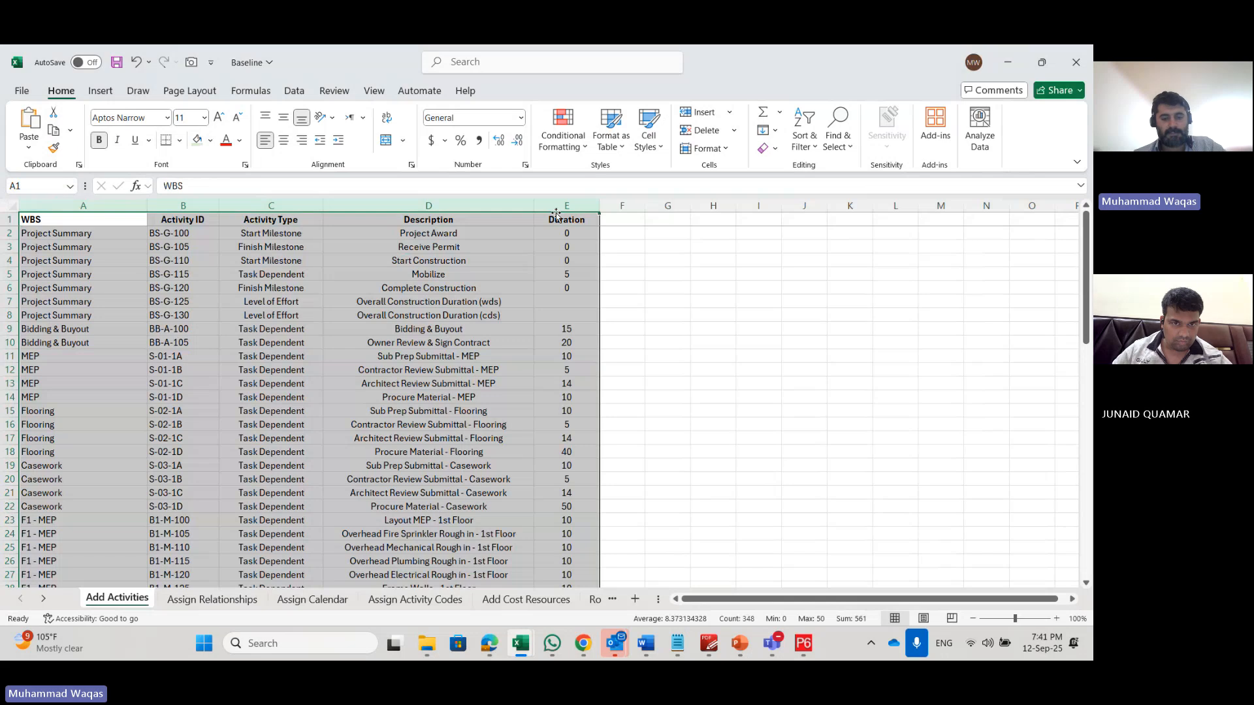
key("ctrl+shift+l")
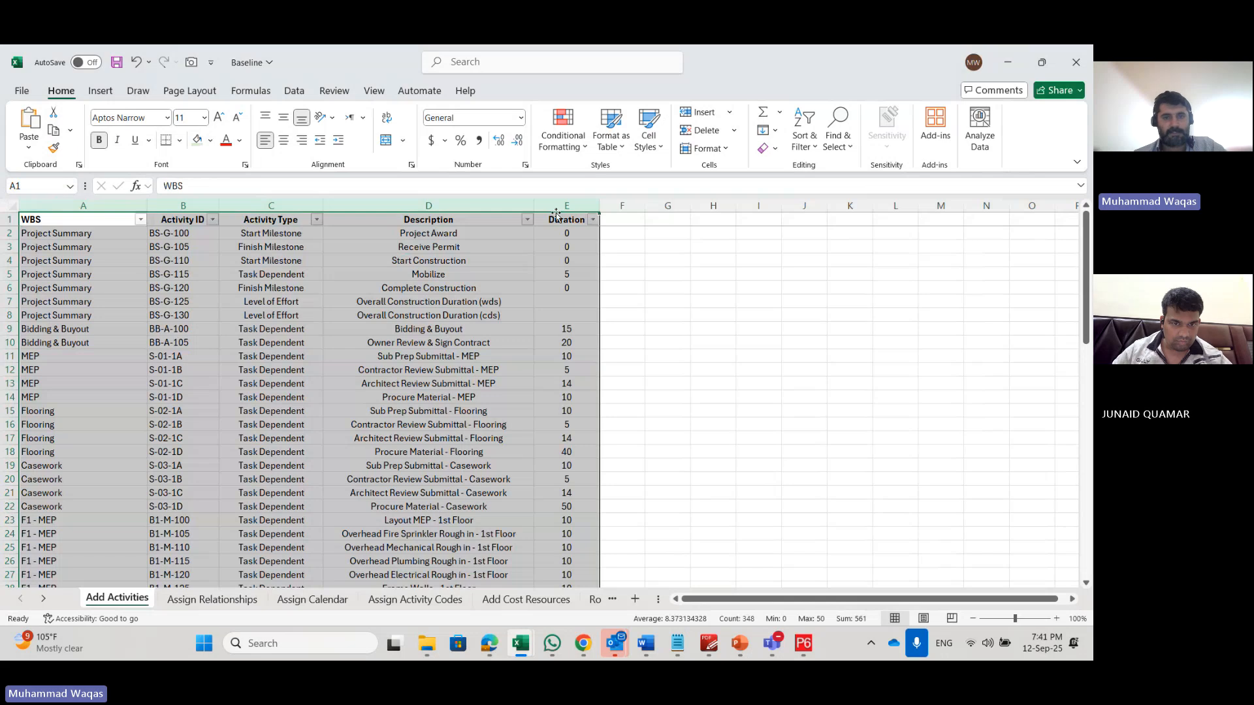
Step: Filter the WBS column of the Add Activities sheet to show only Project Summary activities
left_click(139, 219)
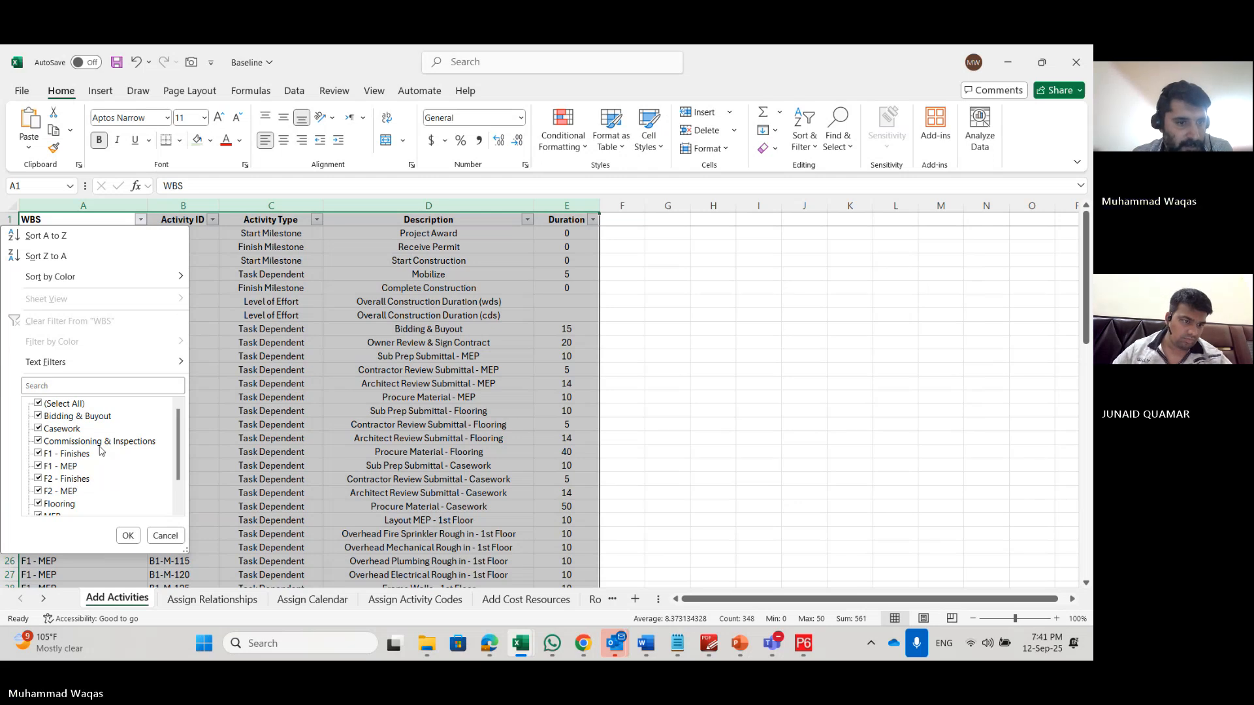
left_click(60, 405)
scroll(77, 450, "down", 1)
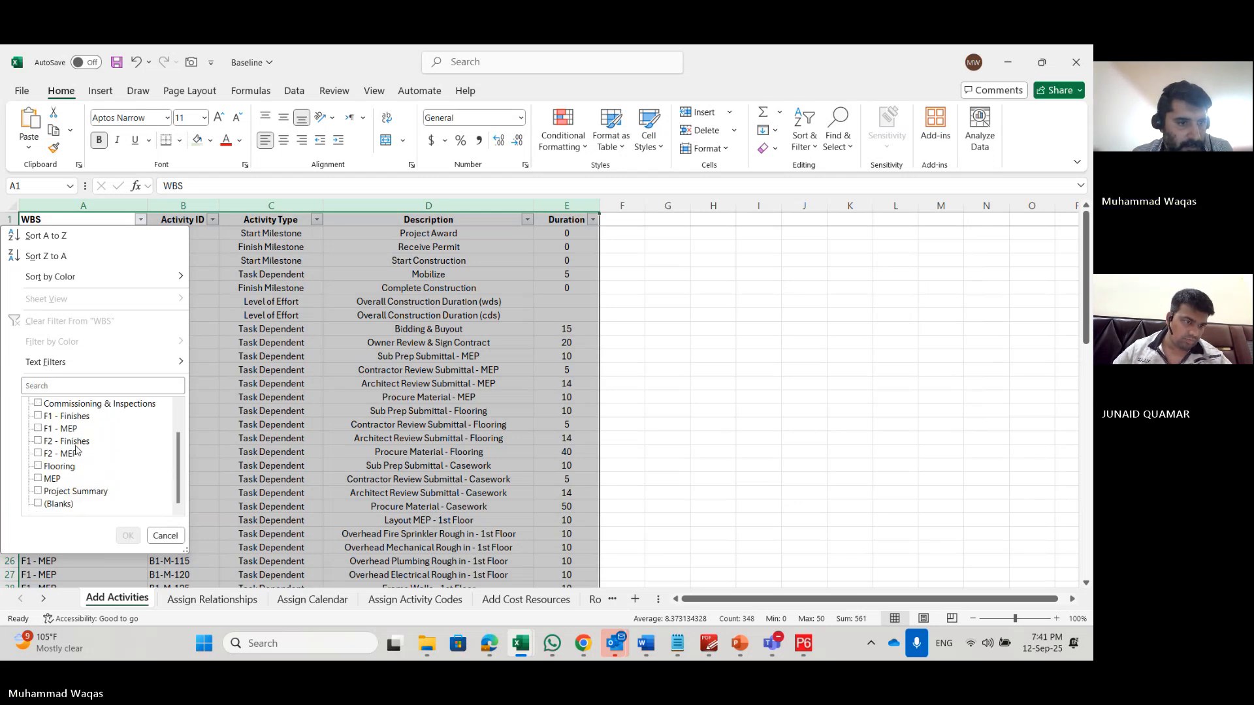
left_click(68, 492)
left_click(128, 535)
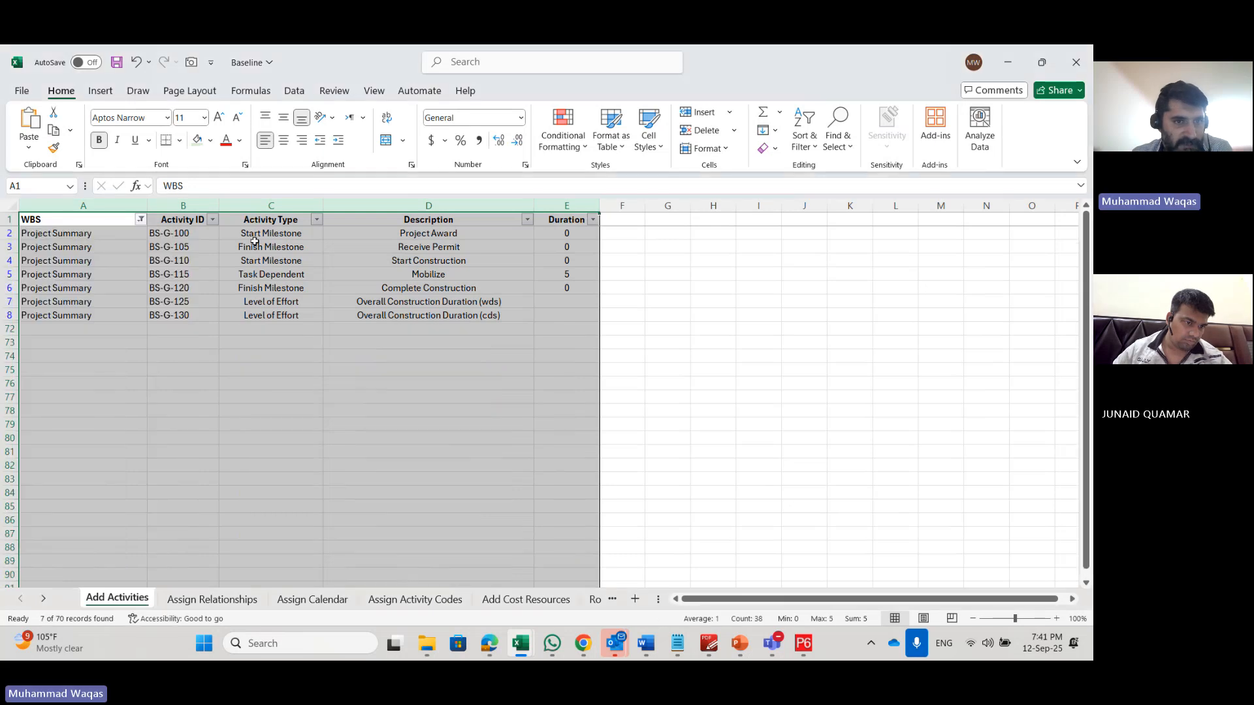
Step: Place the Baseline and exported activities workbooks side by side and copy Activity IDs BS-G-100 to BS-G-130 into the task_code column from A9
left_click_drag(196, 232, 186, 316)
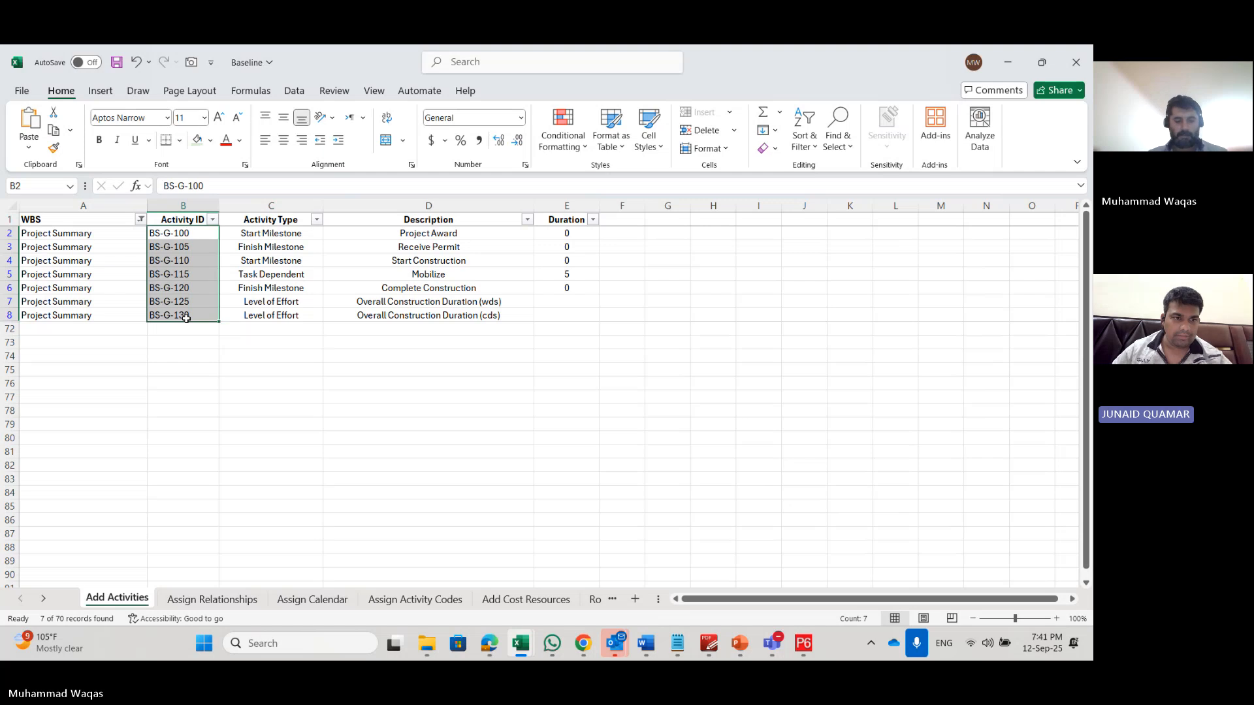
key("super+Right")
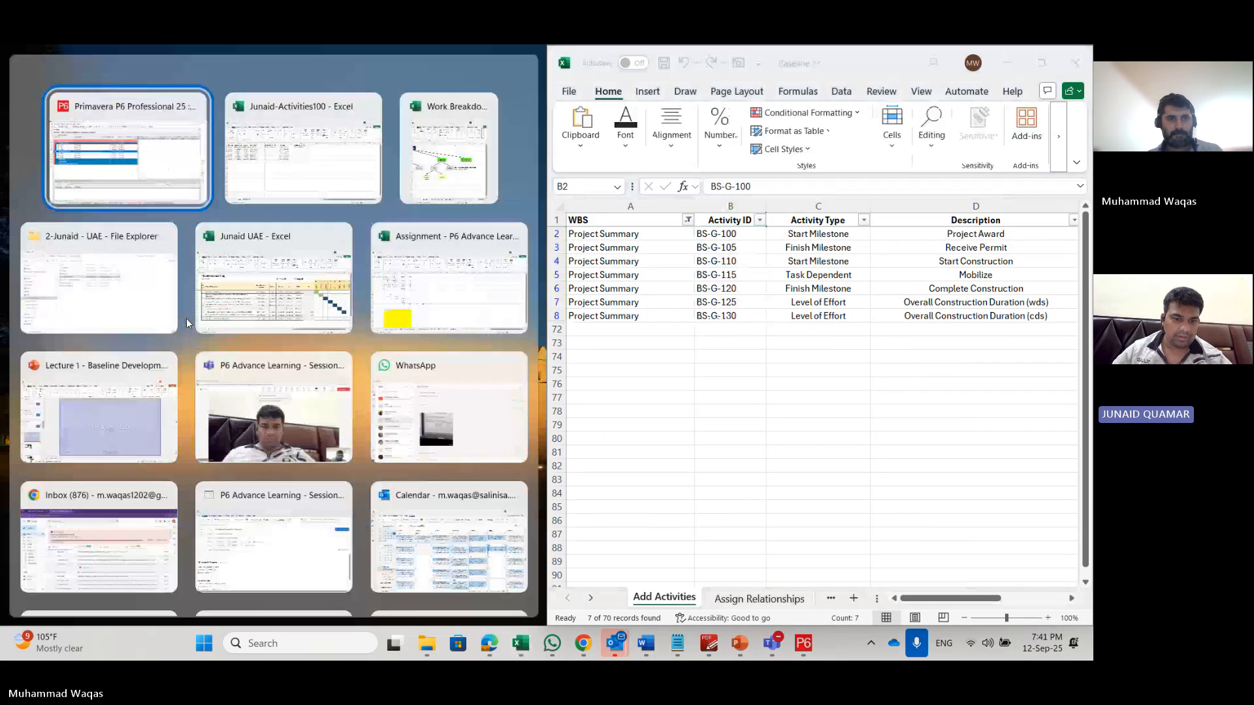
left_click(245, 174)
left_click(734, 233)
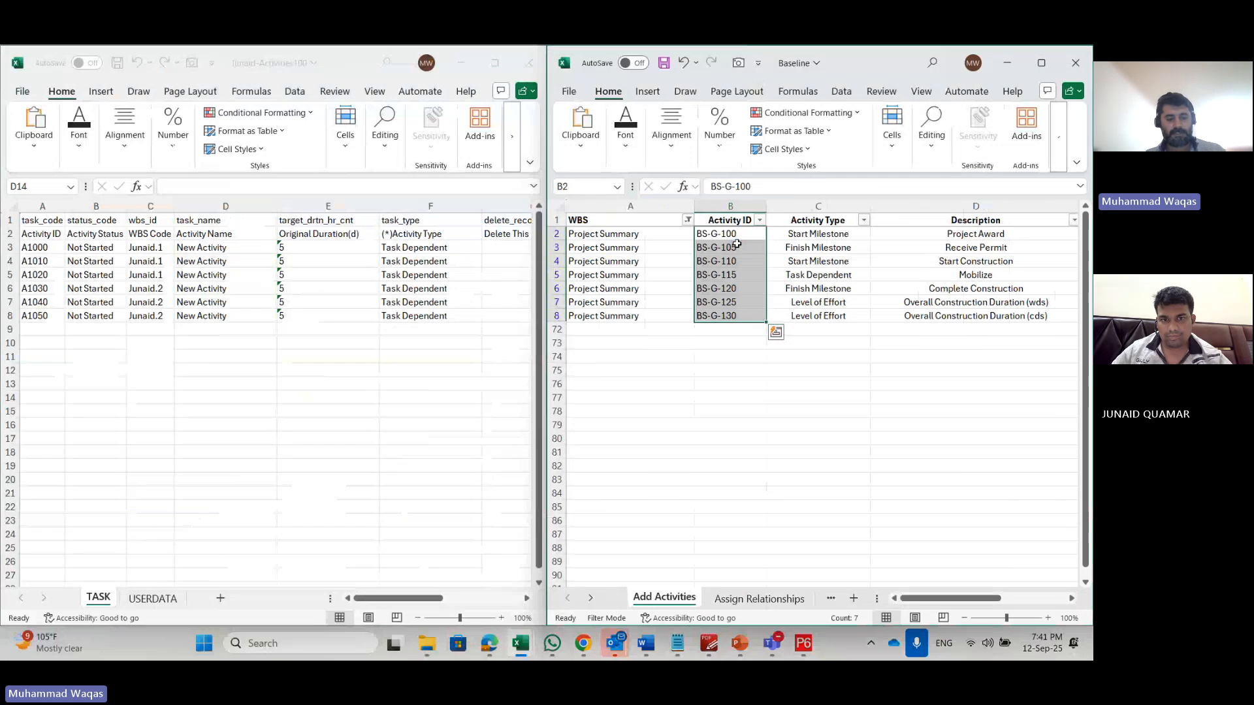
key("ctrl+c")
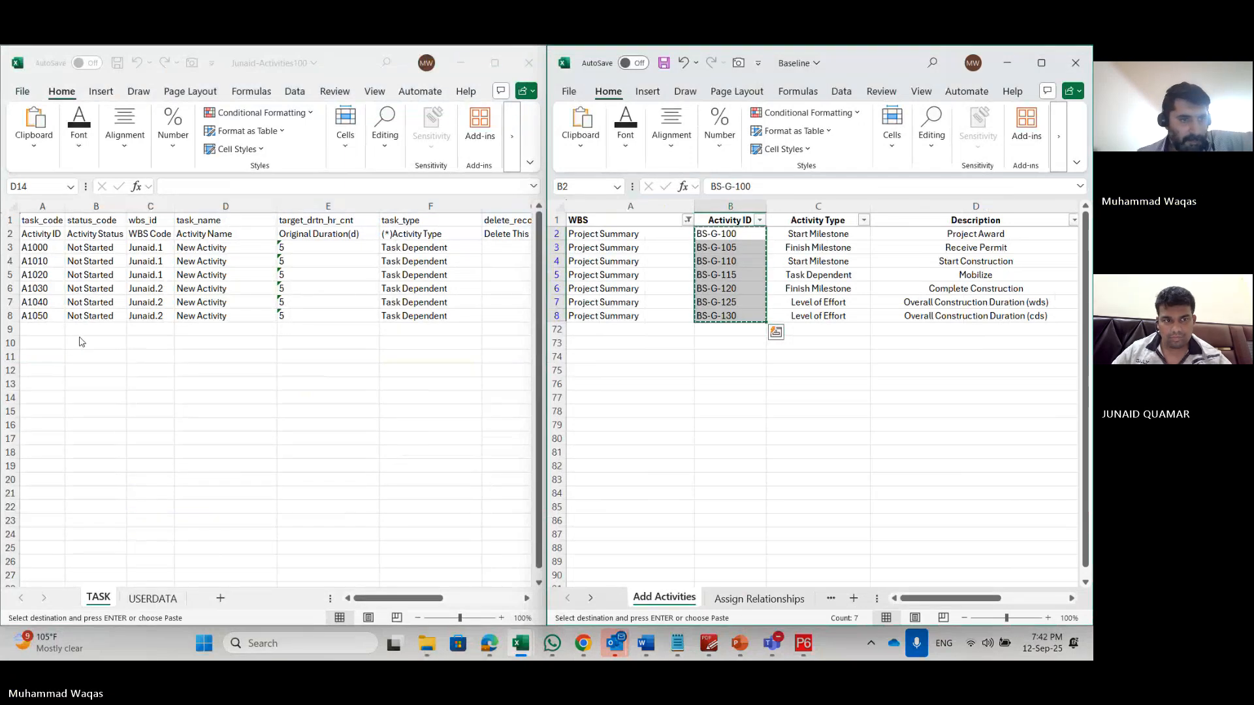
right_click(40, 331)
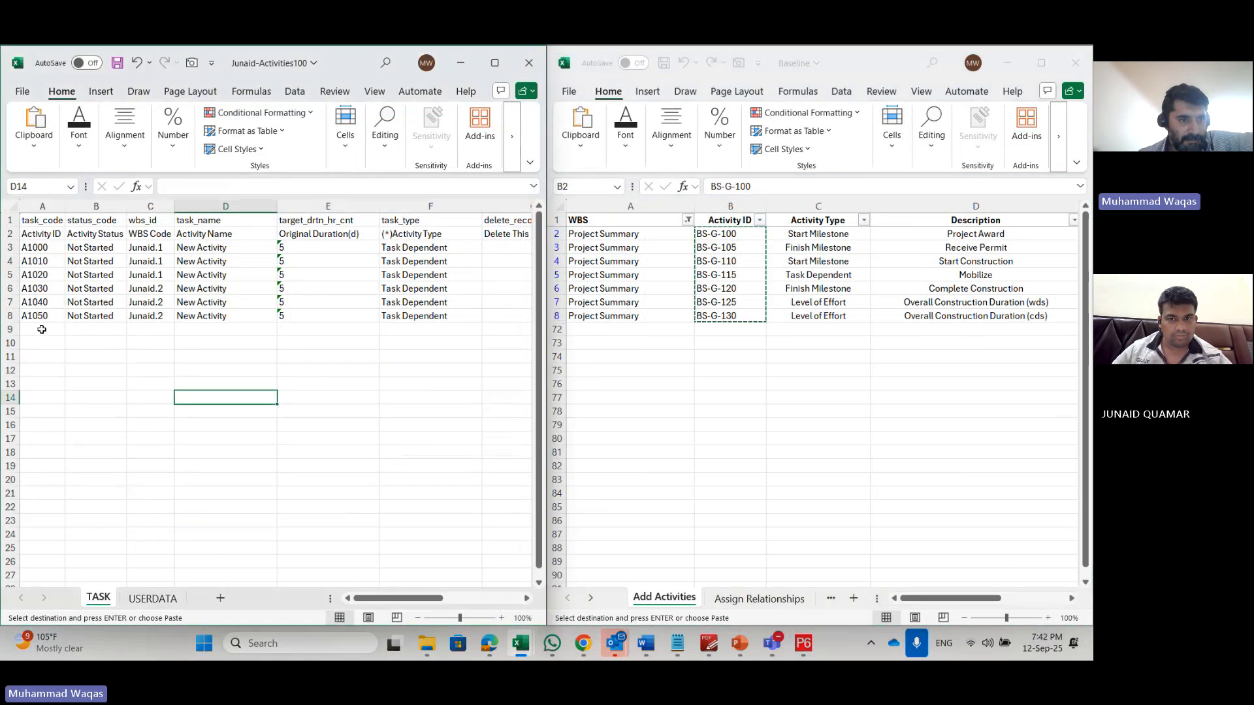
left_click(76, 271)
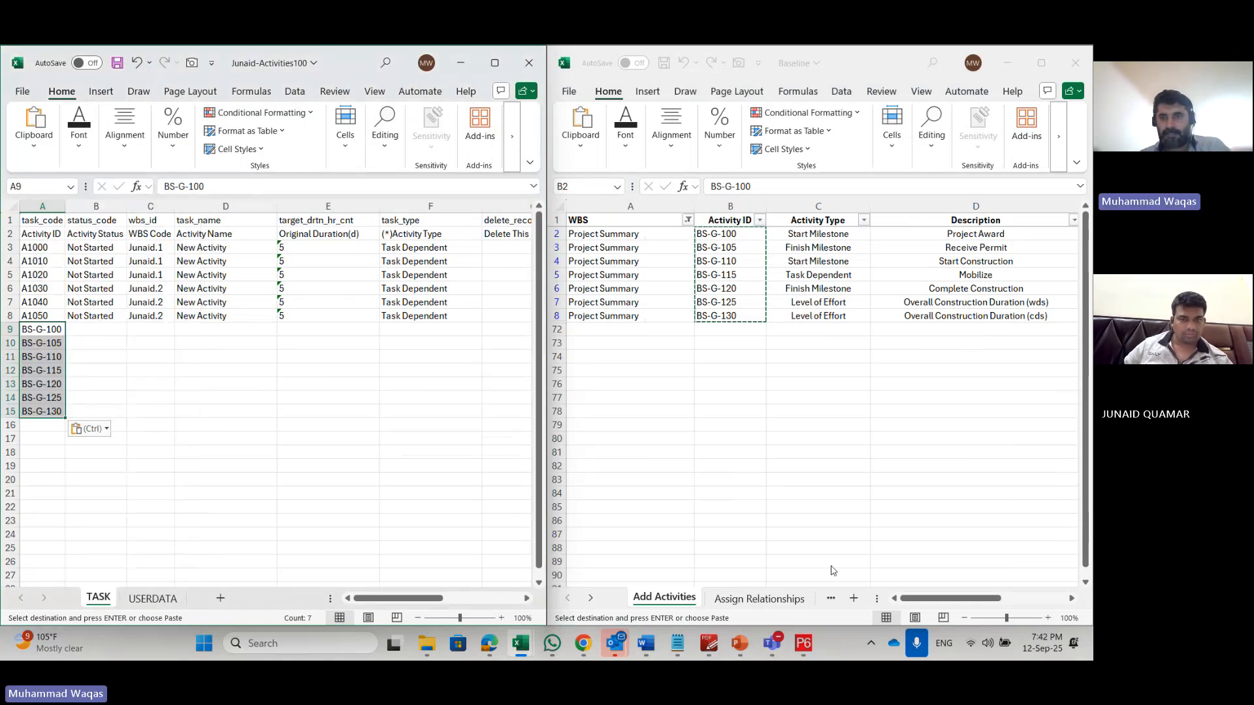
key("Escape")
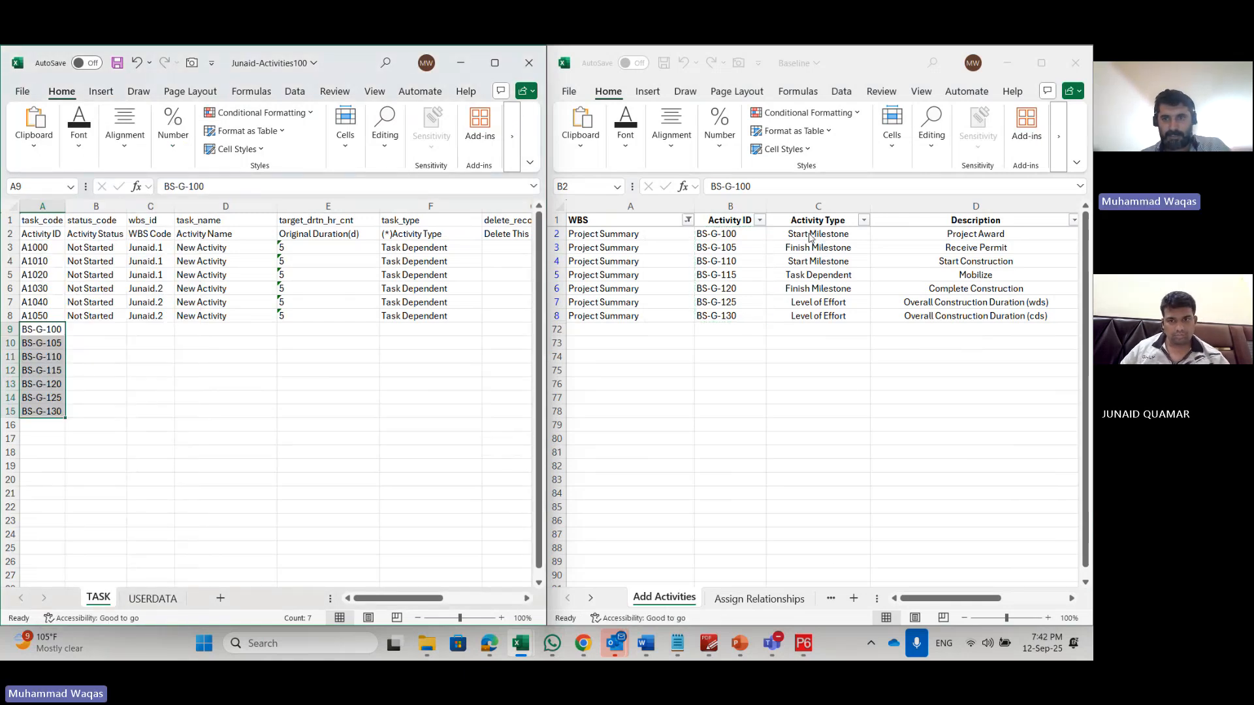
Step: Copy the activity types of the filtered Project Summary activities into the export's task_type column, starting at F9
left_click(809, 236)
left_click_drag(810, 237, 816, 313)
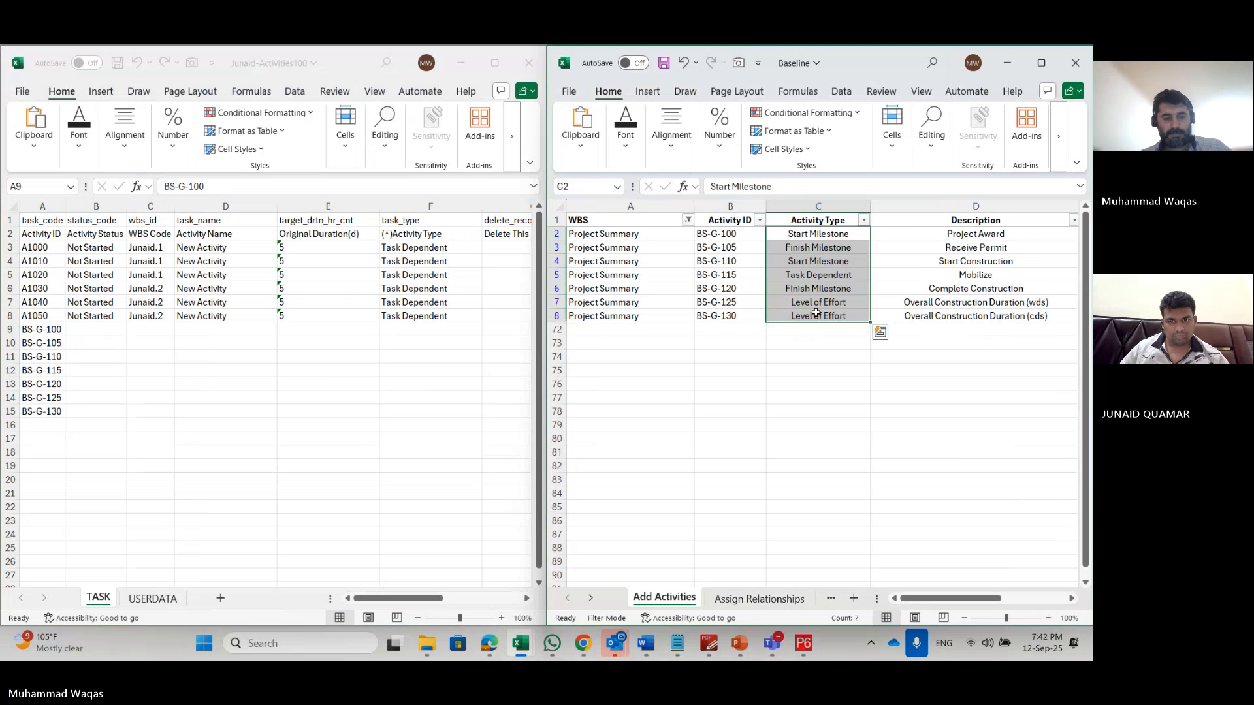
key("ctrl+c")
left_click(406, 329)
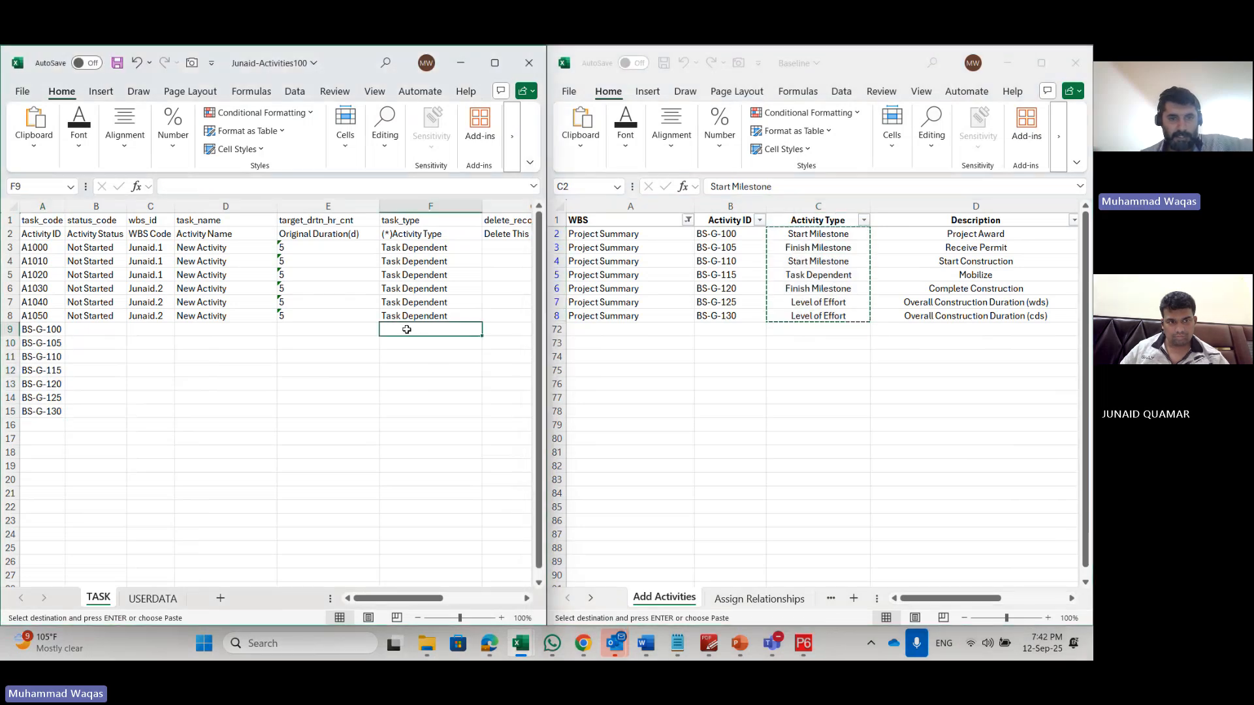
right_click(406, 329)
left_click(464, 190)
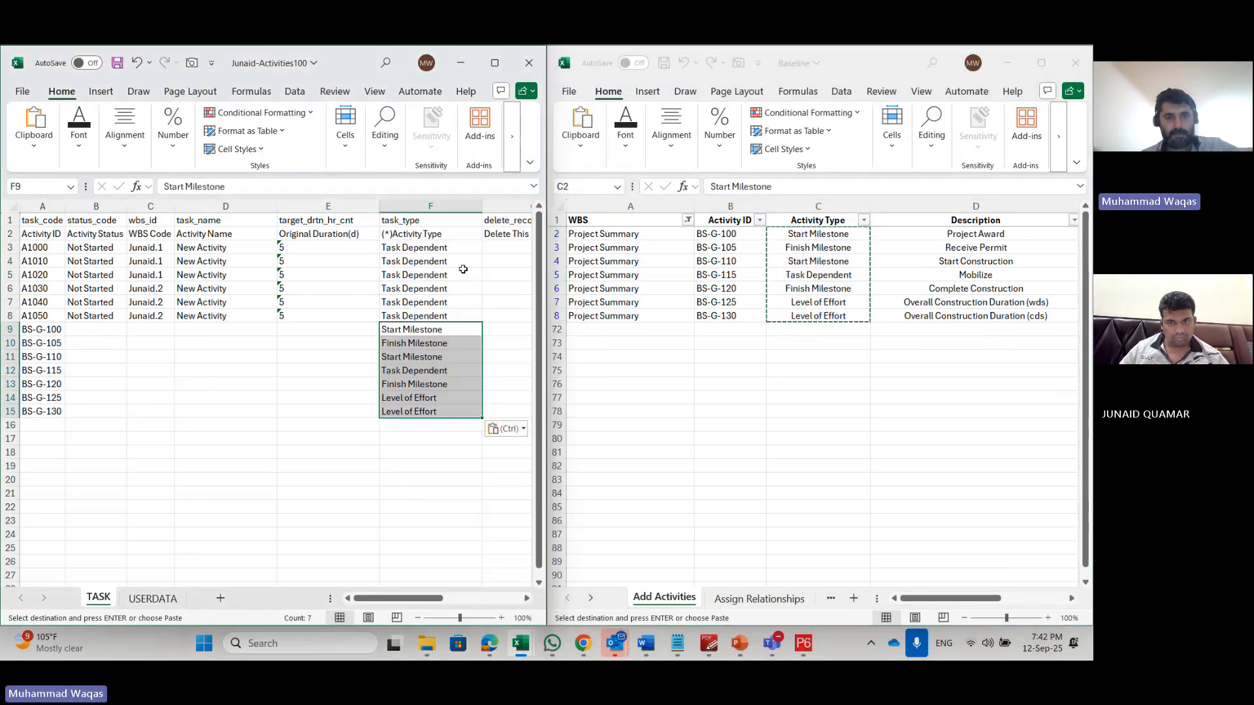
key("Escape")
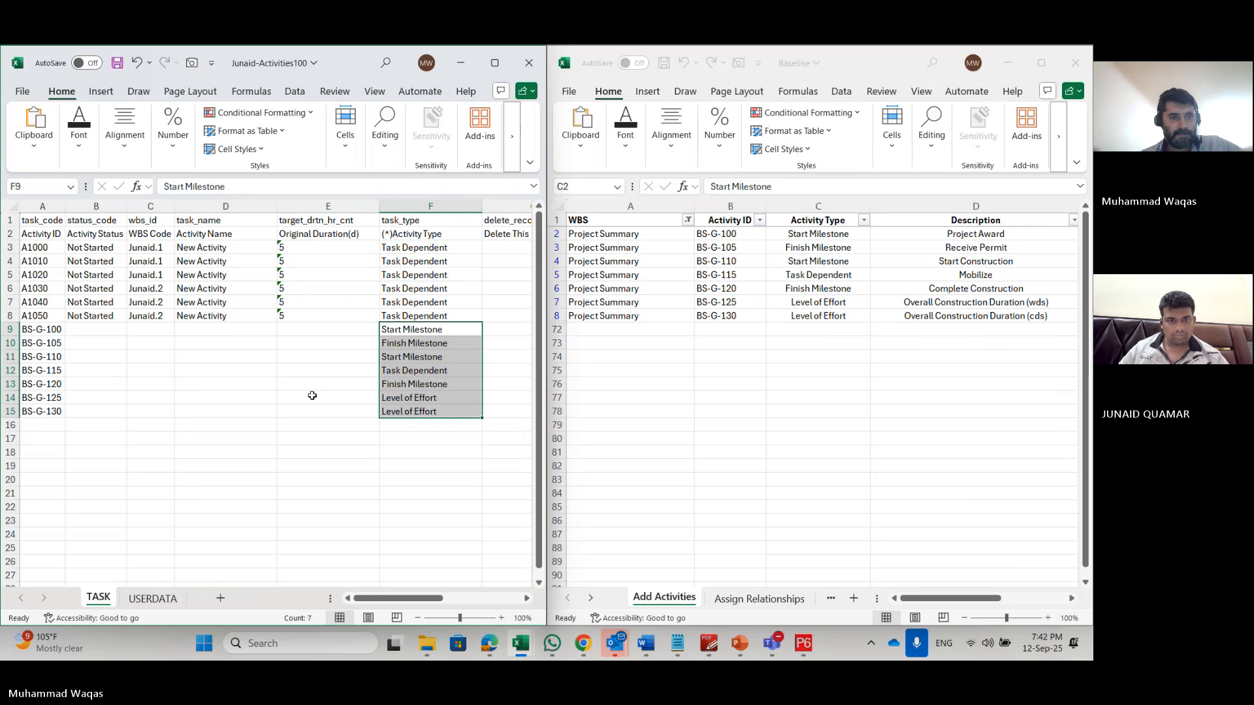
Step: Copy the descriptions of the filtered Project Summary activities into the export's task_name column, starting at D9
left_click(966, 236)
left_click_drag(966, 237, 959, 314)
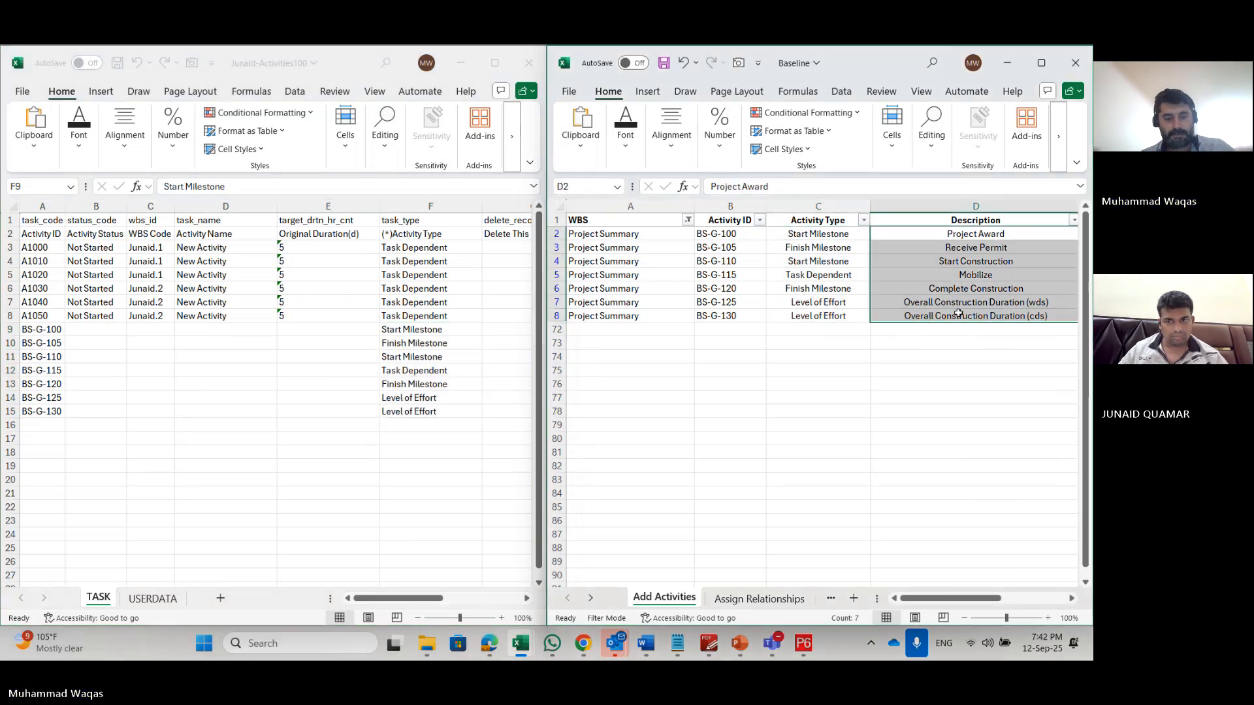
key("ctrl+c")
left_click(202, 330)
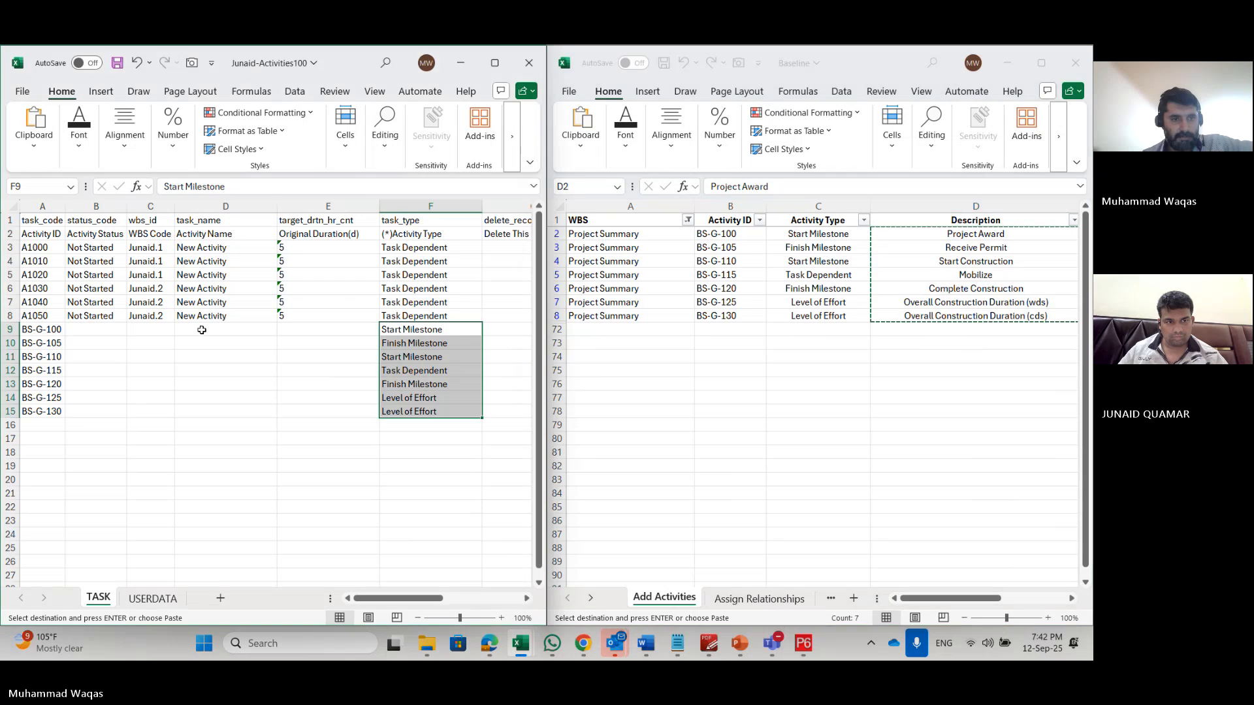
left_click(202, 330)
right_click(202, 330)
left_click(261, 281)
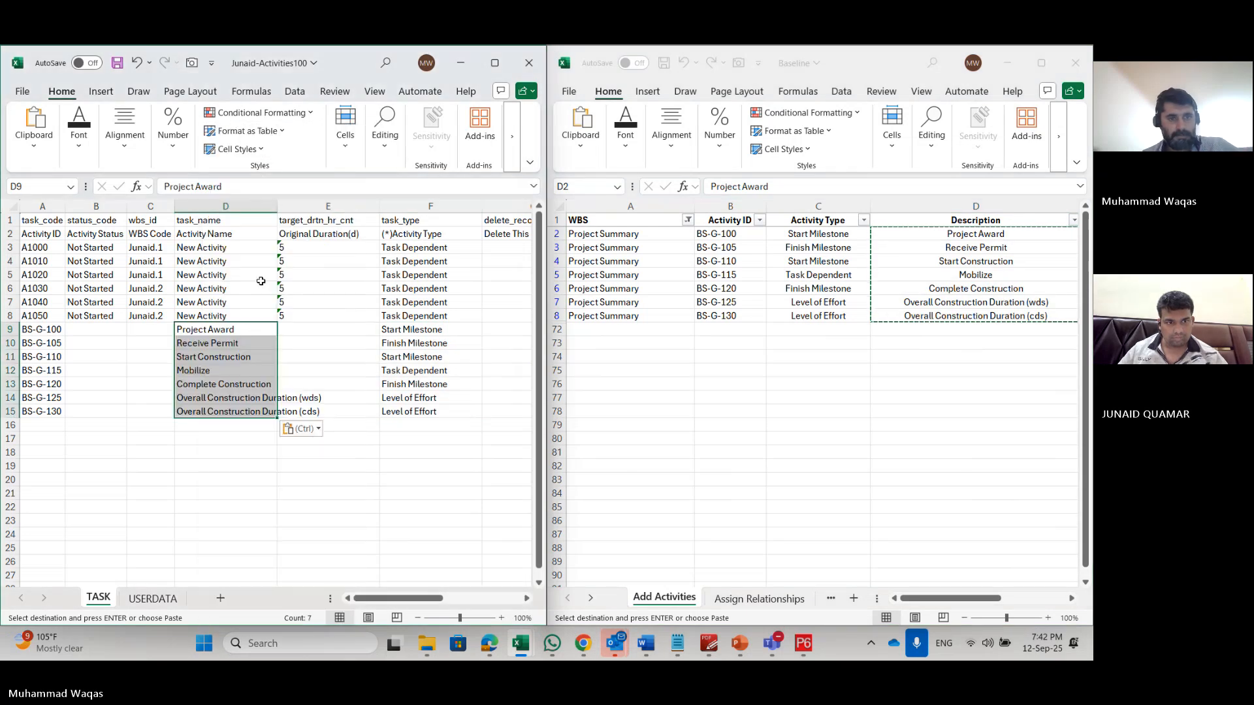
key("Escape")
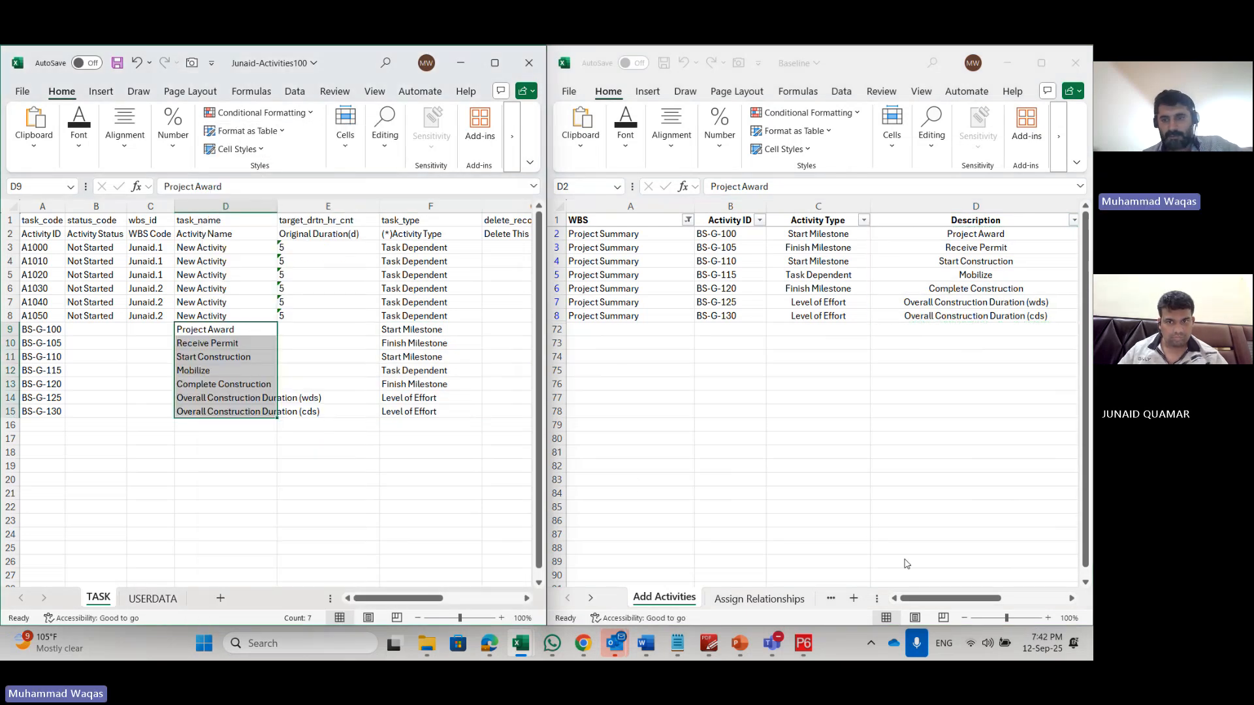
Step: Copy the durations of the filtered Project Summary activities into the export's target_drtn_hr_cnt column, starting at E9
left_click_drag(917, 600, 952, 600)
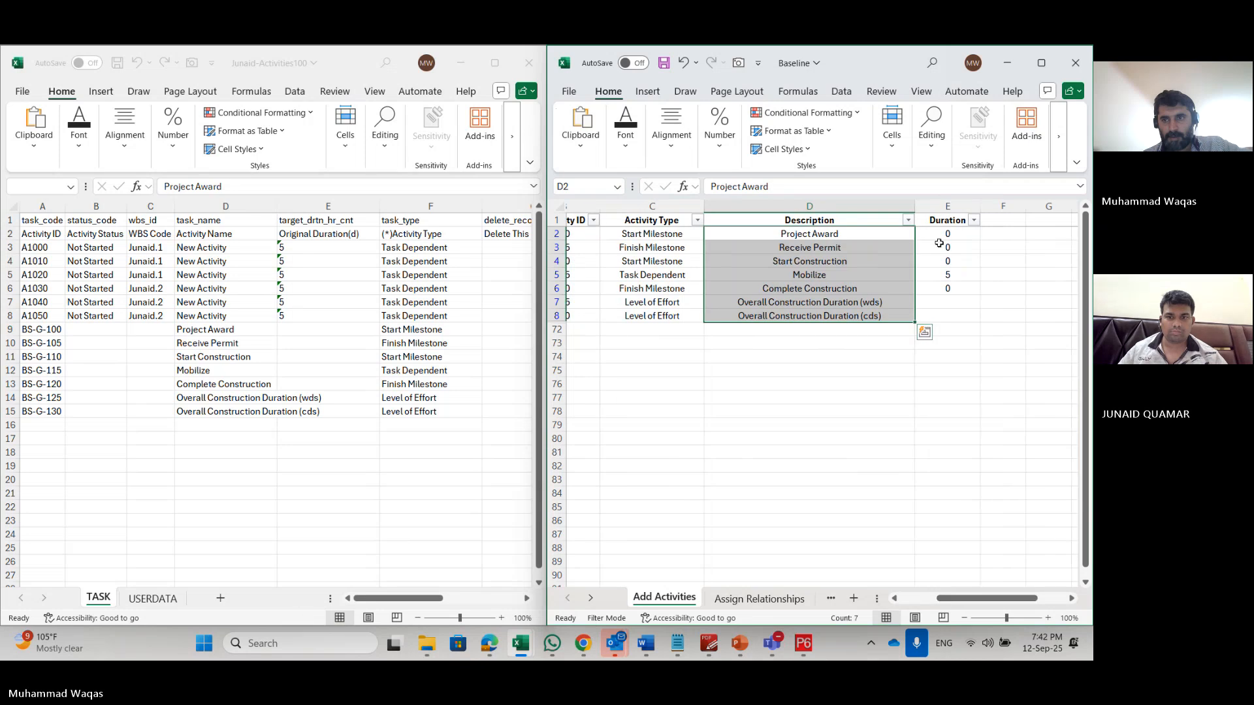
left_click_drag(938, 234, 941, 317)
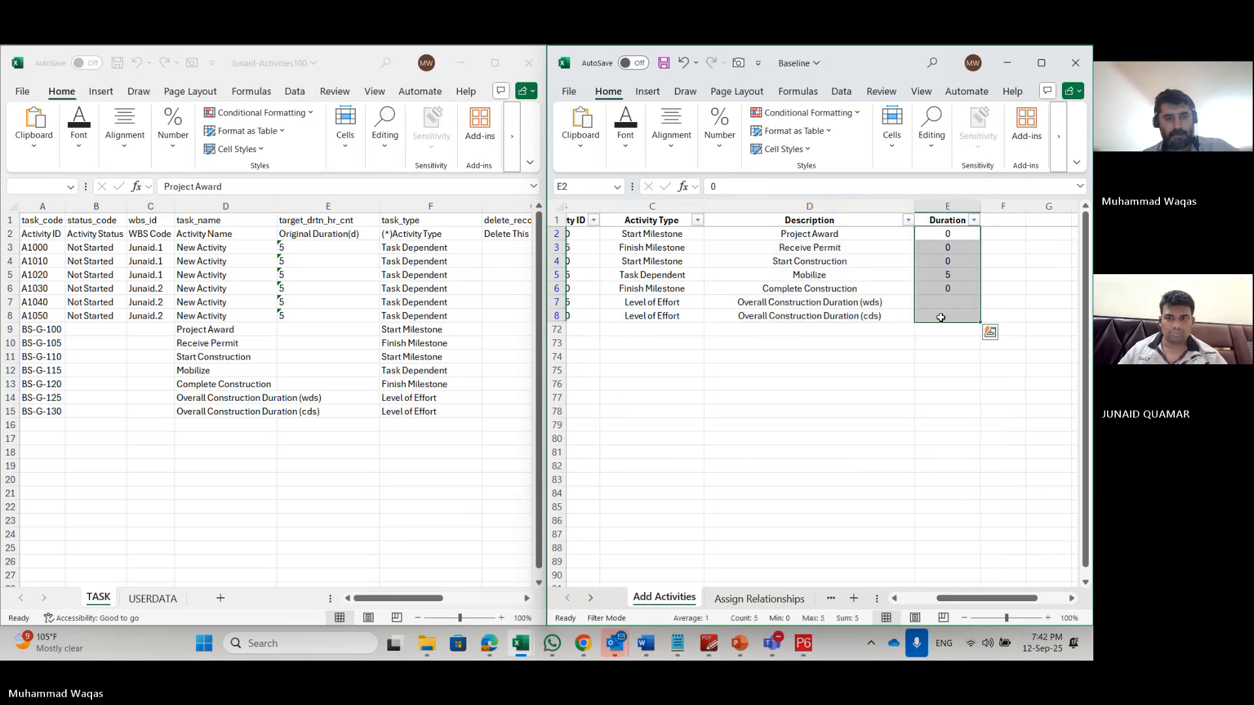
key("ctrl+c")
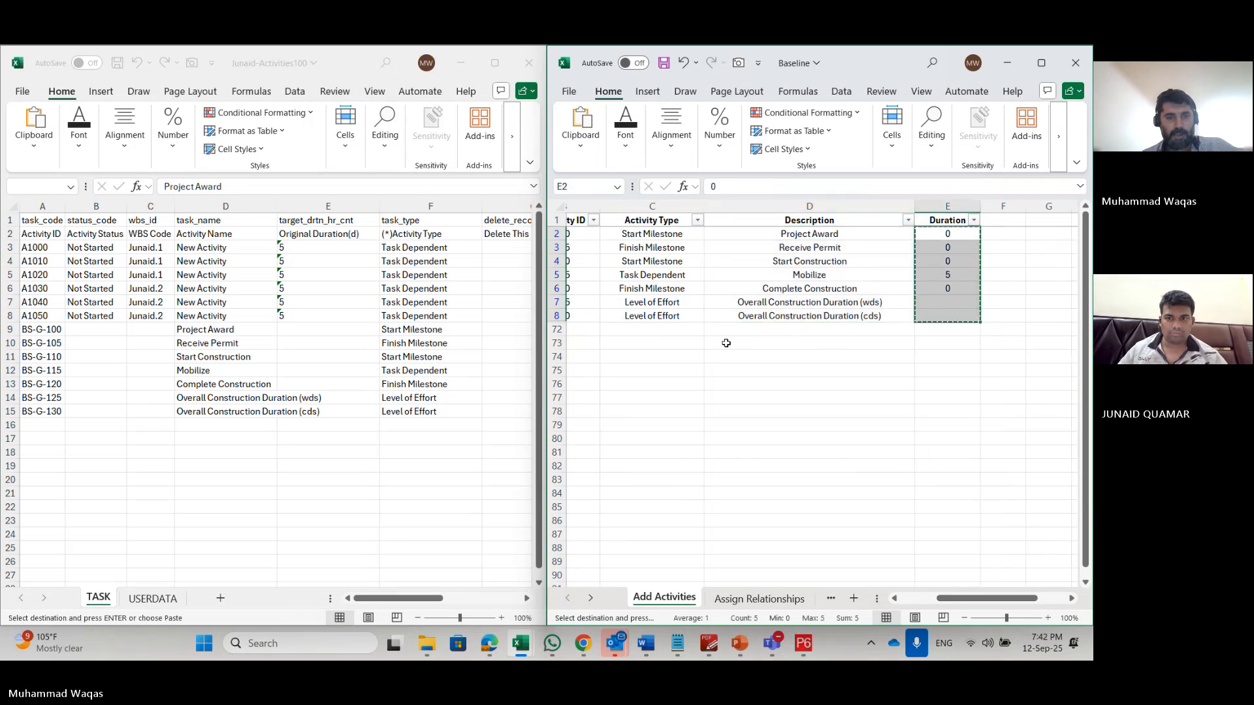
left_click(302, 333)
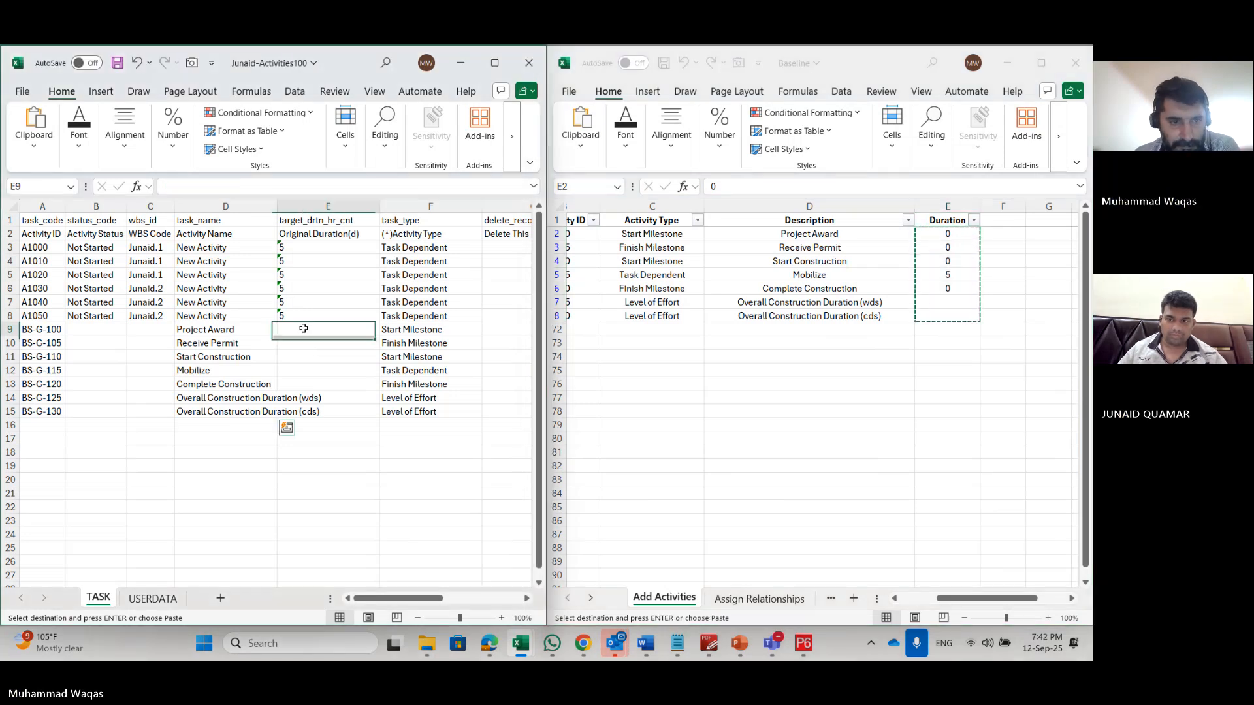
right_click(304, 331)
left_click(362, 269)
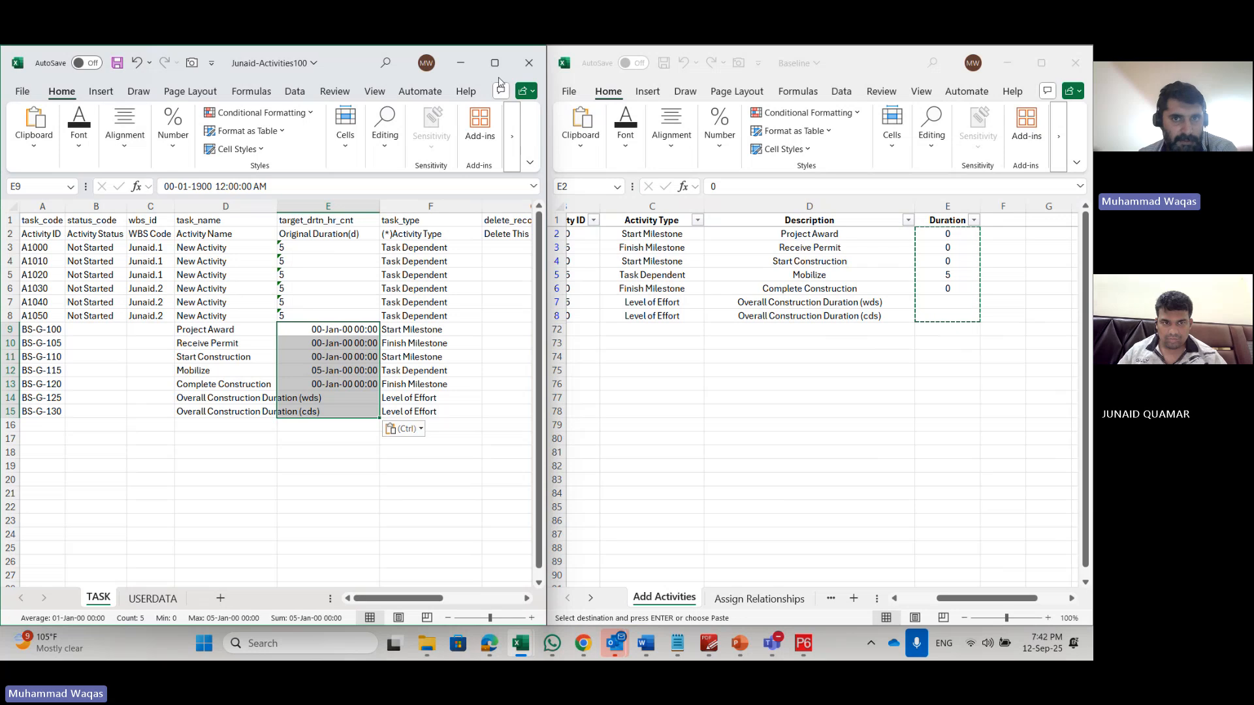
Step: Maximize the exported activities workbook and copy the cell formatting of E8 onto the pasted durations in E9:E15
double_click(358, 57)
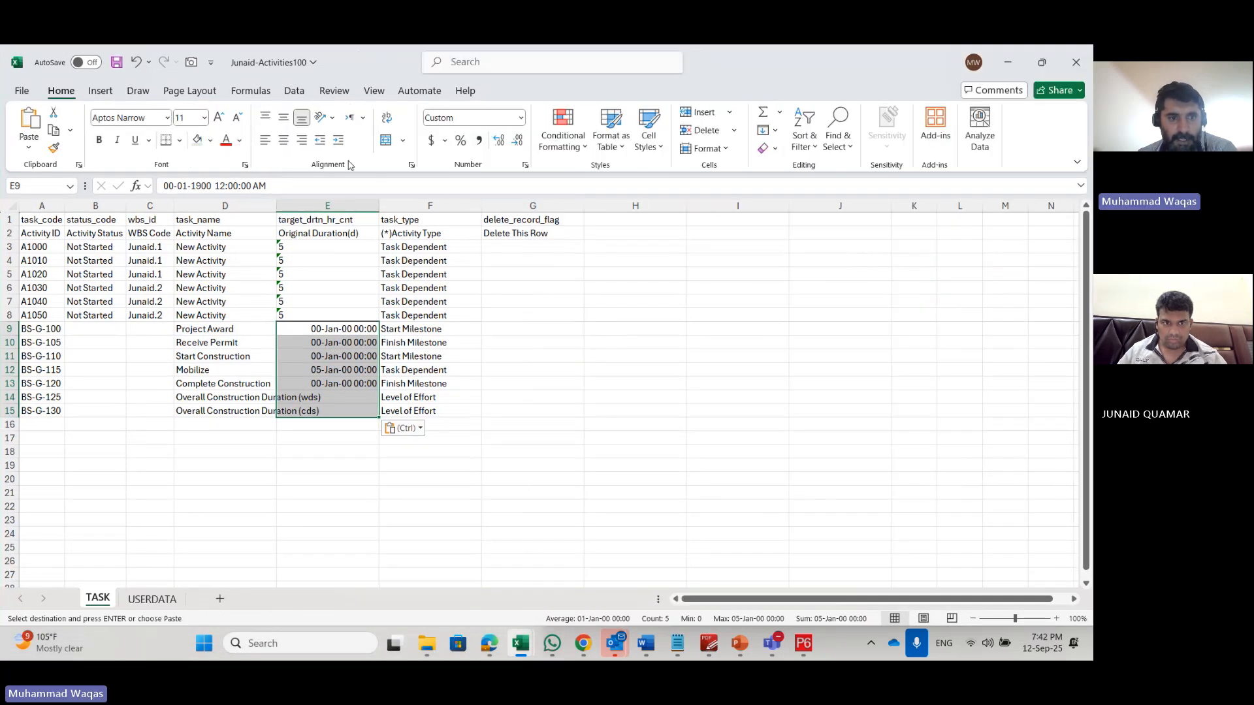
left_click(324, 318)
key("alt+h")
key("f")
key("p")
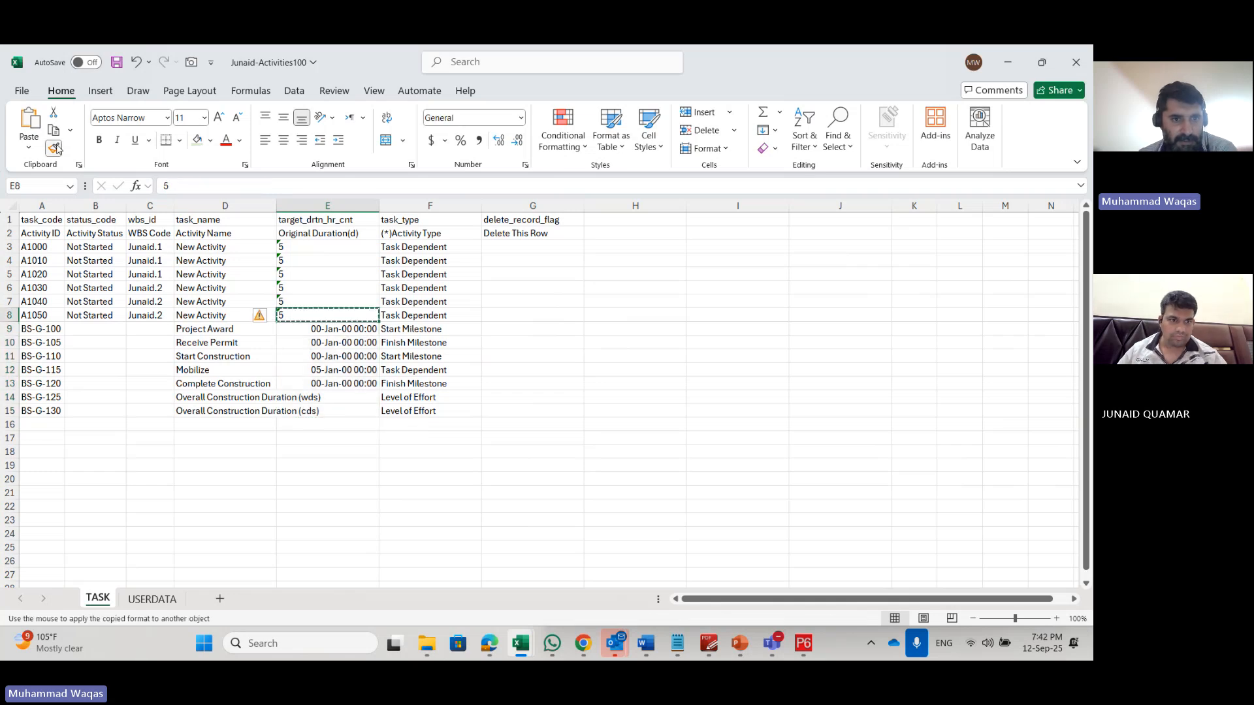
left_click_drag(369, 330, 368, 419)
key("Escape")
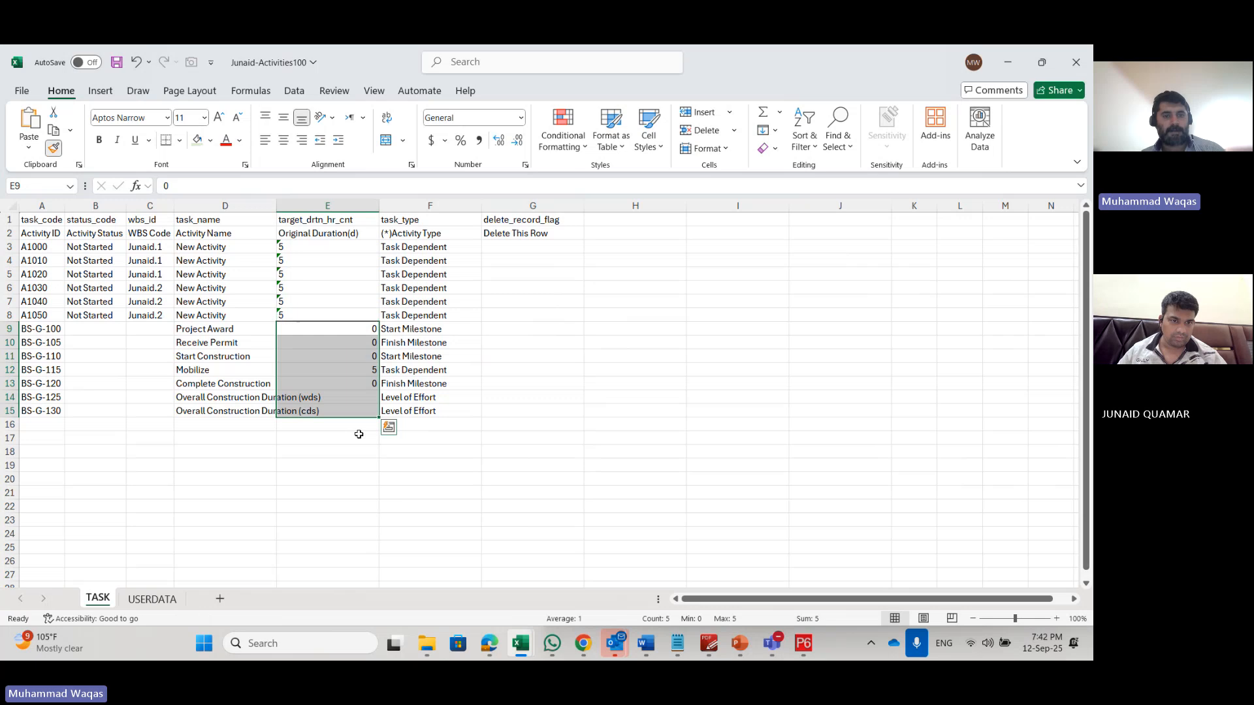
Step: Set the number format of the pasted durations in E9:E15 to Text
key("ctrl+1")
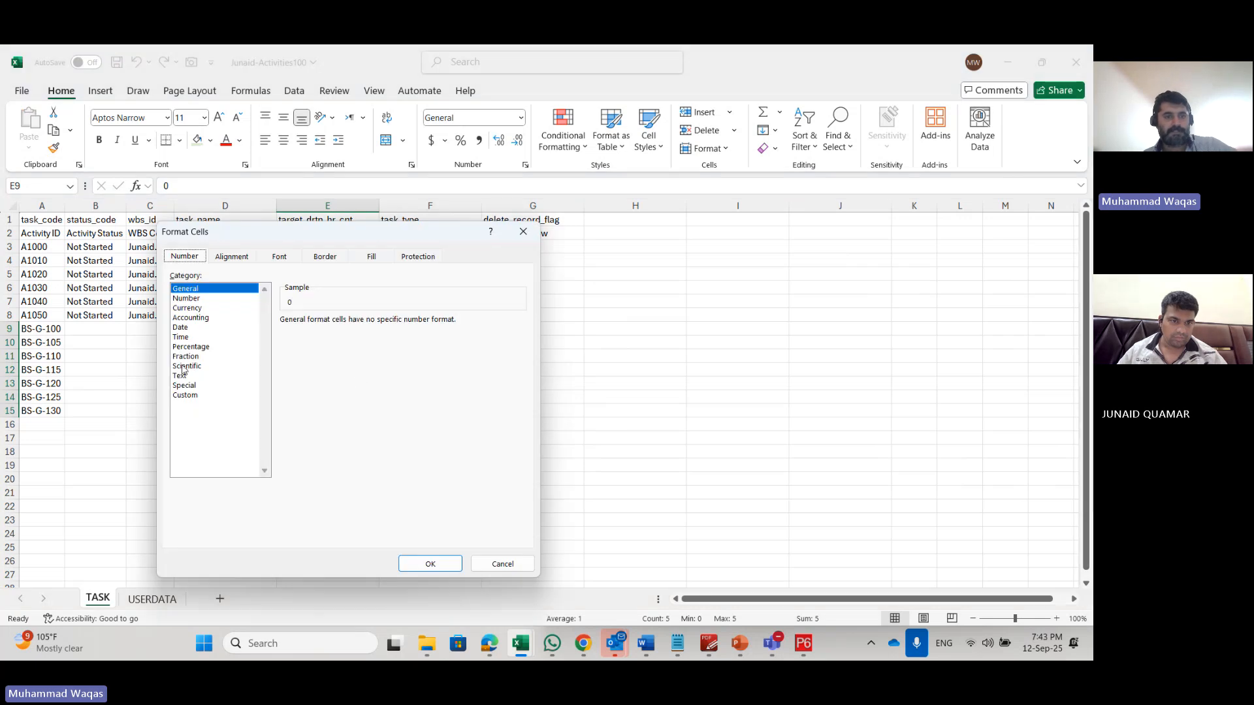
left_click(180, 376)
left_click(436, 565)
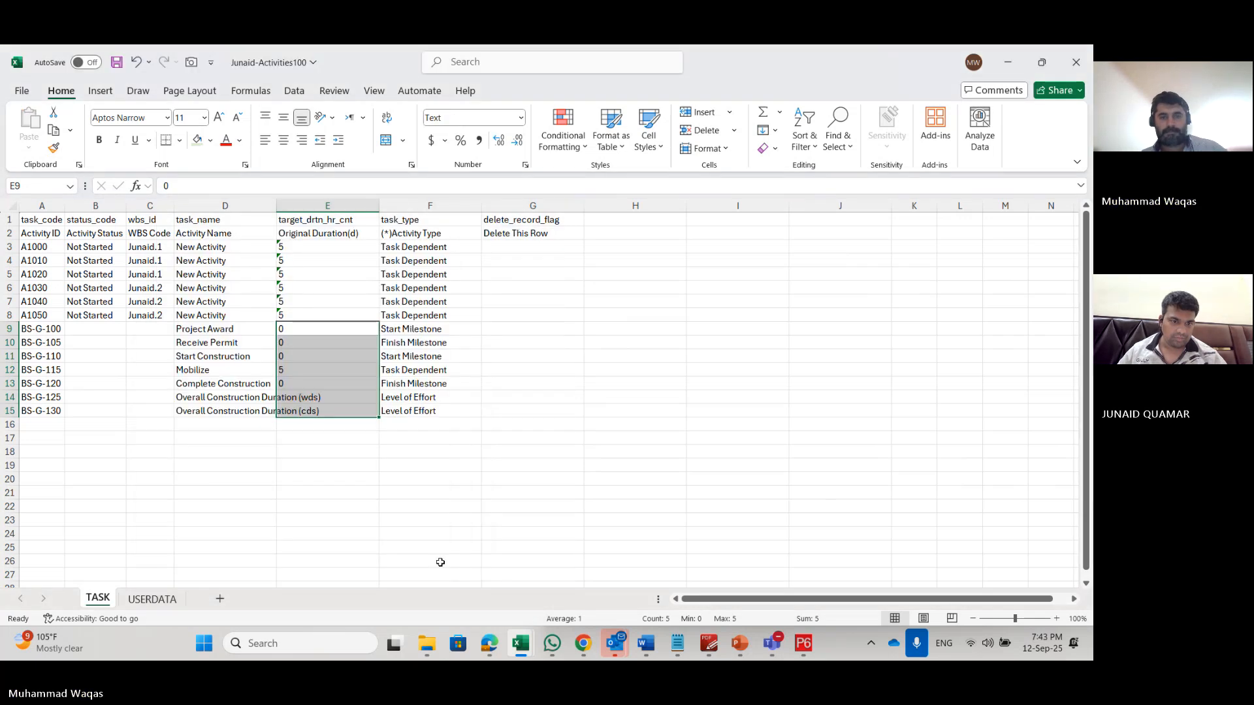
left_click(368, 480)
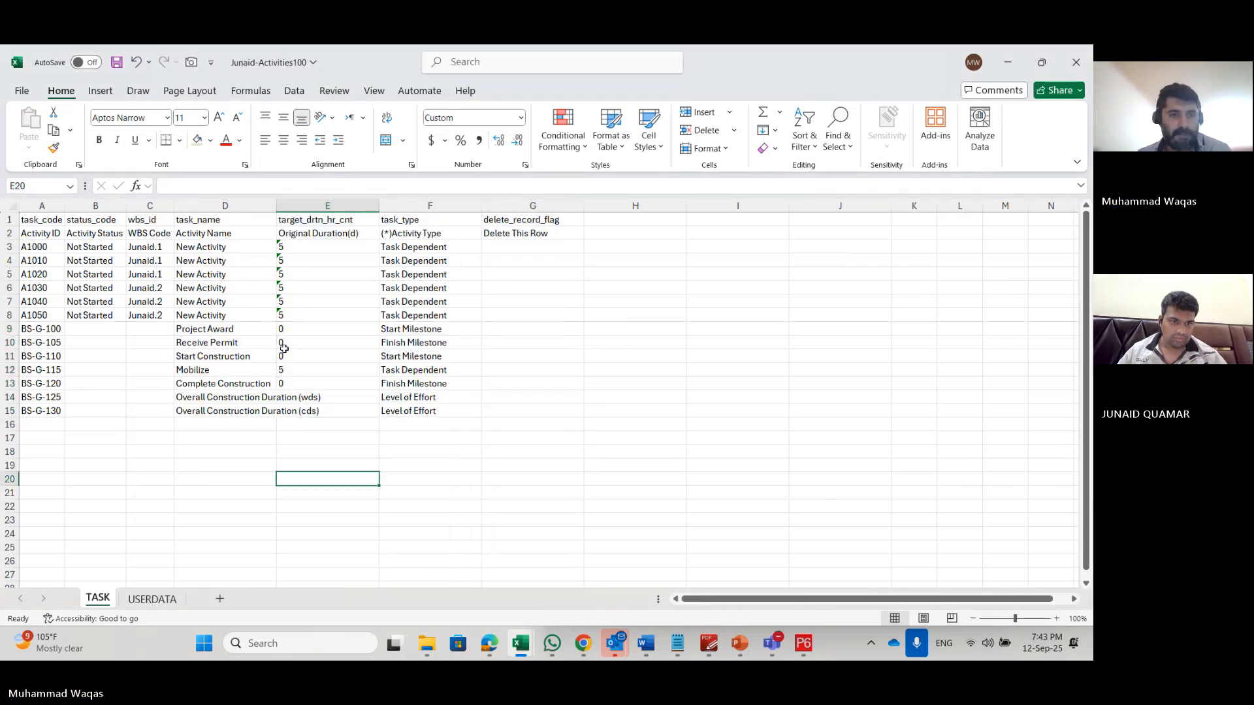
Step: Autofit the task_name column's width and fill the Not Started status down from B8 to B15
double_click(278, 202)
left_click(296, 488)
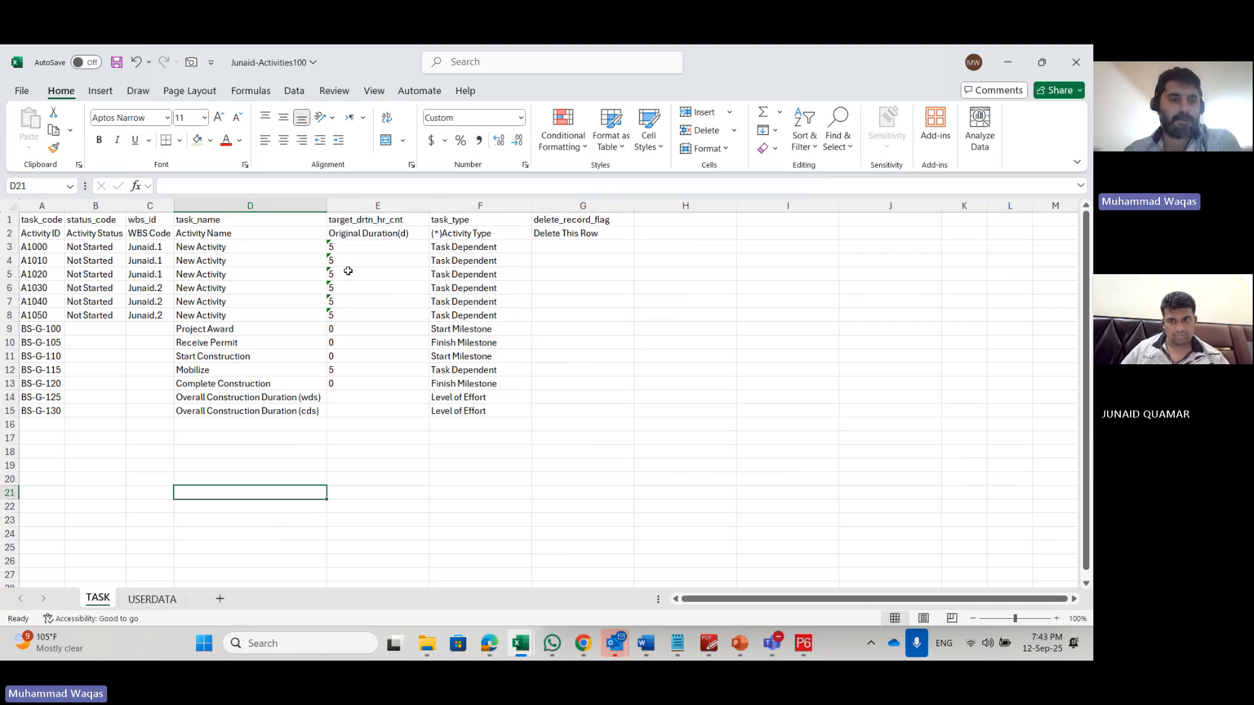
left_click(119, 315)
double_click(127, 322)
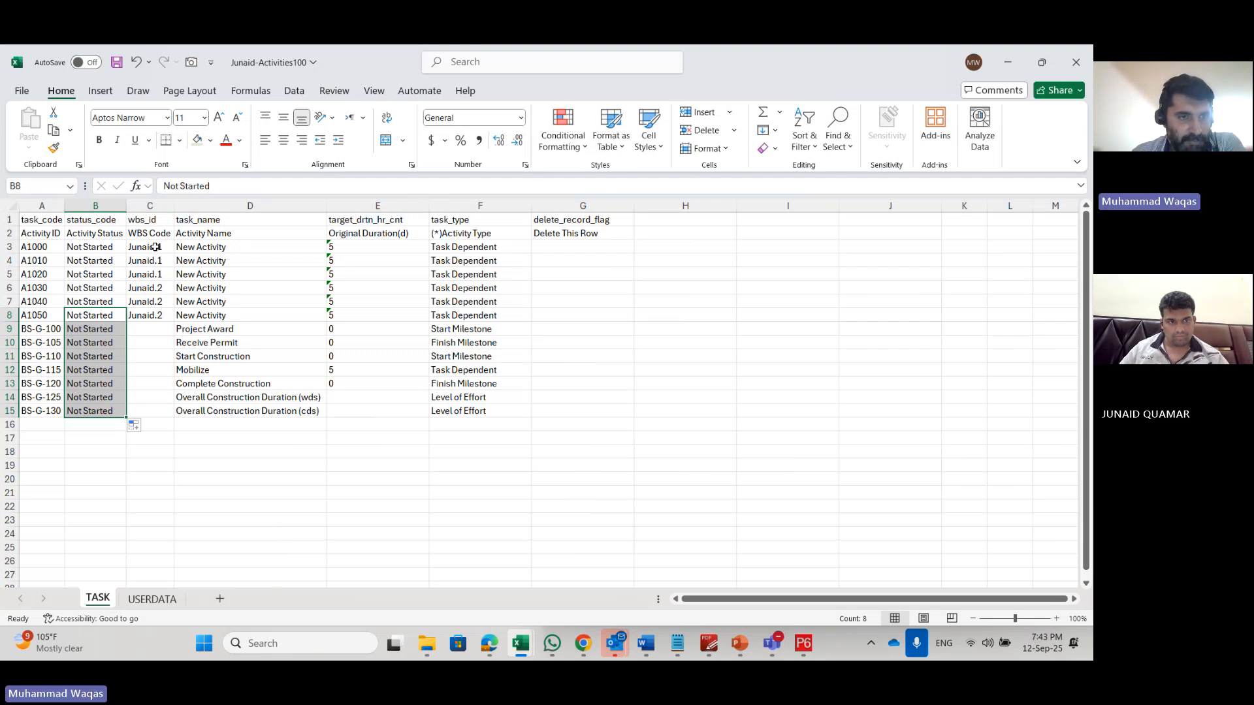
Step: Copy activity A1000's WBS code from C3 into C9:C15 for the newly added activities
left_click(150, 204)
left_click(149, 251)
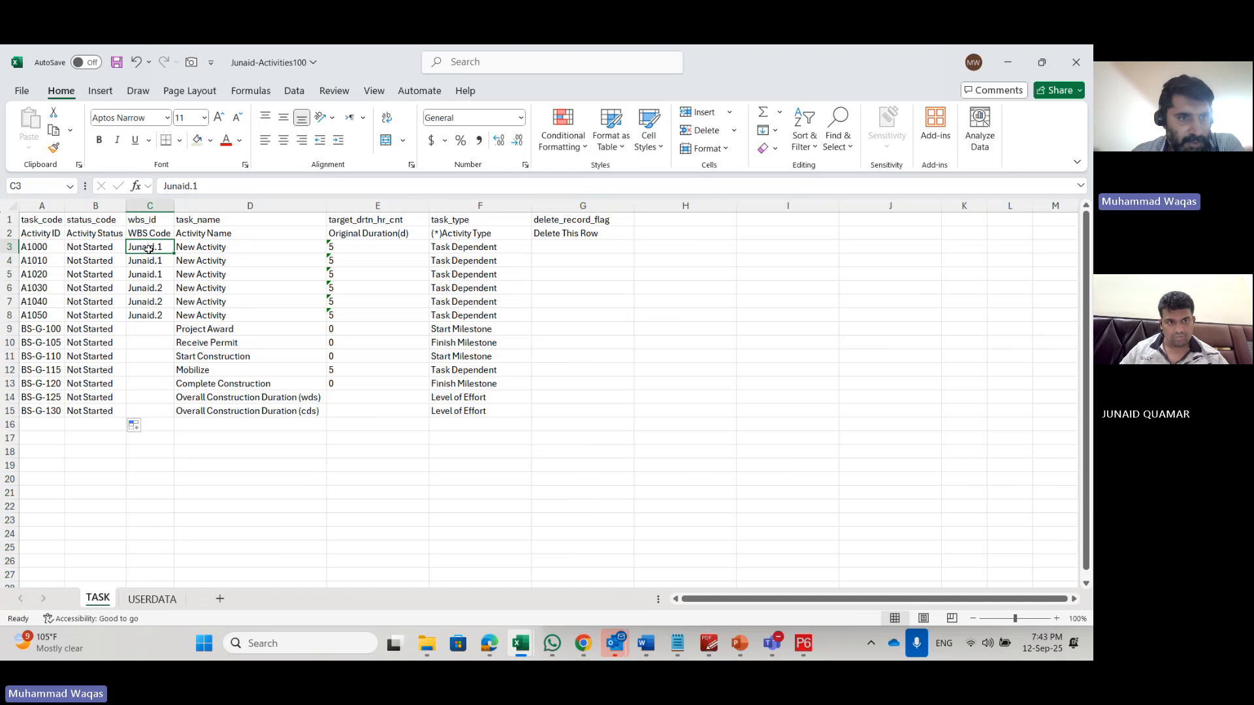
right_click(149, 252)
left_click(185, 205)
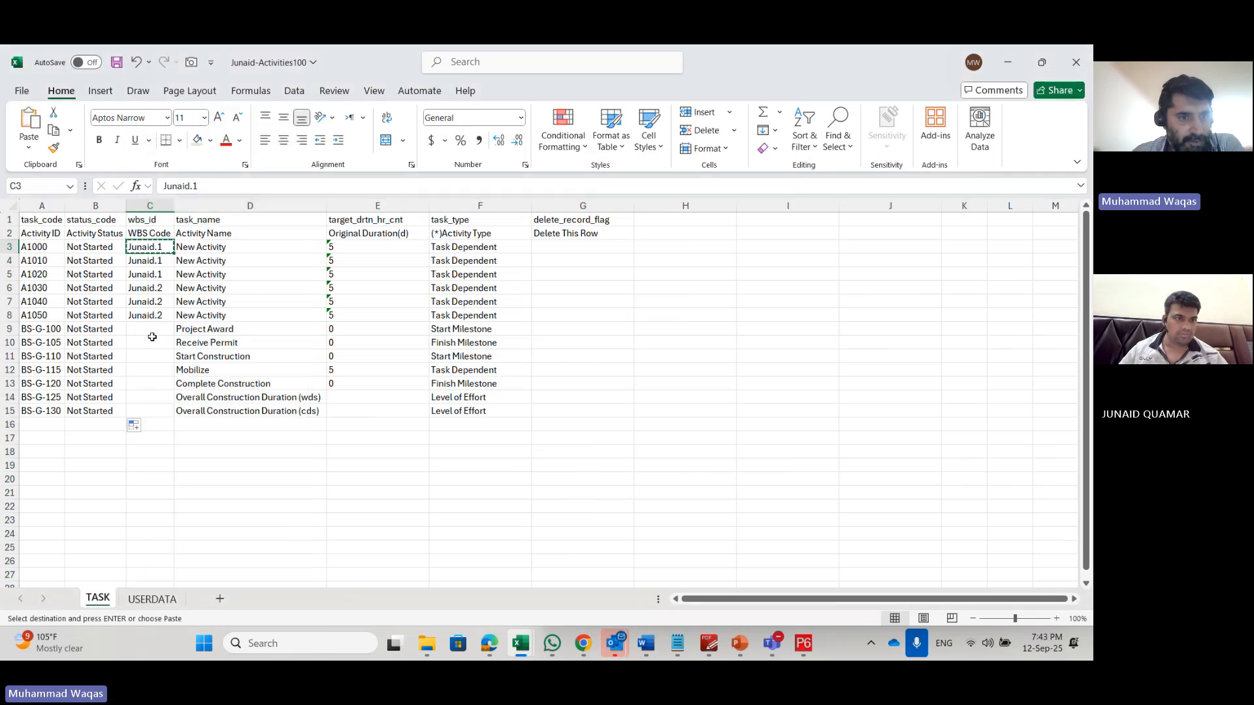
left_click_drag(151, 328, 144, 411)
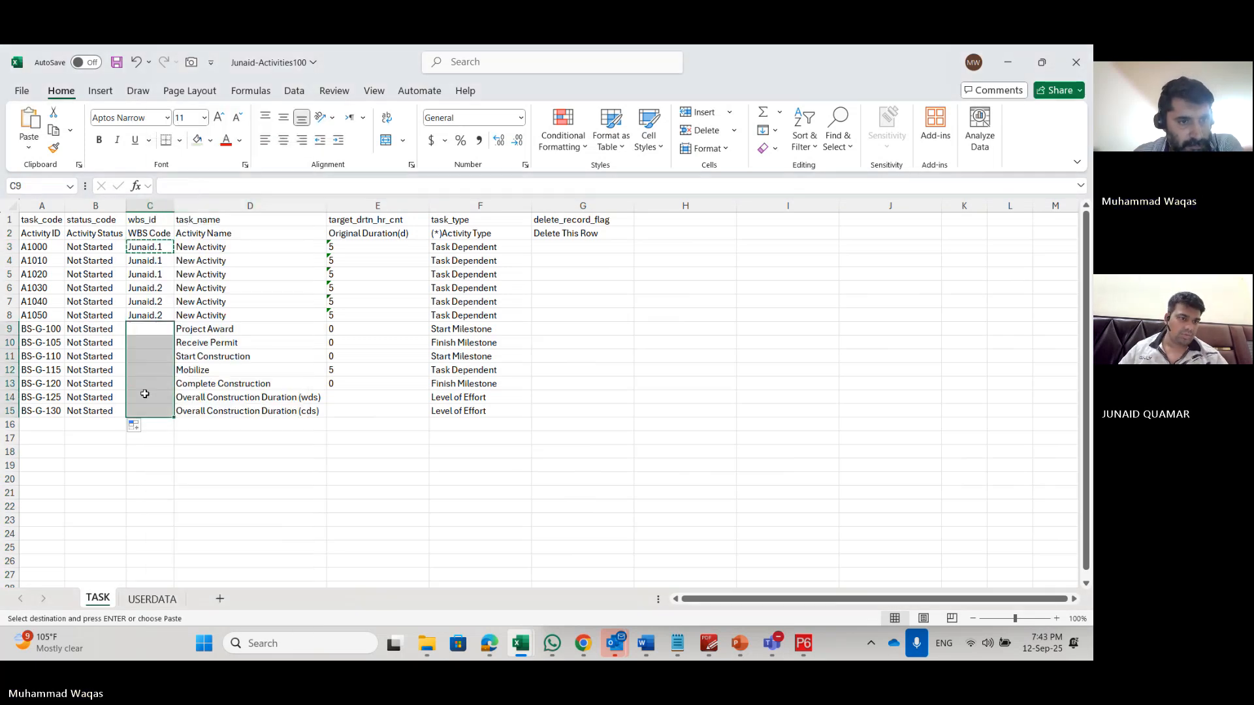
right_click(146, 392)
left_click(201, 269)
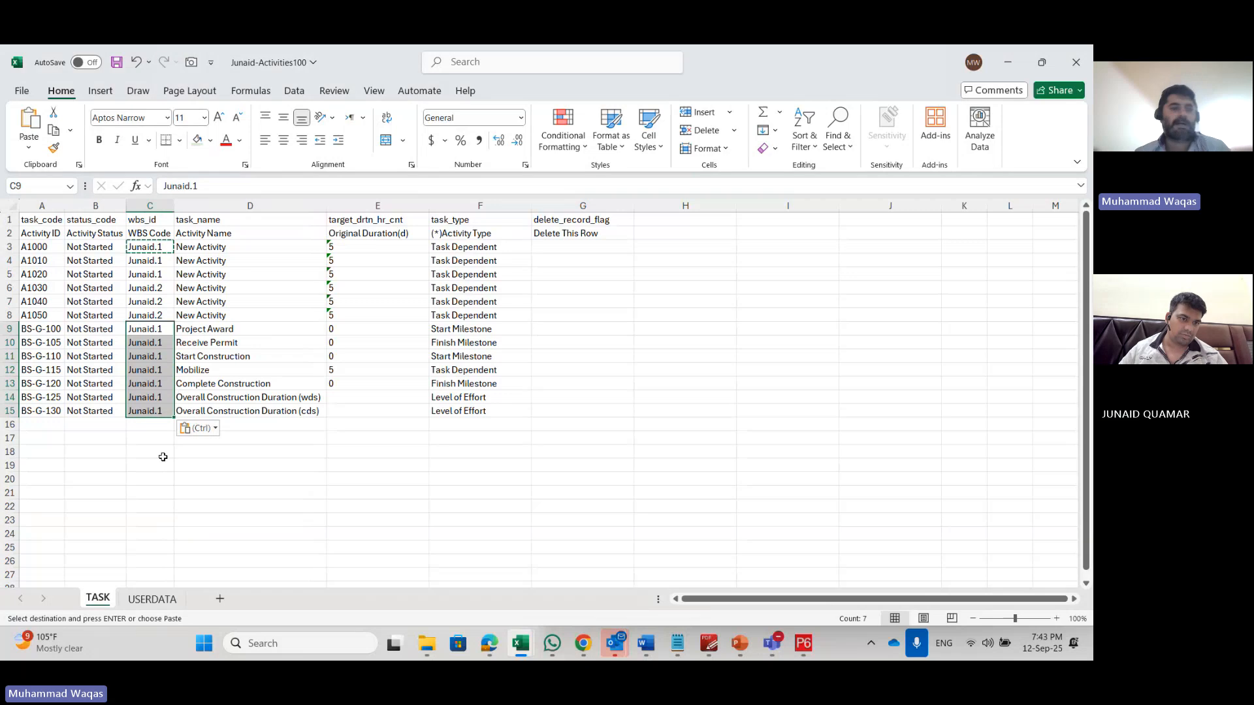
Step: Flag activities A1000, A1010 and A1020 for deletion by entering d in the delete_record_flag cells G3:G5
key("Escape")
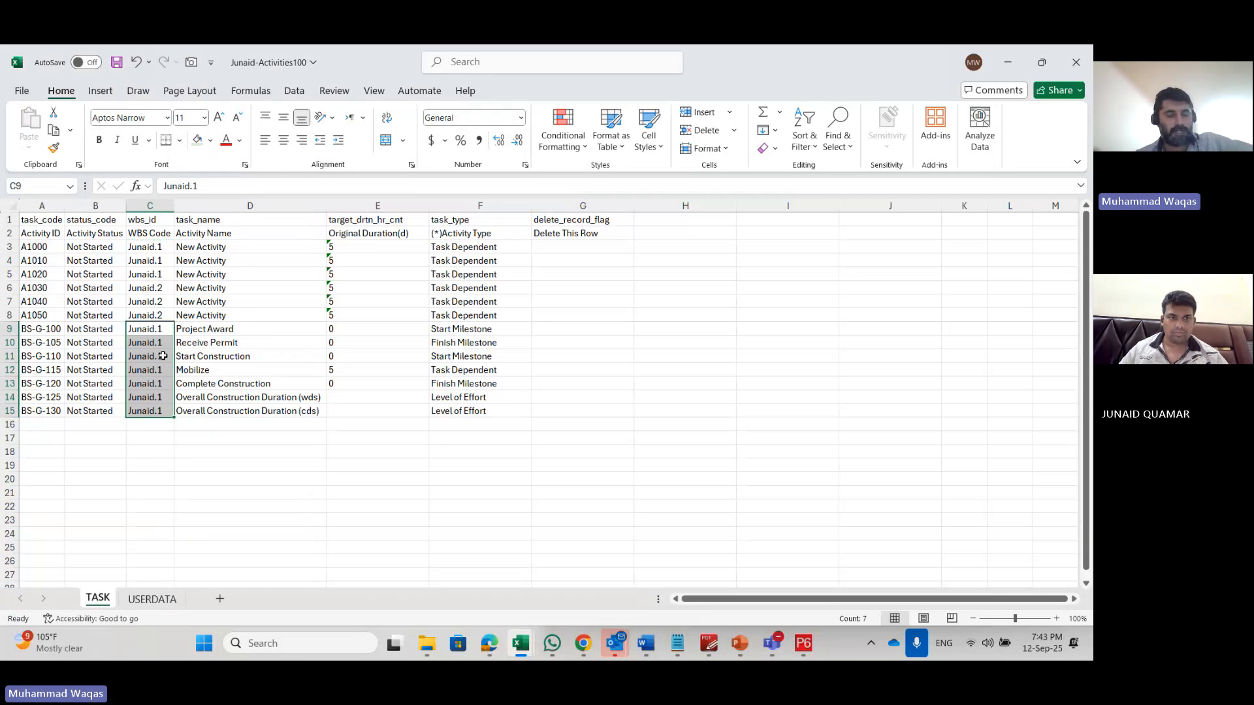
left_click(560, 247)
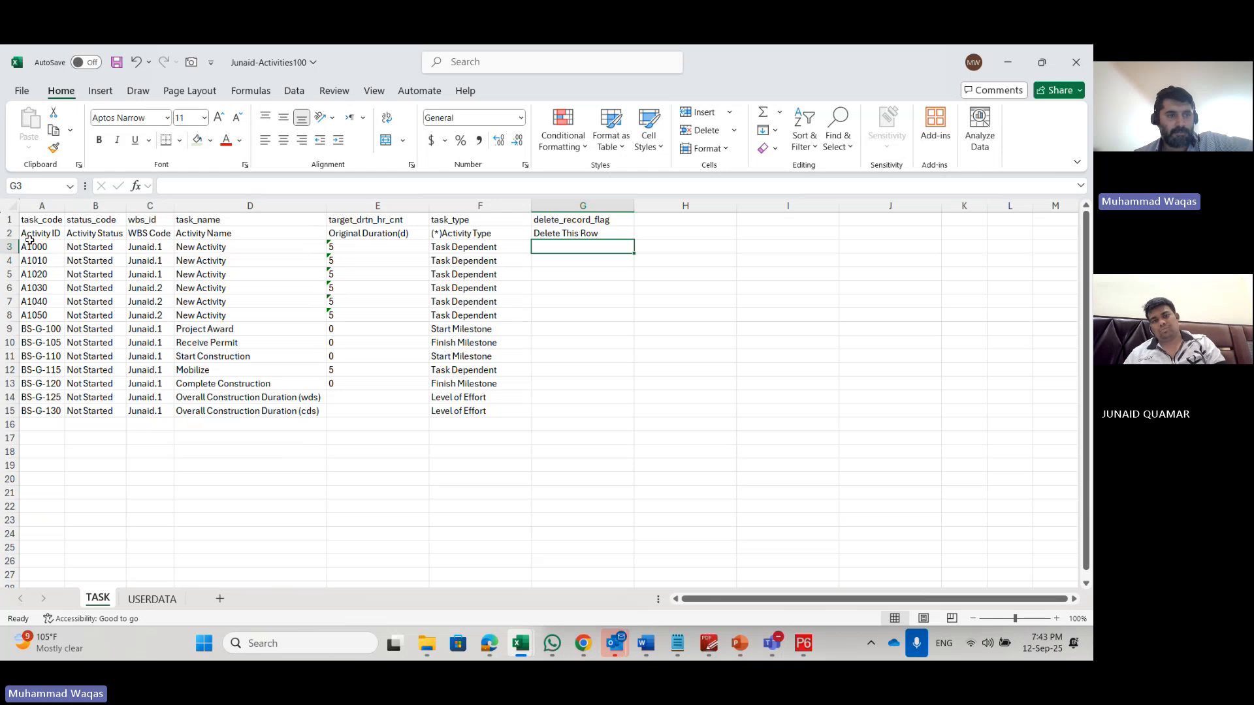
left_click_drag(9, 247, 12, 318)
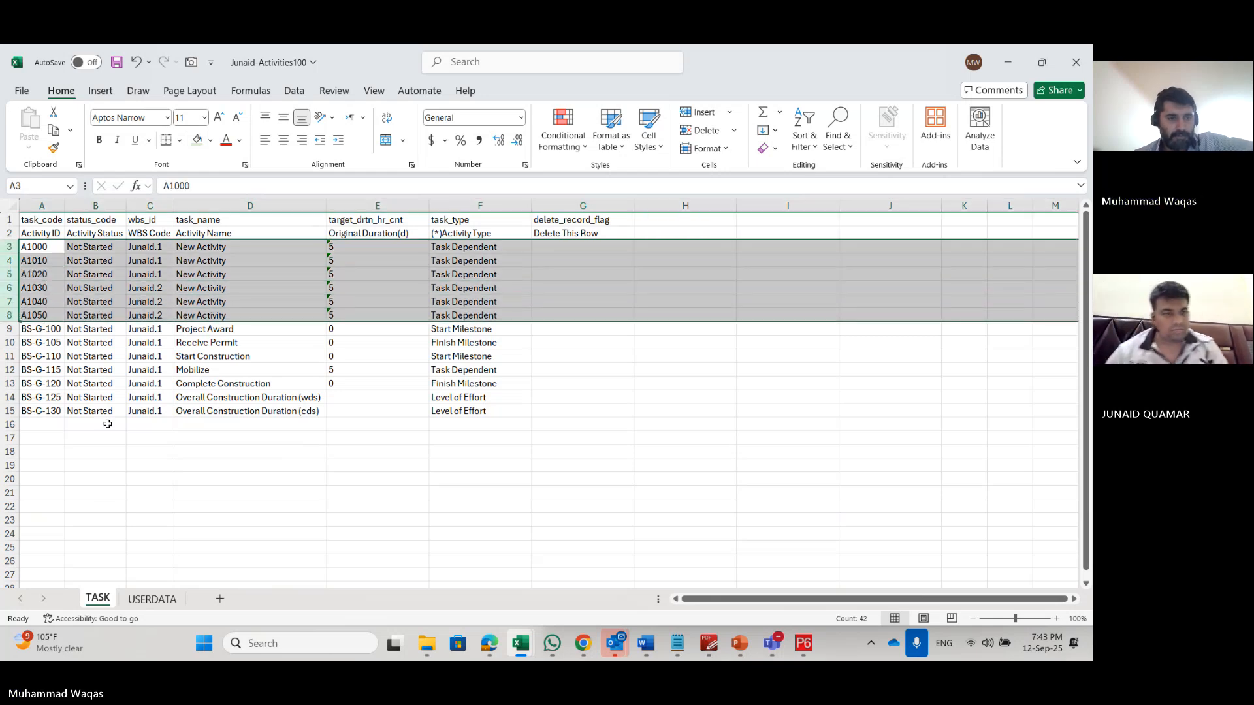
left_click(101, 491)
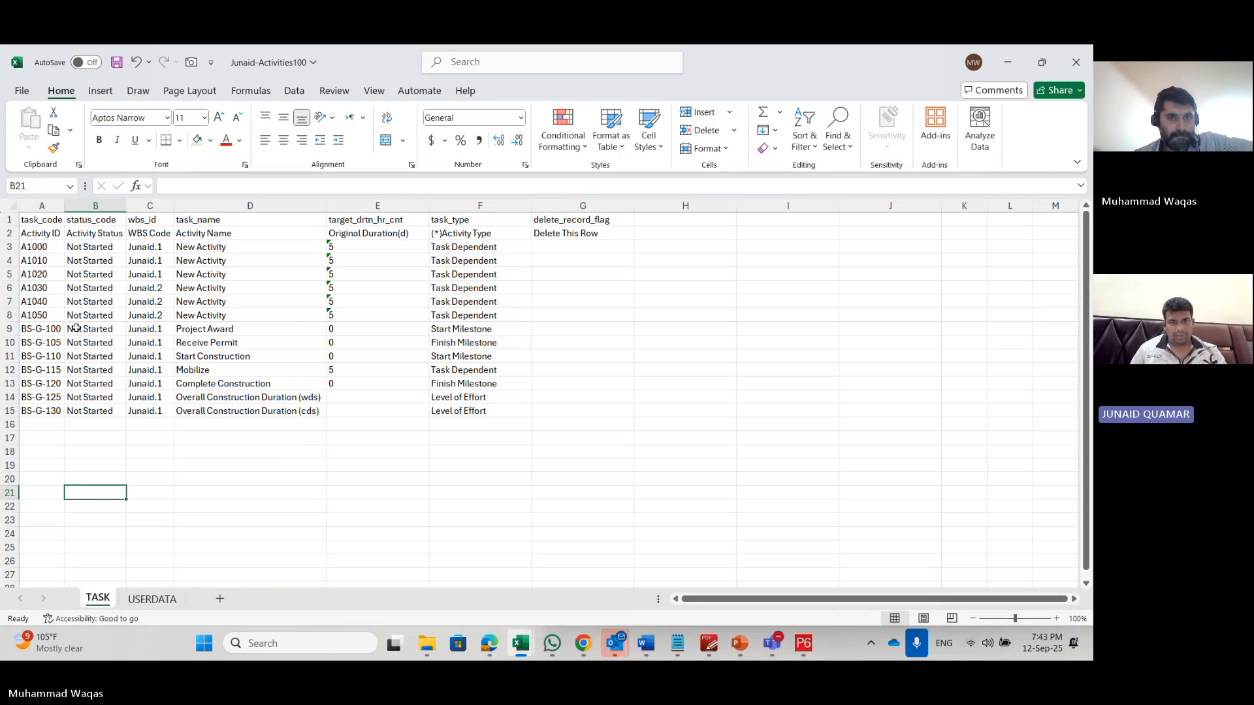
left_click(560, 249)
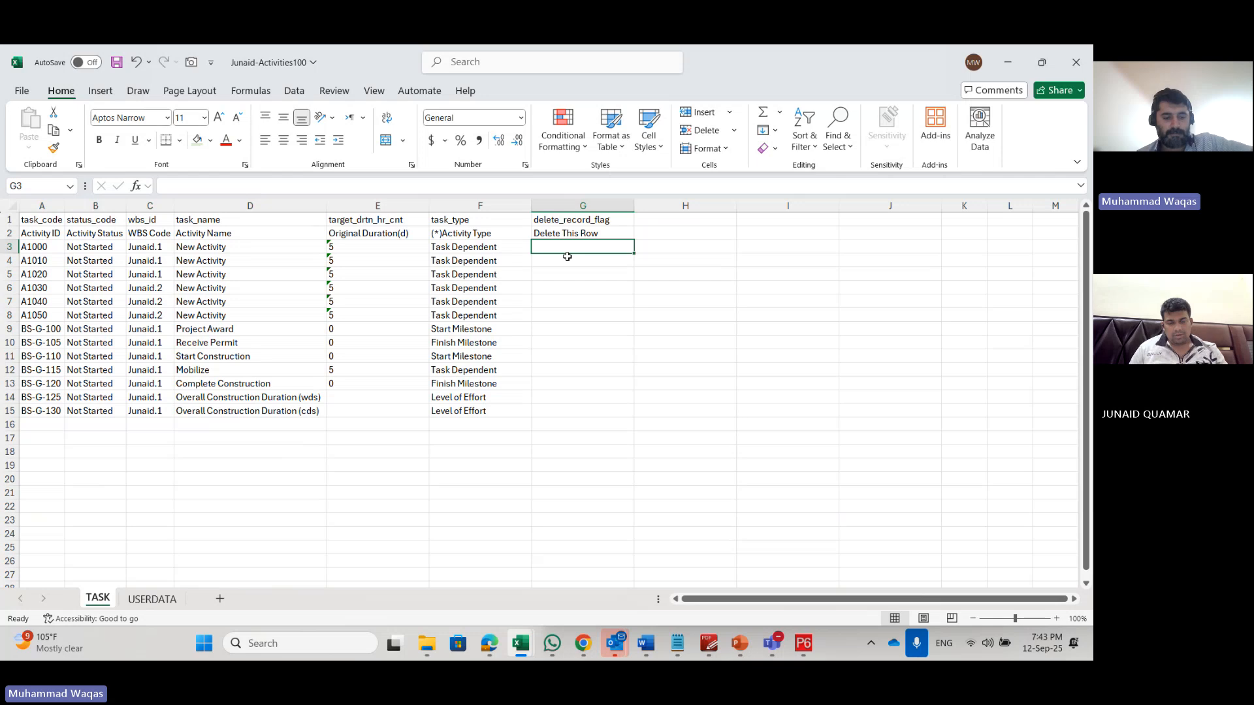
type("d")
key("Return")
type("d")
key("Return")
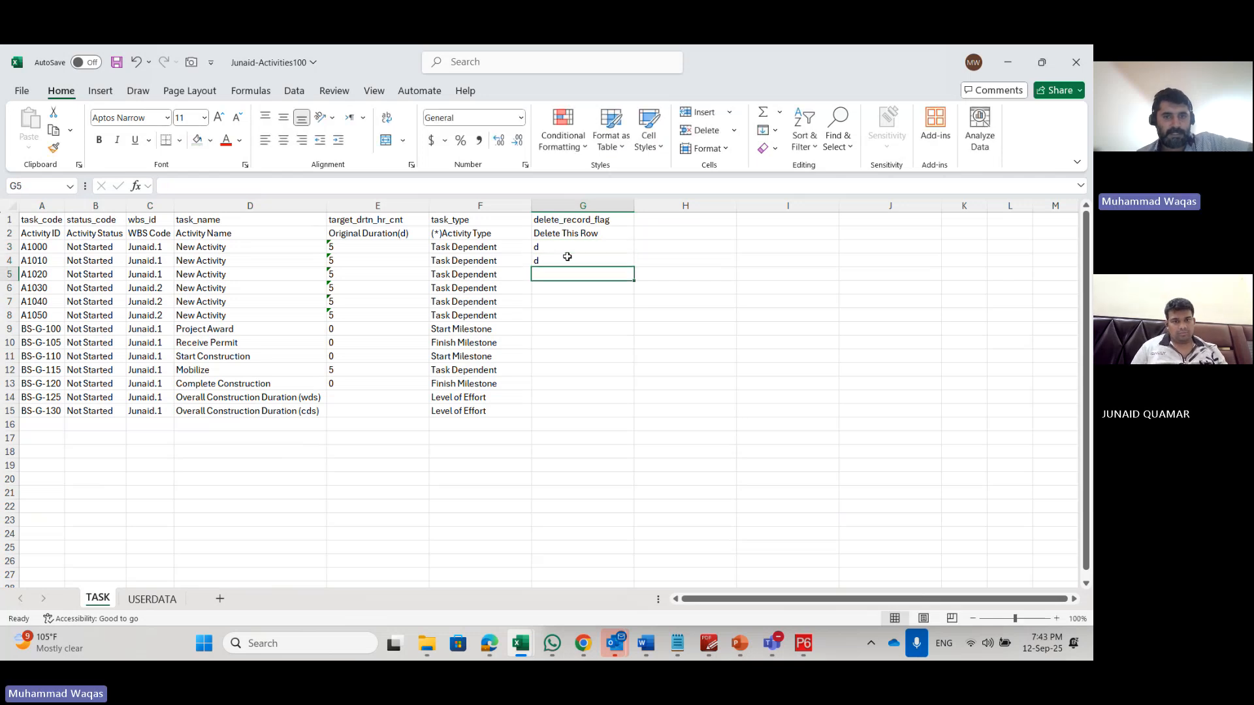
type("d")
key("Return")
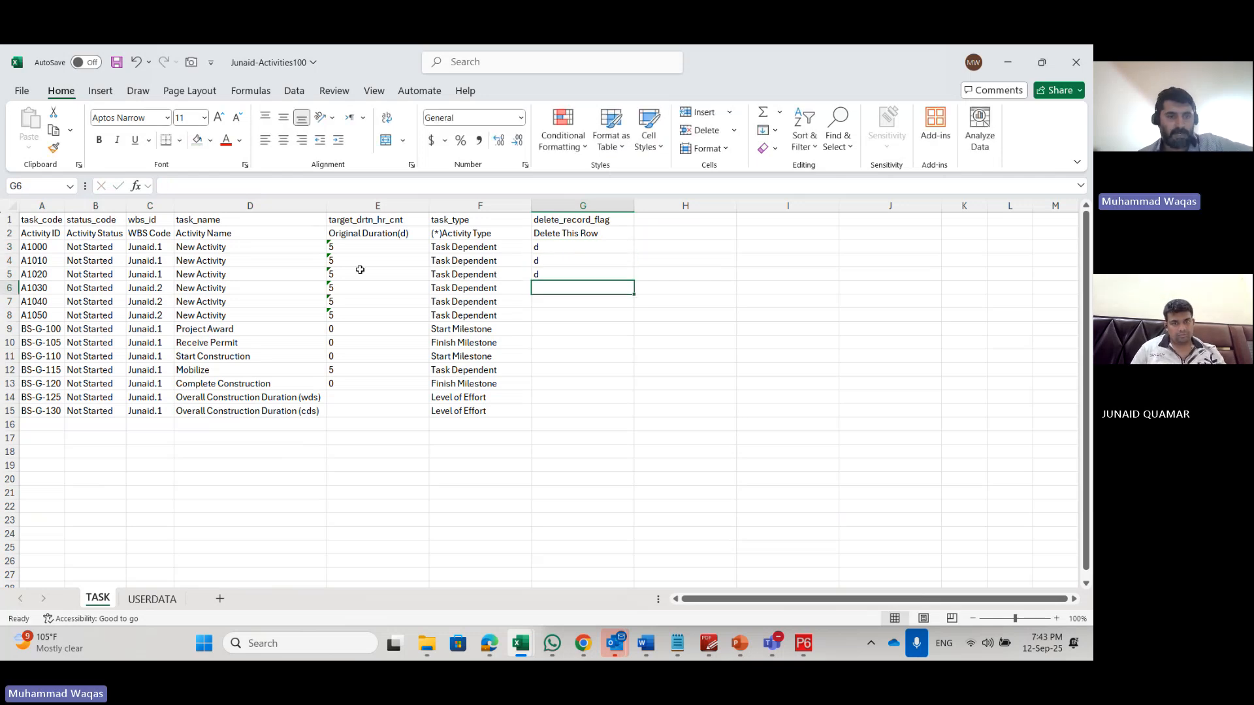
Step: Remove the rows of activities A1030, A1040 and A1050 from the TASK sheet, and save and close the workbook
left_click_drag(8, 315, 8, 288)
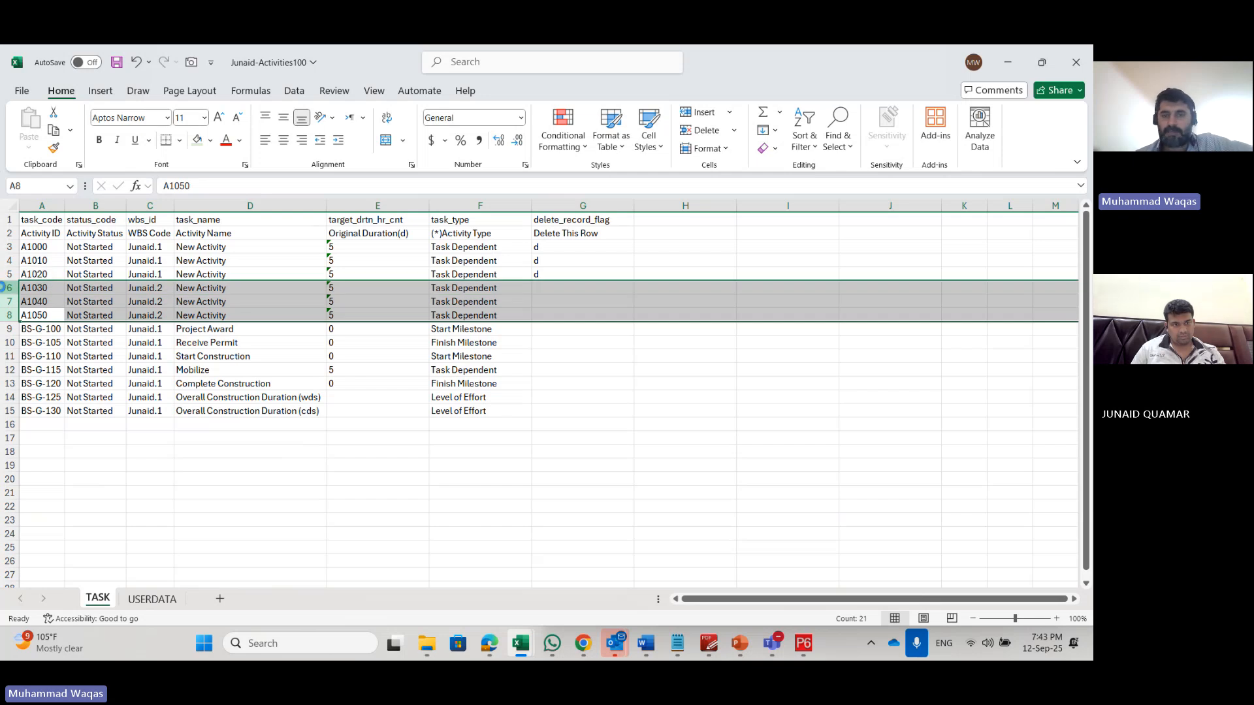
key("ctrl+minus")
left_click(191, 410)
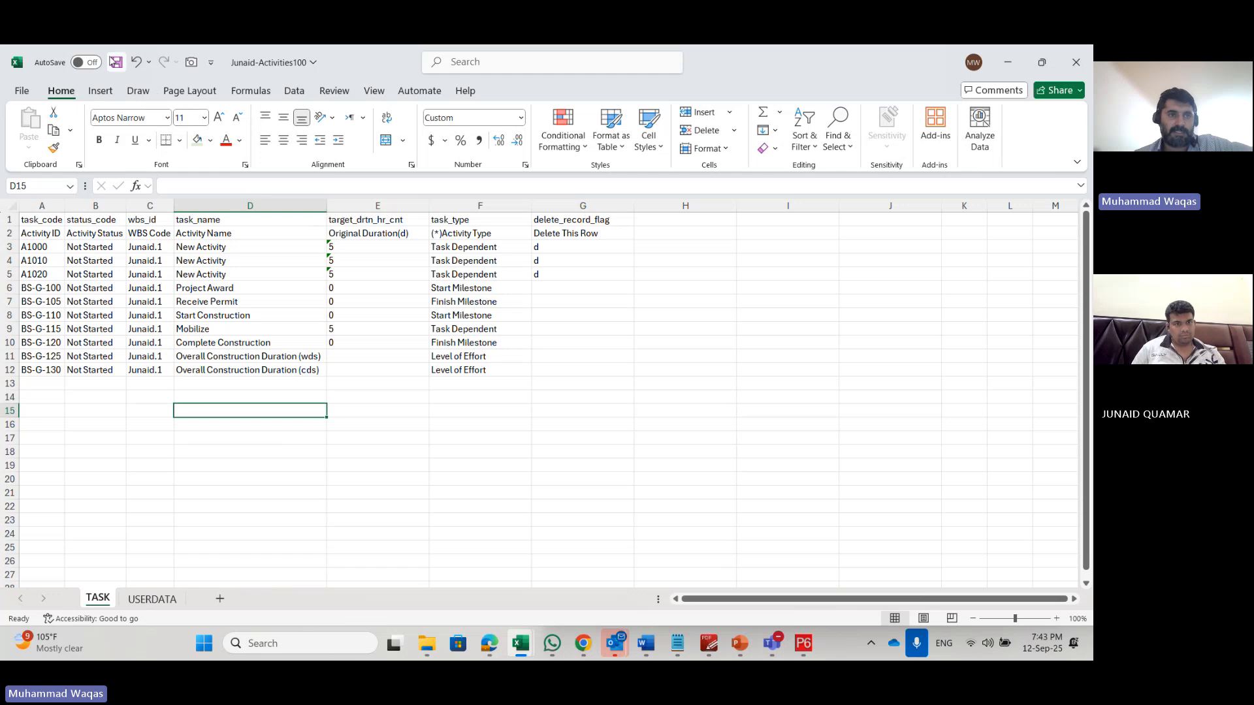
left_click(117, 63)
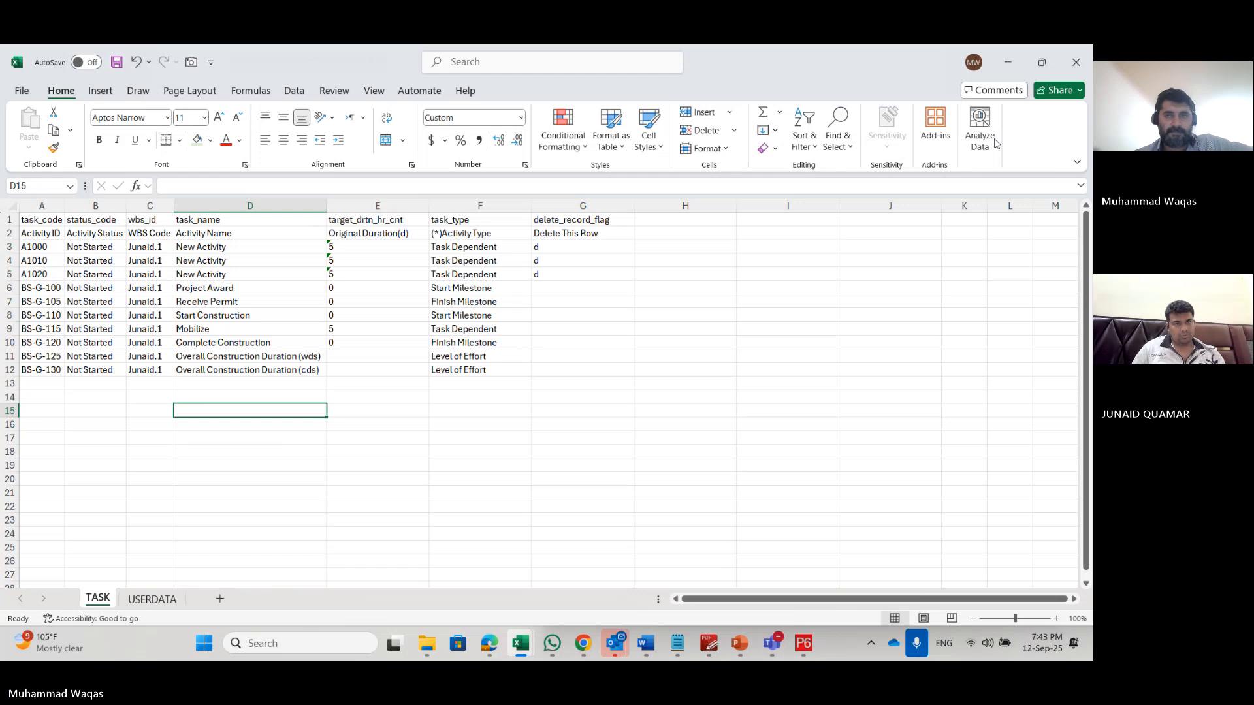
left_click(1077, 62)
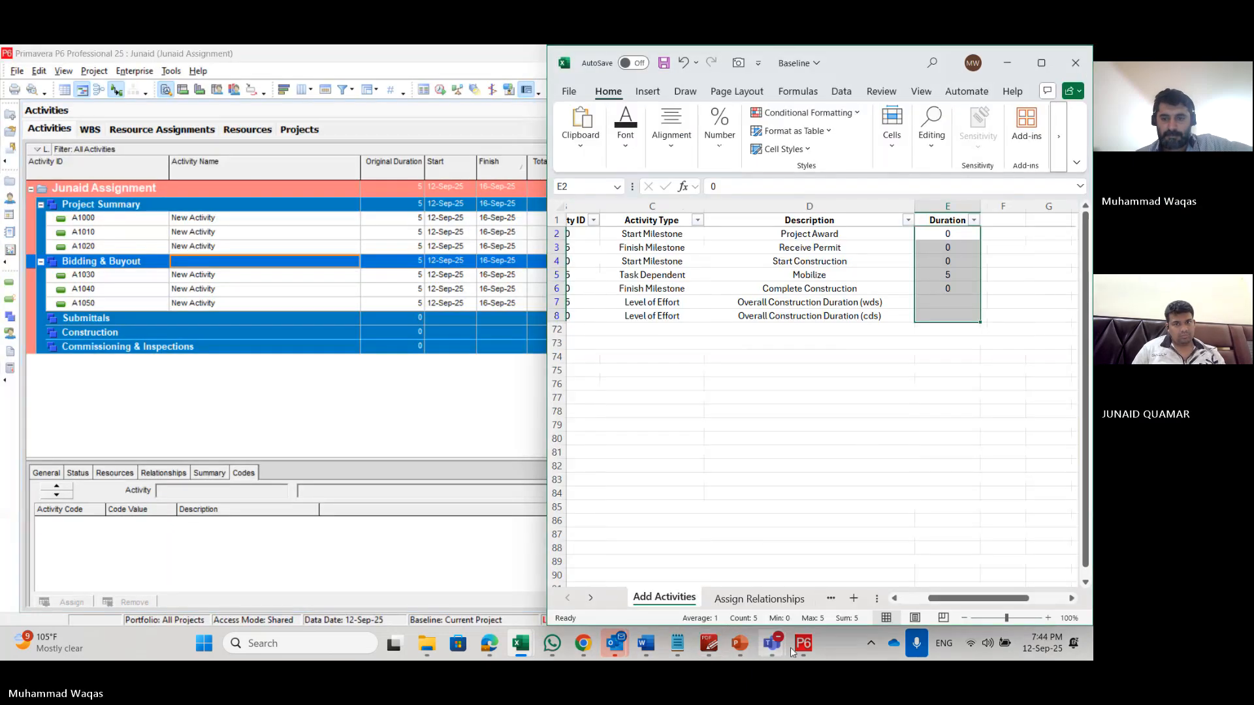
Step: Switch to Primavera P6 and start an import with the Spreadsheet (XLSX) format
left_click(803, 645)
left_click(17, 70)
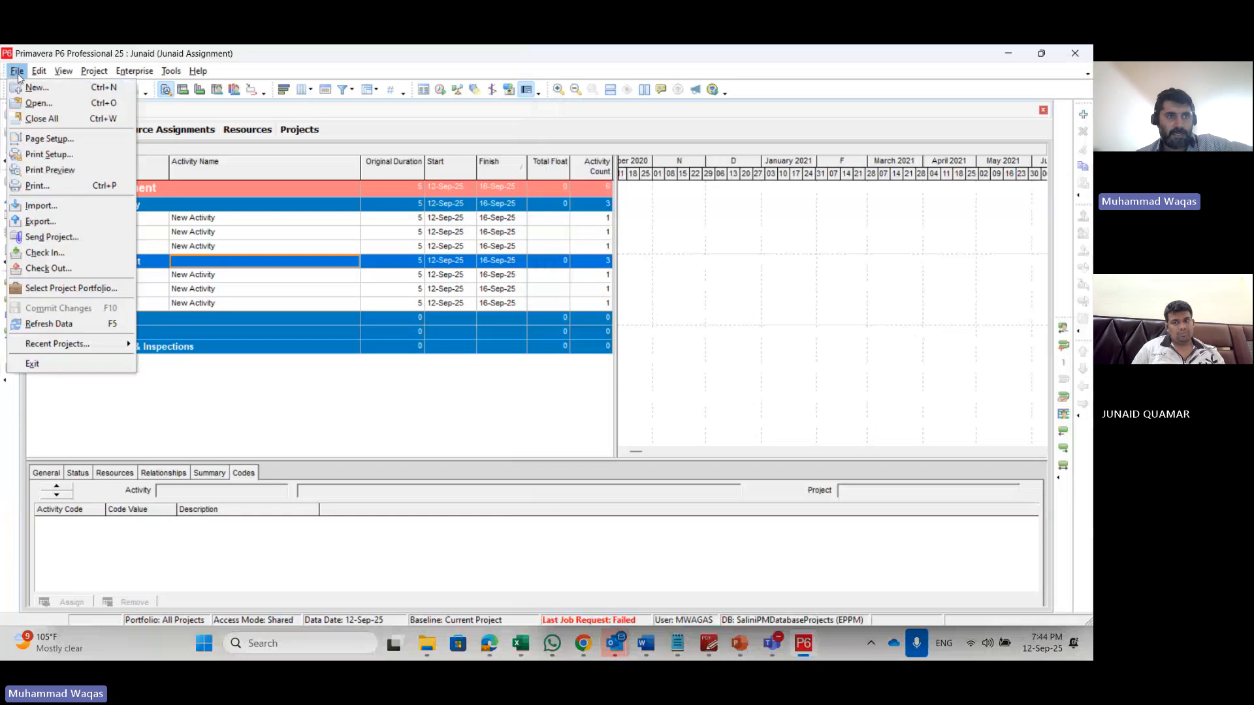
left_click(40, 205)
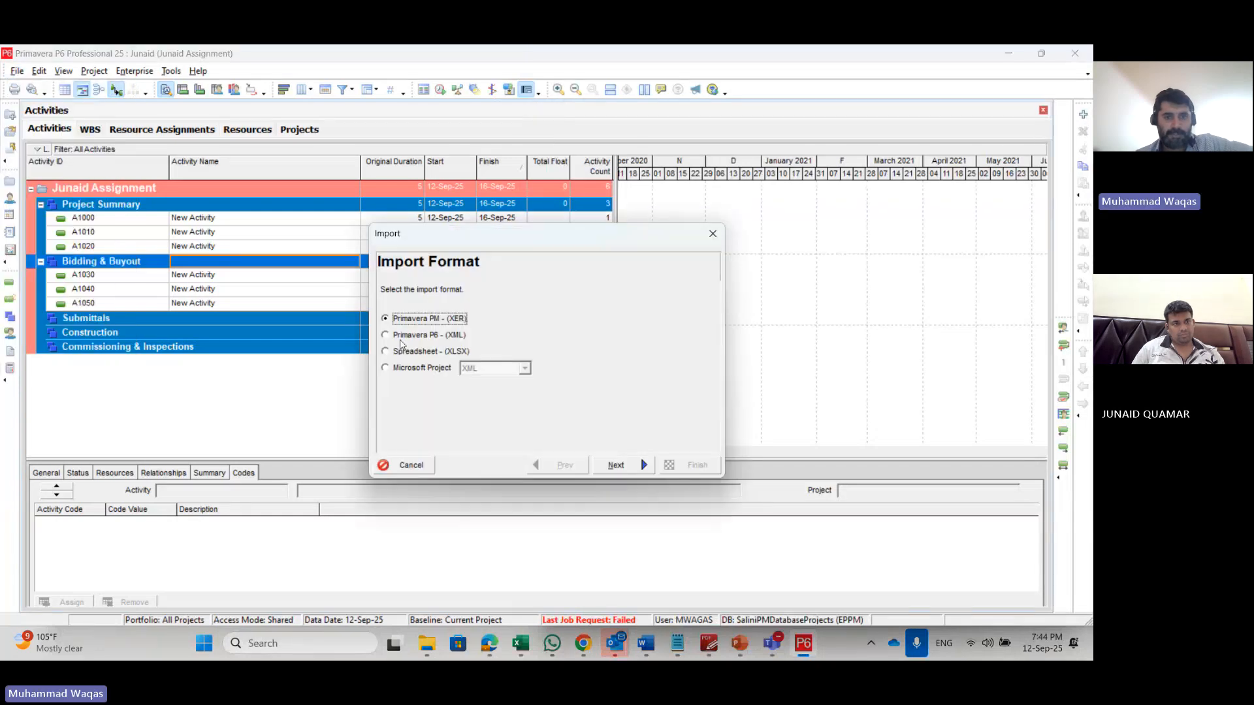
left_click(423, 351)
left_click(616, 463)
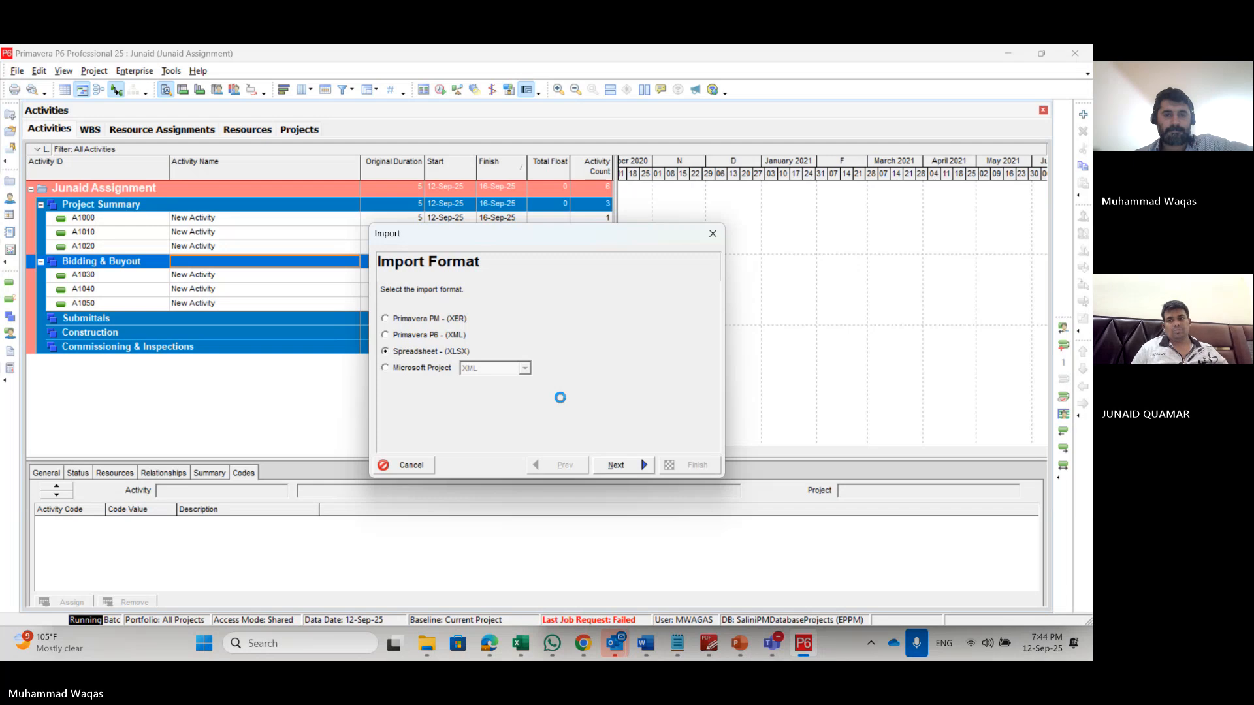
Step: Choose the saved Activities100 workbook from the UAE subfolder of the desktop's Primavera P6 folder as the import file
left_click(630, 385)
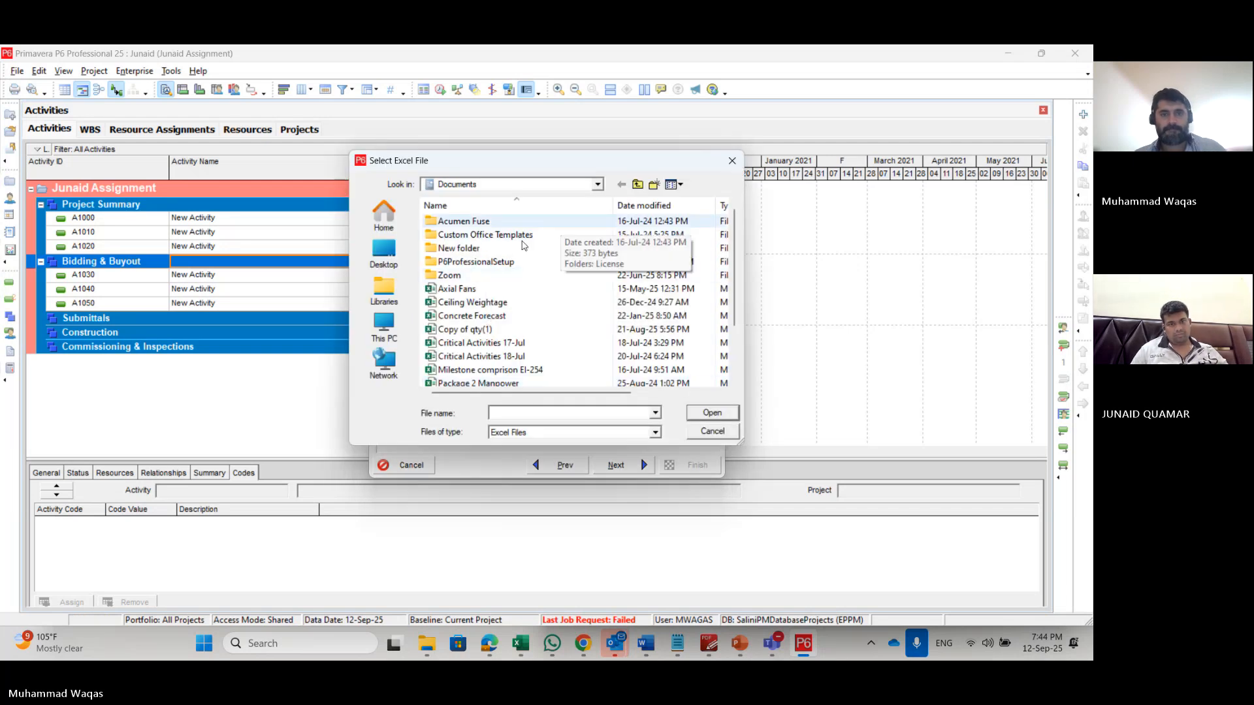
left_click(384, 255)
scroll(530, 307, "down", 8)
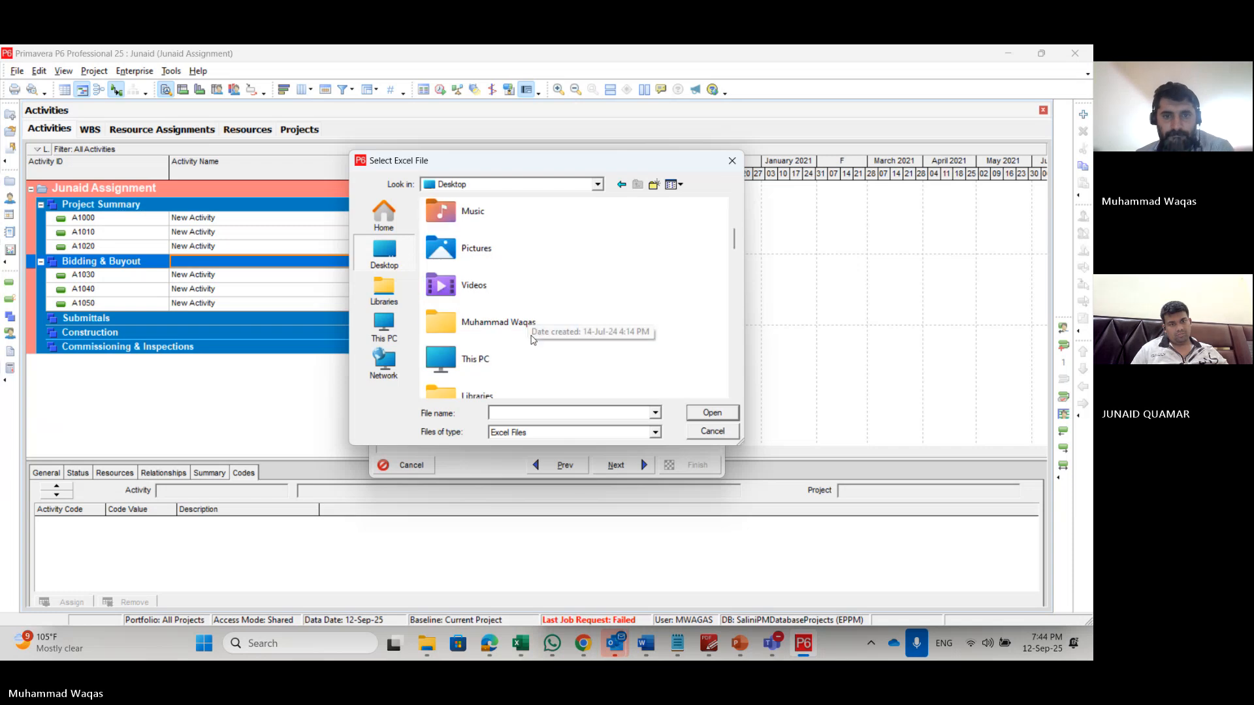
scroll(533, 338, "down", 10)
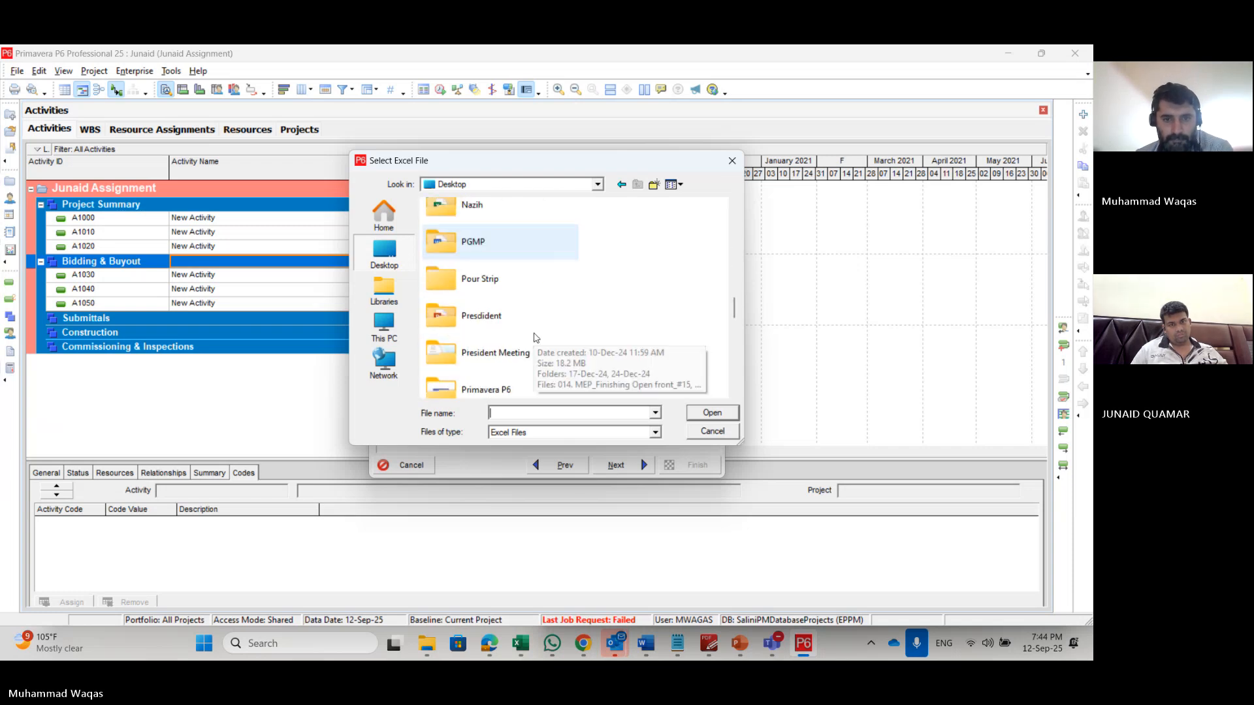
scroll(538, 335, "up", 3)
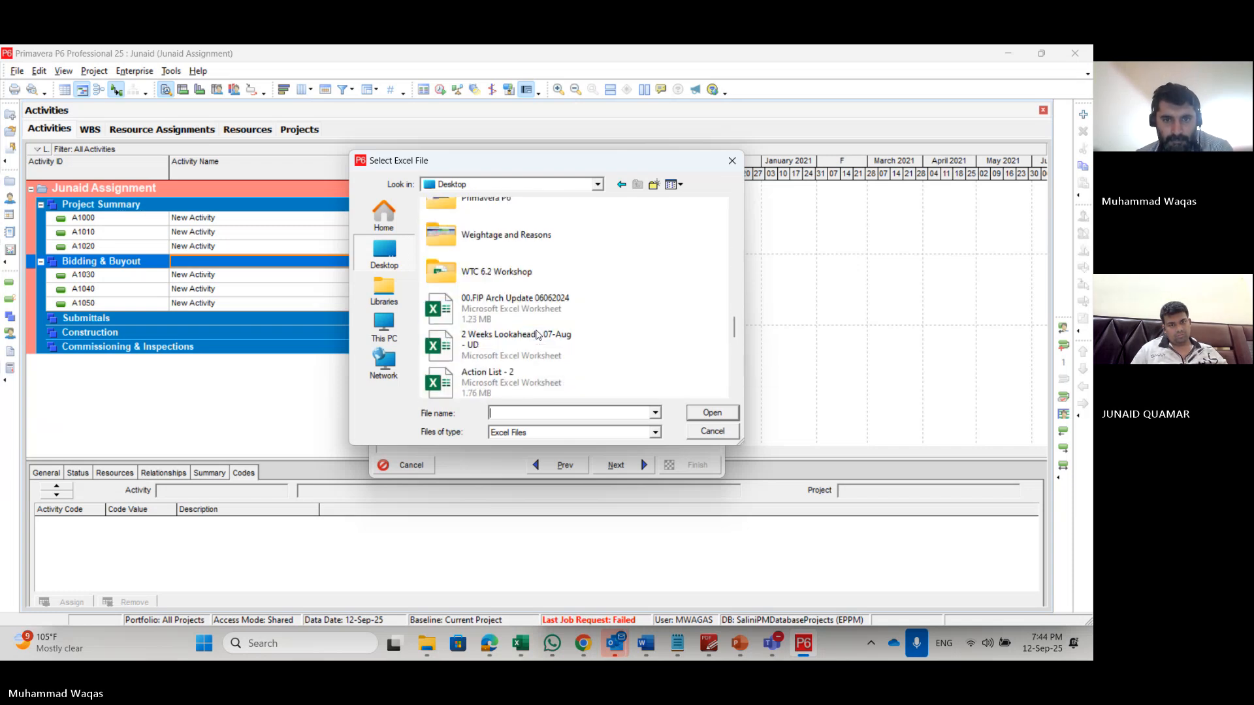
scroll(539, 334, "up", 3)
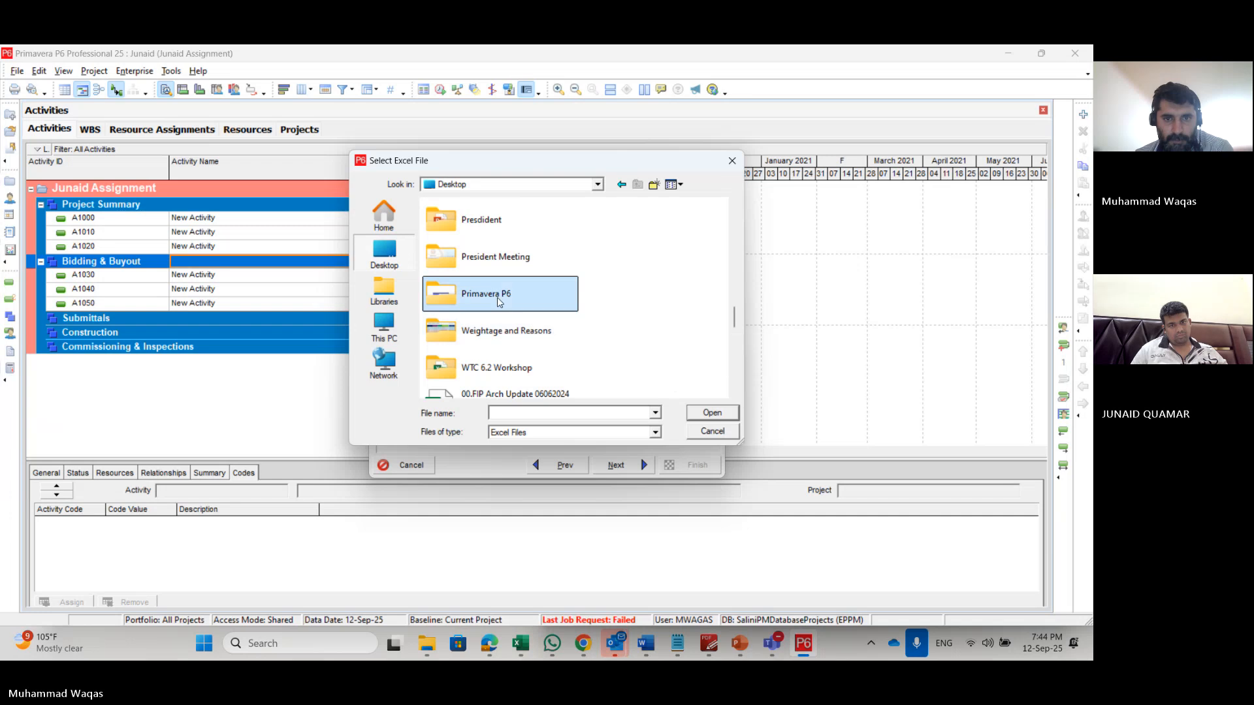
double_click(476, 289)
double_click(468, 235)
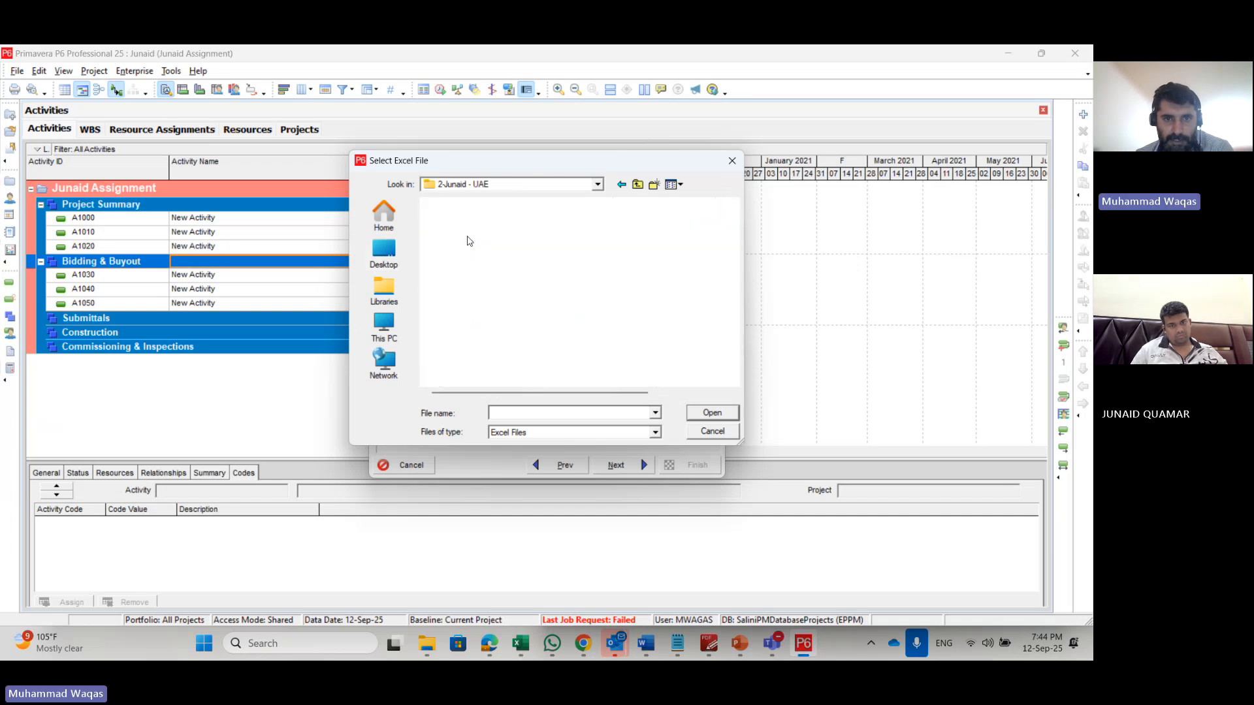
left_click(476, 262)
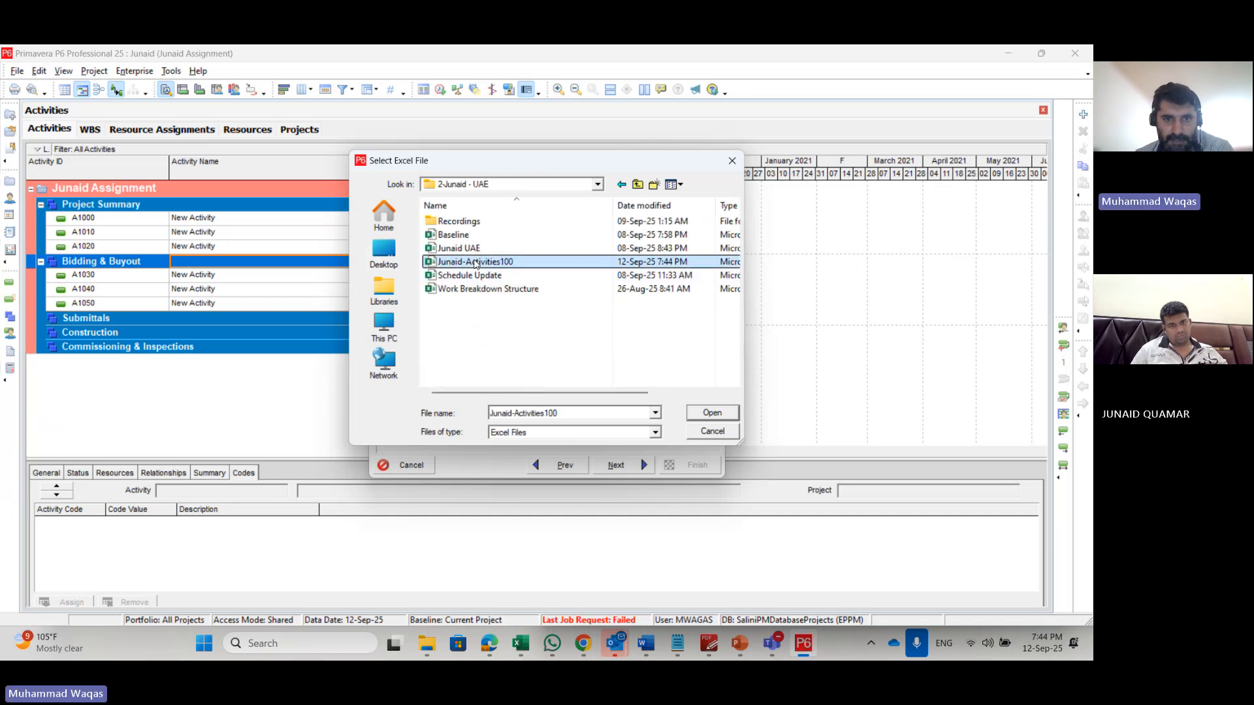
left_click(711, 413)
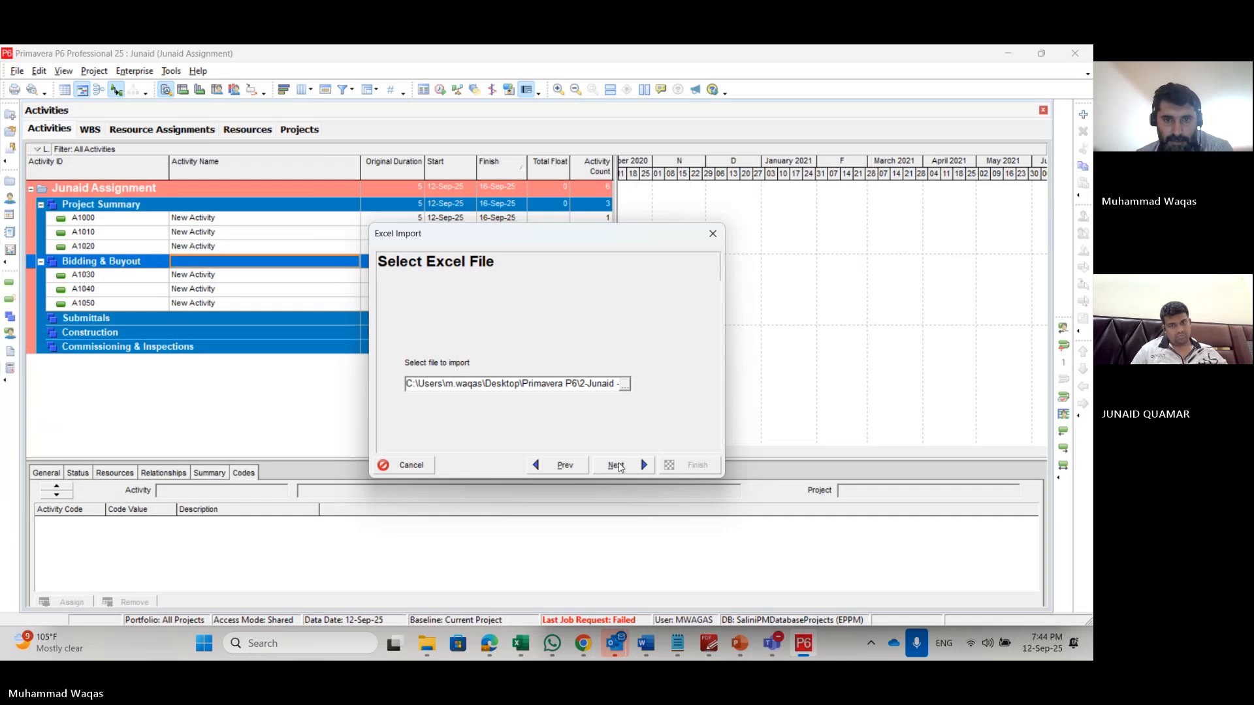
left_click(616, 465)
Step: Set the open assignment project as the import destination, with Update Existing Project as the import action
left_click(672, 369)
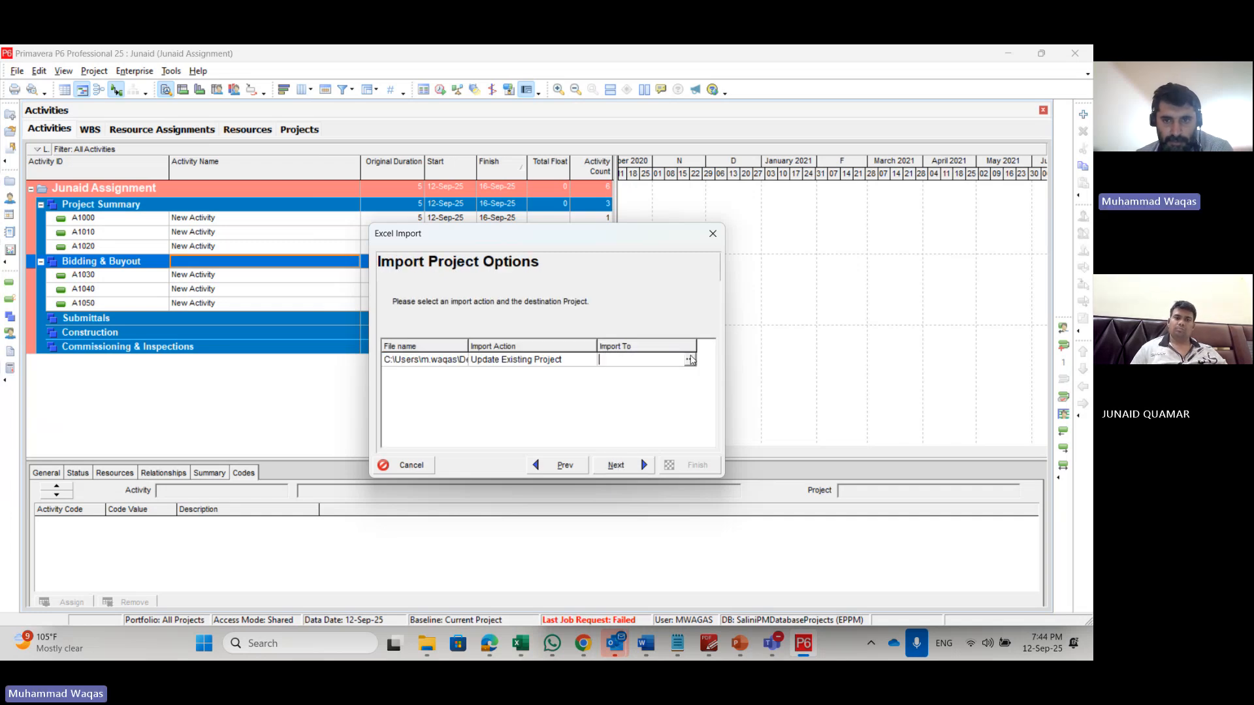
left_click(684, 368)
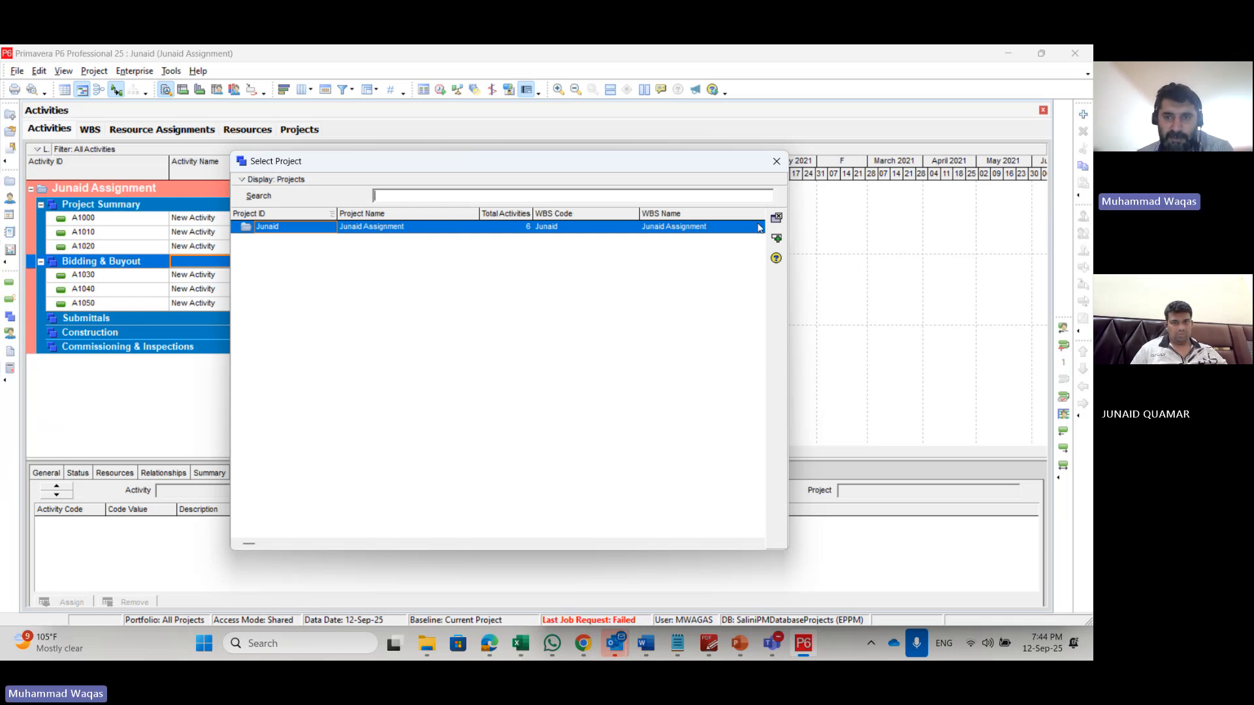
double_click(552, 228)
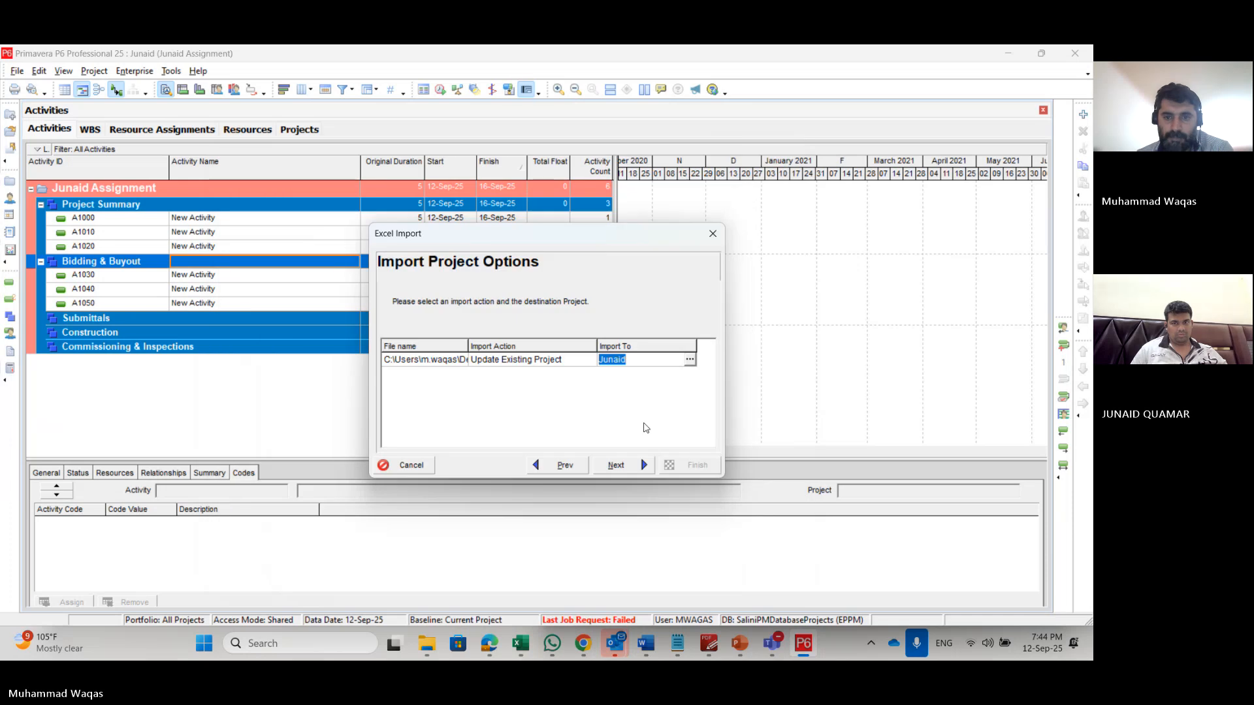
left_click(619, 466)
Step: Import the Activities data type from the spreadsheet and close the import wizard
left_click(436, 326)
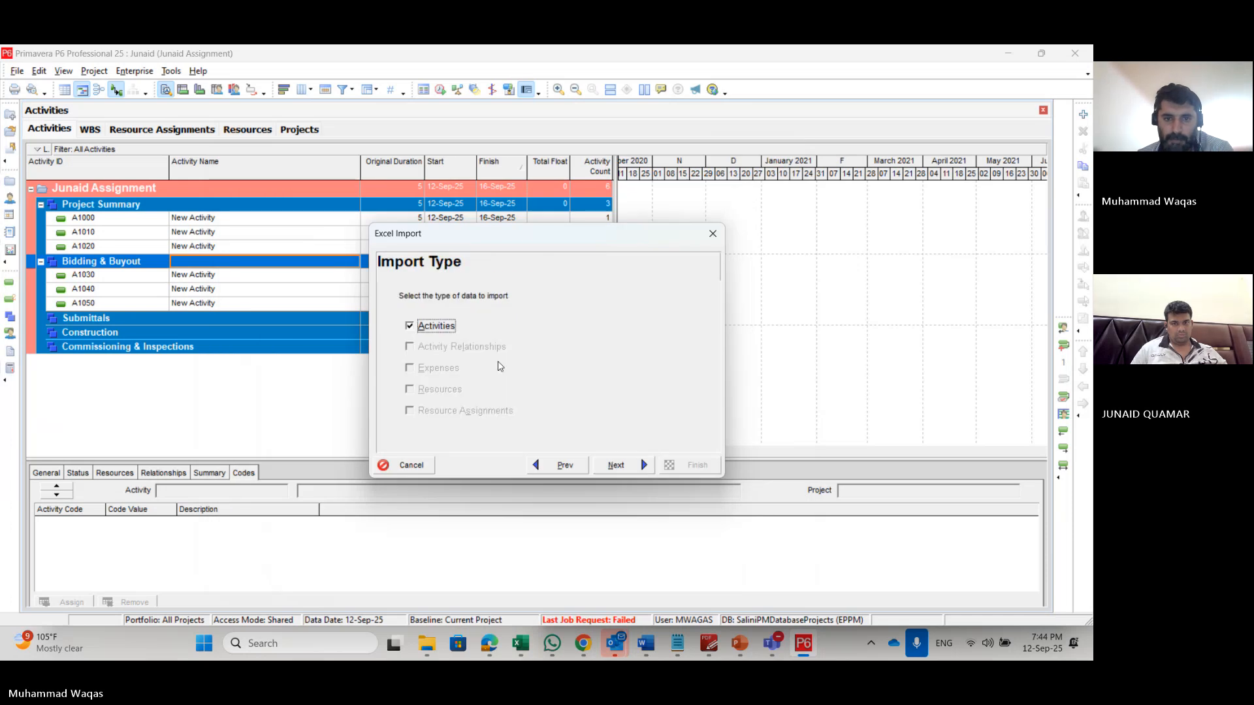
left_click(630, 468)
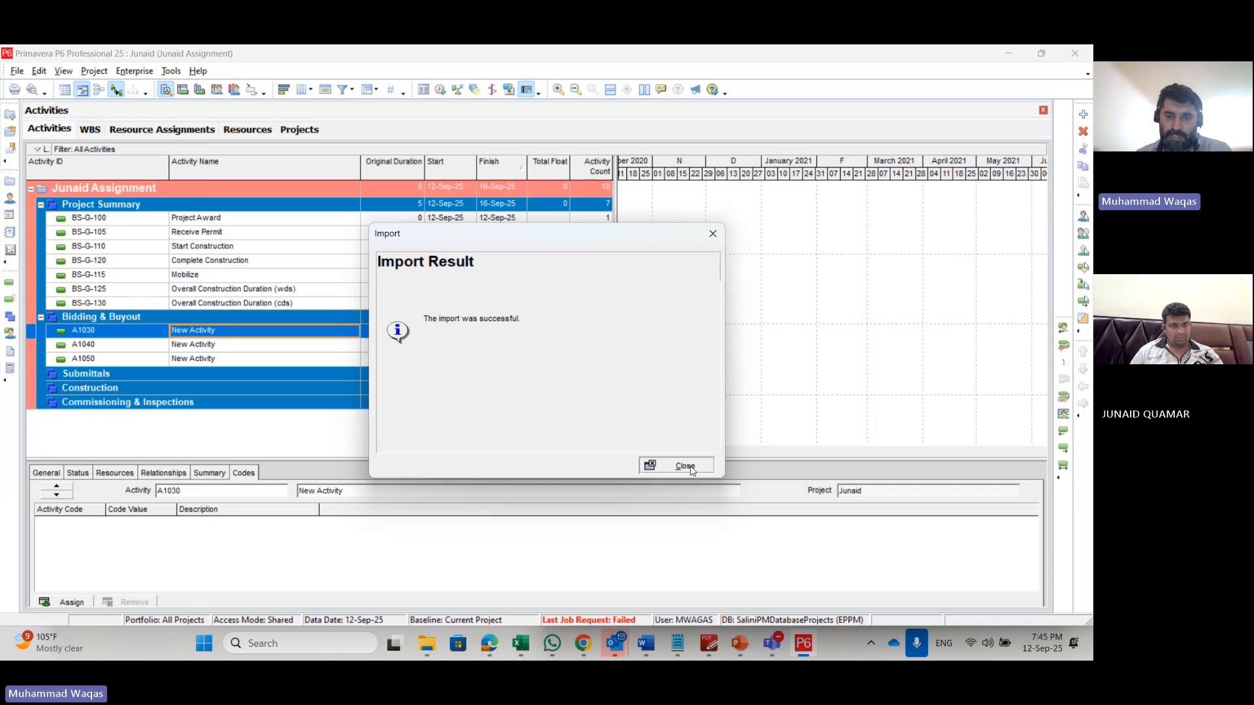
left_click(691, 469)
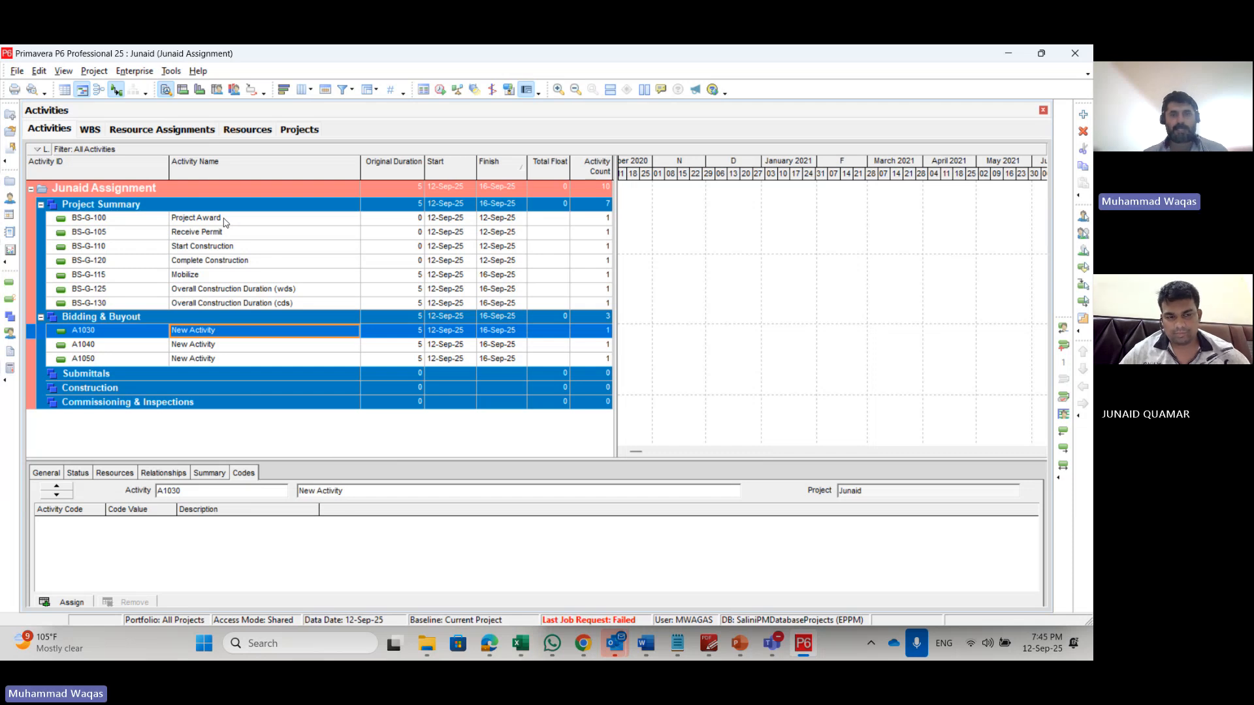
Step: Arrange the P6 window side by side with the Teams meeting window and narrow the Activity Name column
key("super+Left")
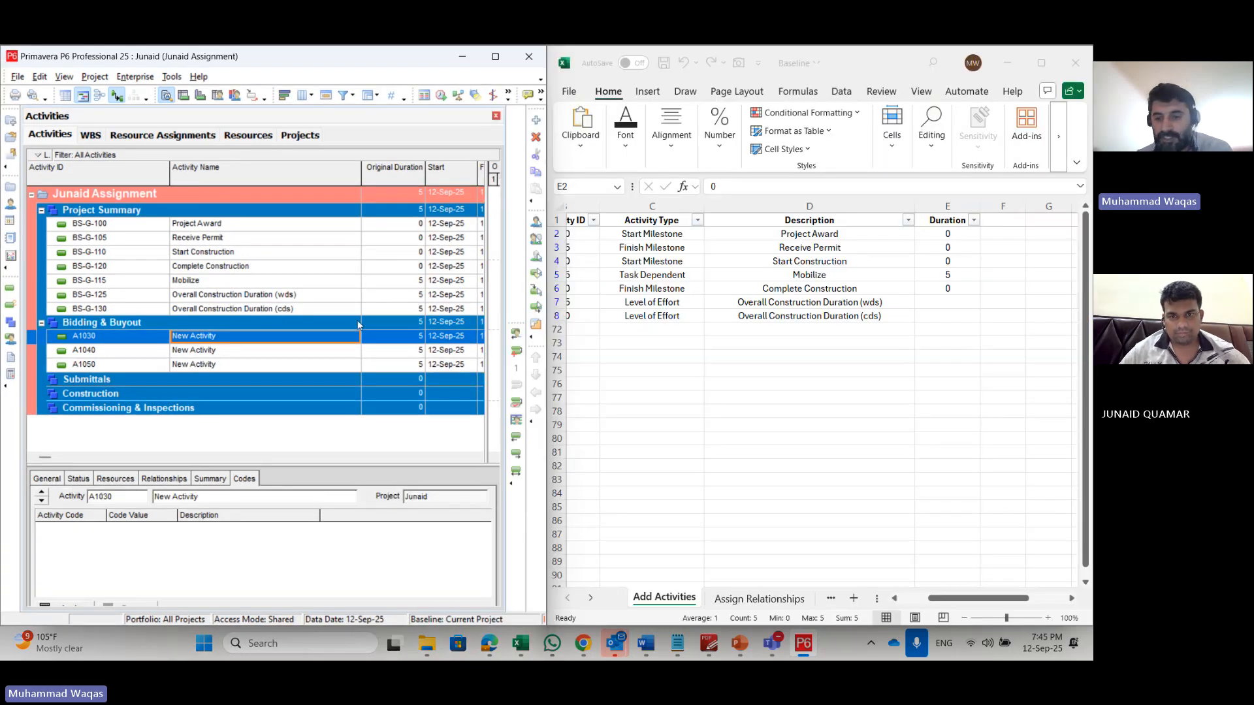
mouse_move(773, 643)
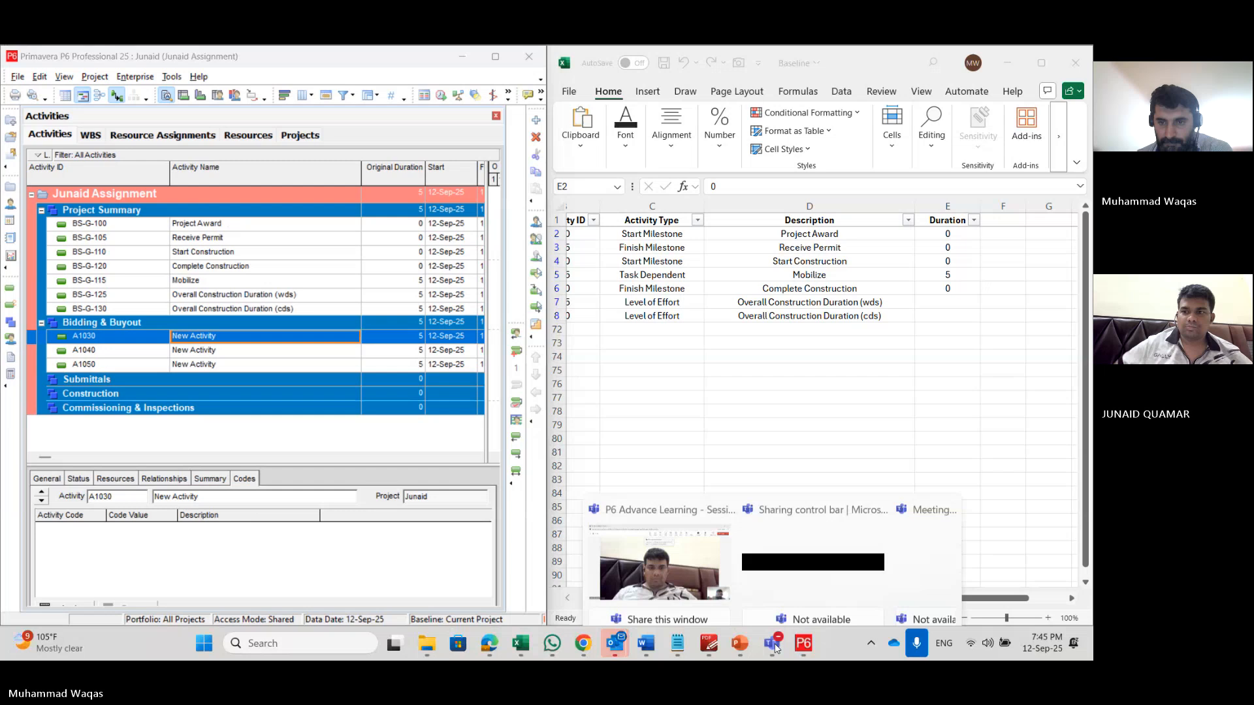
left_click(665, 549)
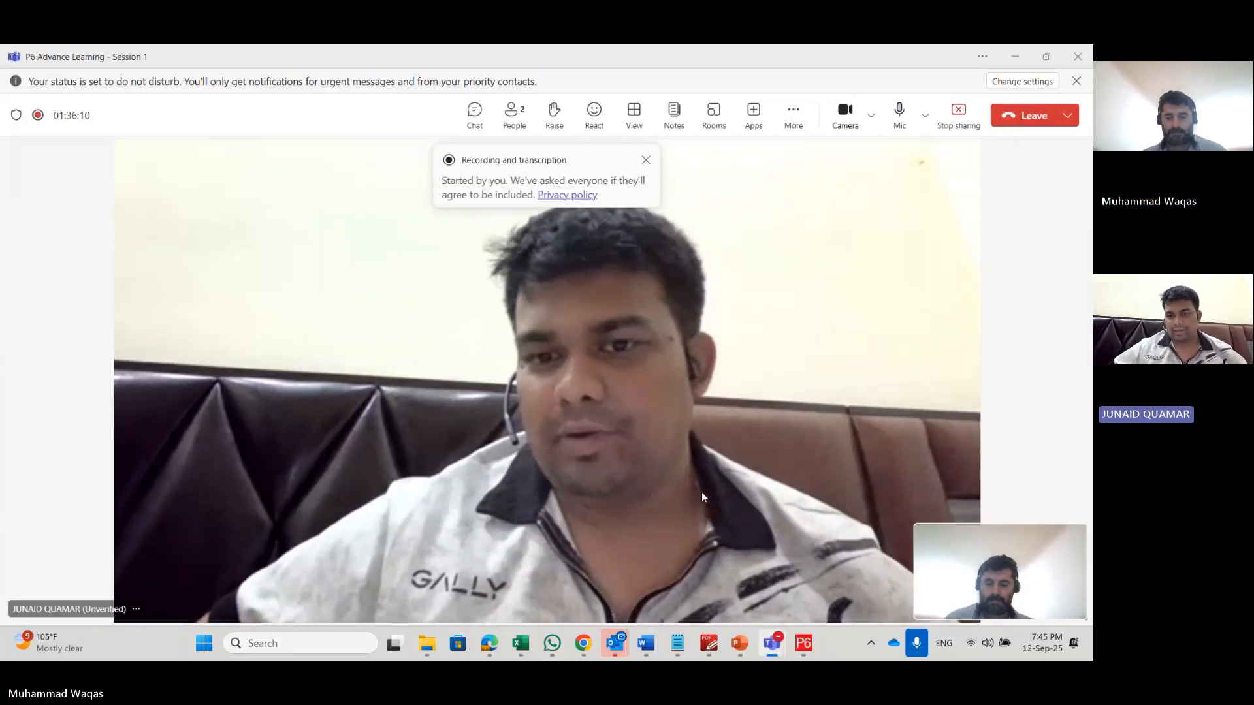
key("super+Right")
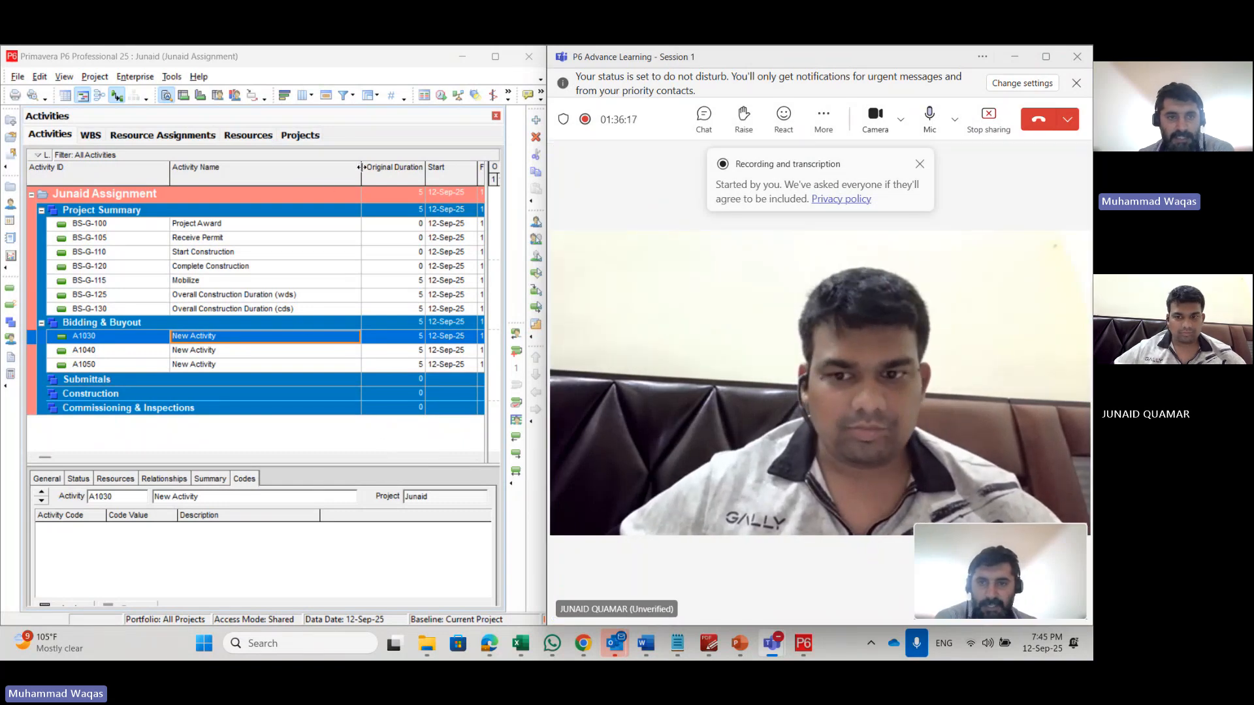
left_click_drag(361, 168, 317, 167)
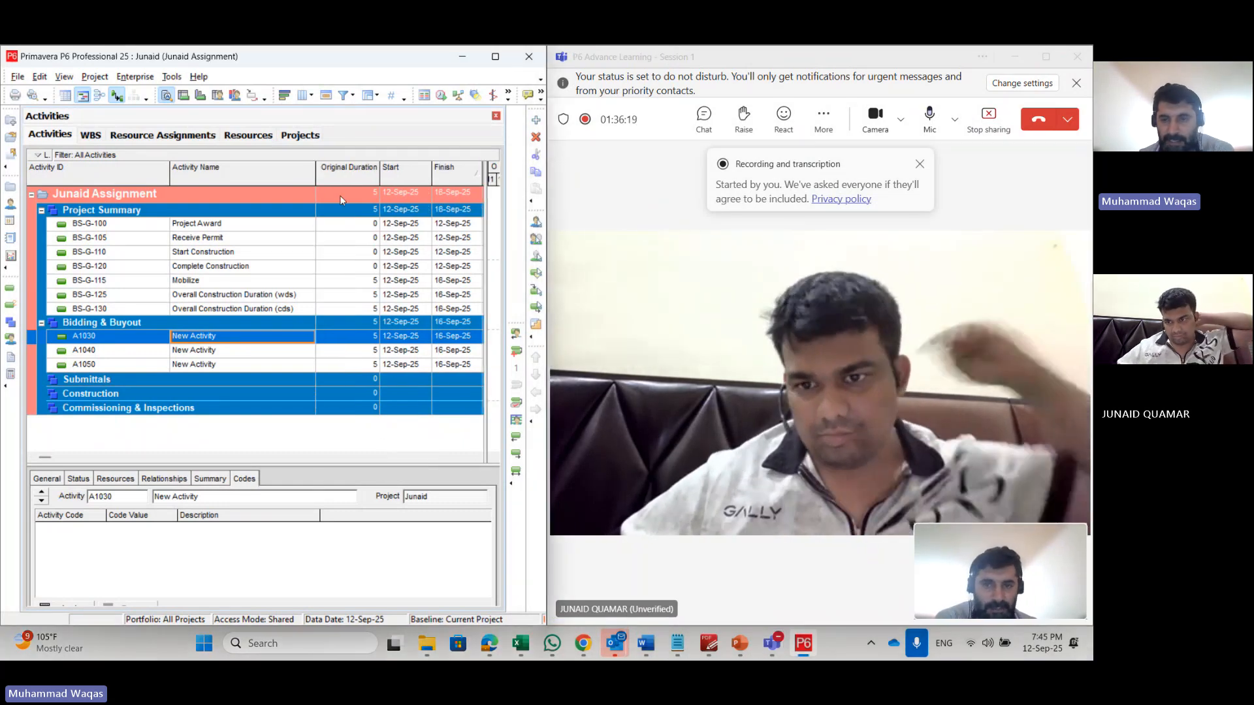